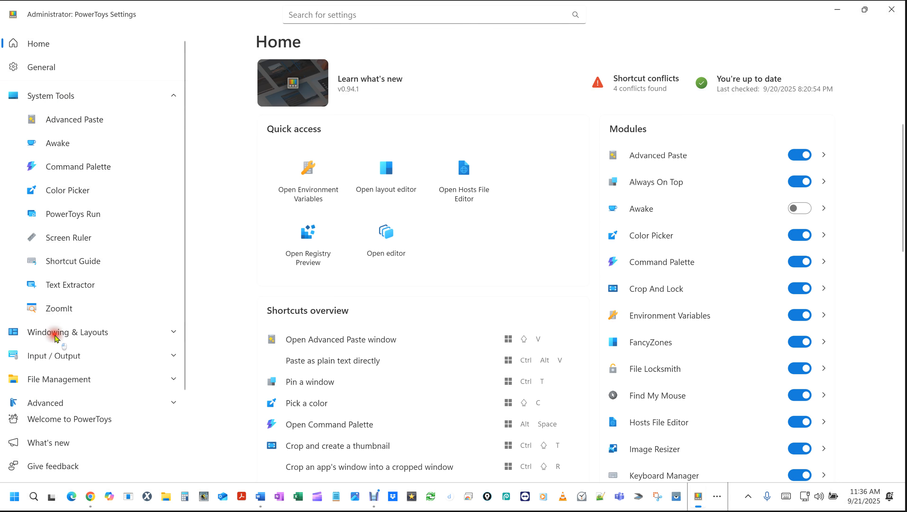
Expand the Input / Output, File Management and Advanced categories and look through the utilities in each.
{"action": "scroll", "coordinate": [55, 359], "scroll_direction": "down", "scroll_amount": 3}
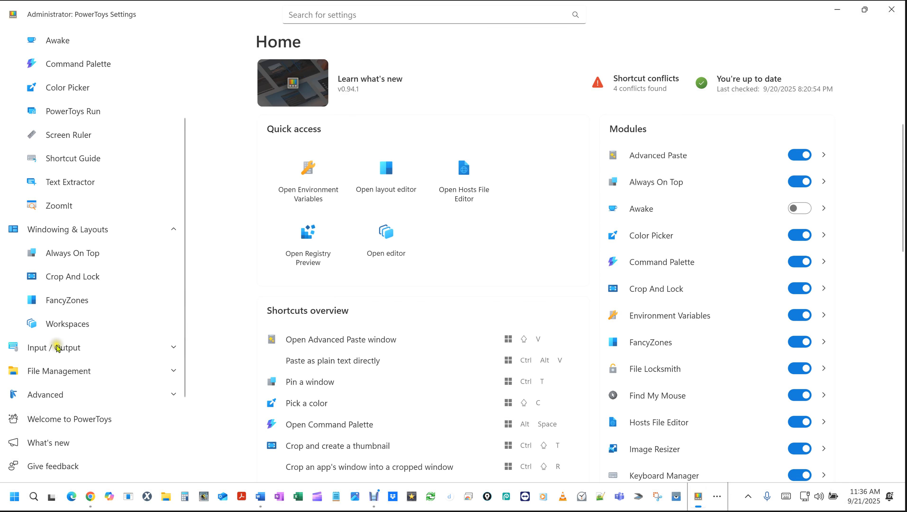
{"action": "left_click", "coordinate": [55, 346]}
{"action": "scroll", "coordinate": [82, 329], "scroll_direction": "down", "scroll_amount": 3}
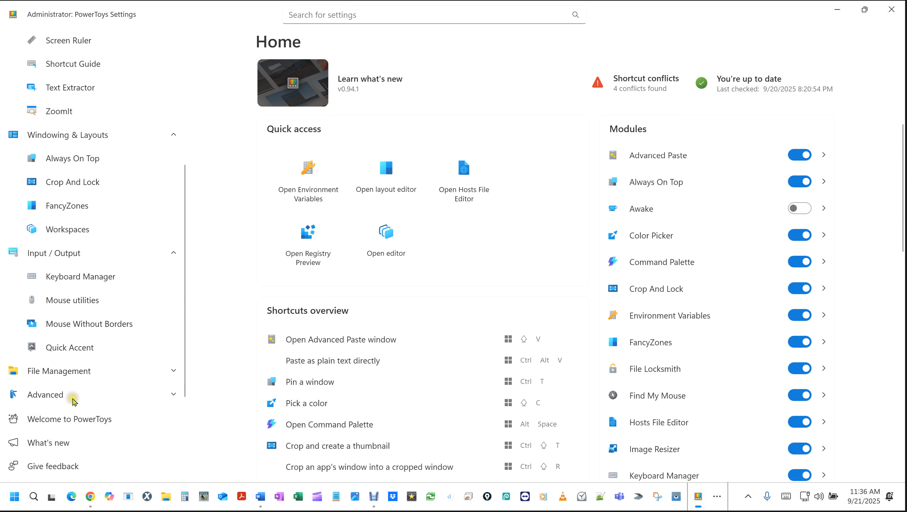
{"action": "left_click", "coordinate": [77, 371]}
{"action": "scroll", "coordinate": [82, 313], "scroll_direction": "down", "scroll_amount": 3}
{"action": "scroll", "coordinate": [79, 312], "scroll_direction": "down", "scroll_amount": 3}
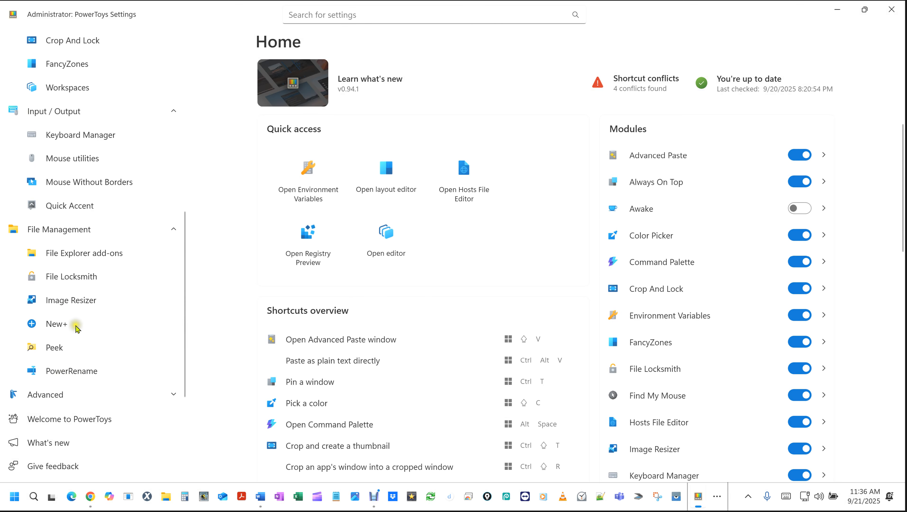
{"action": "left_click", "coordinate": [47, 396]}
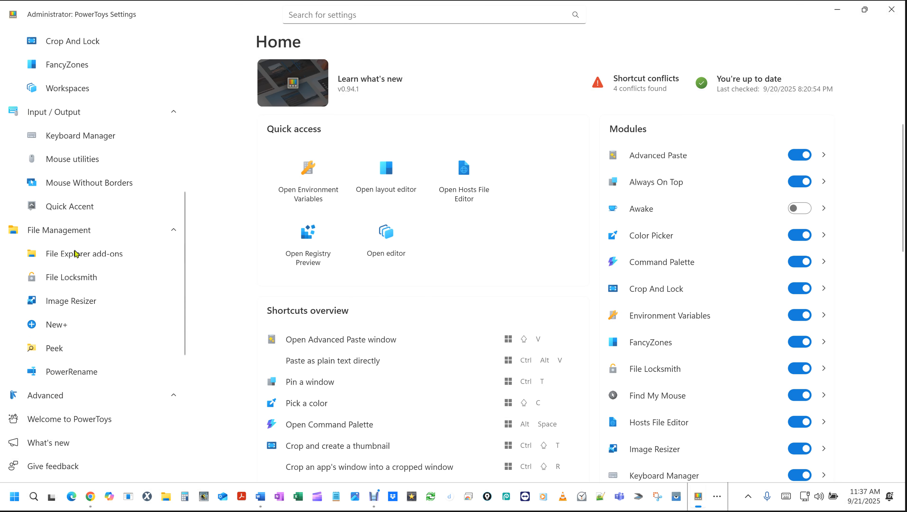
{"action": "scroll", "coordinate": [76, 252], "scroll_direction": "down", "scroll_amount": 3}
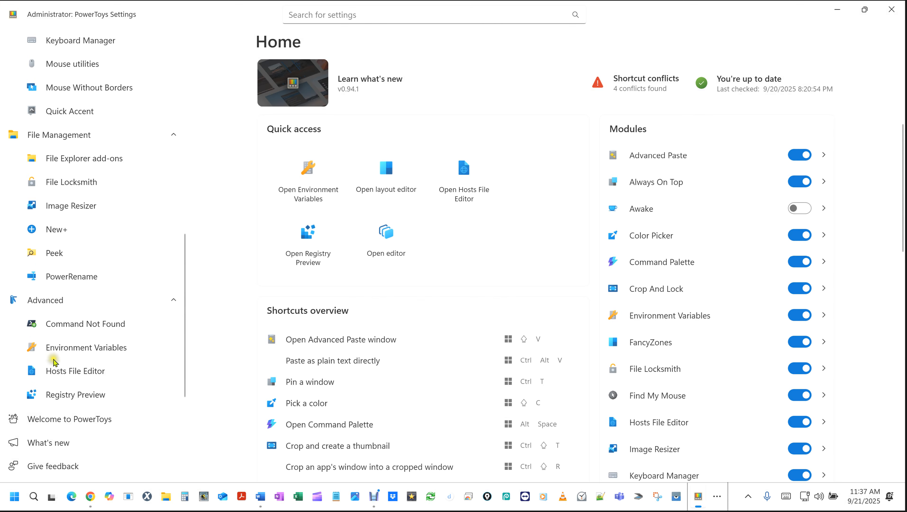
Open the Image Resizer settings and collapse all five utility categories.
{"action": "left_click", "coordinate": [57, 303]}
{"action": "left_click", "coordinate": [66, 206]}
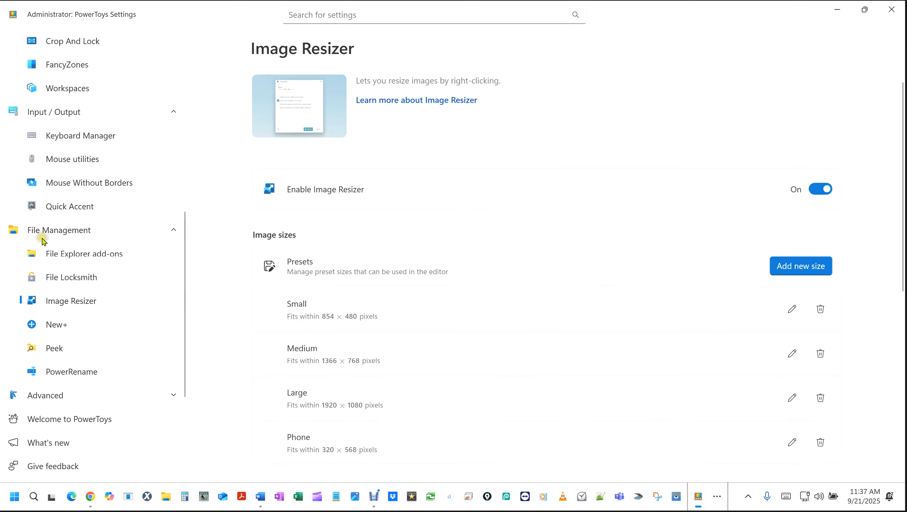
{"action": "left_click", "coordinate": [45, 230]}
{"action": "left_click", "coordinate": [58, 139]}
{"action": "scroll", "coordinate": [64, 68], "scroll_direction": "up", "scroll_amount": 4}
{"action": "left_click", "coordinate": [54, 101]}
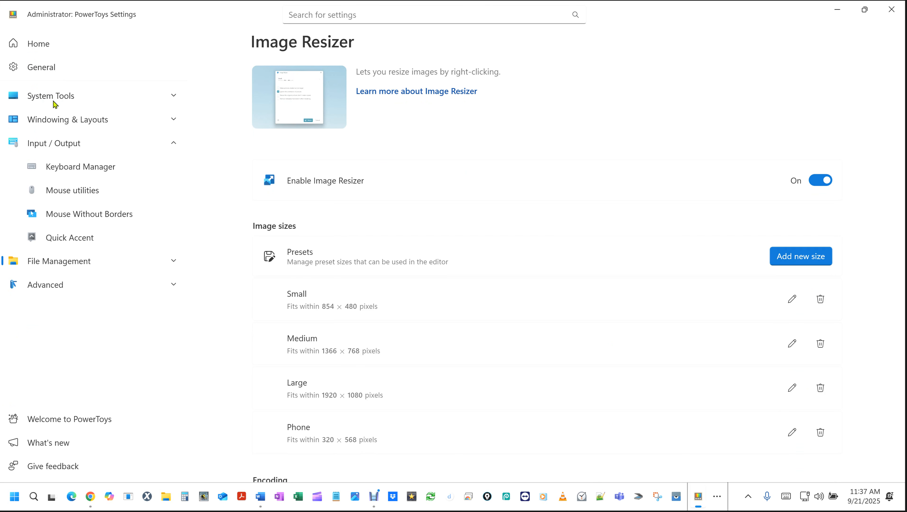
{"action": "left_click", "coordinate": [48, 144]}
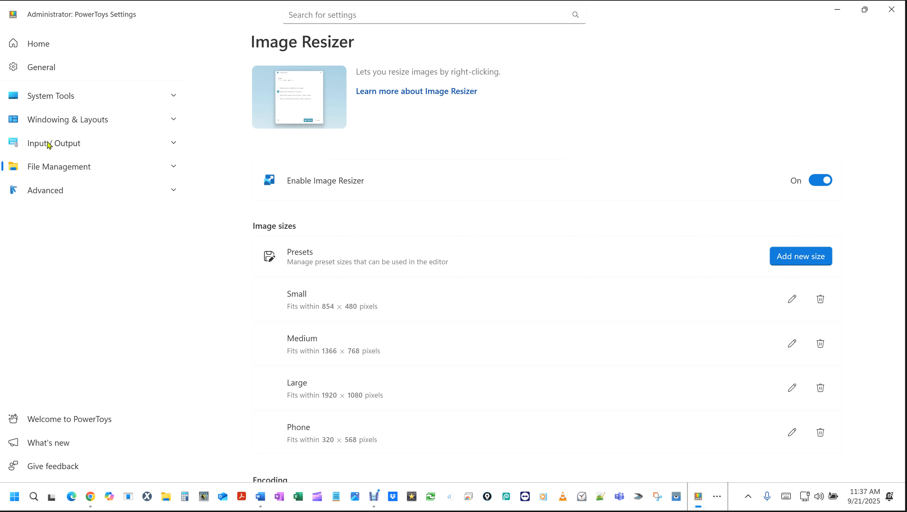
Switch to Chrome with the Microsoft home page and dismiss the Copilot banner.
{"action": "mouse_move", "coordinate": [90, 499]}
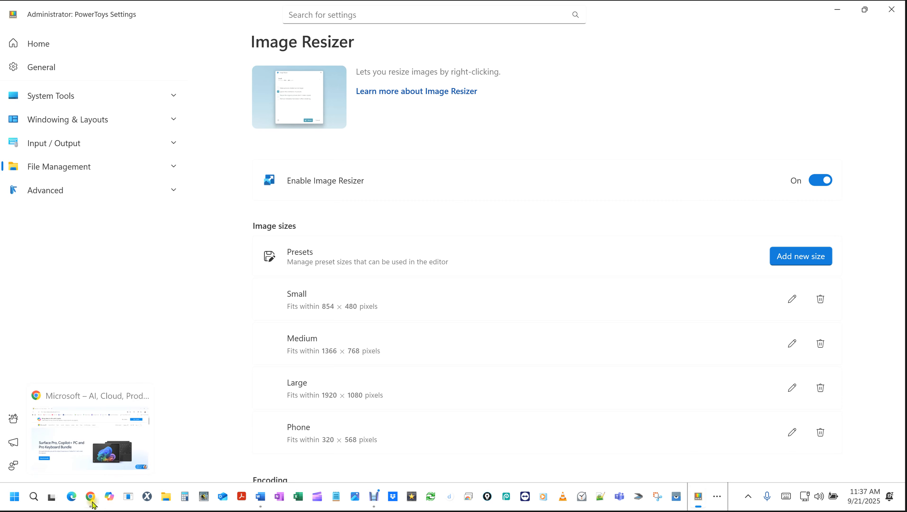
{"action": "left_click", "coordinate": [92, 503]}
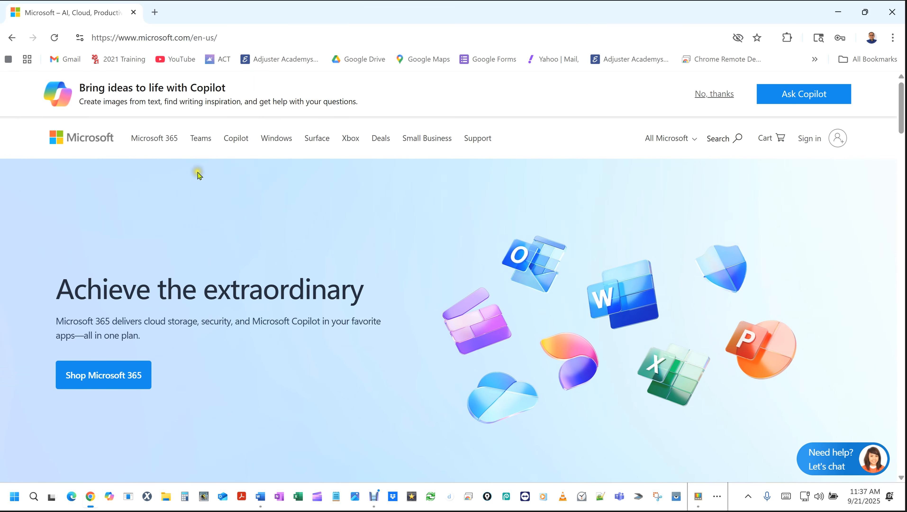
{"action": "left_click", "coordinate": [250, 39]}
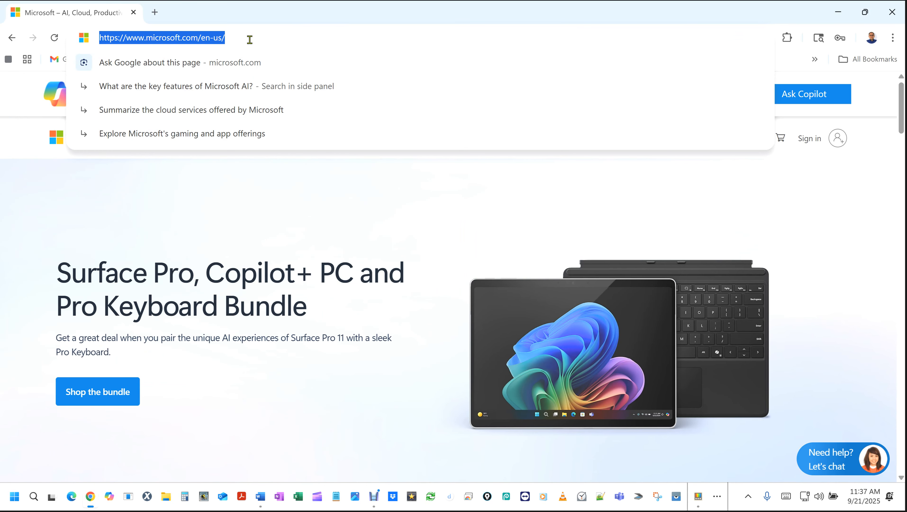
{"action": "left_click", "coordinate": [281, 191]}
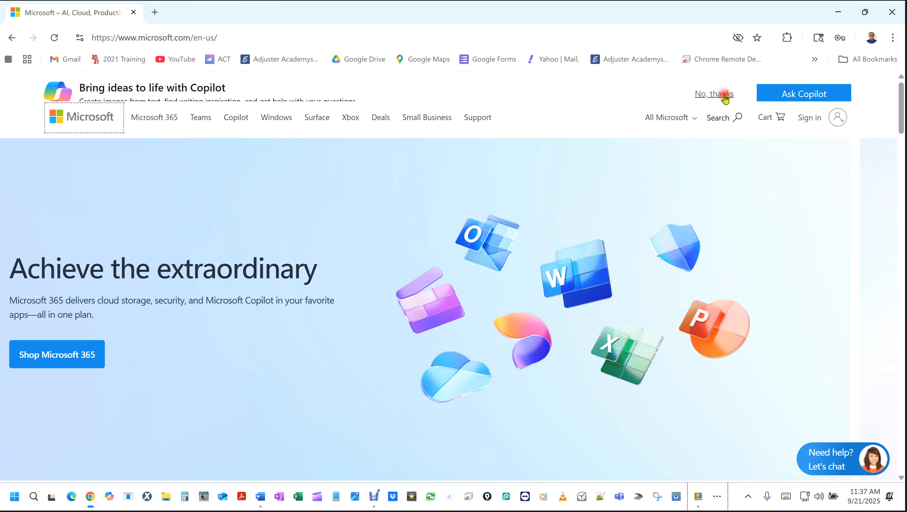
{"action": "left_click", "coordinate": [711, 94]}
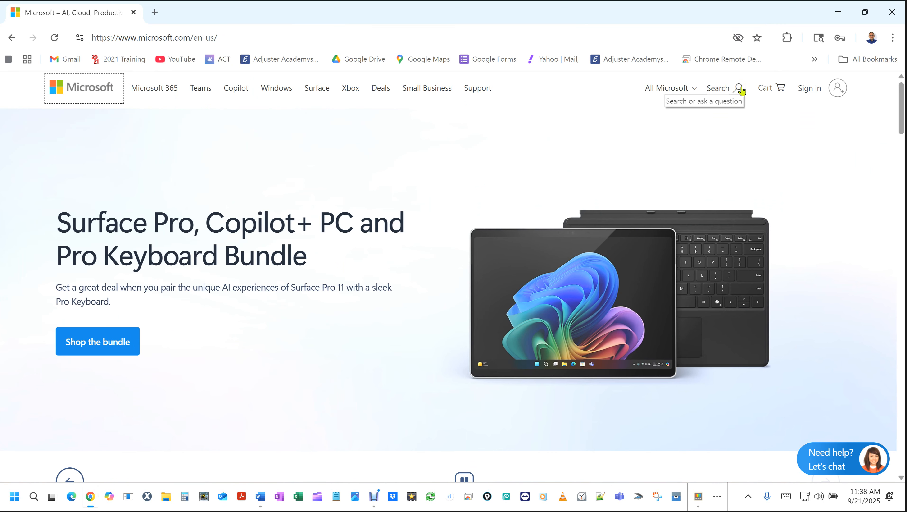
Search the Microsoft website for "powertoys".
{"action": "left_click", "coordinate": [740, 89]}
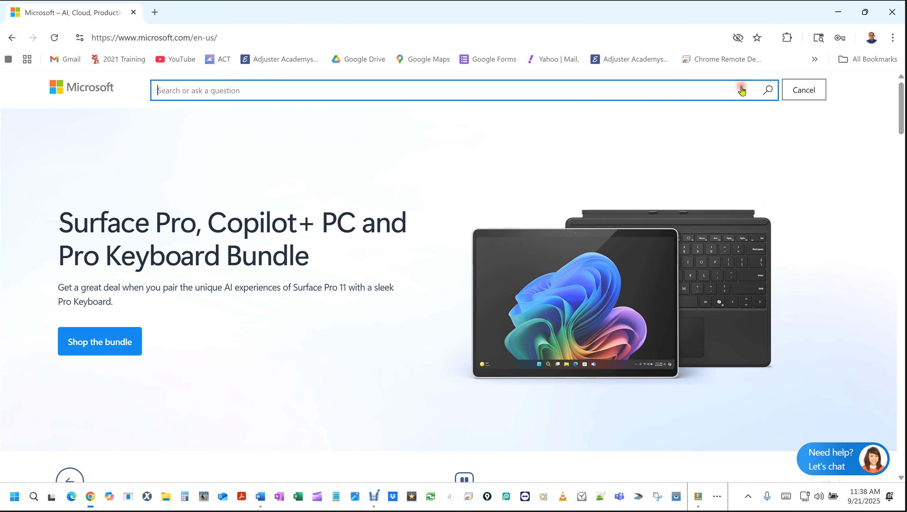
{"action": "type", "text": "power"}
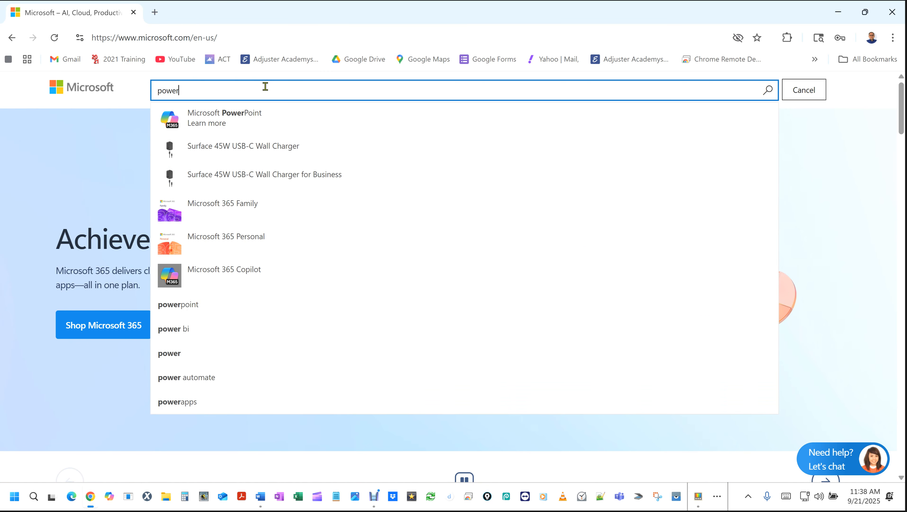
{"action": "type", "text": "toys"}
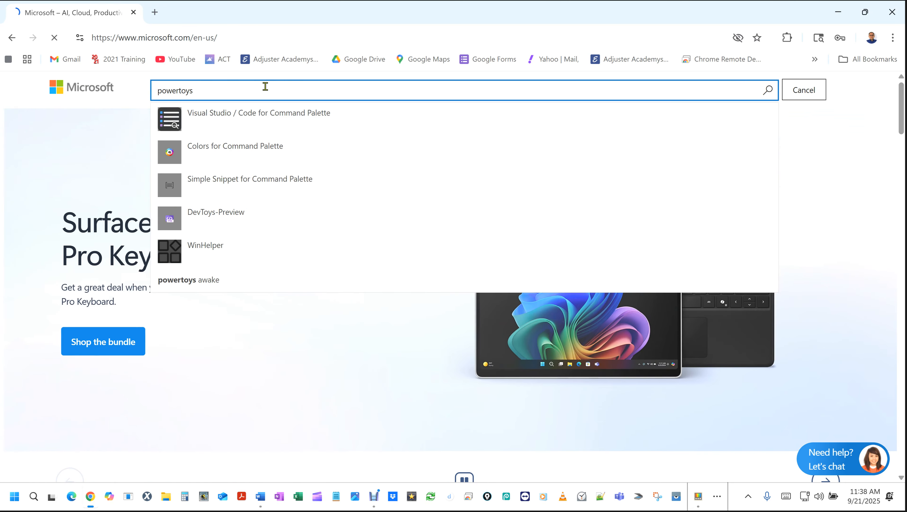
{"action": "key", "text": "Return"}
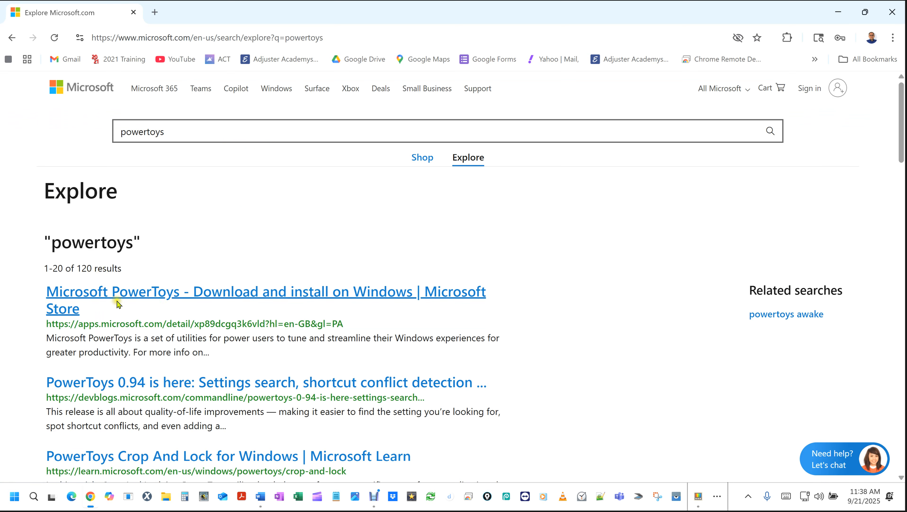
Open the Microsoft Store download page for Microsoft PowerToys from the search results and switch it to English (United States).
{"action": "scroll", "coordinate": [171, 349], "scroll_direction": "down", "scroll_amount": 5}
{"action": "scroll", "coordinate": [170, 353], "scroll_direction": "up", "scroll_amount": 5}
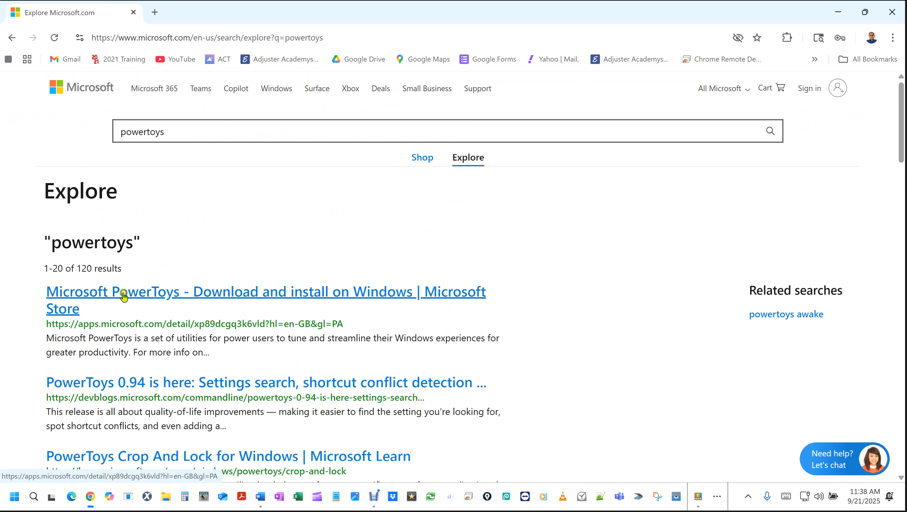
{"action": "left_click", "coordinate": [282, 297]}
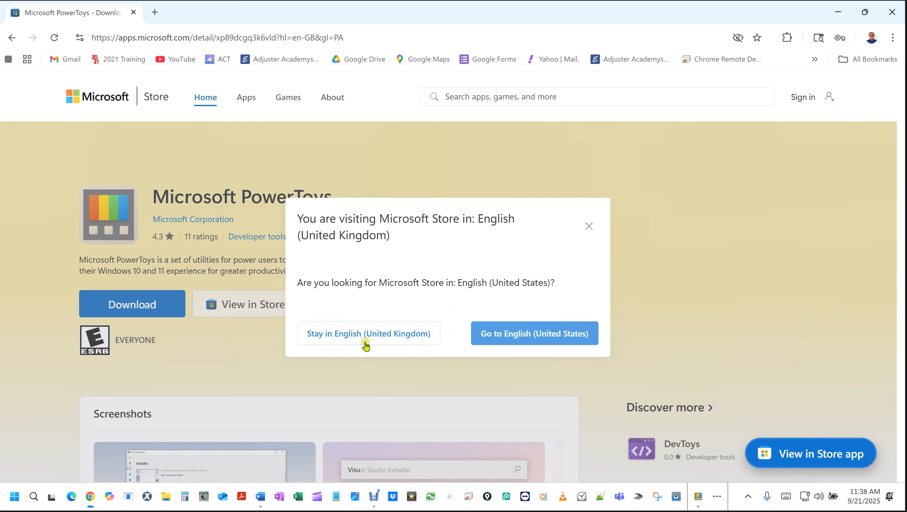
{"action": "left_click", "coordinate": [527, 333]}
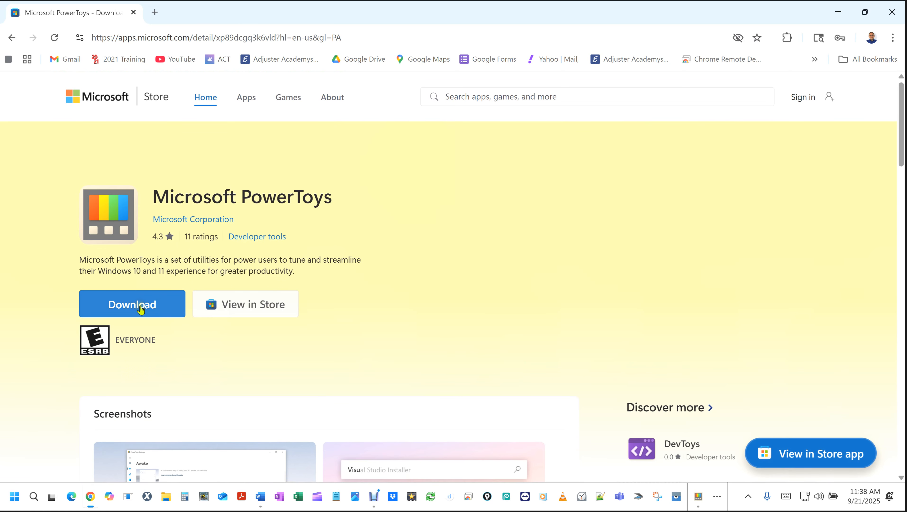
{"action": "left_click", "coordinate": [141, 309]}
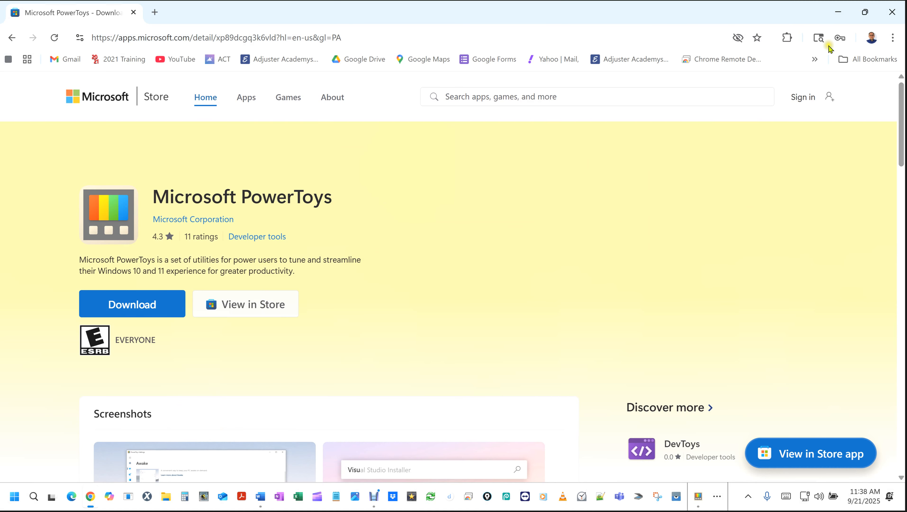
Close the browser and the PowerToys Settings window.
{"action": "left_click", "coordinate": [811, 39]}
{"action": "left_click", "coordinate": [892, 12]}
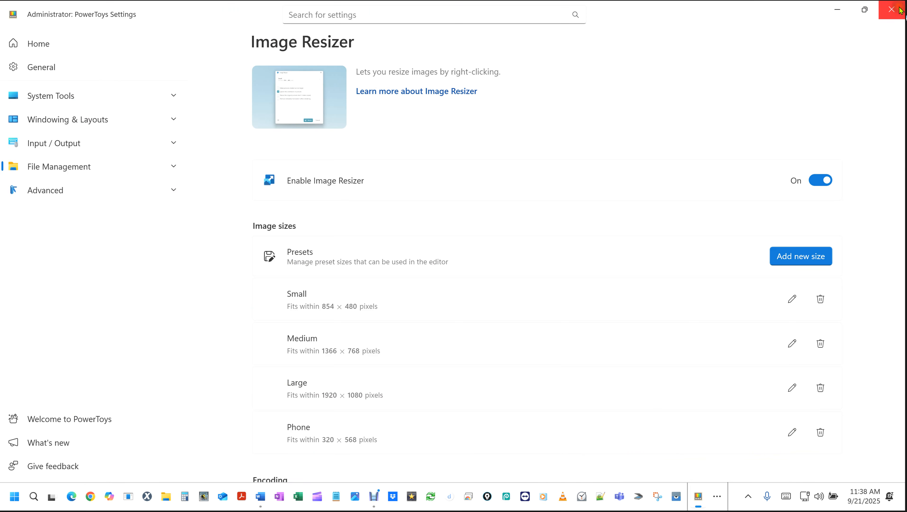
{"action": "left_click", "coordinate": [899, 11]}
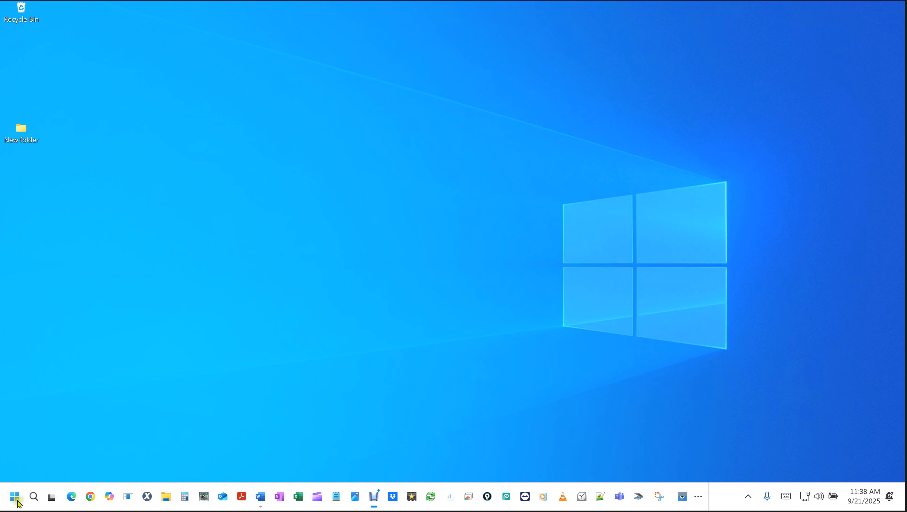
Search the Start menu for "powertoys".
{"action": "left_click", "coordinate": [17, 502]}
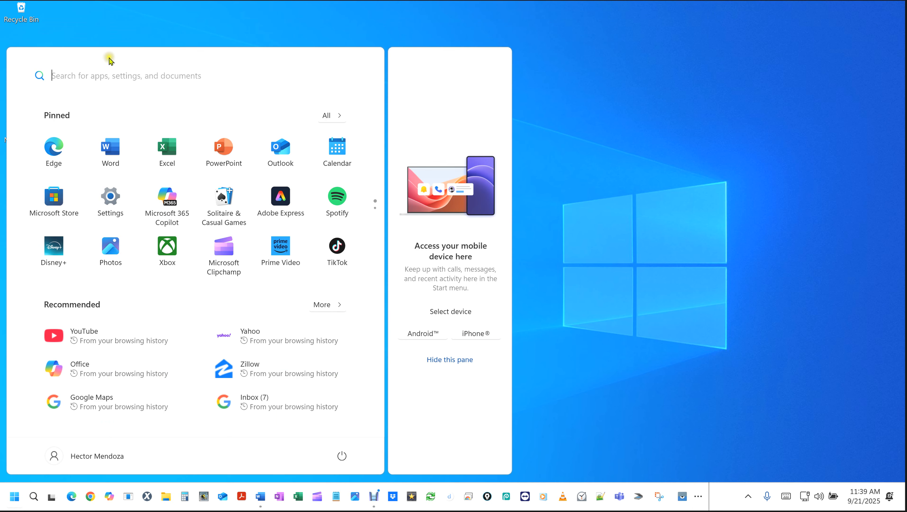
{"action": "left_click", "coordinate": [83, 71]}
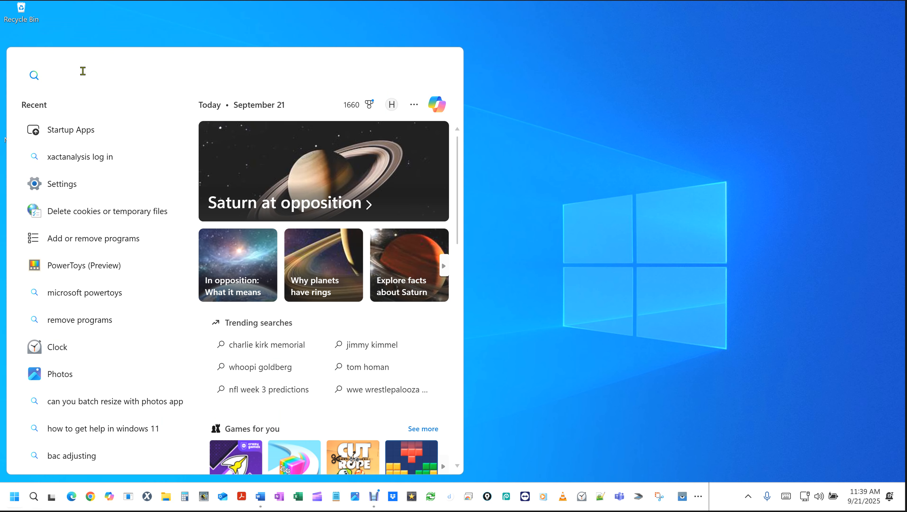
{"action": "type", "text": "powertoys"}
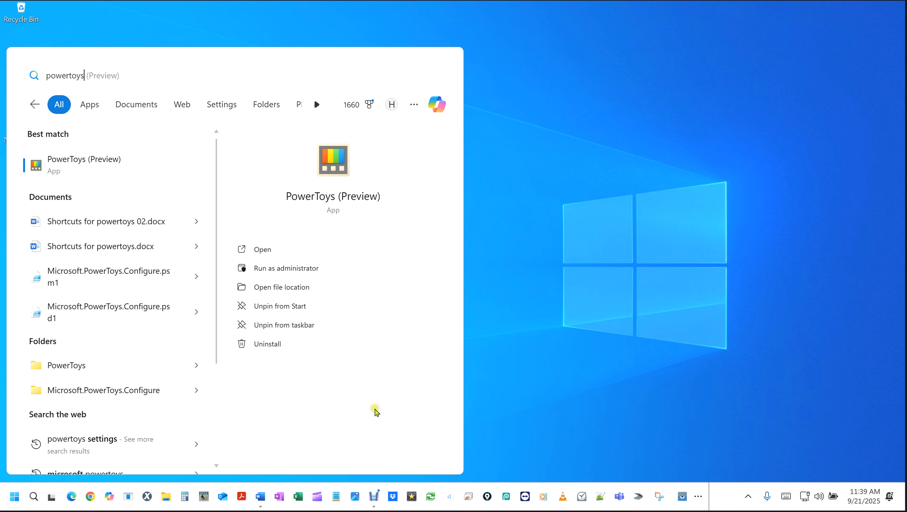
Unpin PowerToys (Preview) from the taskbar and check the hidden taskbar apps.
{"action": "right_click", "coordinate": [118, 165]}
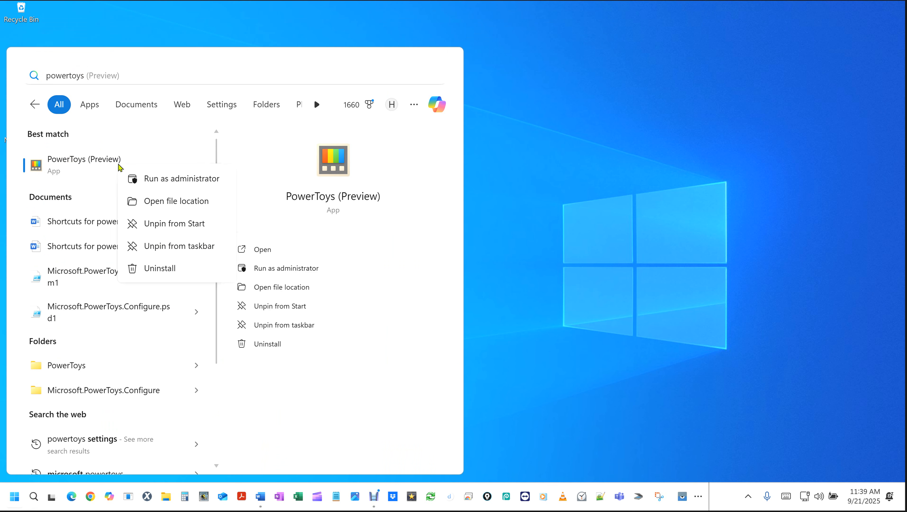
{"action": "left_click", "coordinate": [170, 247]}
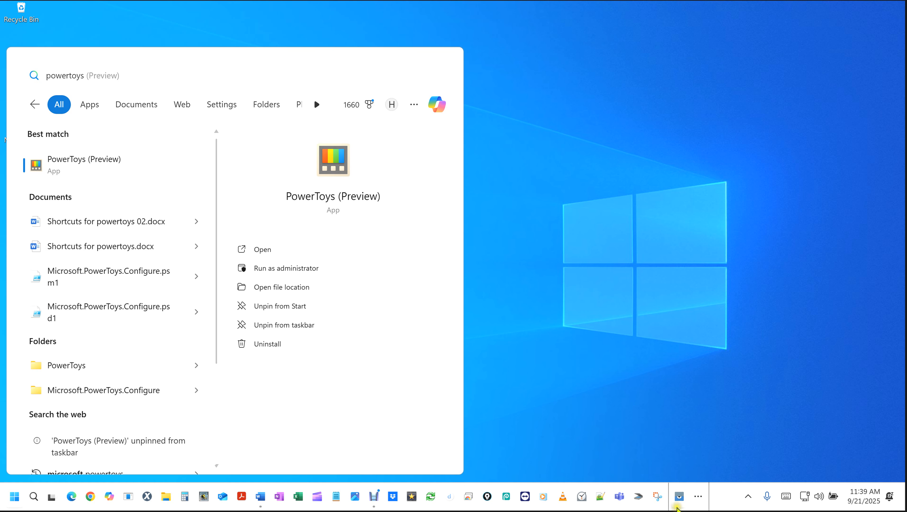
{"action": "left_click", "coordinate": [698, 496]}
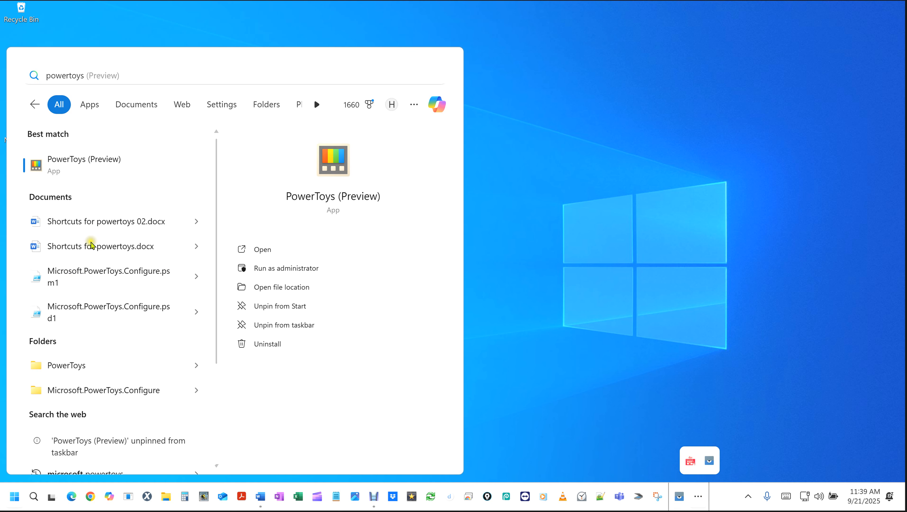
Pin PowerToys (Preview) to the taskbar and launch it from the hidden taskbar apps.
{"action": "right_click", "coordinate": [104, 168]}
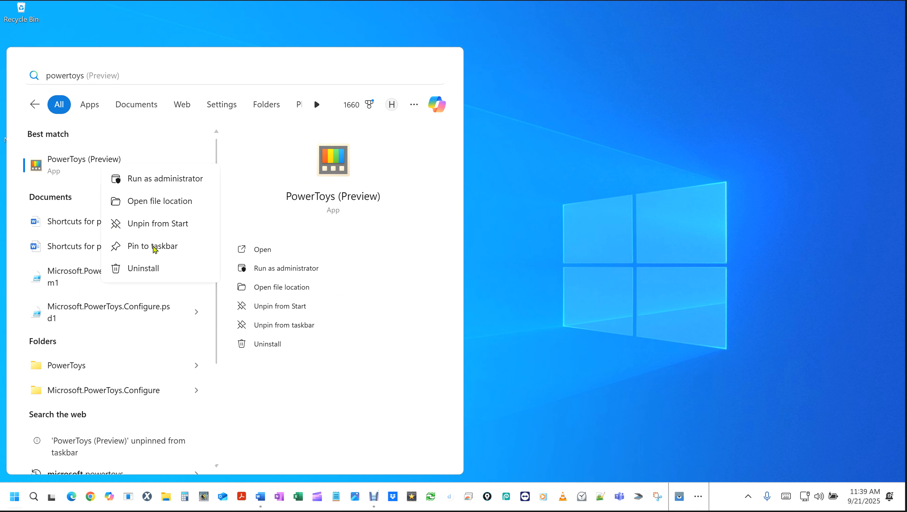
{"action": "left_click", "coordinate": [155, 249]}
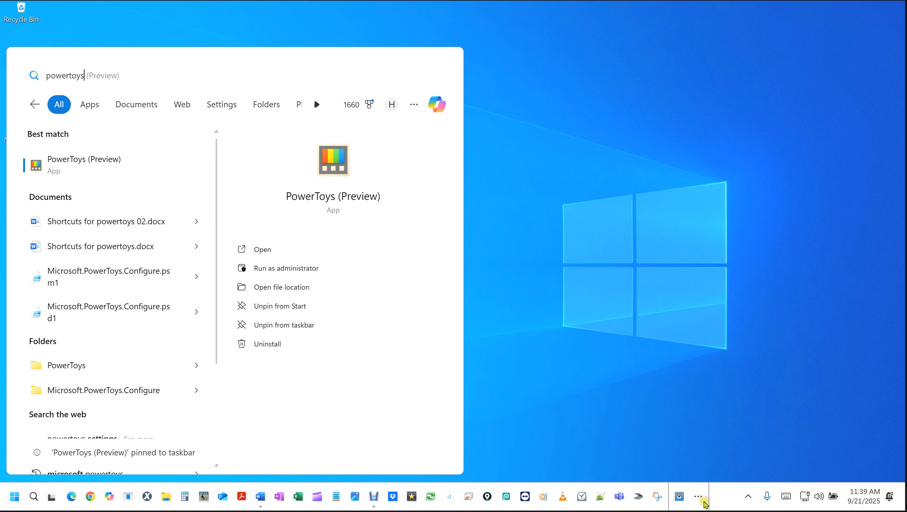
{"action": "left_click", "coordinate": [703, 499]}
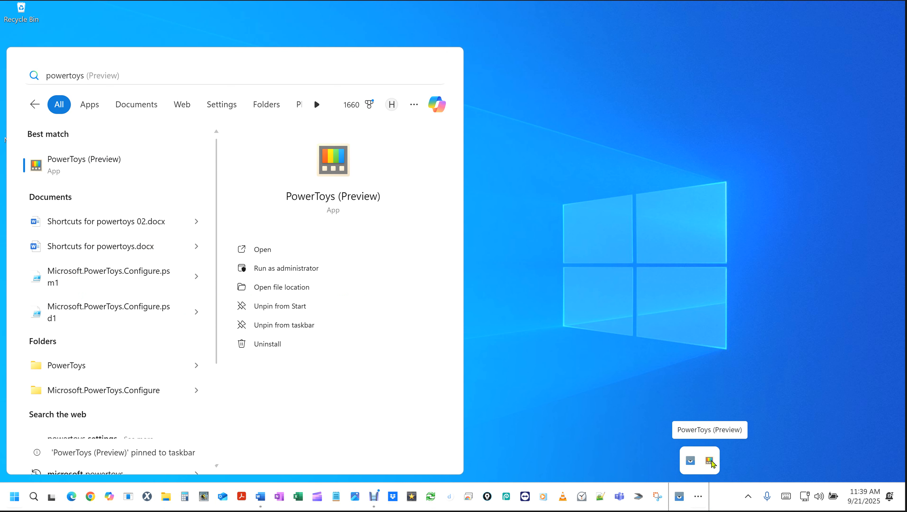
{"action": "left_click", "coordinate": [709, 461]}
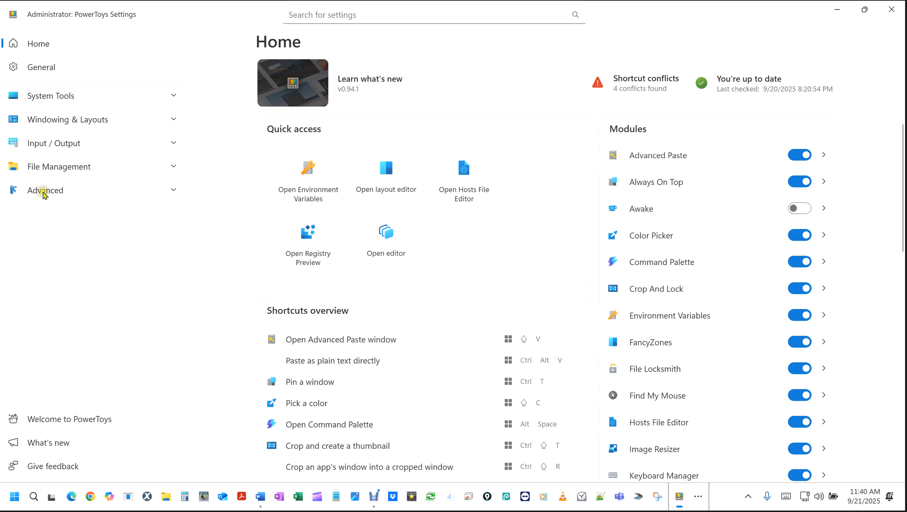
Expand all five utility categories, from Advanced up to System Tools.
{"action": "left_click", "coordinate": [37, 191]}
{"action": "left_click", "coordinate": [56, 167]}
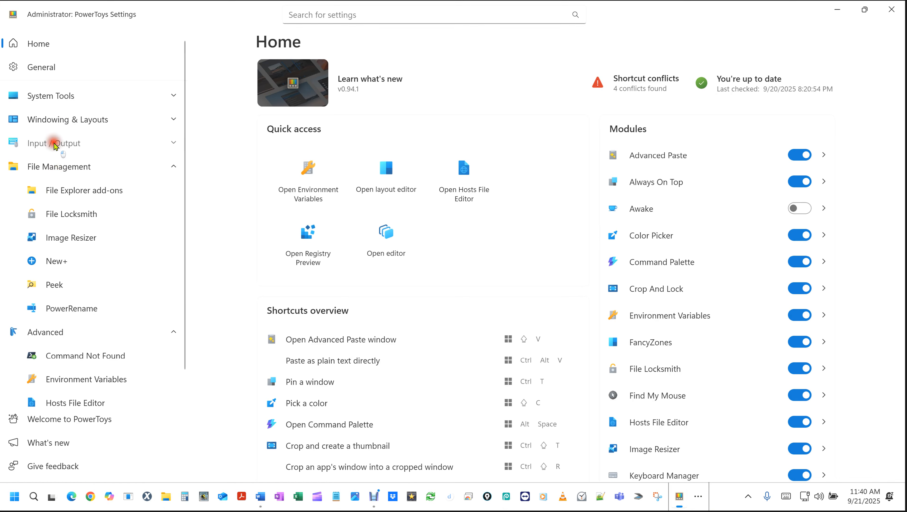
{"action": "left_click", "coordinate": [57, 144]}
{"action": "left_click", "coordinate": [61, 120]}
{"action": "left_click", "coordinate": [57, 97]}
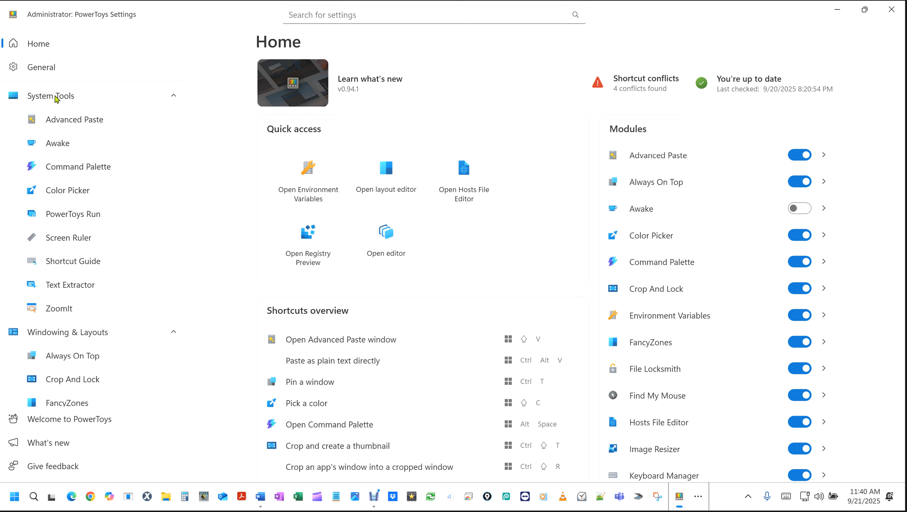
Open the Advanced Paste settings and switch the utility off and back on.
{"action": "left_click", "coordinate": [74, 119]}
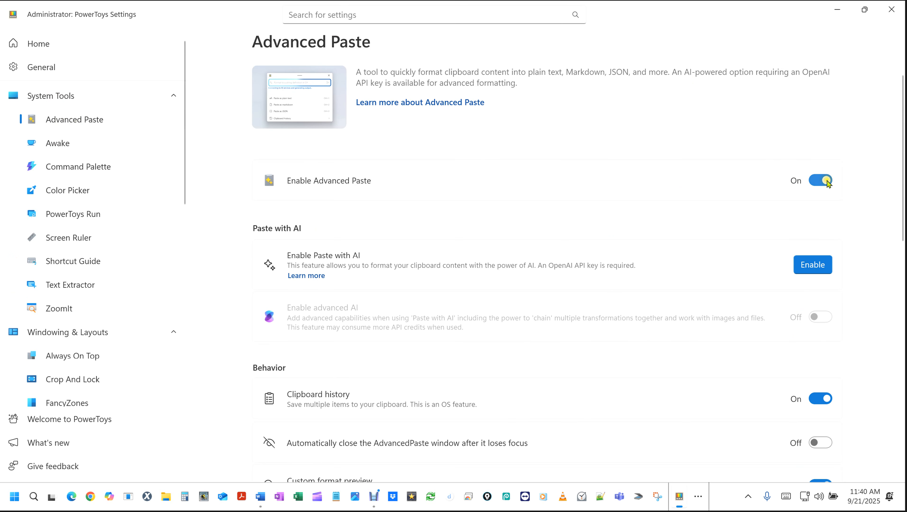
{"action": "left_click", "coordinate": [818, 182]}
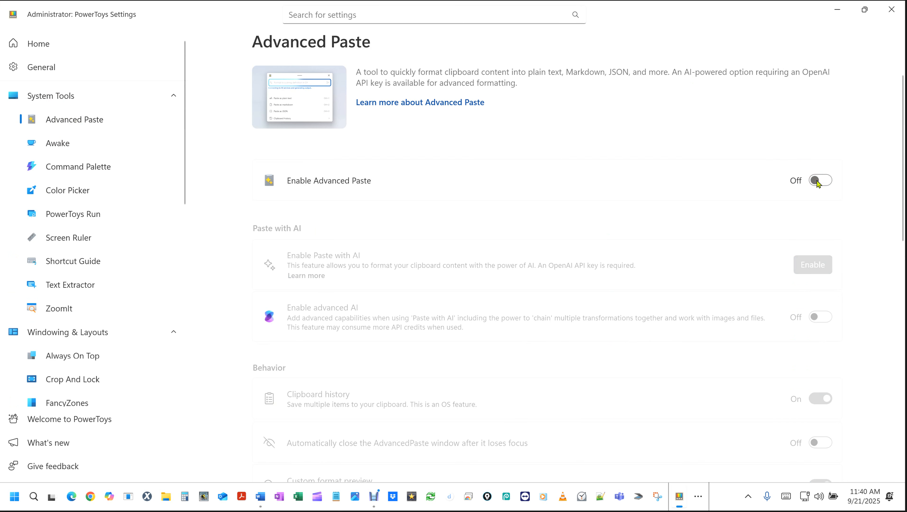
{"action": "left_click", "coordinate": [827, 182]}
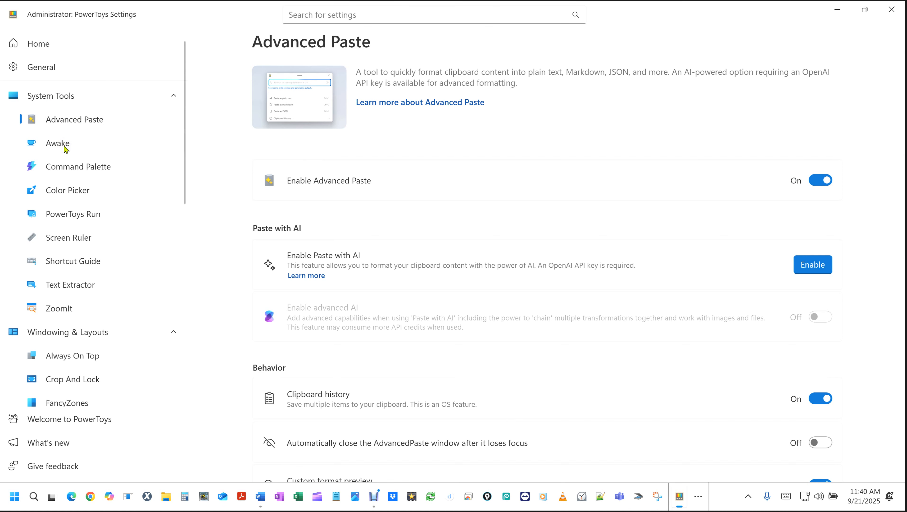
Look through the Awake, Command Palette, Color Picker, PowerToys Run and Screen Ruler settings pages.
{"action": "left_click", "coordinate": [57, 143]}
{"action": "left_click", "coordinate": [58, 166]}
{"action": "left_click", "coordinate": [61, 191]}
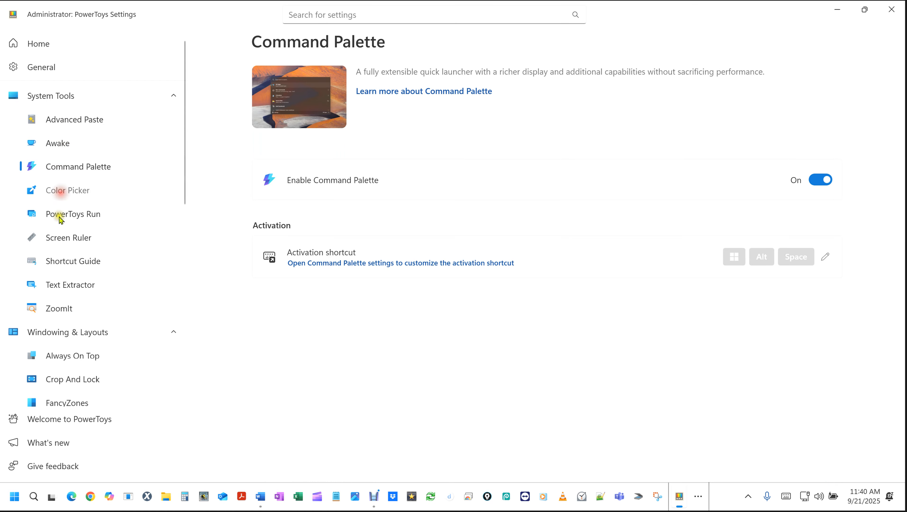
{"action": "left_click", "coordinate": [61, 219]}
{"action": "left_click", "coordinate": [63, 238]}
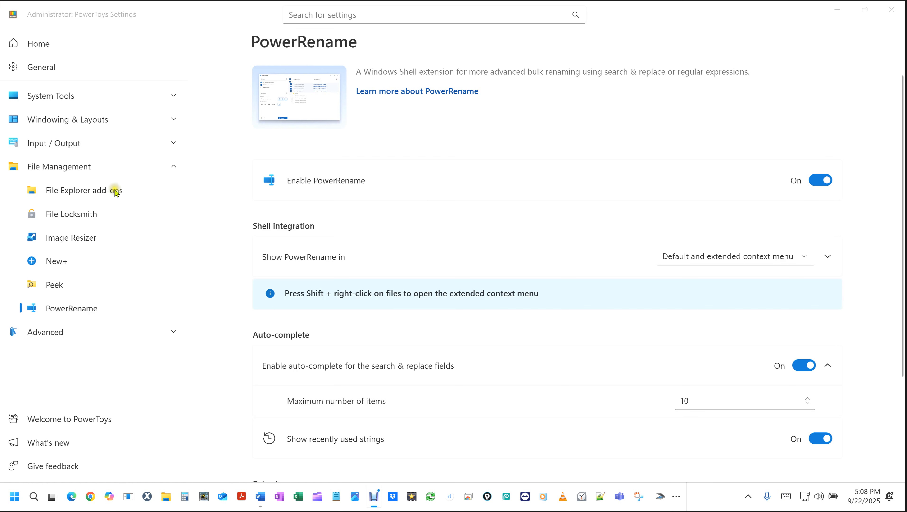
Collapse and re-expand the File Management category and view the PowerRename settings.
{"action": "left_click", "coordinate": [77, 167]}
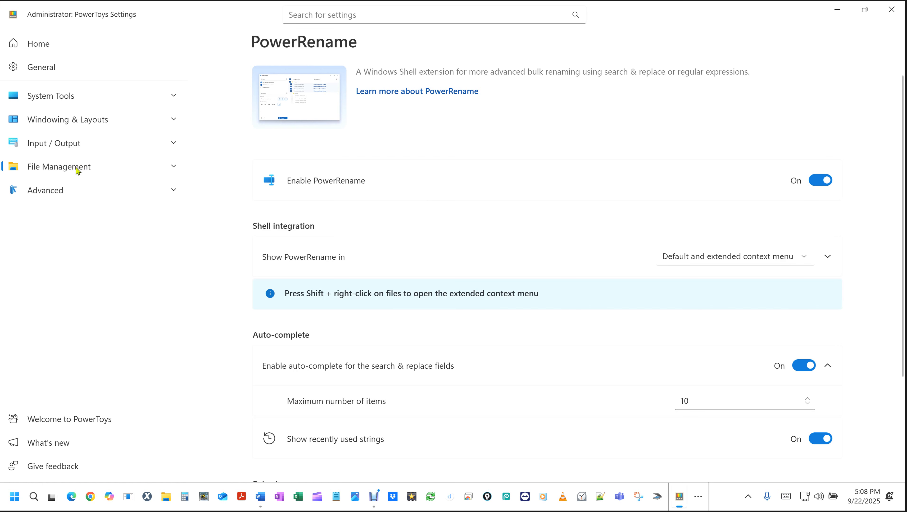
{"action": "left_click", "coordinate": [77, 167]}
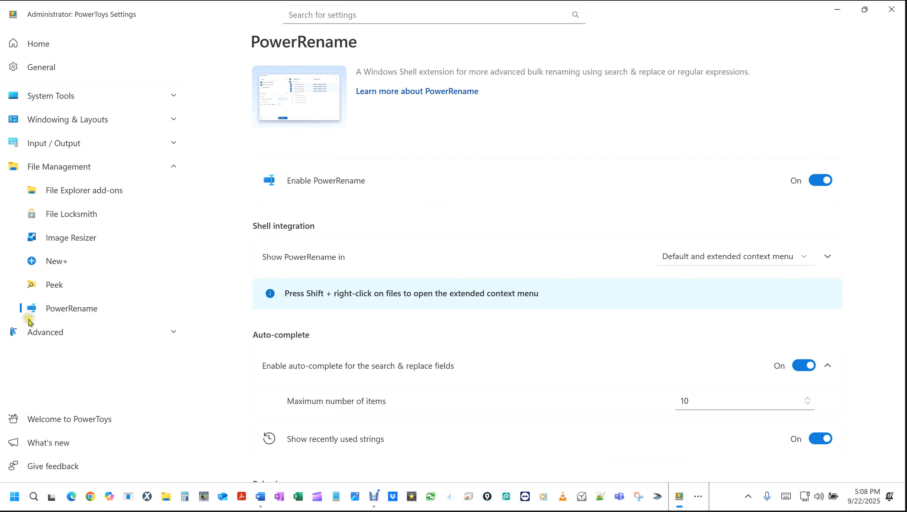
{"action": "left_click", "coordinate": [74, 313]}
Minimize PowerToys Settings, open New folder on the desktop, and check its photos as large thumbnails before returning to the details view.
{"action": "left_click", "coordinate": [839, 8]}
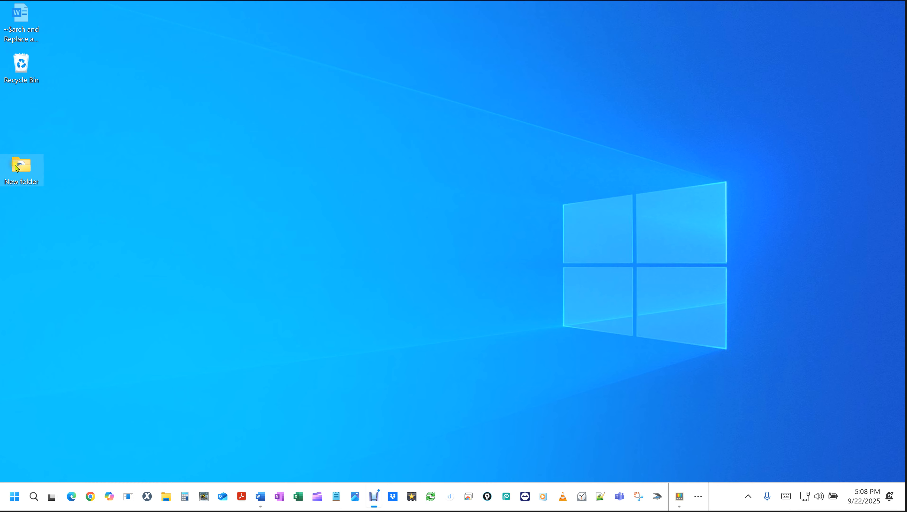
{"action": "double_click", "coordinate": [22, 168]}
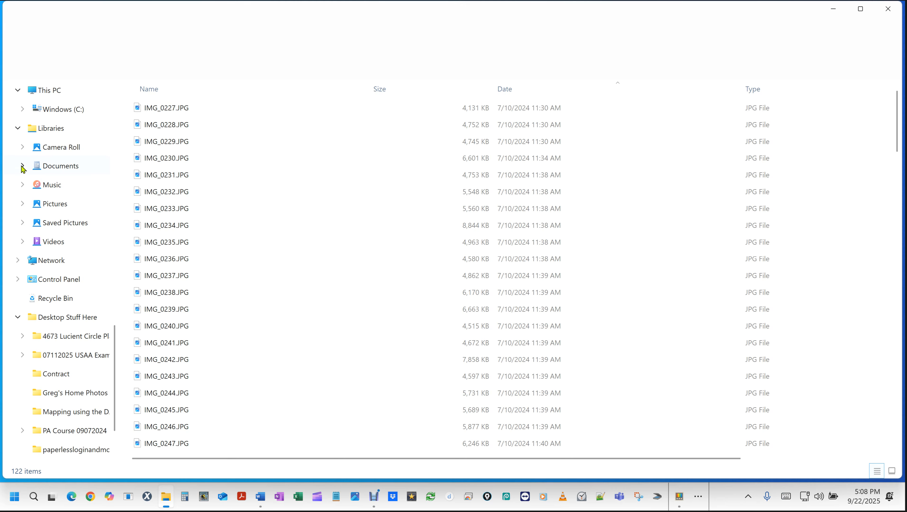
{"action": "left_click", "coordinate": [163, 108]}
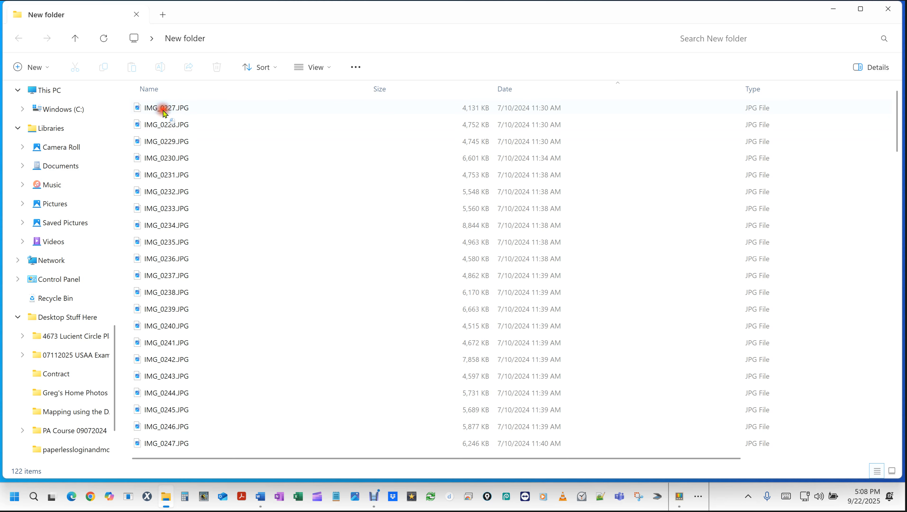
{"action": "left_click", "coordinate": [152, 344], "text": "shift"}
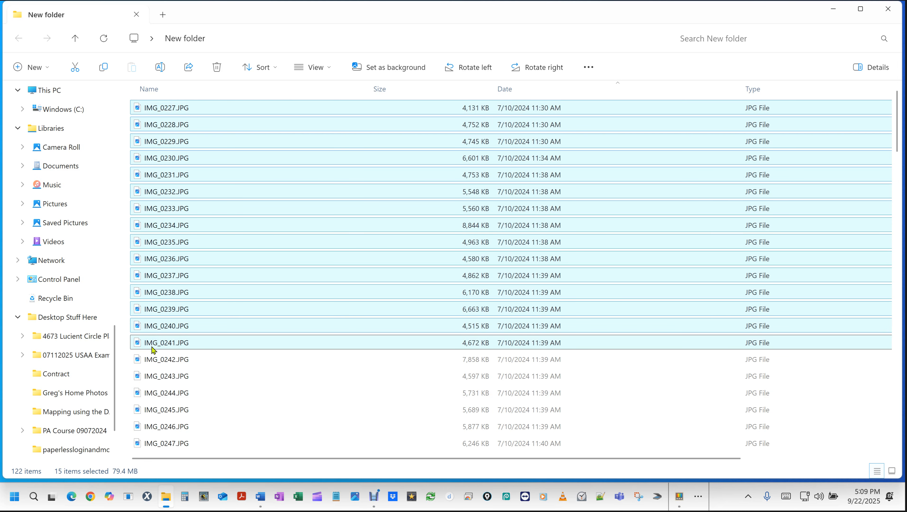
{"action": "left_click", "coordinate": [891, 470]}
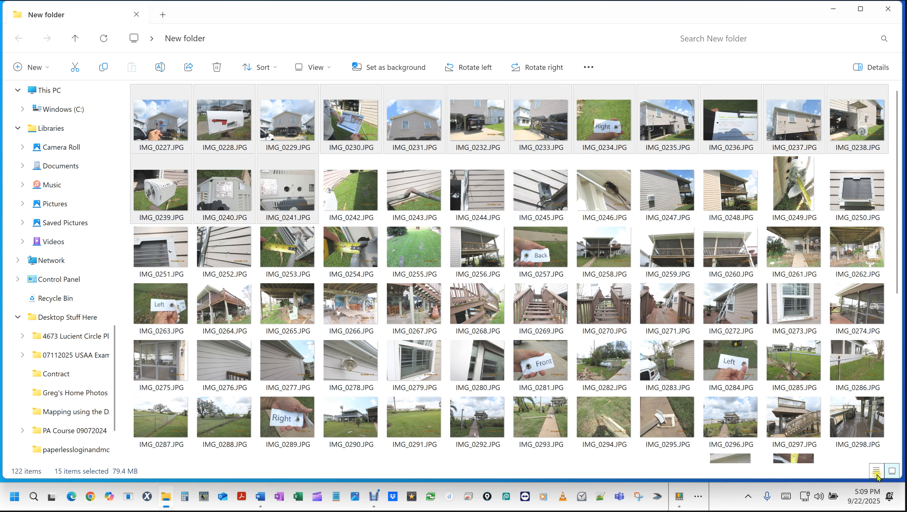
{"action": "left_click", "coordinate": [876, 472]}
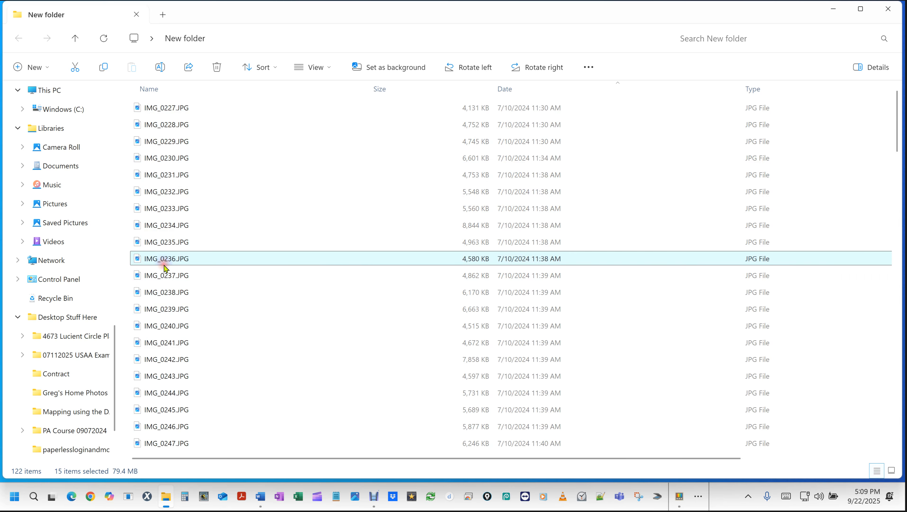
Select all files in the folder and rename them together as "09222025 Dallas TWIA Deployment" using the standard Windows Rename command.
{"action": "key", "text": "ctrl+a"}
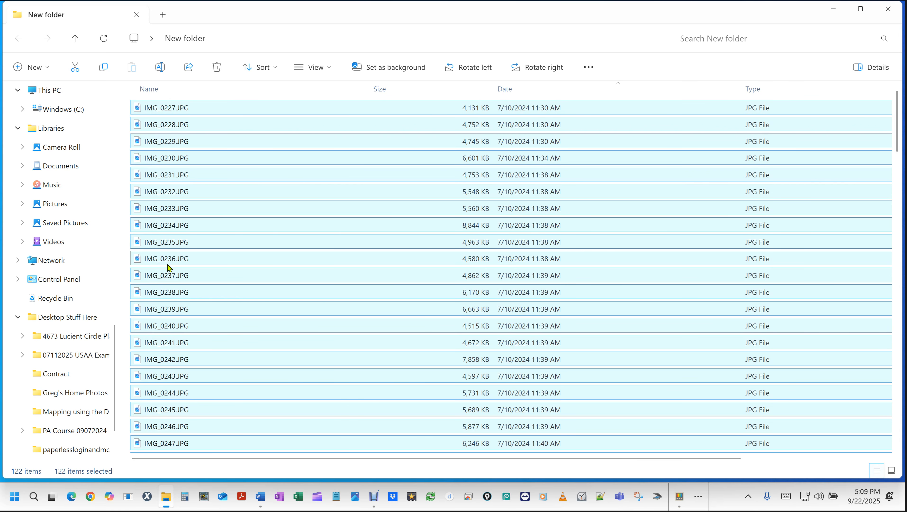
{"action": "scroll", "coordinate": [338, 248], "scroll_direction": "down", "scroll_amount": 5}
{"action": "scroll", "coordinate": [338, 249], "scroll_direction": "up", "scroll_amount": 5}
{"action": "right_click", "coordinate": [159, 245]}
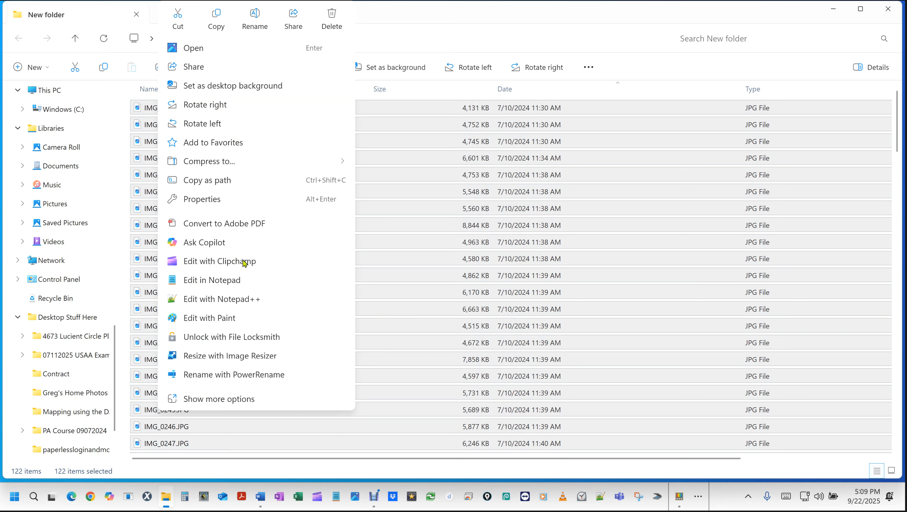
{"action": "key", "text": "ctrl"}
{"action": "key", "text": "ctrl"}
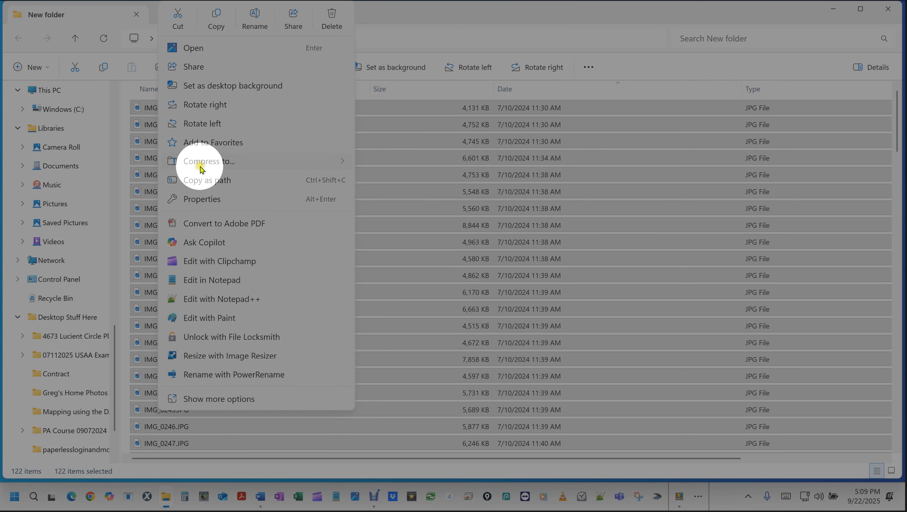
{"action": "left_click", "coordinate": [213, 401]}
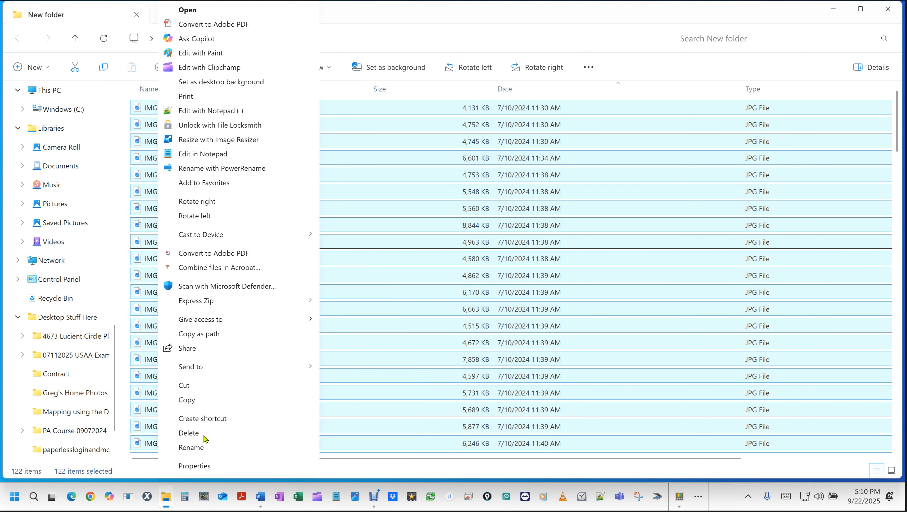
{"action": "left_click", "coordinate": [199, 452]}
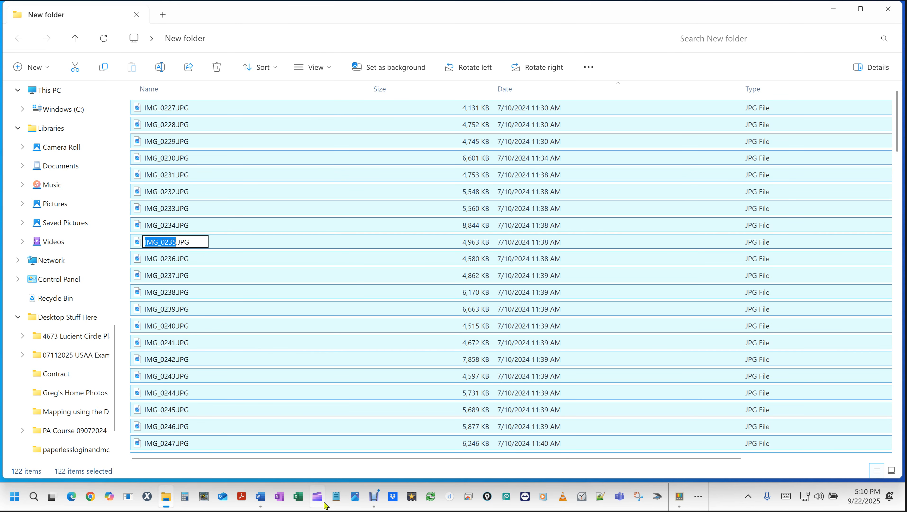
{"action": "type", "text": "09222"}
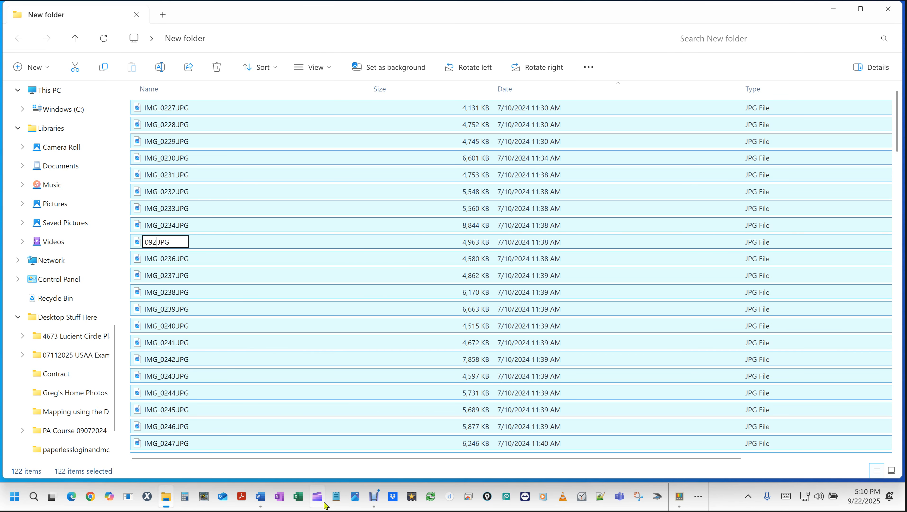
{"action": "type", "text": "02"}
{"action": "type", "text": "5"}
{"action": "type", "text": " Dallas "}
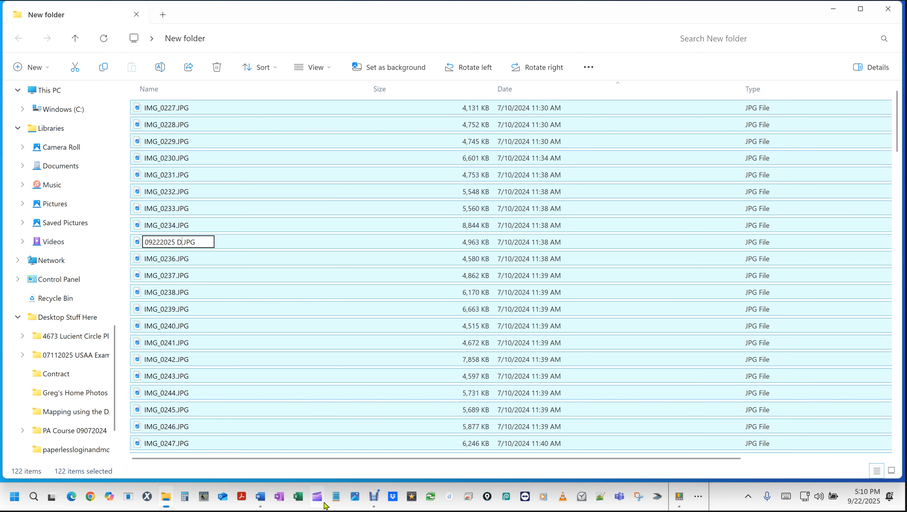
{"action": "type", "text": "TWIA"}
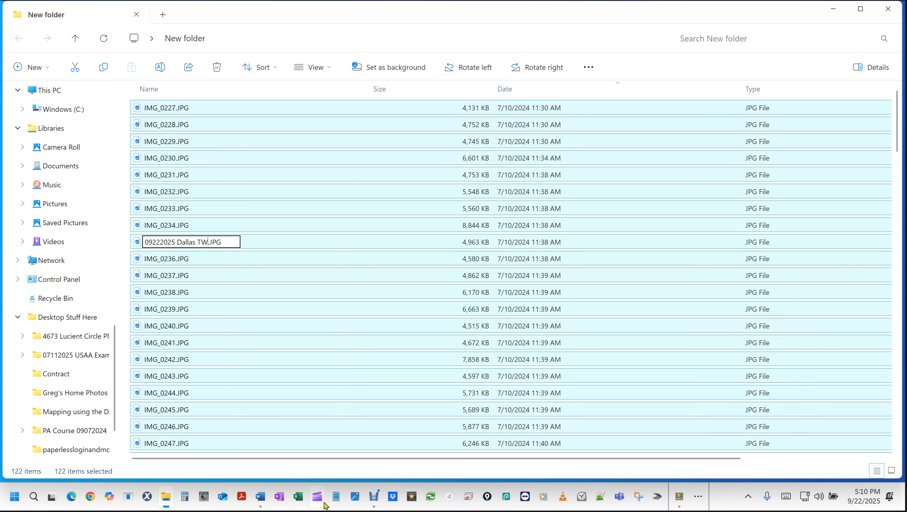
{"action": "type", "text": " Deployment"}
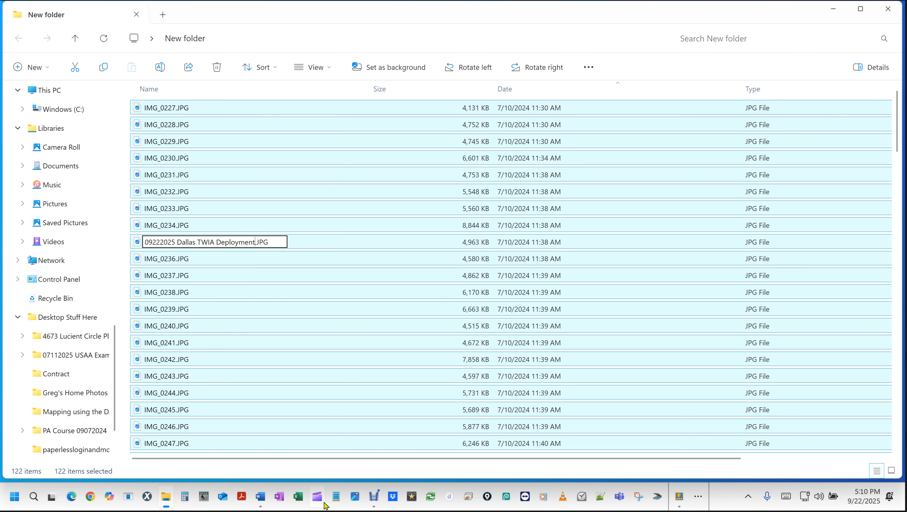
{"action": "key", "text": "Return"}
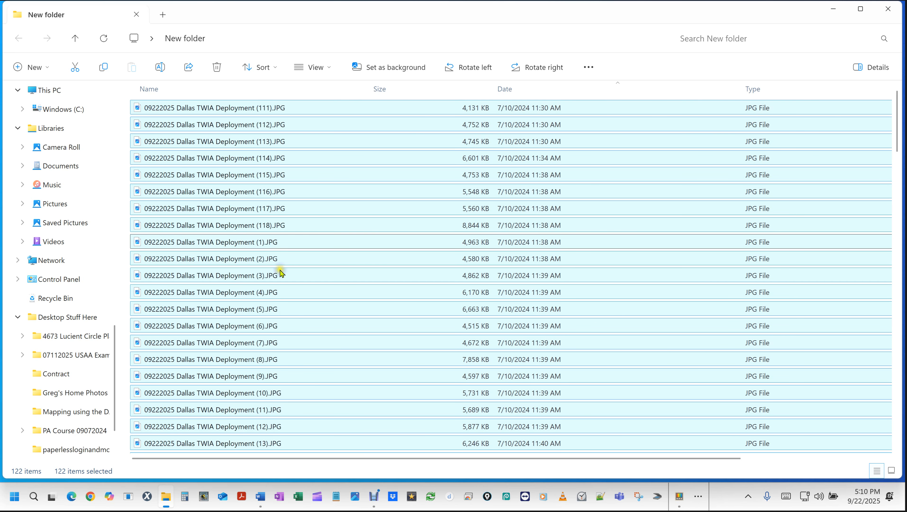
Look over the renamed files and sort the folder by name.
{"action": "scroll", "coordinate": [282, 273], "scroll_direction": "down", "scroll_amount": 9}
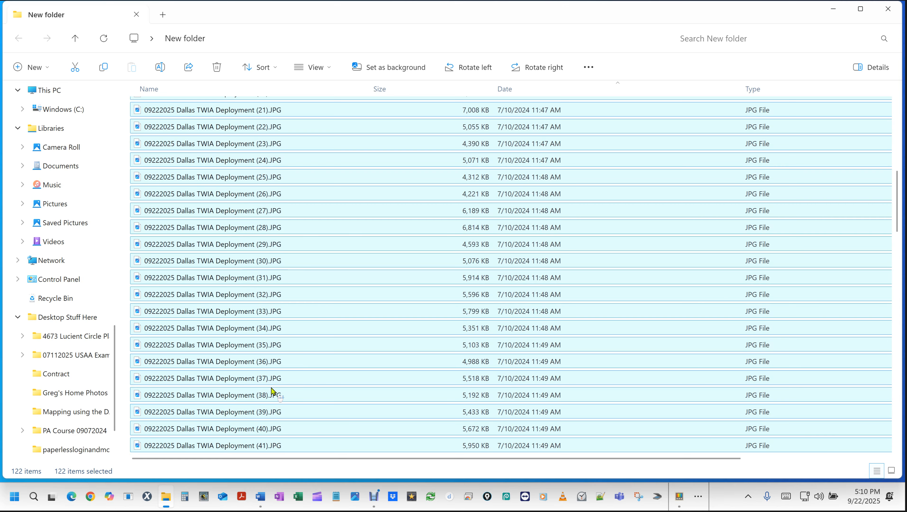
{"action": "scroll", "coordinate": [273, 390], "scroll_direction": "up", "scroll_amount": 9}
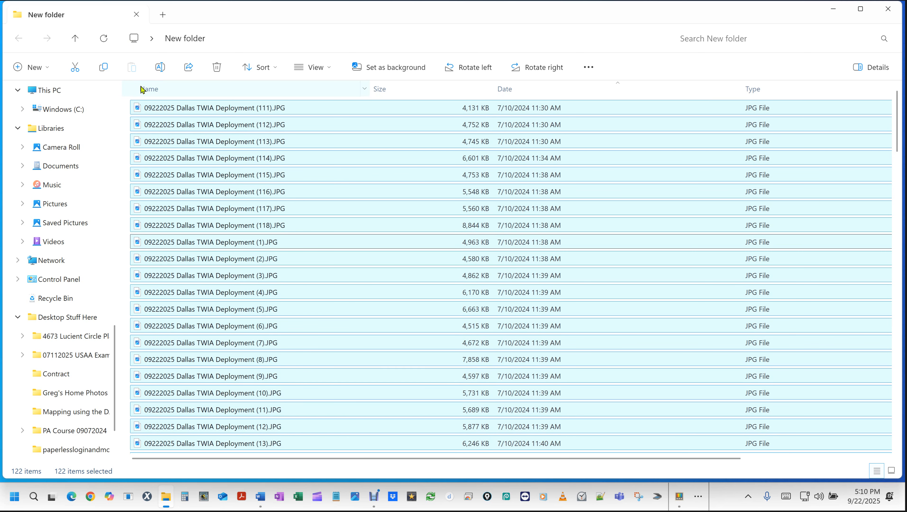
{"action": "left_click", "coordinate": [152, 88]}
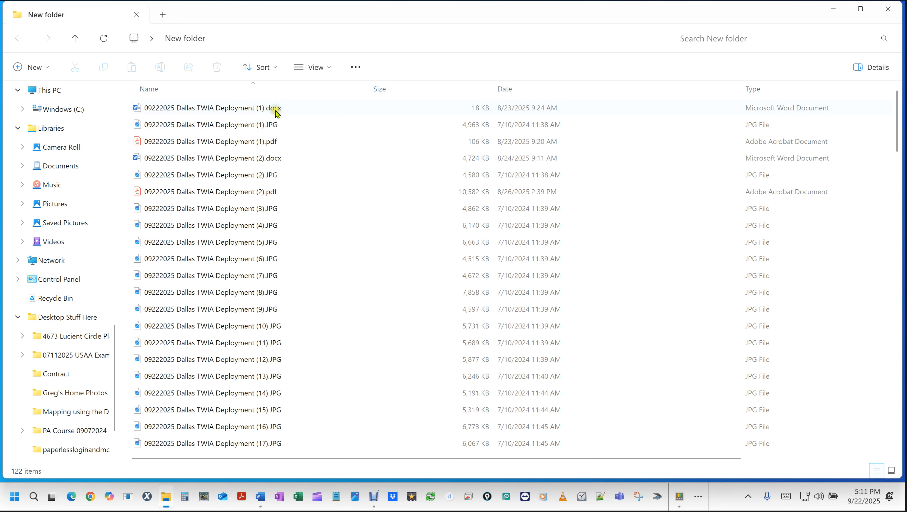
Compare the names and numbering of the renamed Word documents, PDFs and JPGs at the start of the list.
{"action": "left_click", "coordinate": [182, 111]}
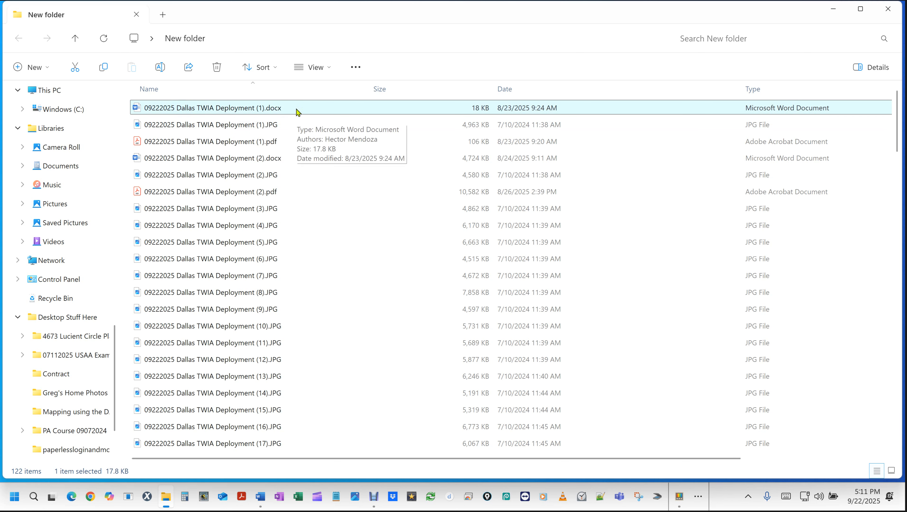
{"action": "left_click", "coordinate": [237, 124]}
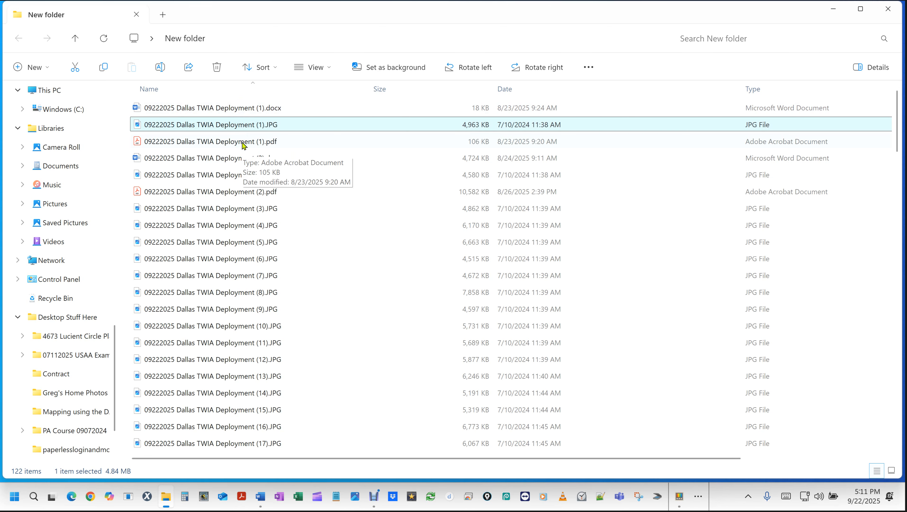
{"action": "left_click", "coordinate": [233, 110]}
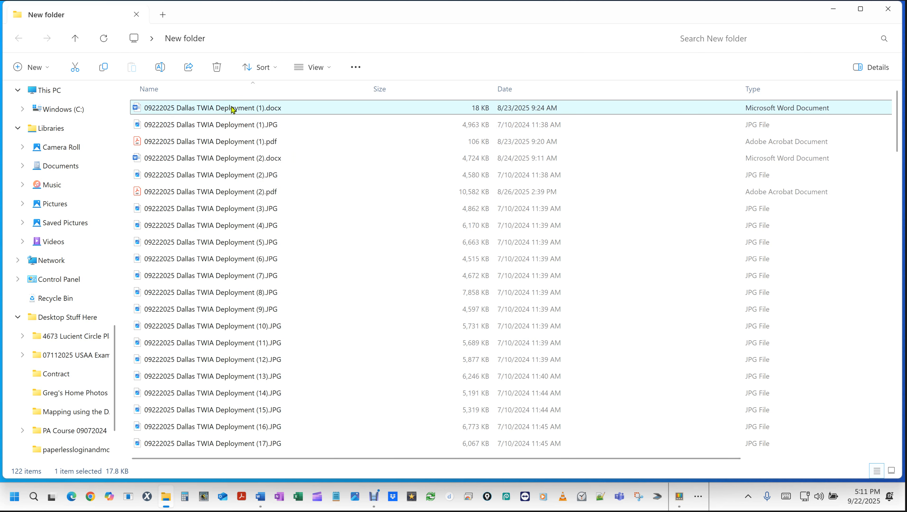
{"action": "left_click", "coordinate": [231, 163]}
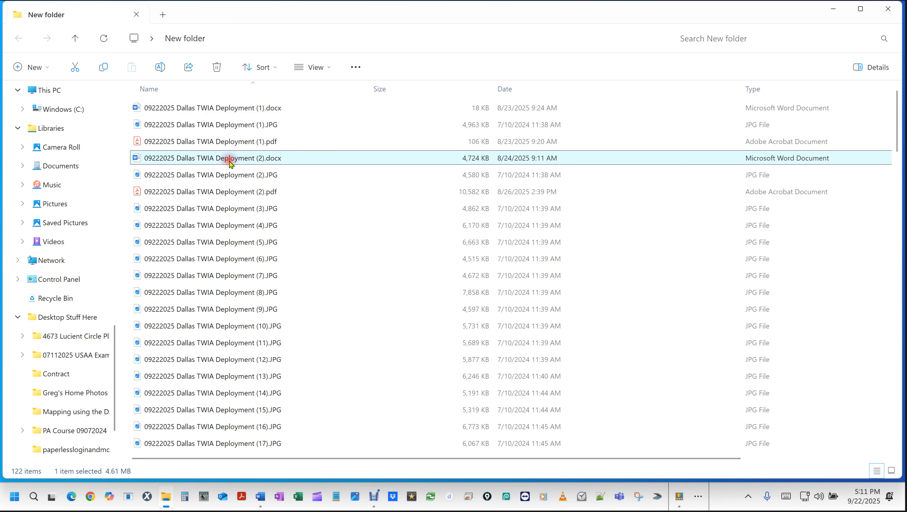
{"action": "left_click", "coordinate": [231, 146]}
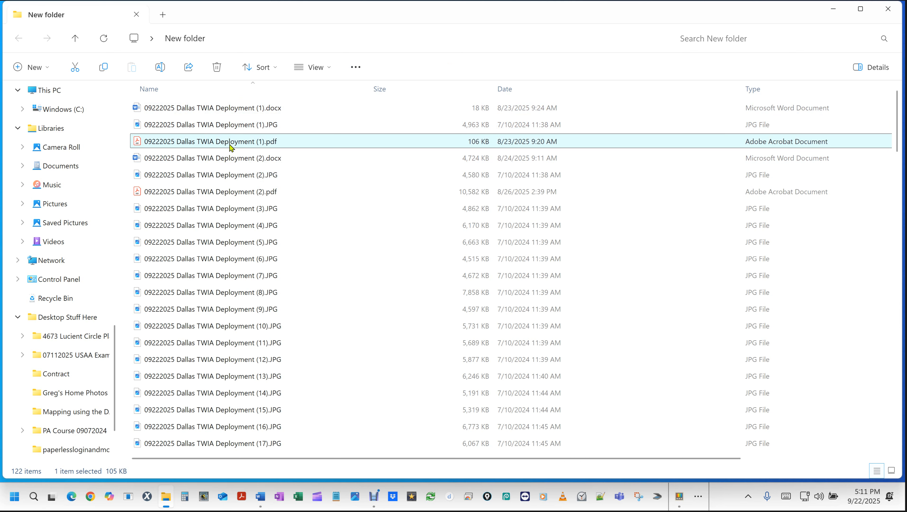
{"action": "left_click", "coordinate": [230, 144]}
{"action": "left_click", "coordinate": [193, 196]}
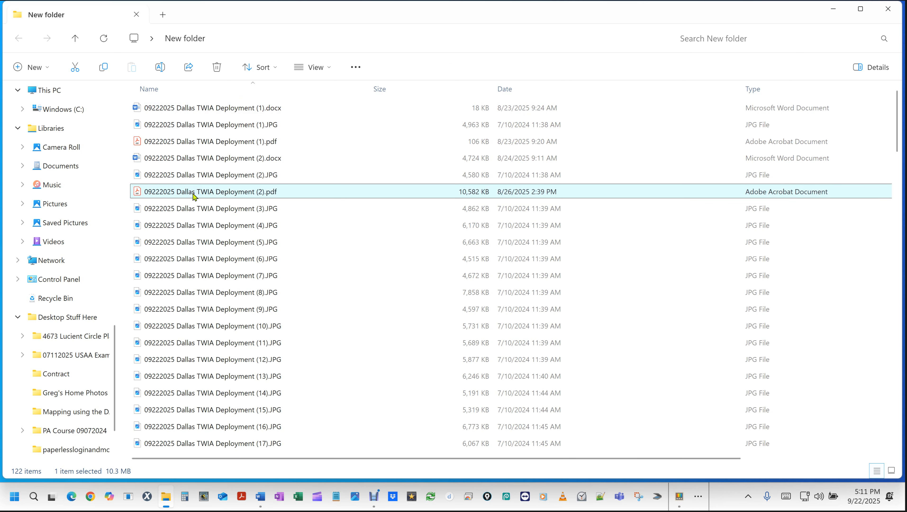
{"action": "left_click", "coordinate": [230, 125]}
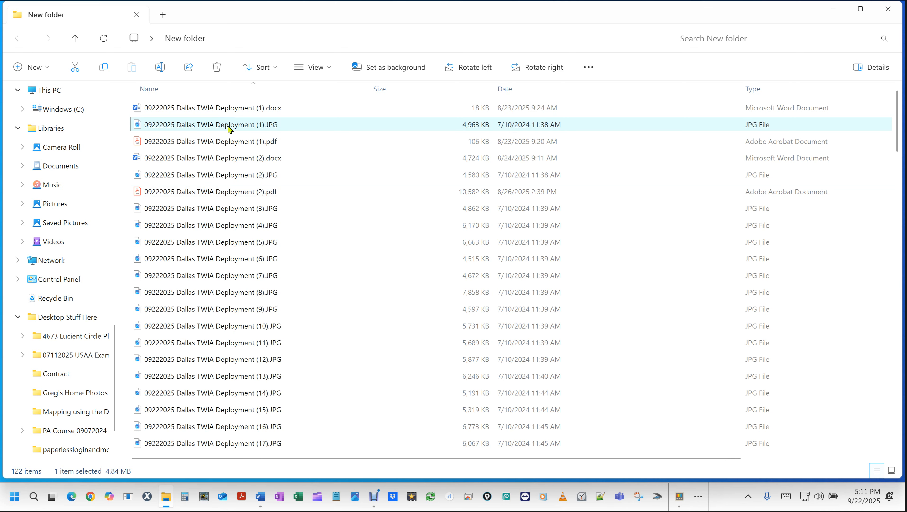
{"action": "left_click", "coordinate": [213, 175]}
{"action": "left_click", "coordinate": [200, 212]}
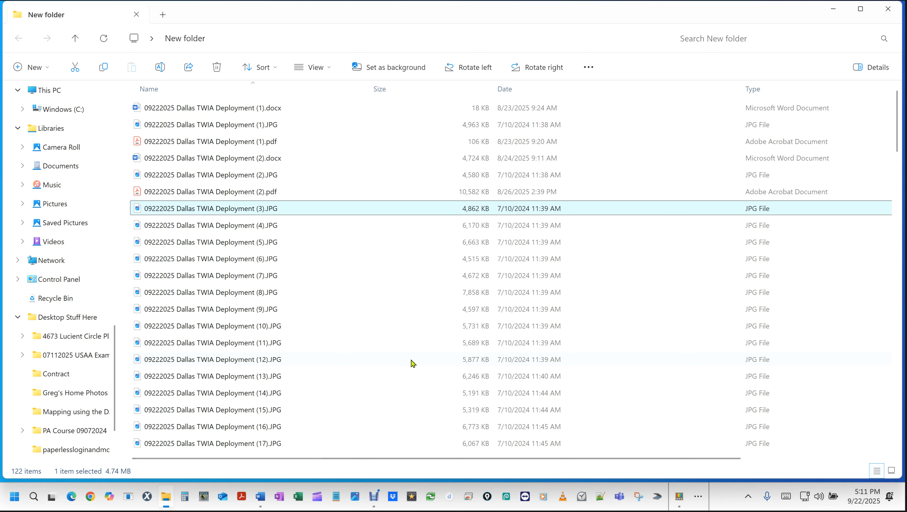
Undo the bulk rename of the folder's files.
{"action": "key", "text": "ctrl+z"}
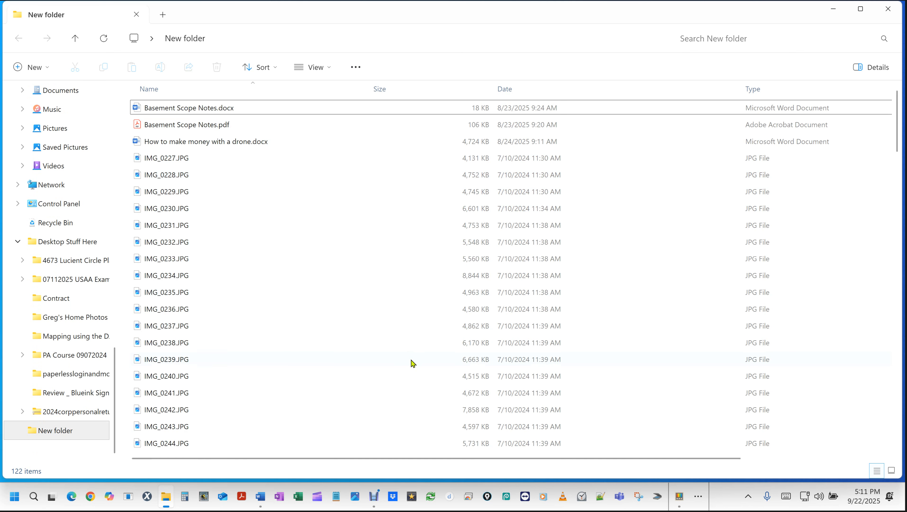
Select the photos IMG_0227.JPG to IMG_0238.JPG and show the folder's contents as large thumbnails.
{"action": "mouse_move", "coordinate": [336, 292]}
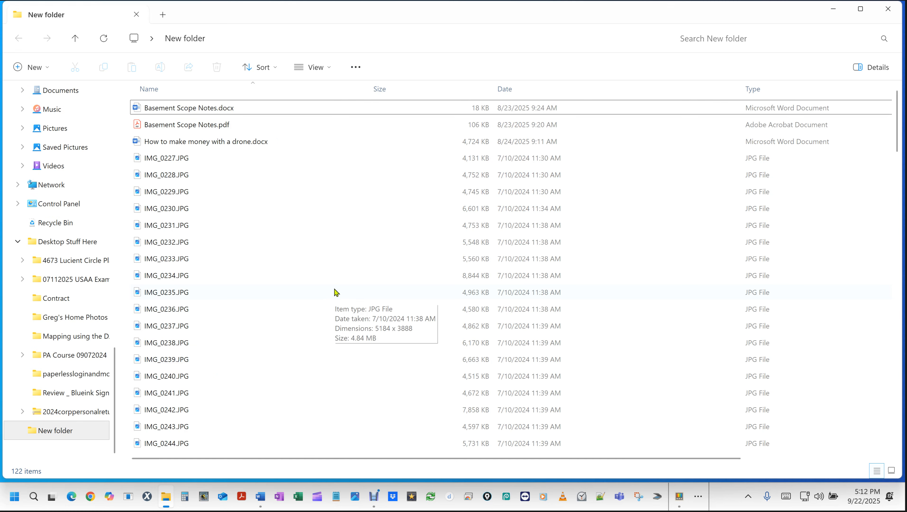
{"action": "left_click", "coordinate": [171, 159]}
{"action": "left_click", "coordinate": [166, 344], "text": "shift"}
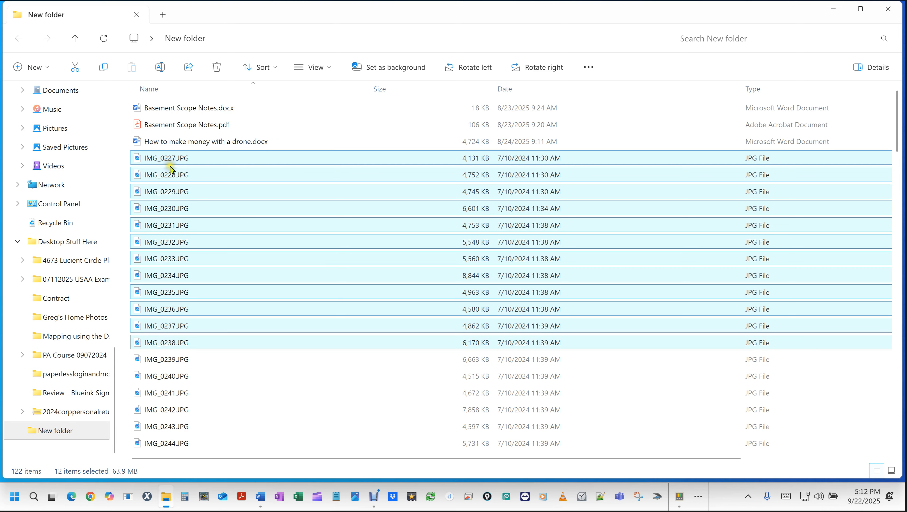
{"action": "left_click", "coordinate": [893, 471]}
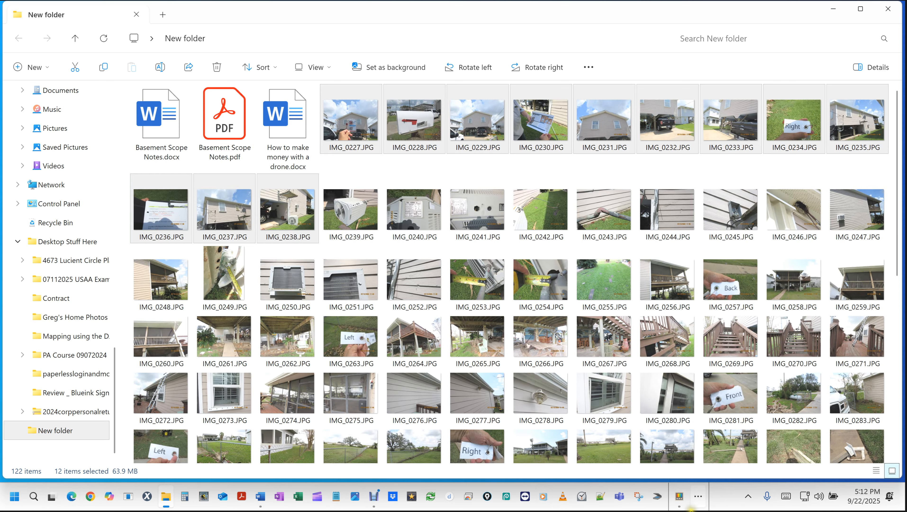
View the PowerRename settings page in PowerToys Settings and return to the photo folder.
{"action": "left_click", "coordinate": [678, 502]}
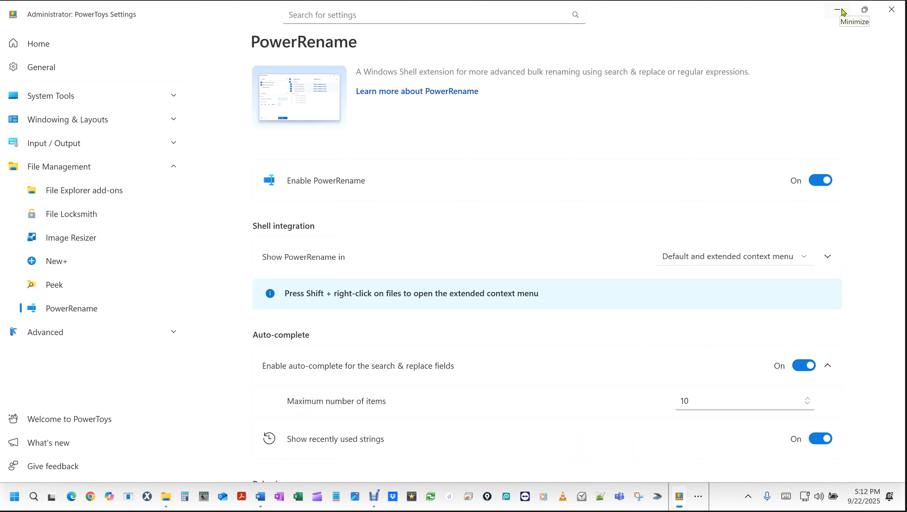
{"action": "left_click", "coordinate": [842, 13]}
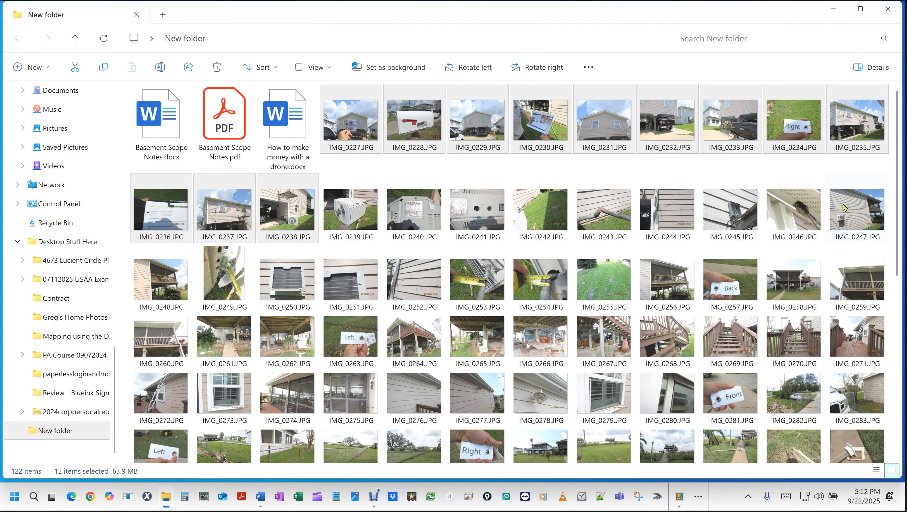
Rename the photos IMG_0235.JPG to IMG_0256.JPG together as "Front Elevation" using the standard Windows Rename command.
{"action": "left_click", "coordinate": [791, 126]}
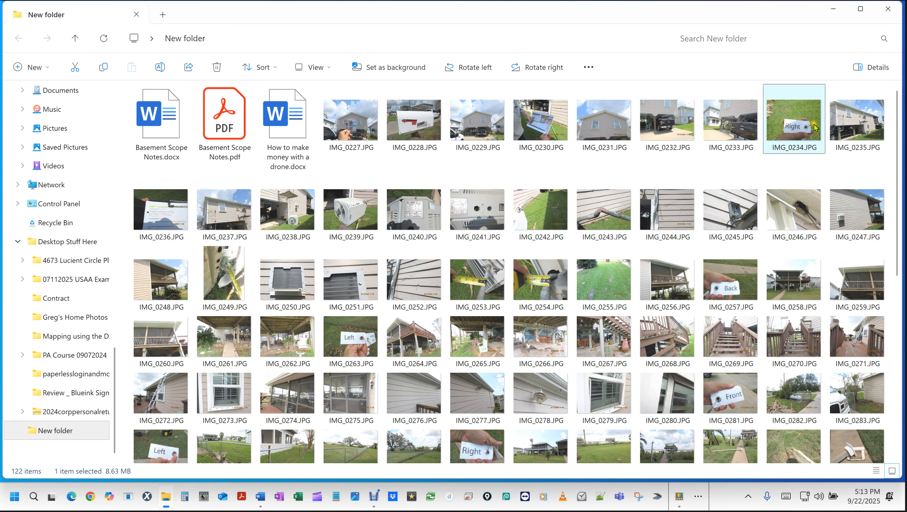
{"action": "mouse_move", "coordinate": [807, 124]}
{"action": "left_click", "coordinate": [859, 115]}
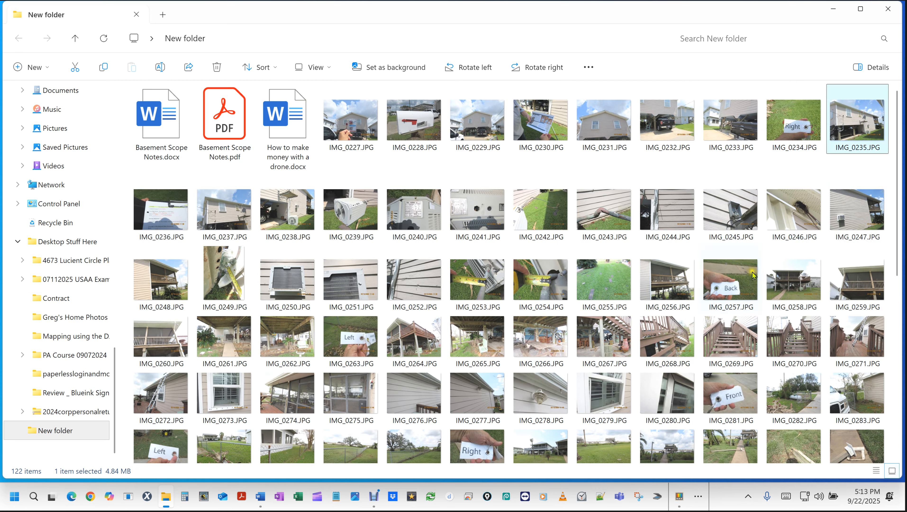
{"action": "left_click", "coordinate": [663, 278], "text": "shift"}
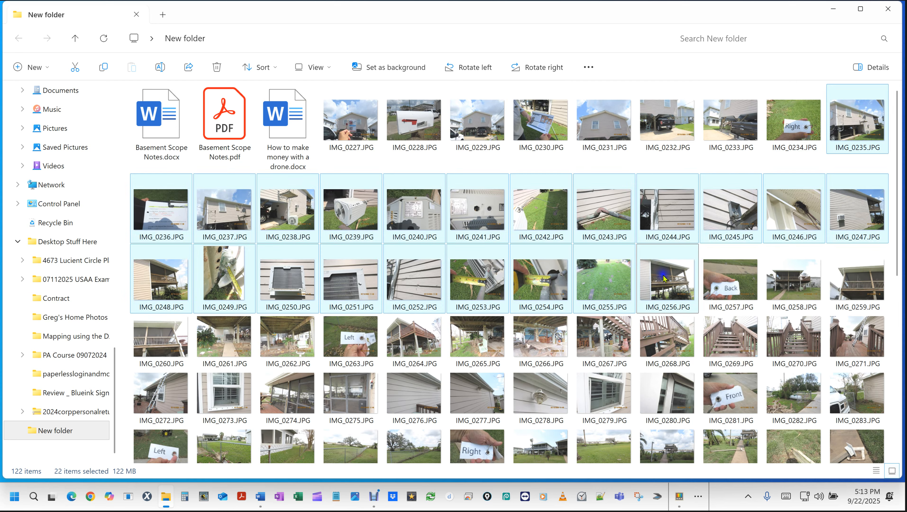
{"action": "right_click", "coordinate": [663, 278]}
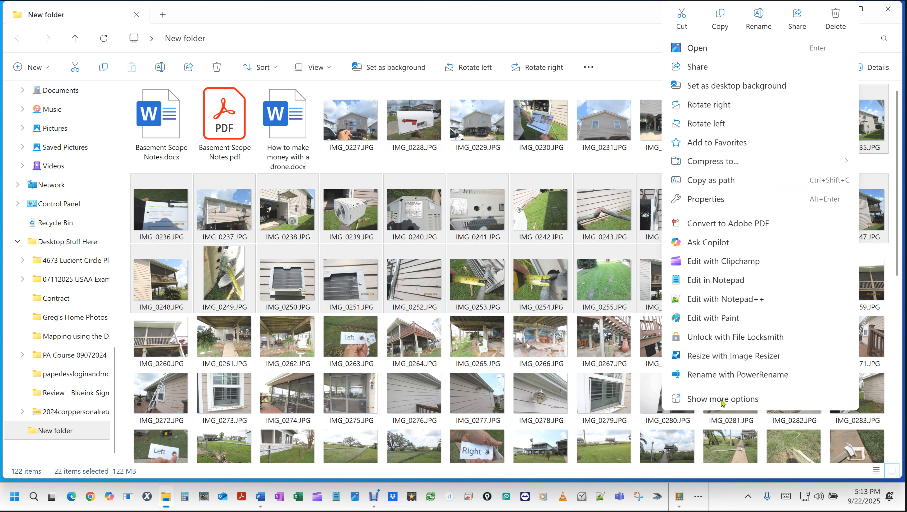
{"action": "left_click", "coordinate": [724, 400]}
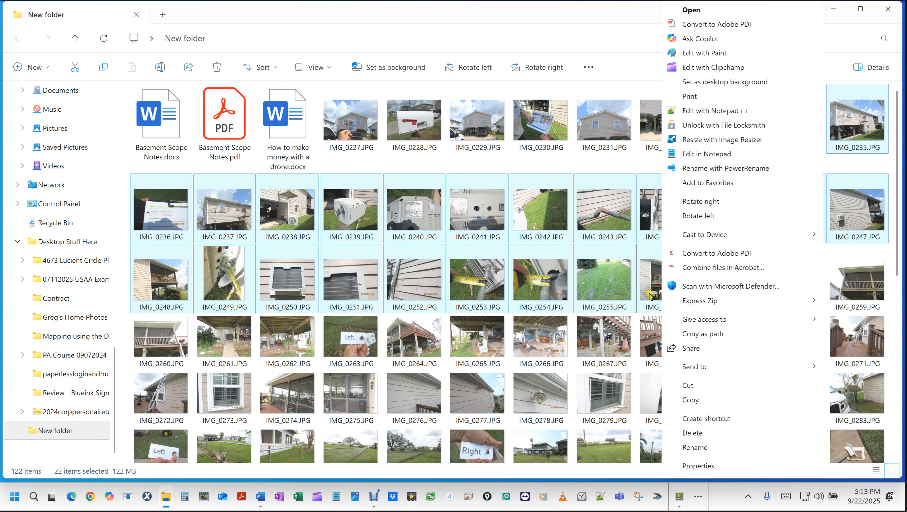
{"action": "left_click", "coordinate": [695, 448]}
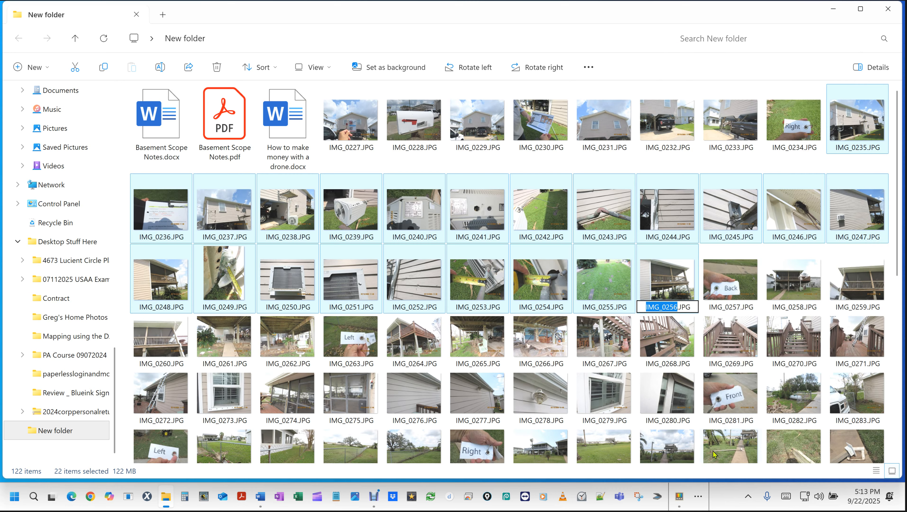
{"action": "type", "text": "Front E"}
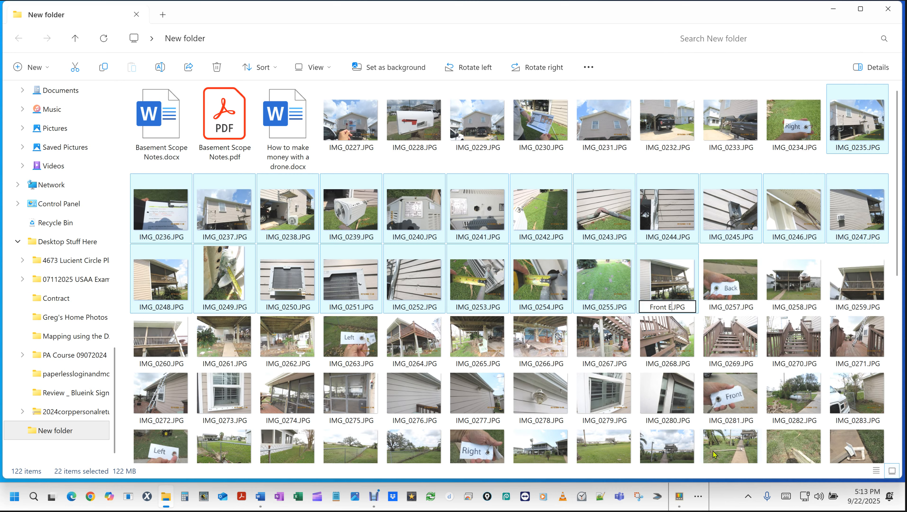
{"action": "type", "text": "levation"}
{"action": "key", "text": "Return"}
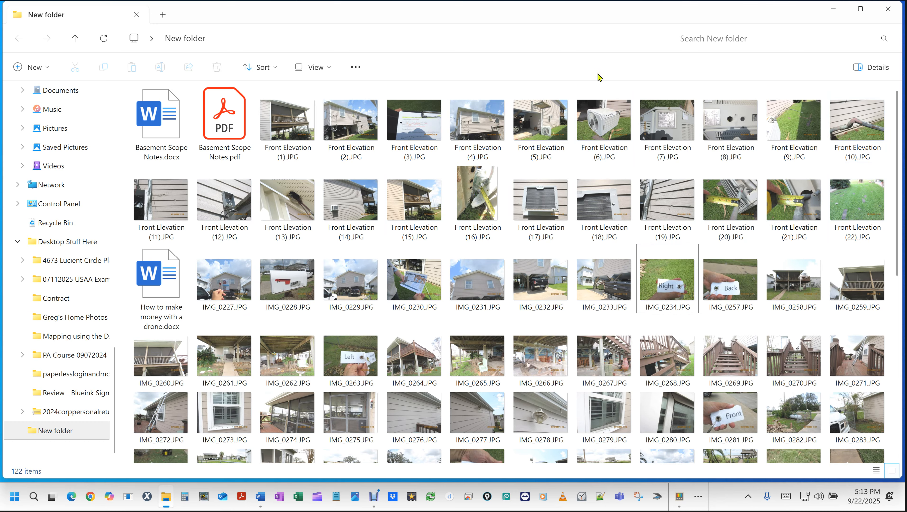
Select the roof photos between the "Right" and "Left" marker shots, IMG_0313.JPG to IMG_0328.JPG.
{"action": "scroll", "coordinate": [604, 229], "scroll_direction": "down", "scroll_amount": 10}
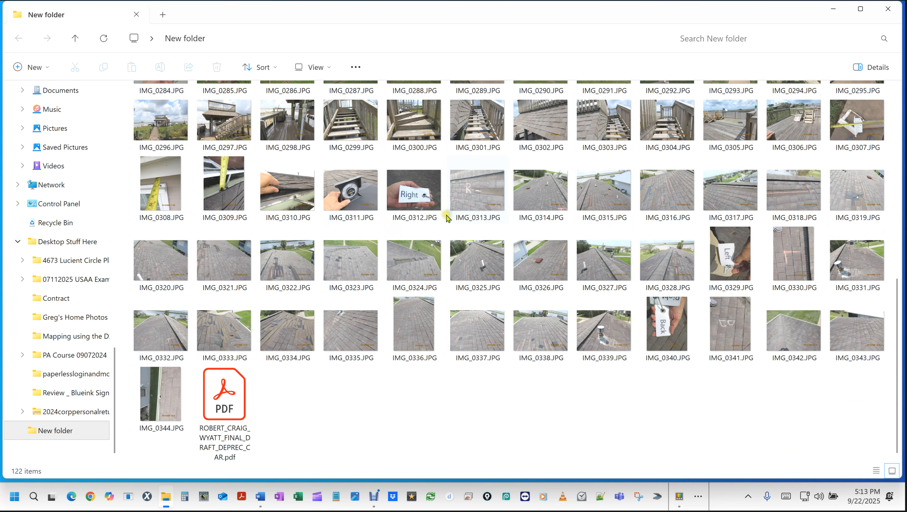
{"action": "left_click", "coordinate": [482, 177]}
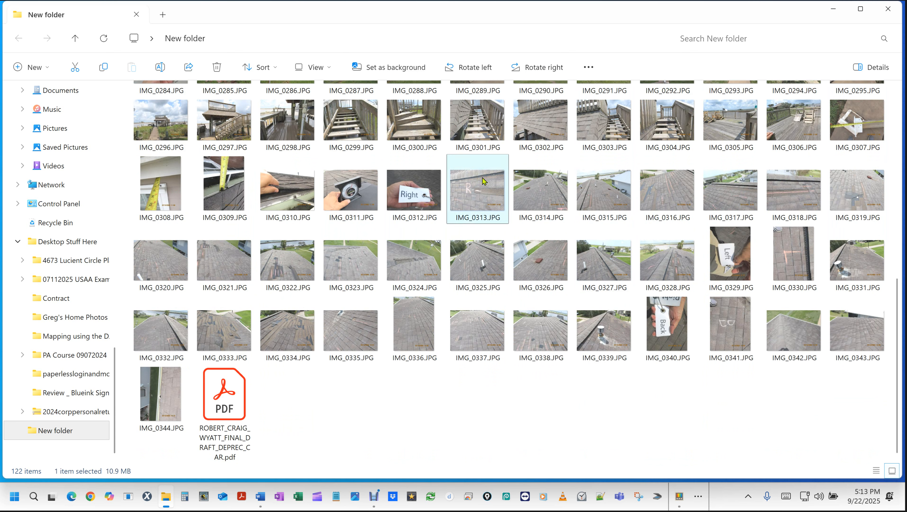
{"action": "left_click", "coordinate": [669, 268], "text": "shift"}
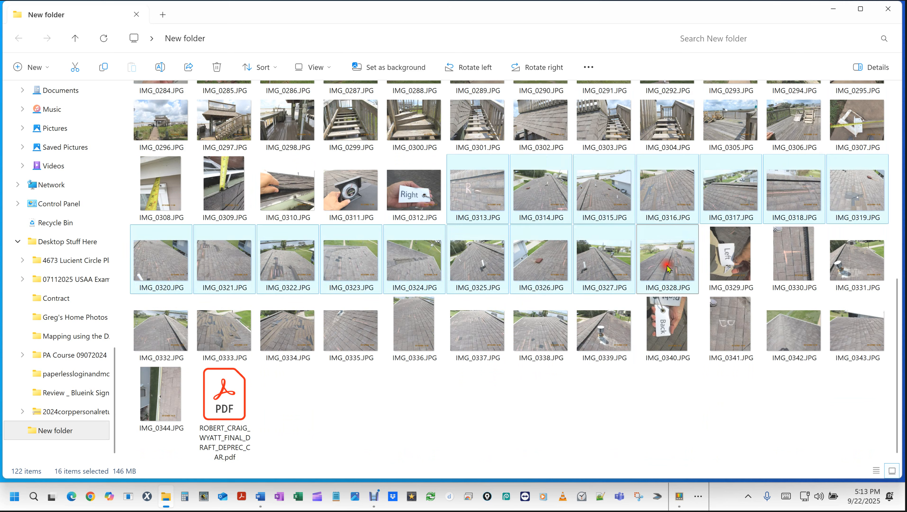
Undo the "Front Elevation" rename and select only IMG_0227.JPG.
{"action": "scroll", "coordinate": [668, 269], "scroll_direction": "up", "scroll_amount": 8}
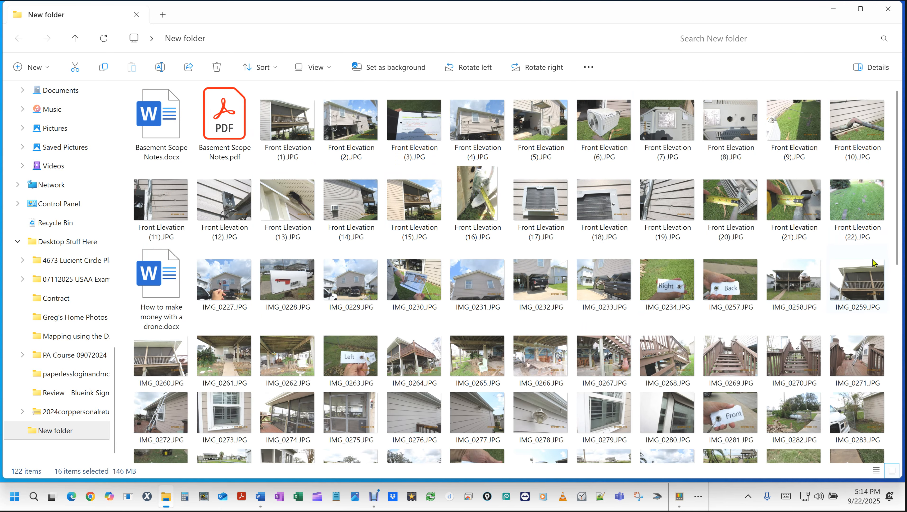
{"action": "key", "text": "ctrl+z"}
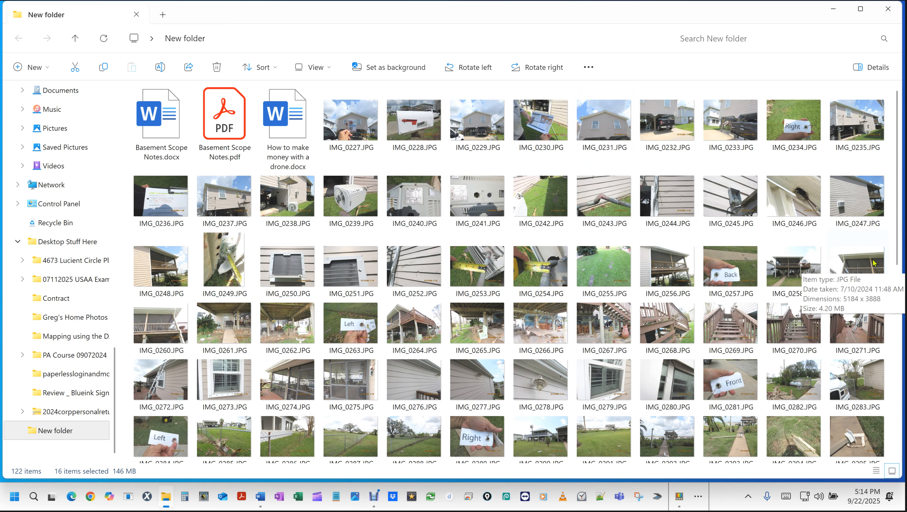
{"action": "left_click", "coordinate": [350, 133]}
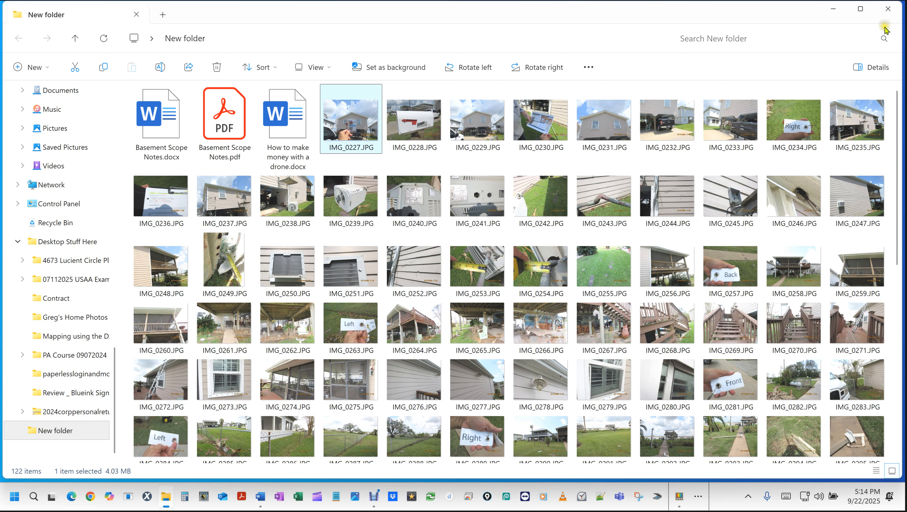
Close the photo folder and the PowerToys Settings window.
{"action": "left_click", "coordinate": [893, 8]}
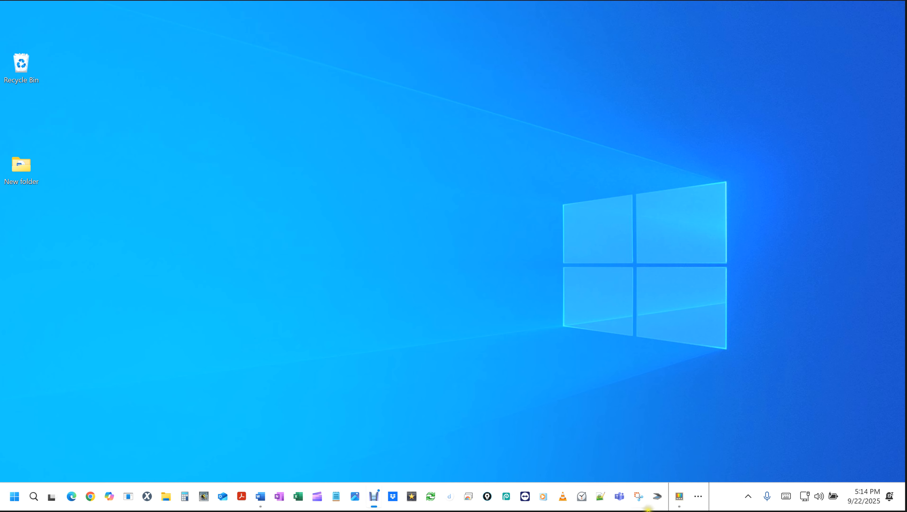
{"action": "left_click", "coordinate": [681, 497]}
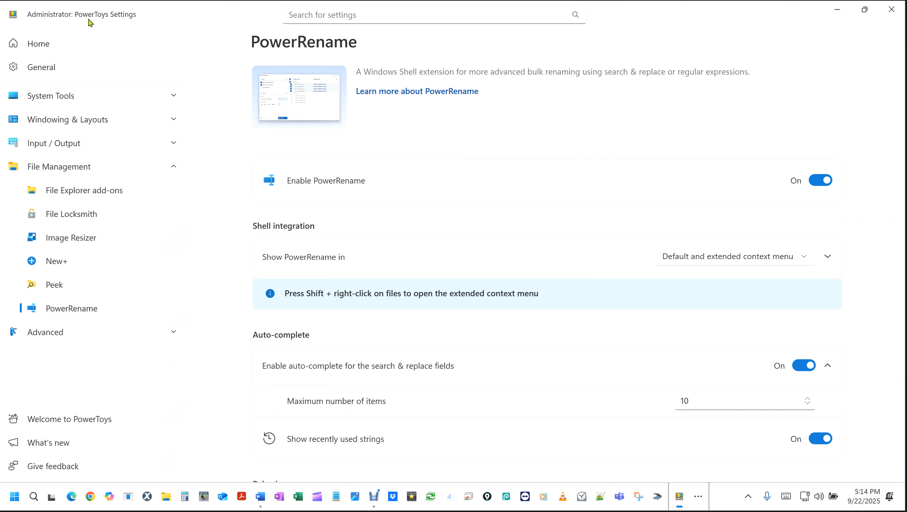
{"action": "left_click", "coordinate": [892, 9]}
Reopen New folder from the desktop in details view and select the photos IMG_0227.JPG to IMG_0237.JPG.
{"action": "double_click", "coordinate": [21, 165]}
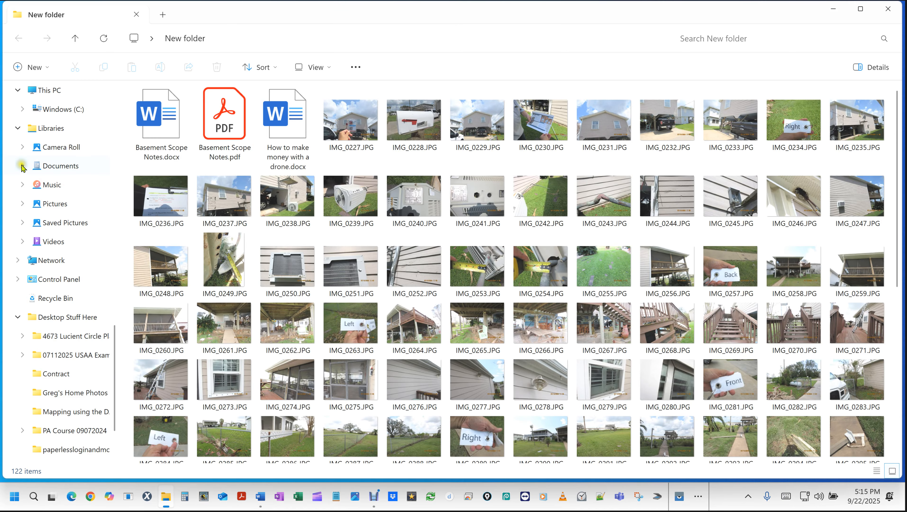
{"action": "left_click", "coordinate": [877, 471]}
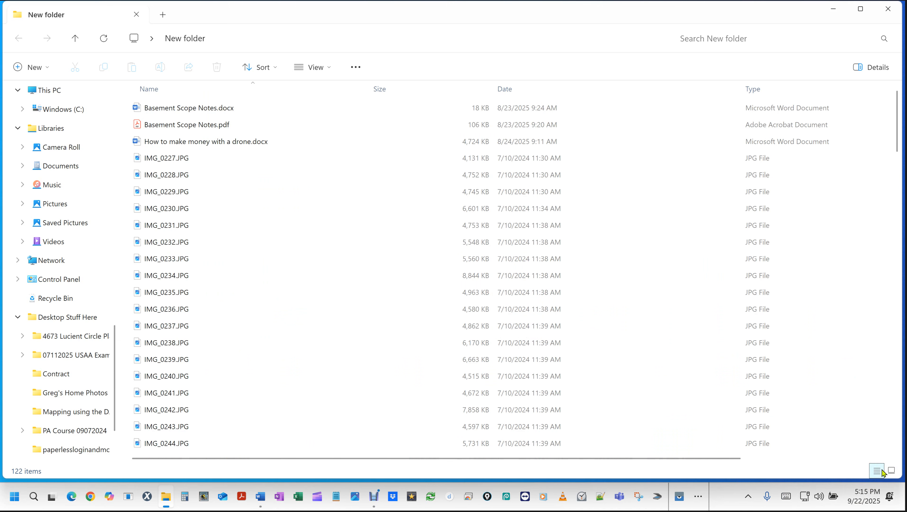
{"action": "left_click", "coordinate": [152, 158]}
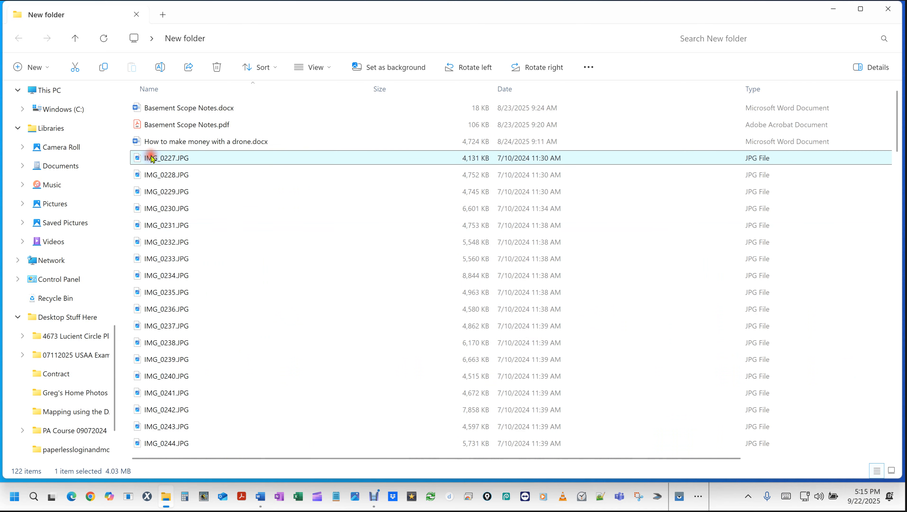
{"action": "left_click", "coordinate": [152, 326], "text": "shift"}
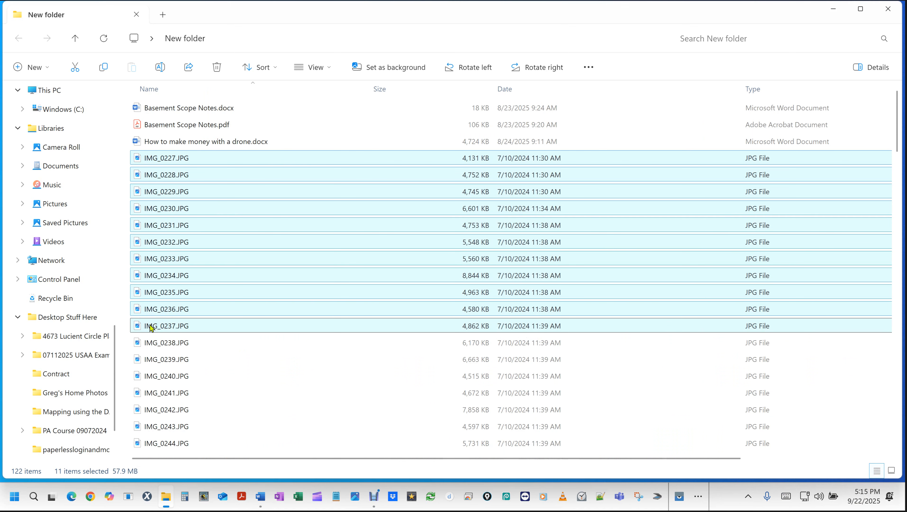
Open the selected photos in PowerRename and enlarge its window so the original and renamed file names are fully readable.
{"action": "right_click", "coordinate": [159, 258]}
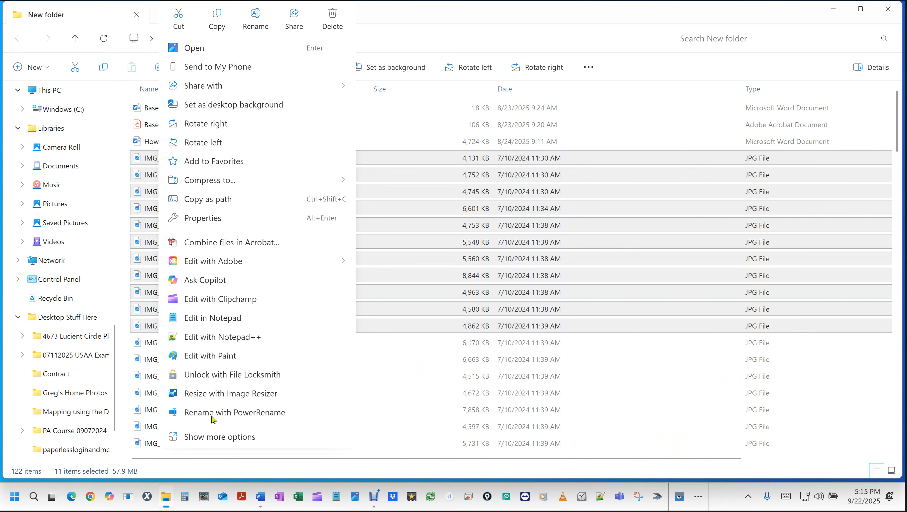
{"action": "left_click", "coordinate": [213, 416]}
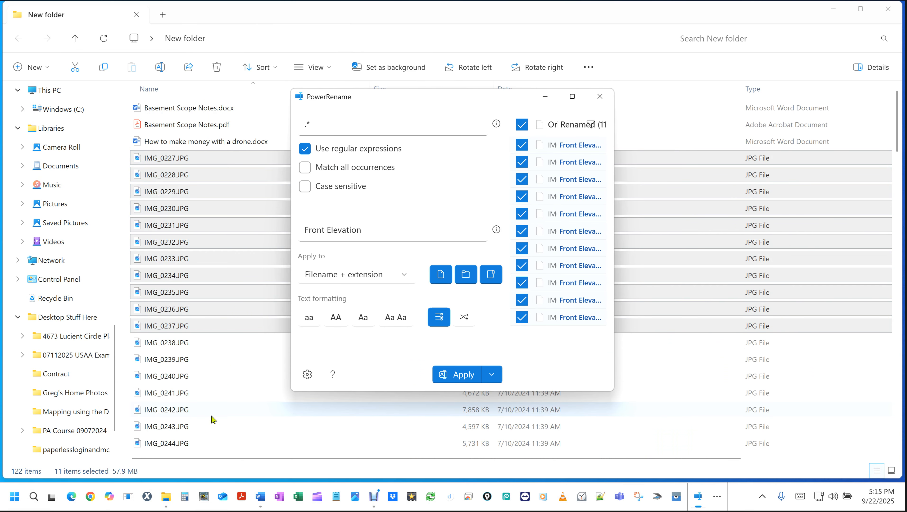
{"action": "left_click_drag", "start_coordinate": [478, 97], "coordinate": [358, 67]}
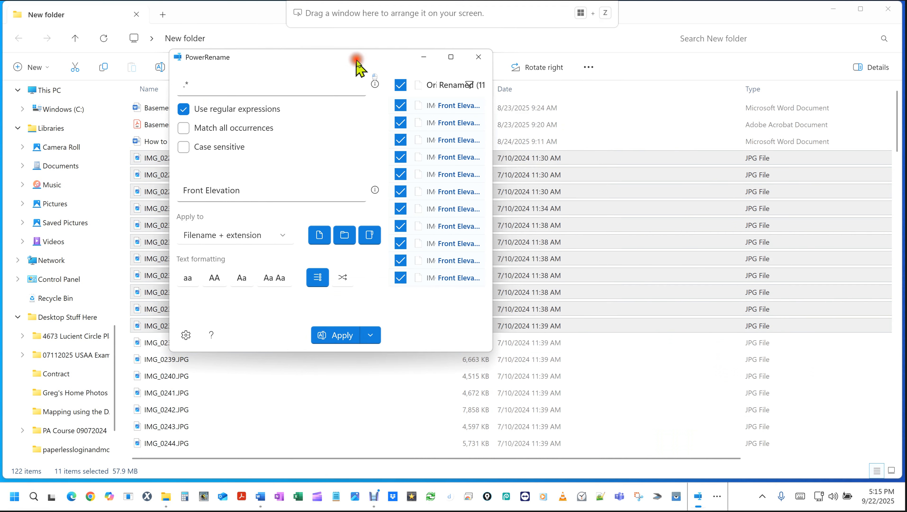
{"action": "left_click_drag", "start_coordinate": [492, 351], "coordinate": [742, 405]}
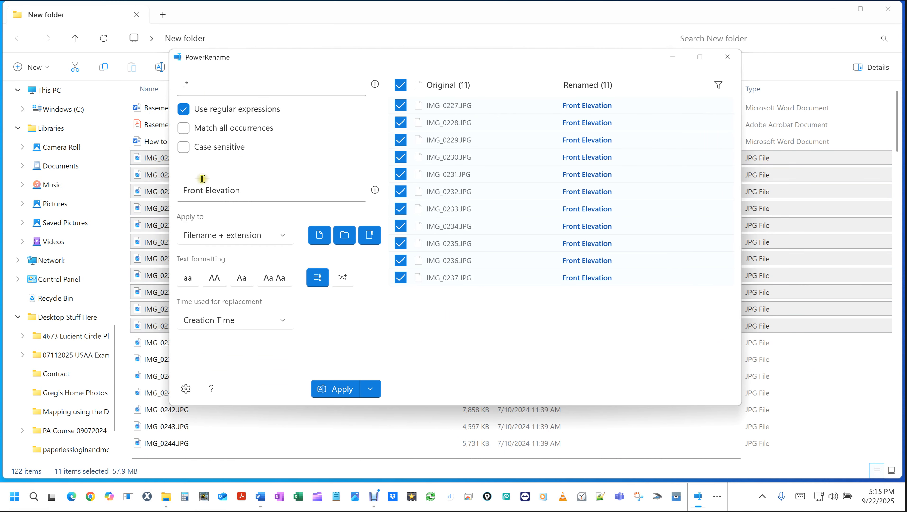
Examine PowerRename's help for the search and replace fields and the choices for the time used for replacement.
{"action": "left_click", "coordinate": [376, 85]}
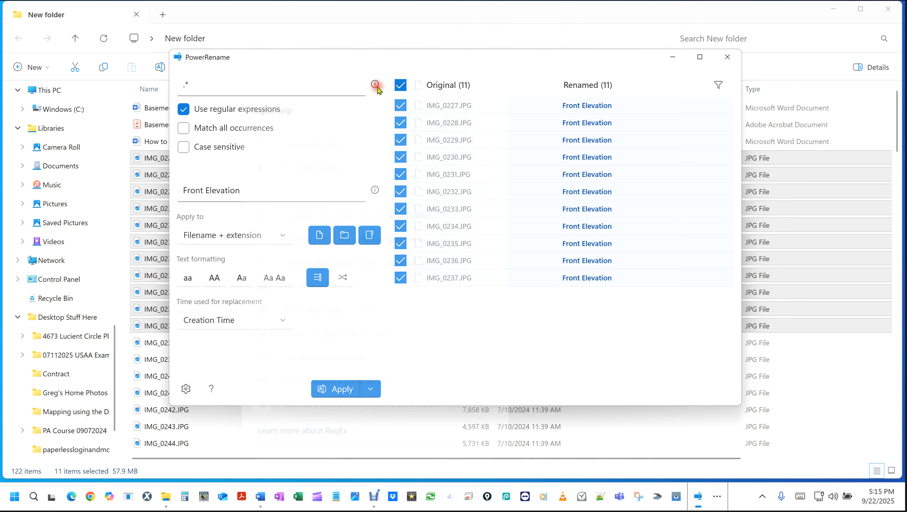
{"action": "left_click", "coordinate": [375, 85]}
{"action": "left_click", "coordinate": [374, 190]}
{"action": "left_click", "coordinate": [374, 190]}
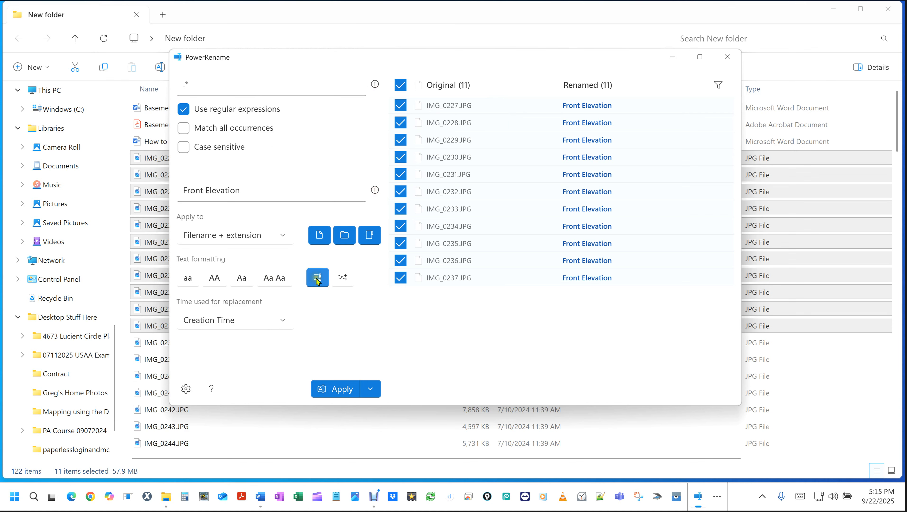
{"action": "left_click", "coordinate": [255, 320]}
{"action": "left_click", "coordinate": [256, 321]}
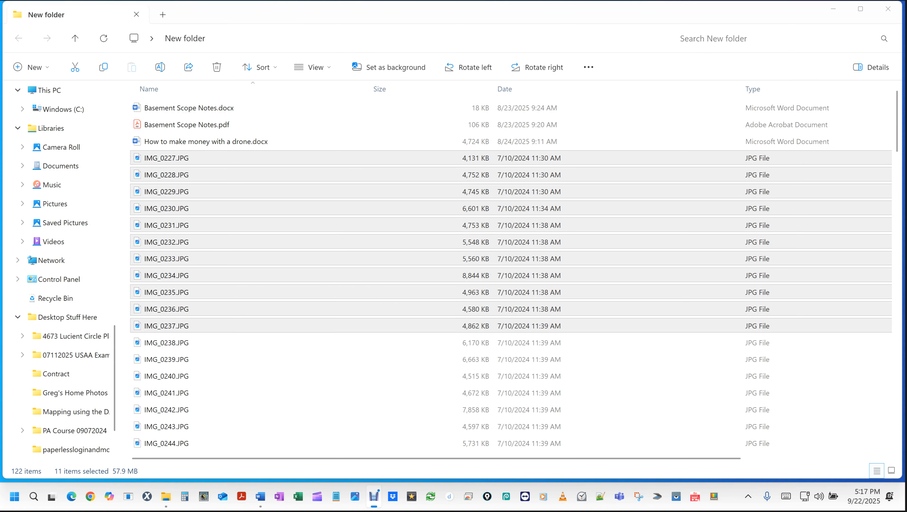
Show the folder as thumbnails and select the front elevation photos IMG_0227.JPG to IMG_0233.JPG.
{"action": "left_click", "coordinate": [894, 472]}
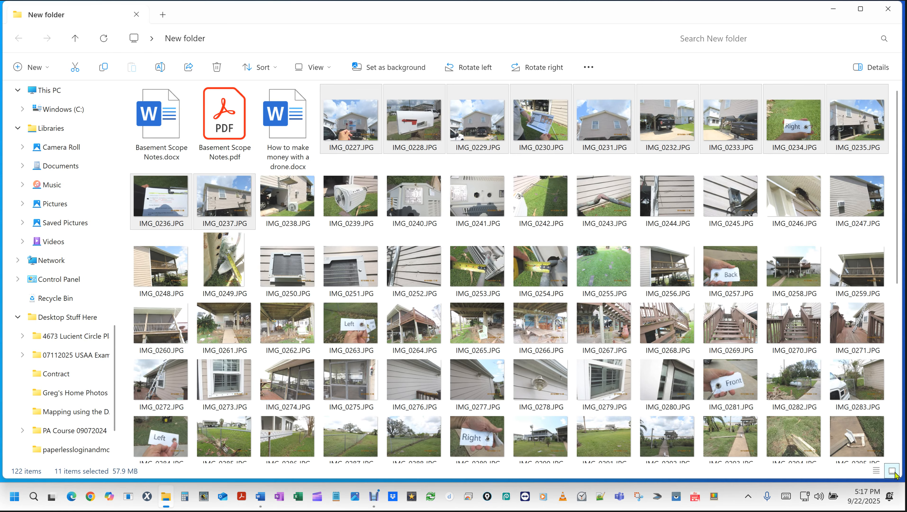
{"action": "left_click", "coordinate": [351, 121]}
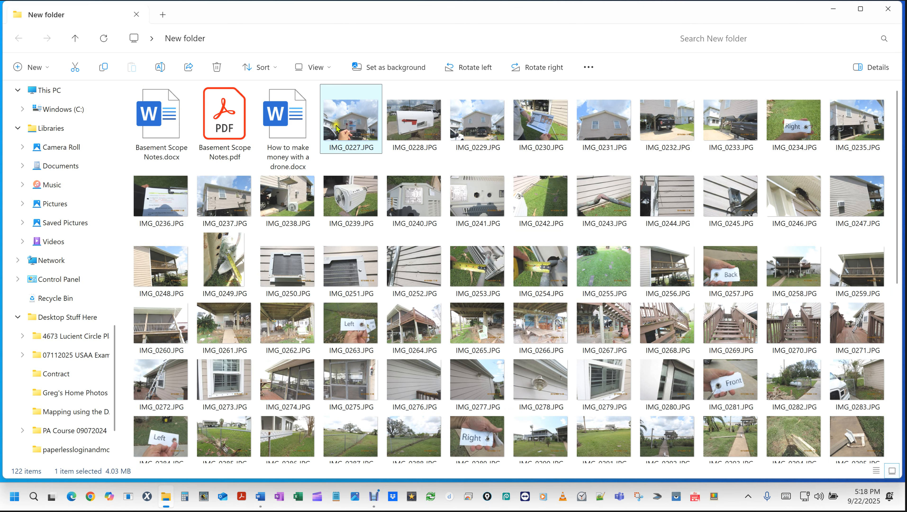
{"action": "left_click", "coordinate": [724, 127], "text": "shift"}
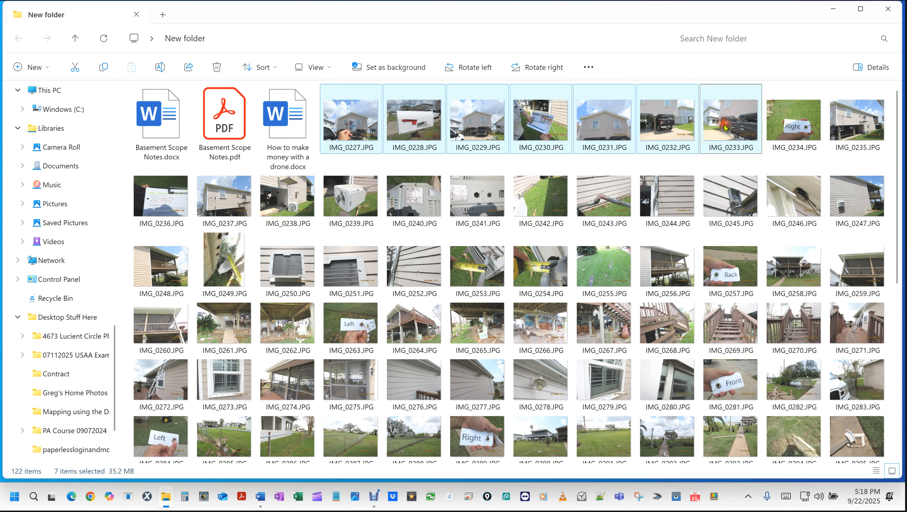
{"action": "left_click", "coordinate": [804, 126]}
{"action": "left_click", "coordinate": [665, 272], "text": "shift"}
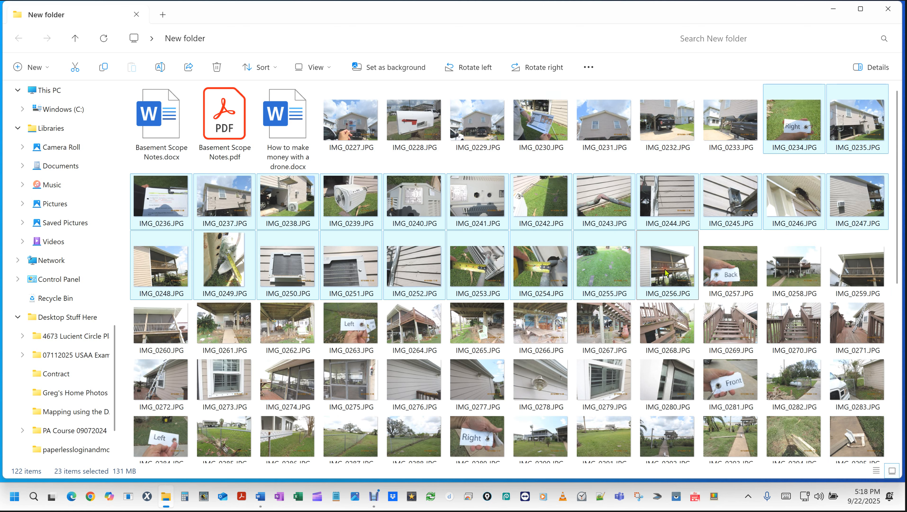
{"action": "left_click", "coordinate": [350, 126]}
{"action": "left_click", "coordinate": [721, 135], "text": "shift"}
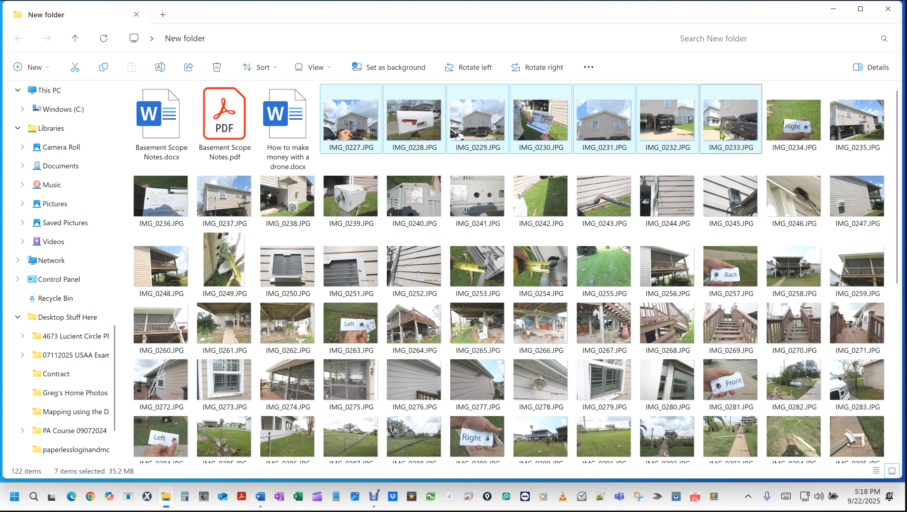
Compare the selection in details and thumbnail view, and open the selected photos in PowerRename.
{"action": "left_click", "coordinate": [877, 472]}
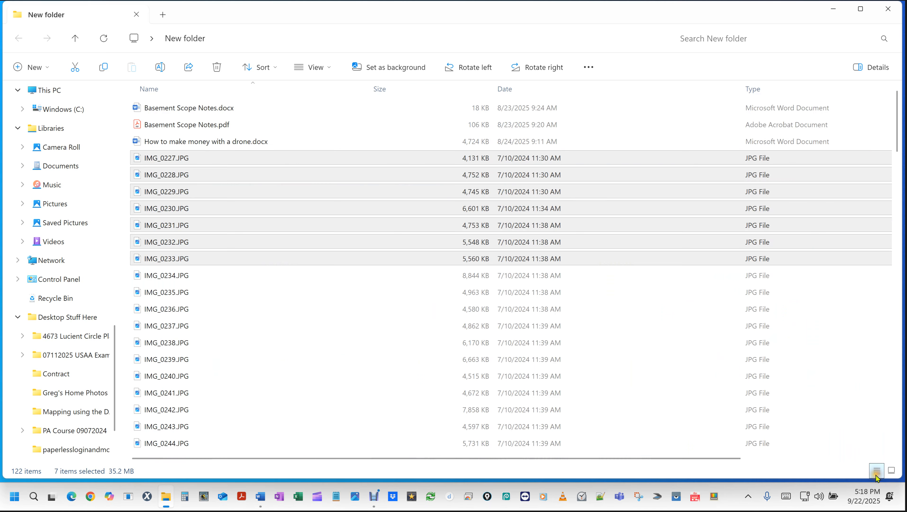
{"action": "left_click", "coordinate": [894, 472]}
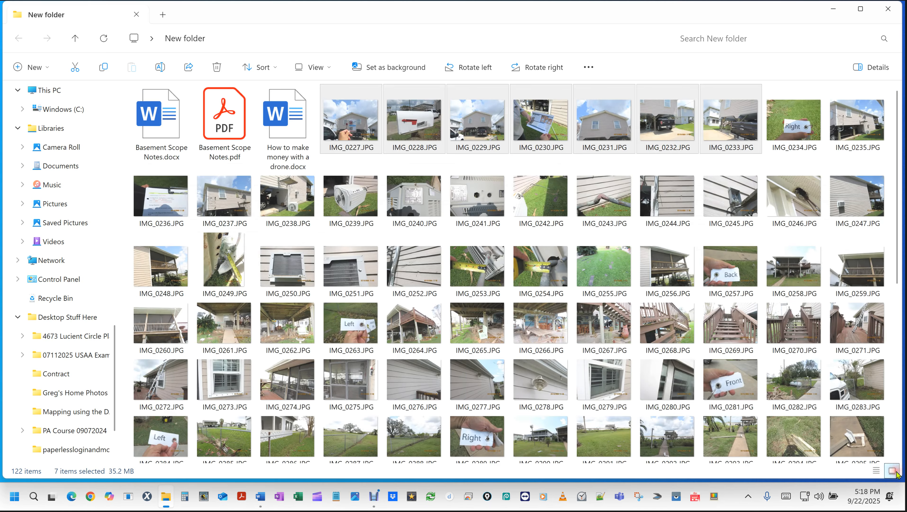
{"action": "left_click", "coordinate": [892, 472]}
{"action": "left_click", "coordinate": [892, 472]}
{"action": "right_click", "coordinate": [350, 125]}
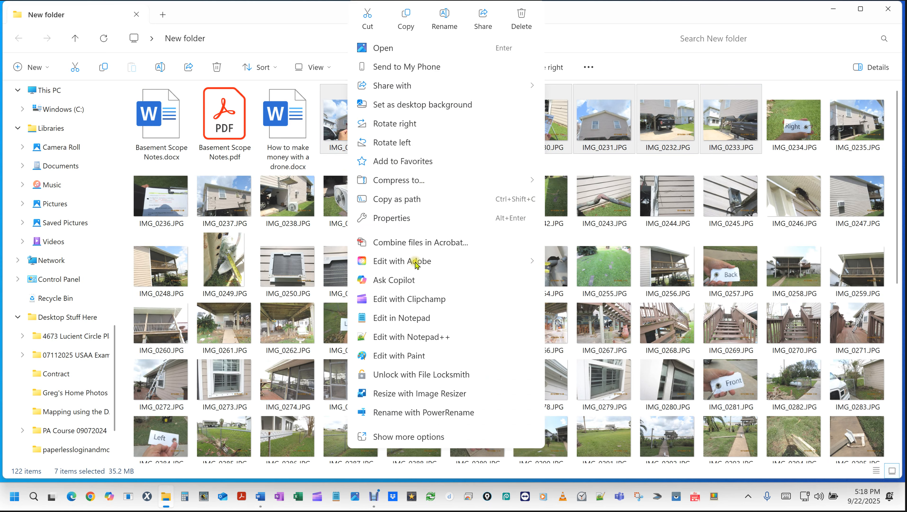
{"action": "left_click", "coordinate": [415, 412]}
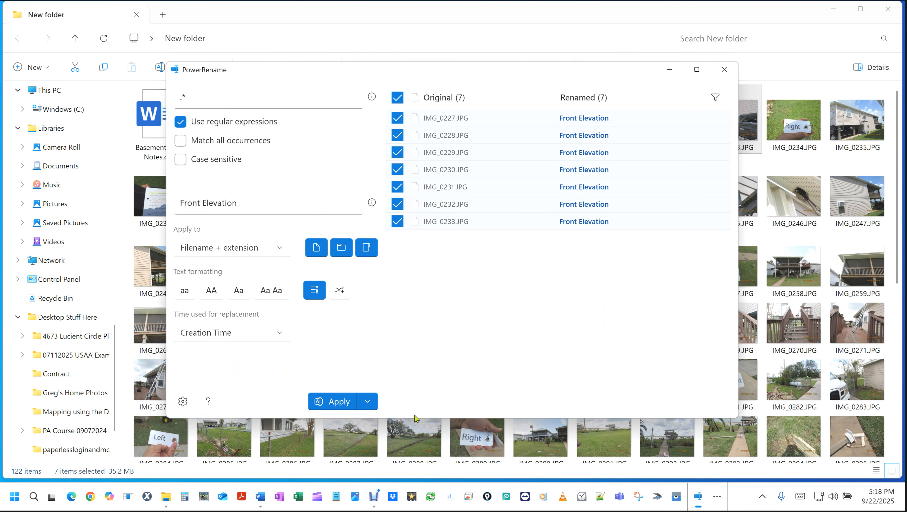
Clear the search pattern in PowerRename.
{"action": "left_click", "coordinate": [242, 102]}
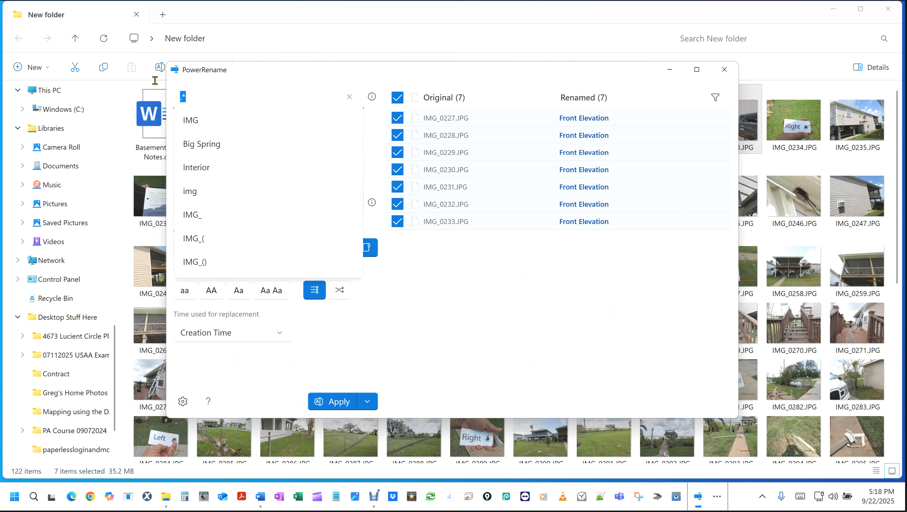
{"action": "key", "text": "BackSpace"}
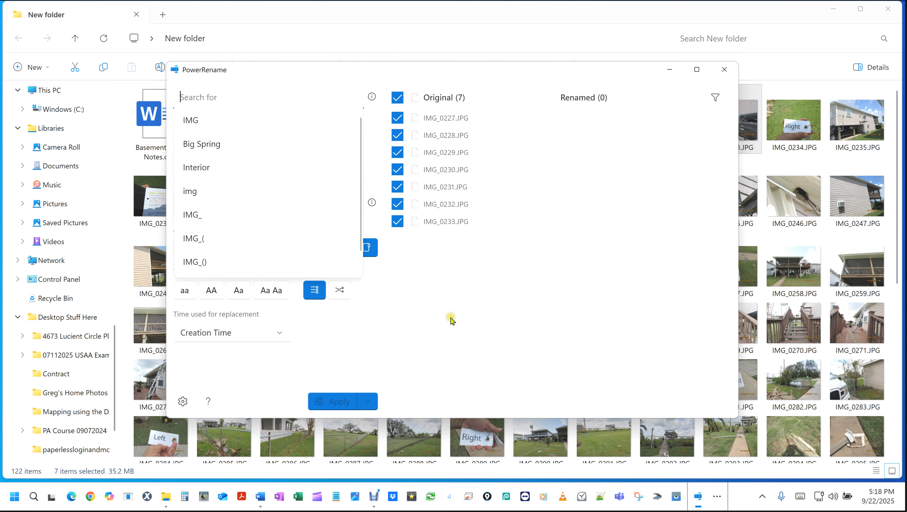
{"action": "left_click", "coordinate": [451, 312]}
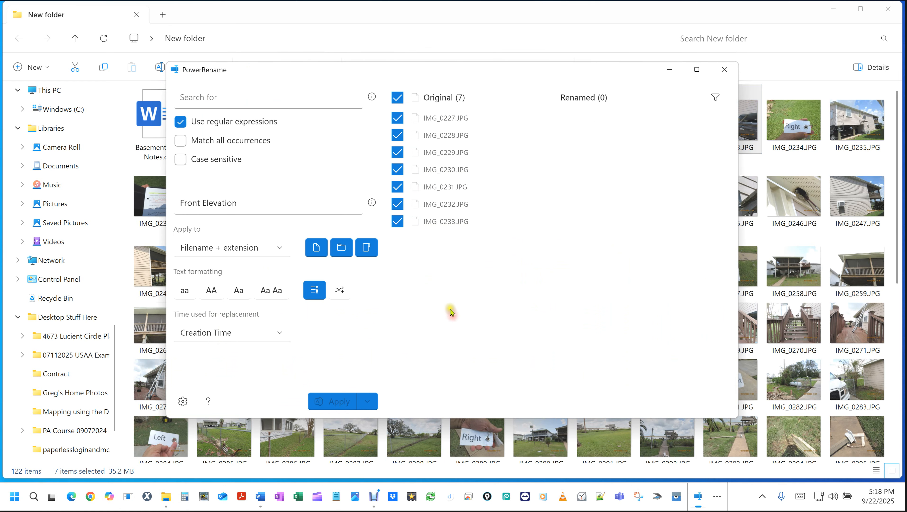
Try the regular expressions and match all occurrences options, ending with only Use regular expressions enabled.
{"action": "left_click", "coordinate": [180, 122]}
{"action": "left_click", "coordinate": [181, 122]}
{"action": "left_click", "coordinate": [185, 147]}
{"action": "left_click", "coordinate": [181, 141]}
{"action": "left_click", "coordinate": [183, 123]}
{"action": "left_click", "coordinate": [184, 125]}
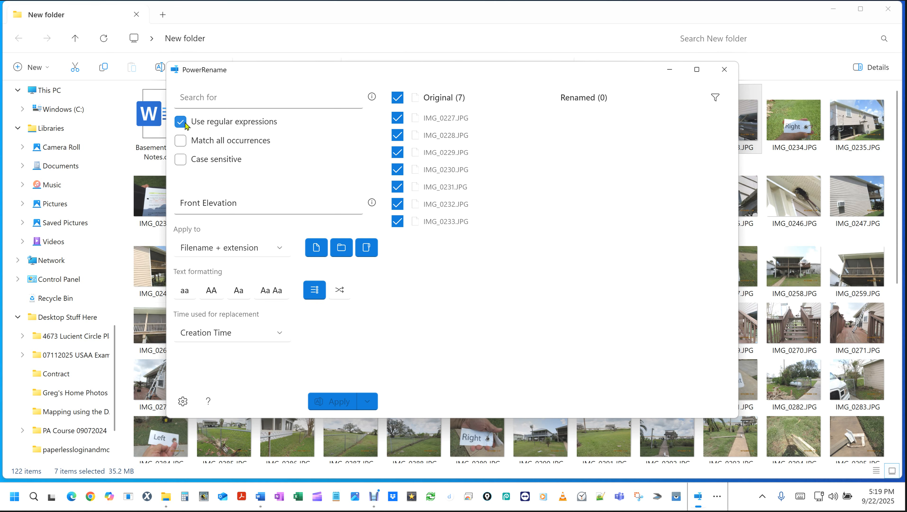
Consult the RegEx help for the search field and enter .* as the search pattern.
{"action": "left_click", "coordinate": [373, 97]}
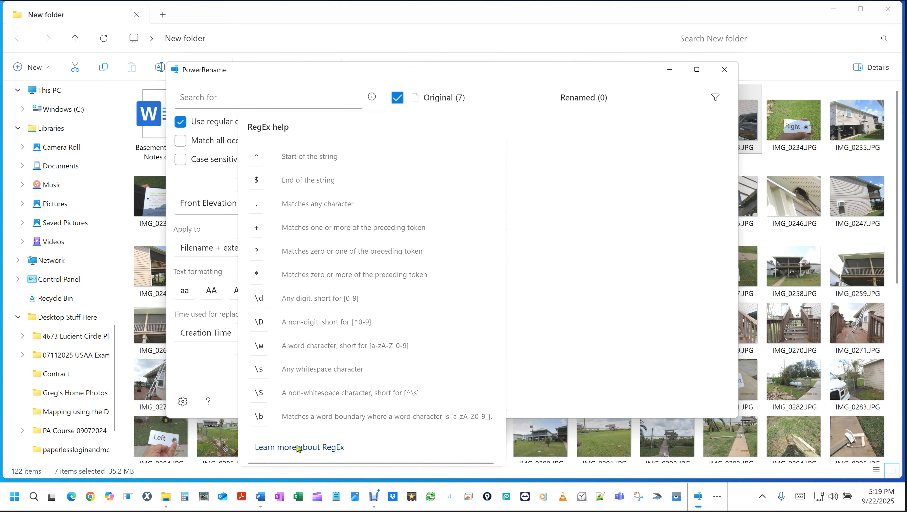
{"action": "left_click", "coordinate": [206, 98]}
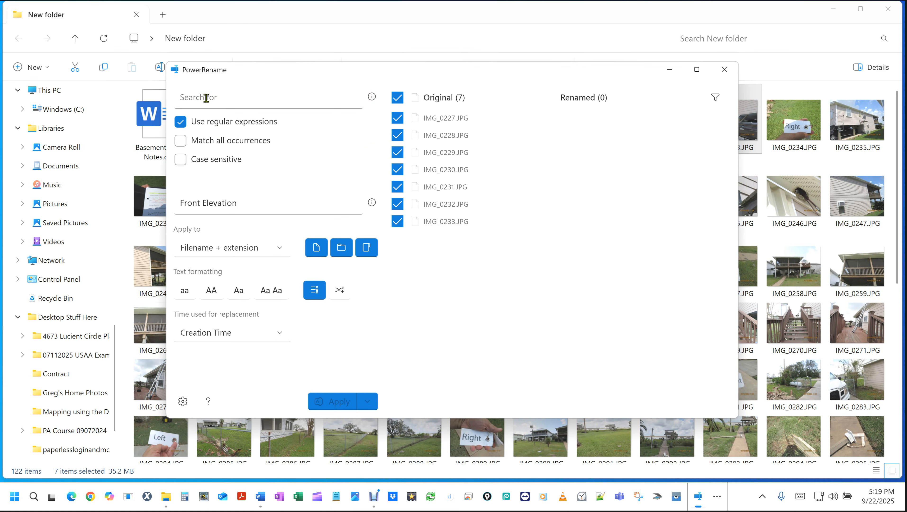
{"action": "left_click", "coordinate": [206, 97]}
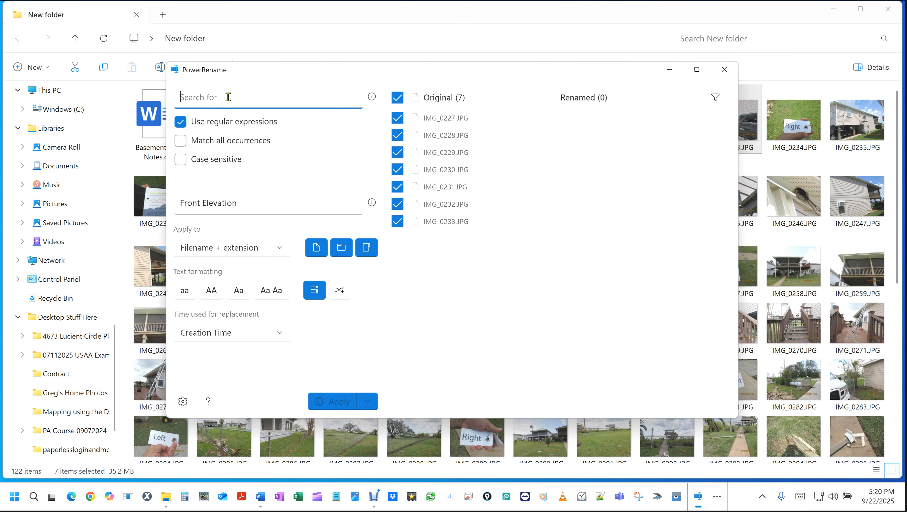
{"action": "left_click", "coordinate": [200, 97]}
{"action": "type", "text": "."}
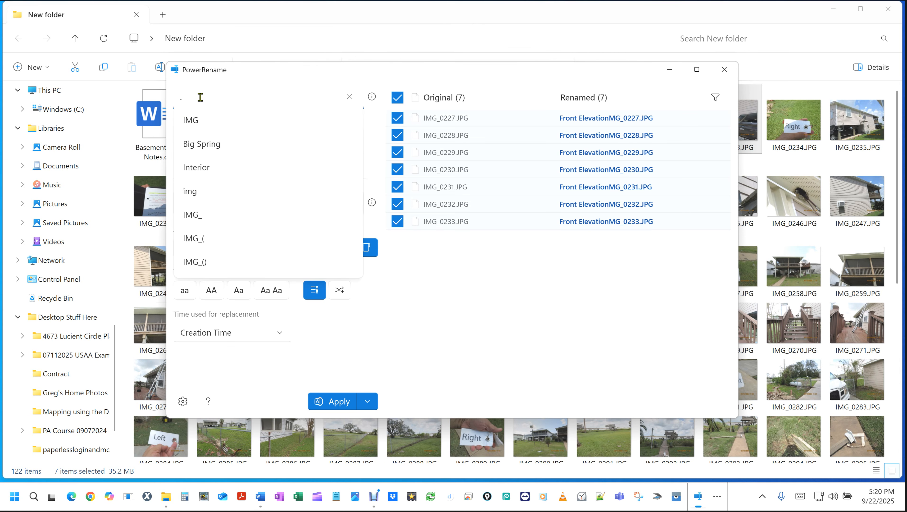
{"action": "type", "text": "*"}
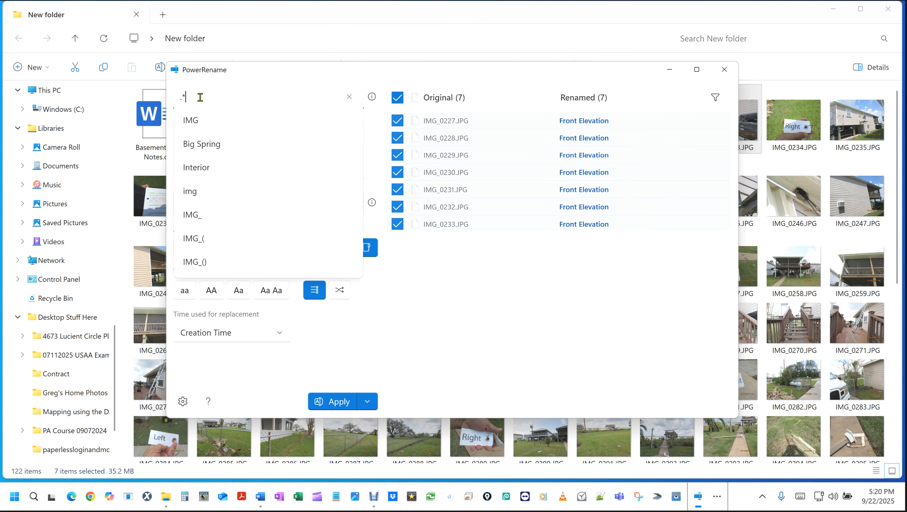
{"action": "left_click", "coordinate": [517, 343]}
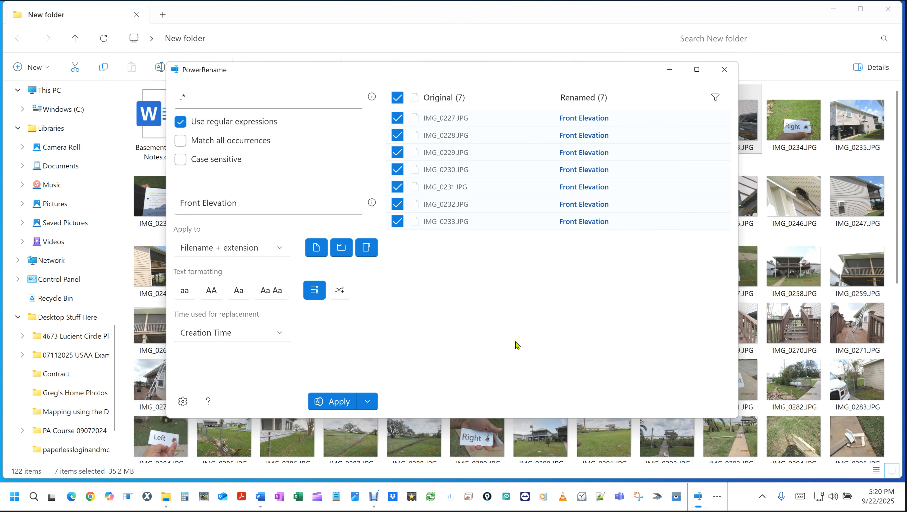
Enter Front Elevation as the replacement name for the matched files.
{"action": "left_click", "coordinate": [249, 203]}
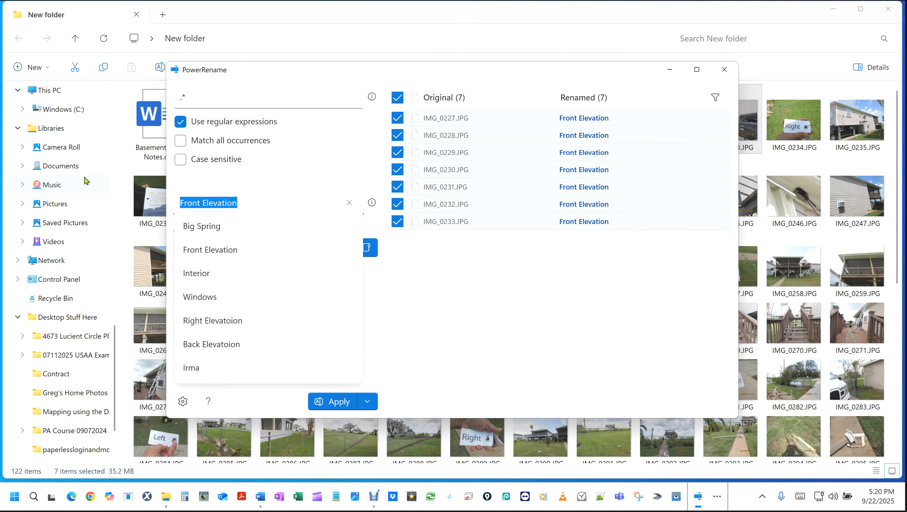
{"action": "type", "text": "Fr"}
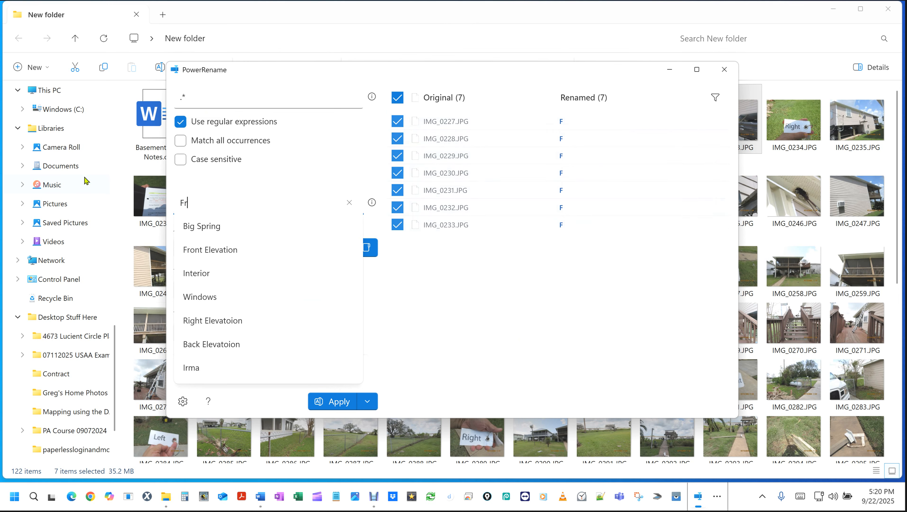
{"action": "type", "text": "ont Elevation"}
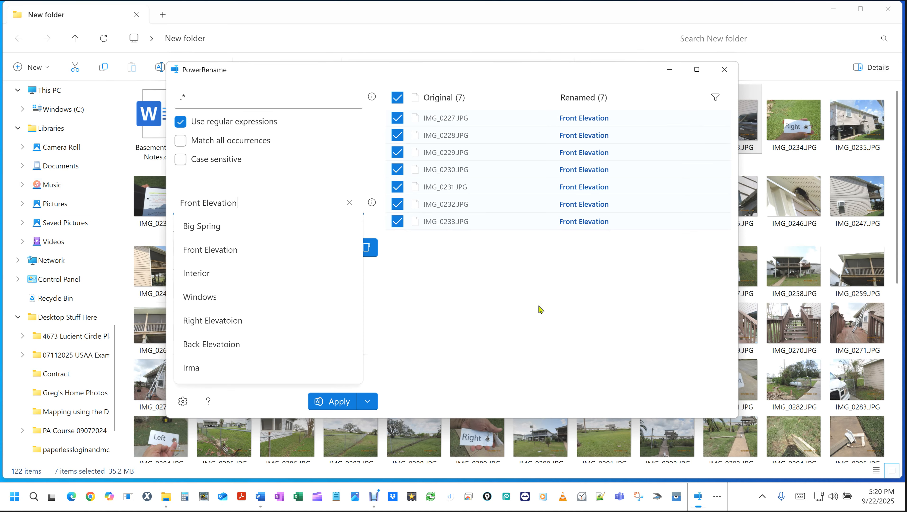
{"action": "left_click", "coordinate": [540, 309]}
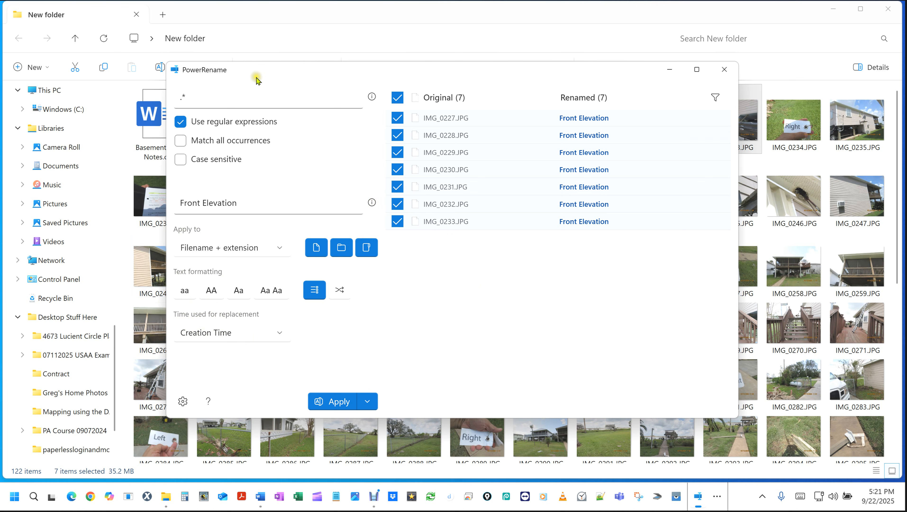
Apply the Front Elevation rename to the seven selected photos and close PowerRename.
{"action": "left_click", "coordinate": [200, 100]}
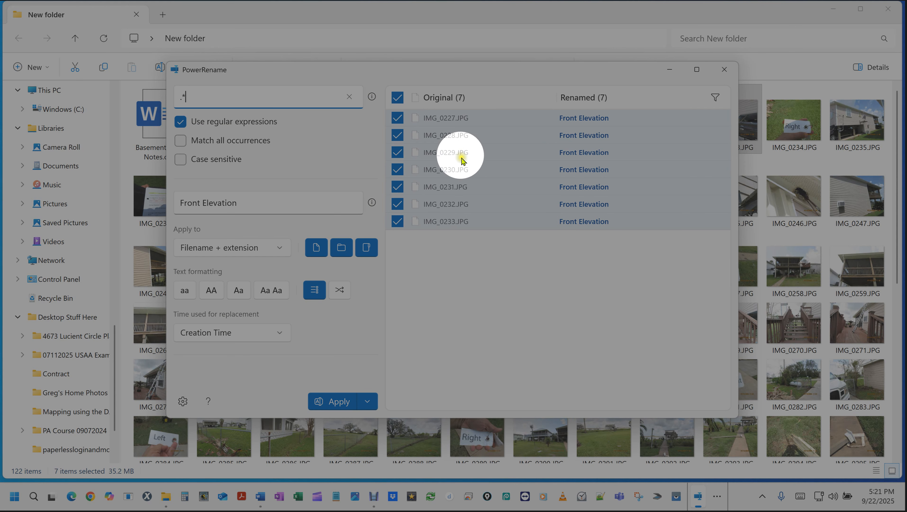
{"action": "left_click", "coordinate": [341, 404]}
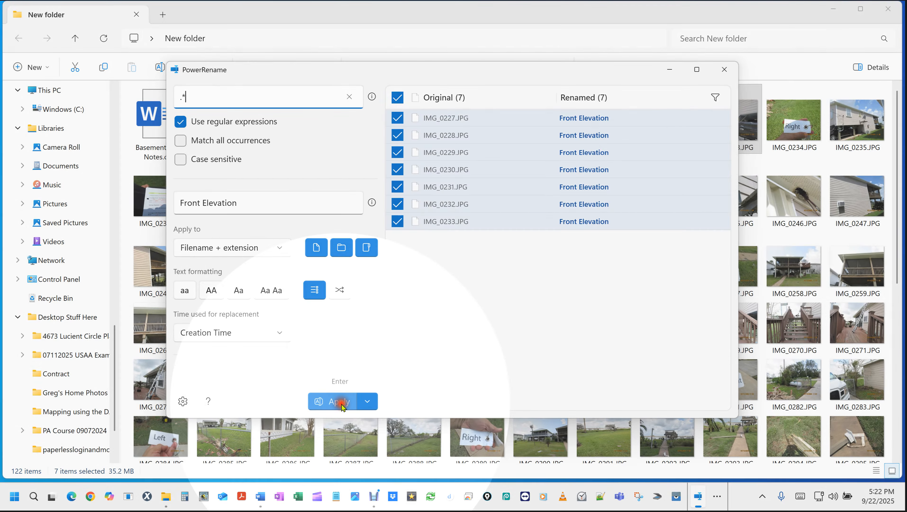
{"action": "left_click", "coordinate": [725, 70]}
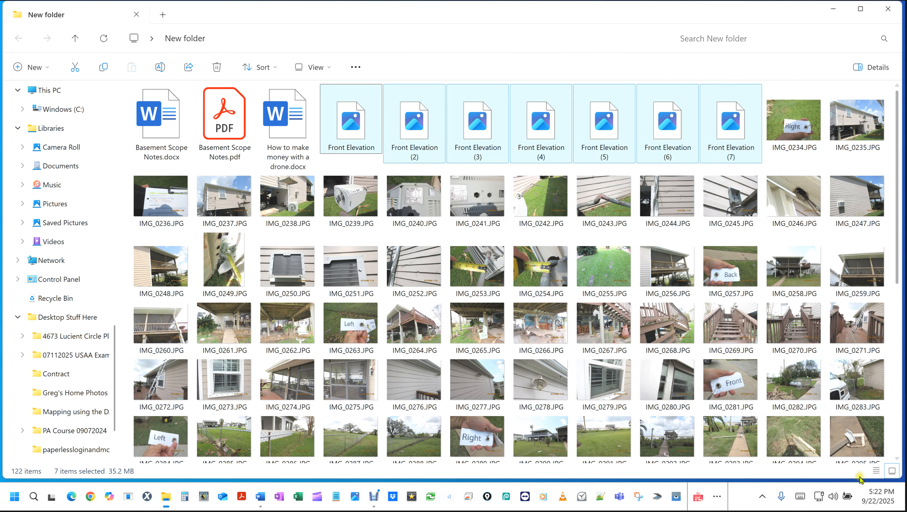
Check the renamed photos in details view and undo the Front Elevation rename.
{"action": "left_click", "coordinate": [877, 472]}
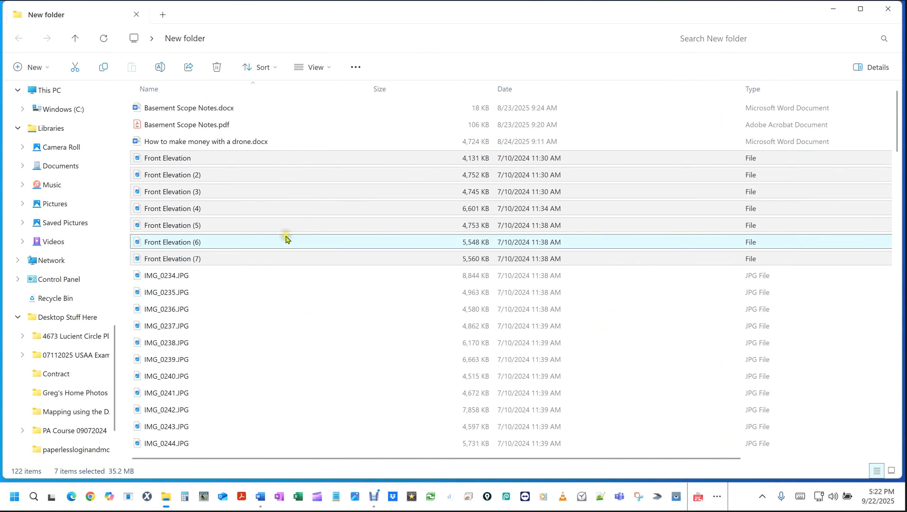
{"action": "left_click", "coordinate": [277, 194]}
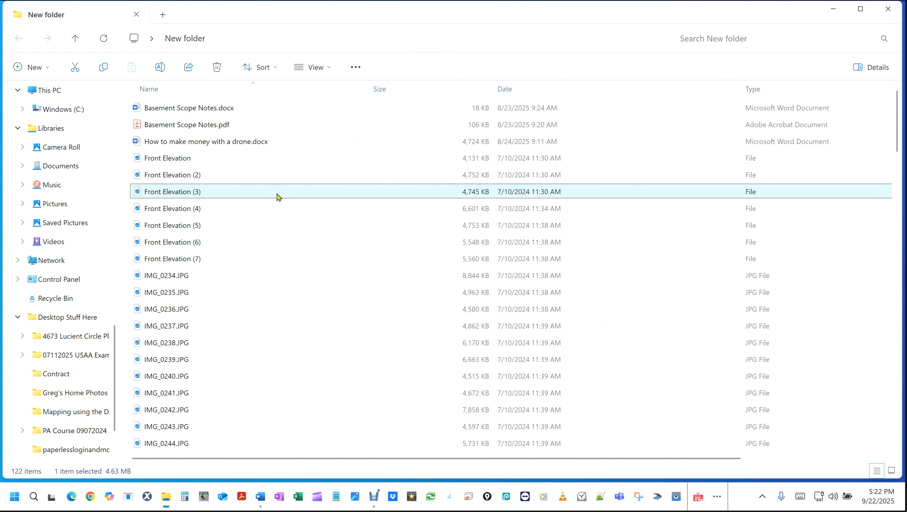
{"action": "key", "text": "ctrl+z"}
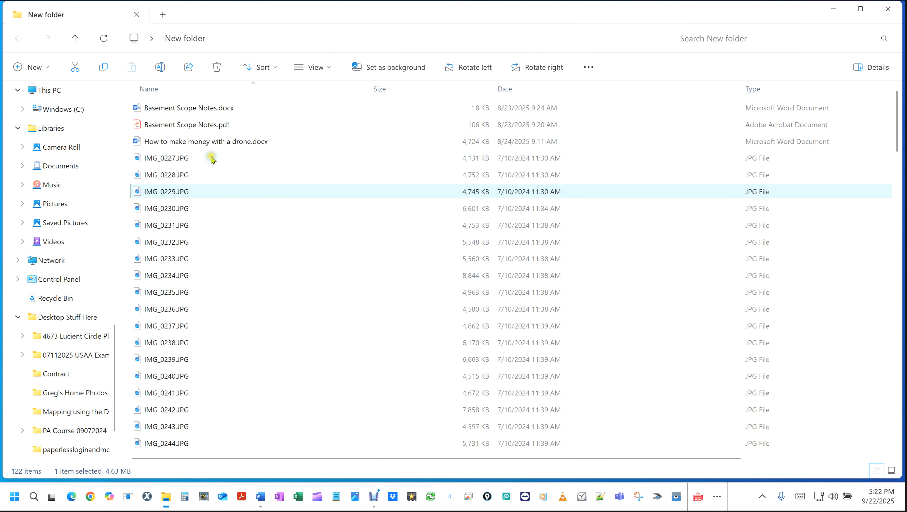
Select IMG_0227.JPG to IMG_0233.JPG again and open them in PowerRename.
{"action": "left_click", "coordinate": [174, 160]}
{"action": "left_click", "coordinate": [166, 260], "text": "shift"}
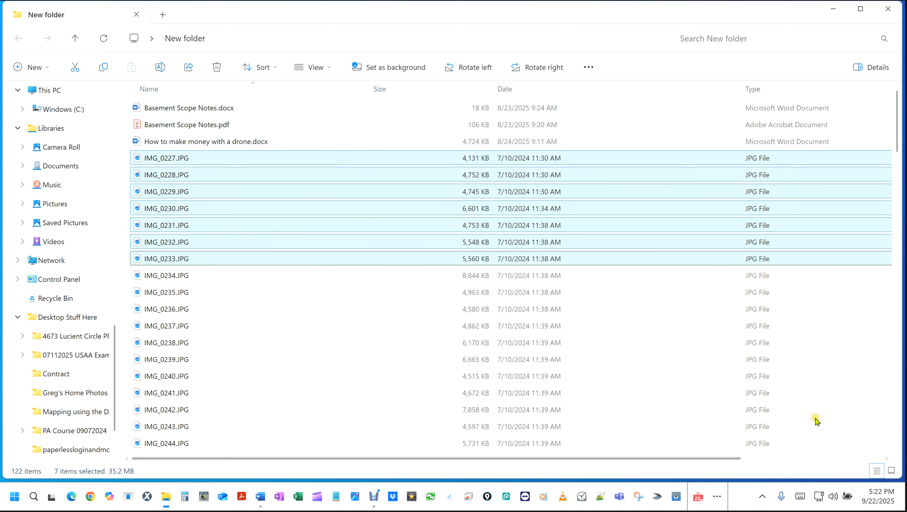
{"action": "right_click", "coordinate": [315, 239]}
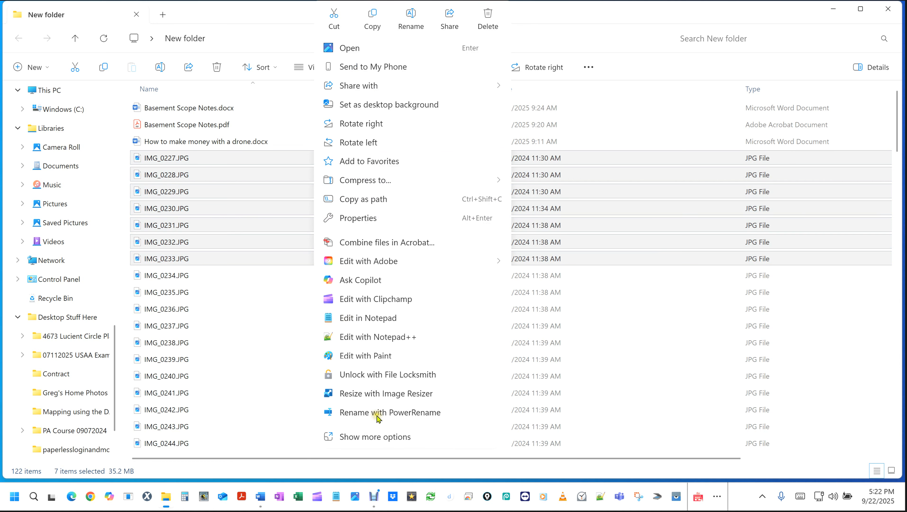
{"action": "left_click", "coordinate": [377, 416]}
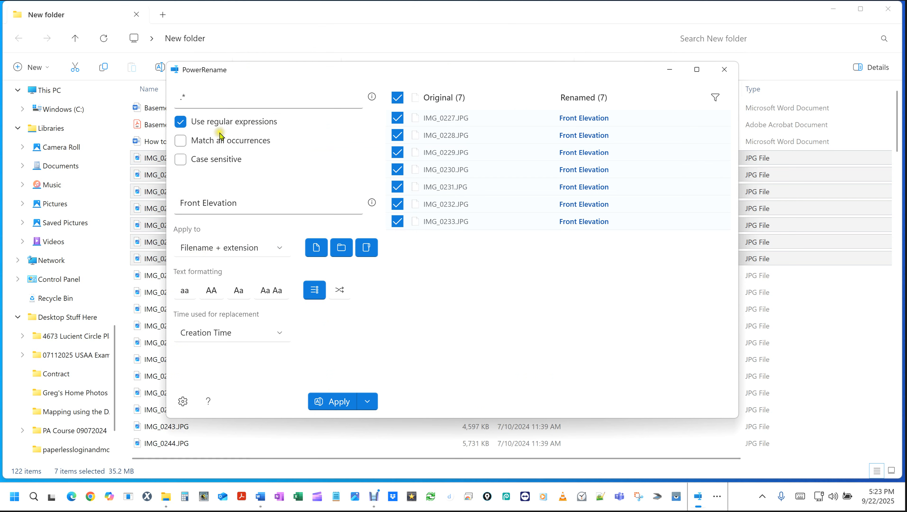
{"action": "left_click", "coordinate": [199, 95]}
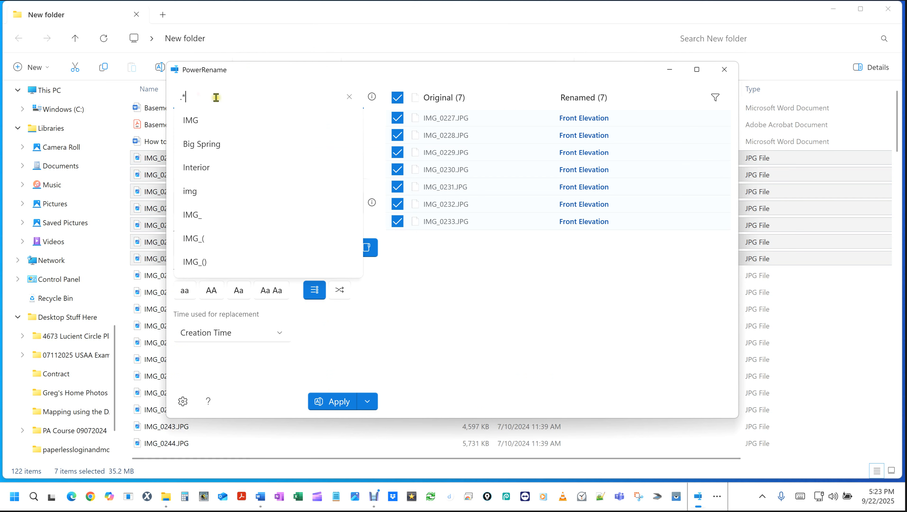
{"action": "left_click", "coordinate": [492, 376]}
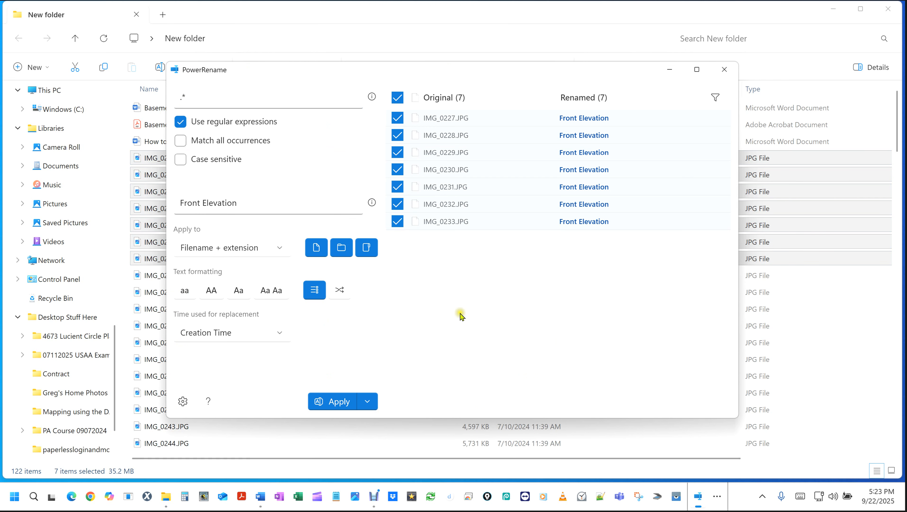
{"action": "left_click", "coordinate": [265, 203]}
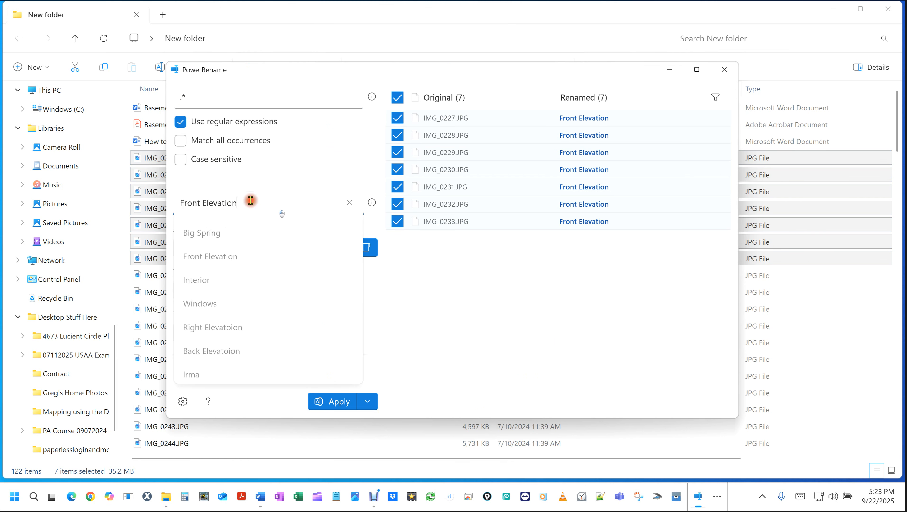
{"action": "left_click", "coordinate": [483, 344]}
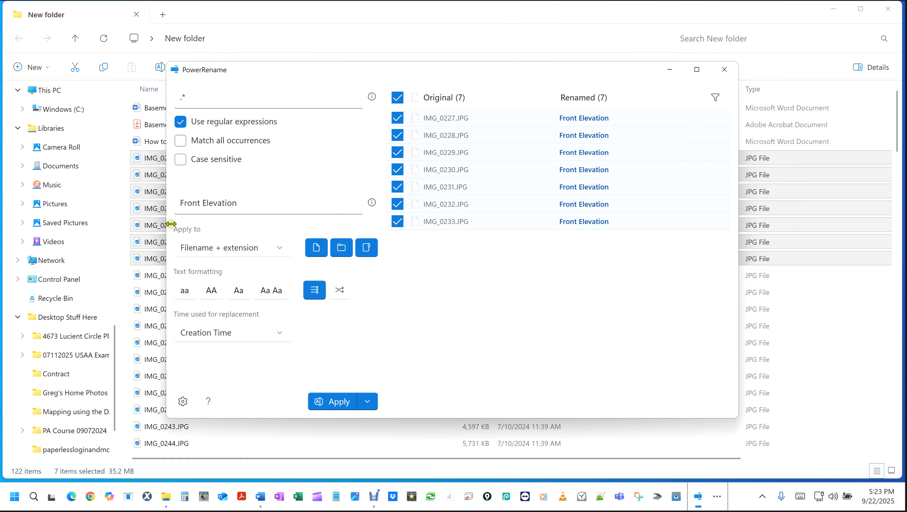
Try applying the rename to Filename only and restore the scope to Filename + extension.
{"action": "left_click", "coordinate": [280, 249]}
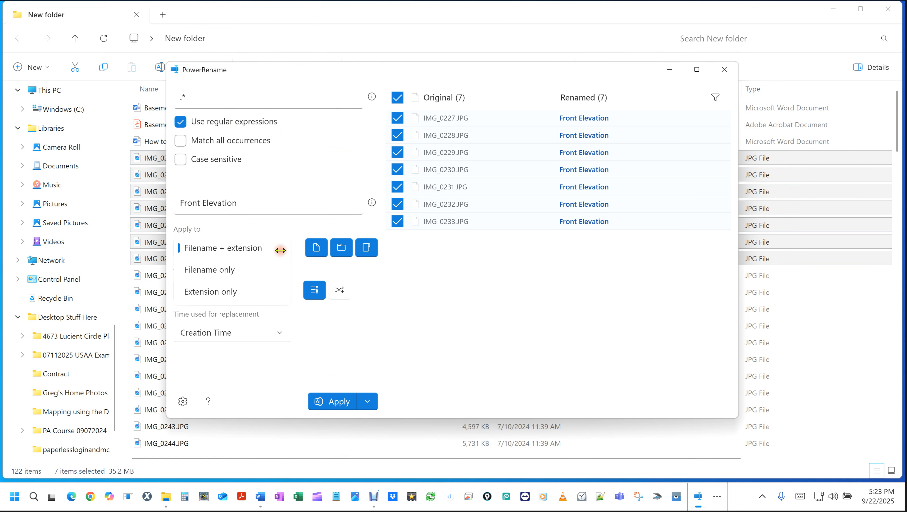
{"action": "left_click", "coordinate": [212, 270]}
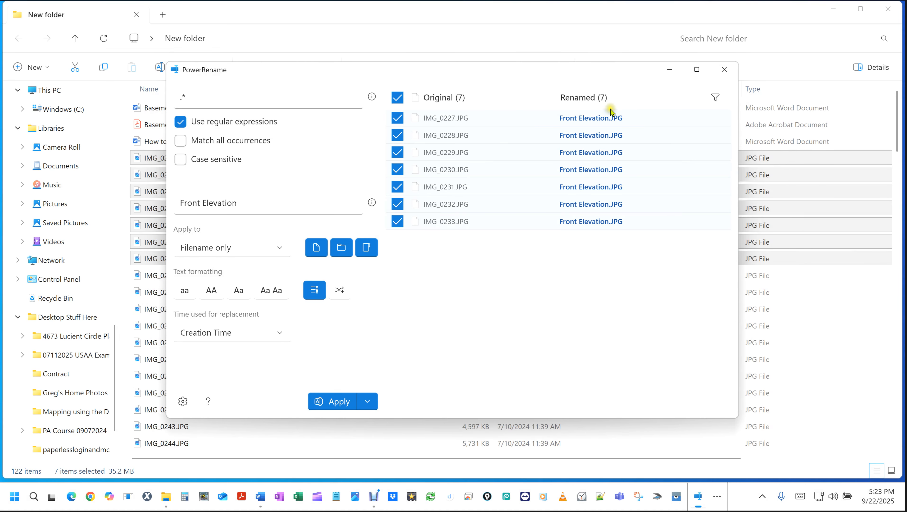
{"action": "left_click", "coordinate": [280, 249]}
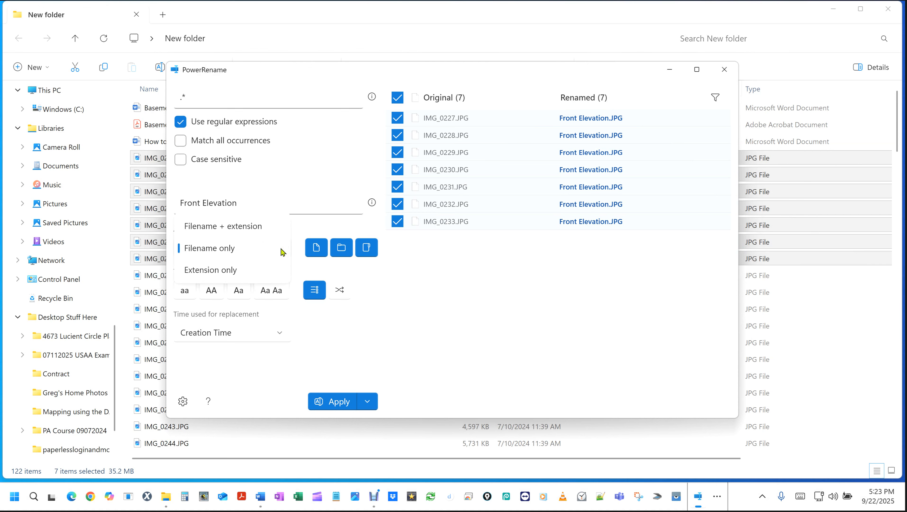
{"action": "left_click", "coordinate": [243, 232]}
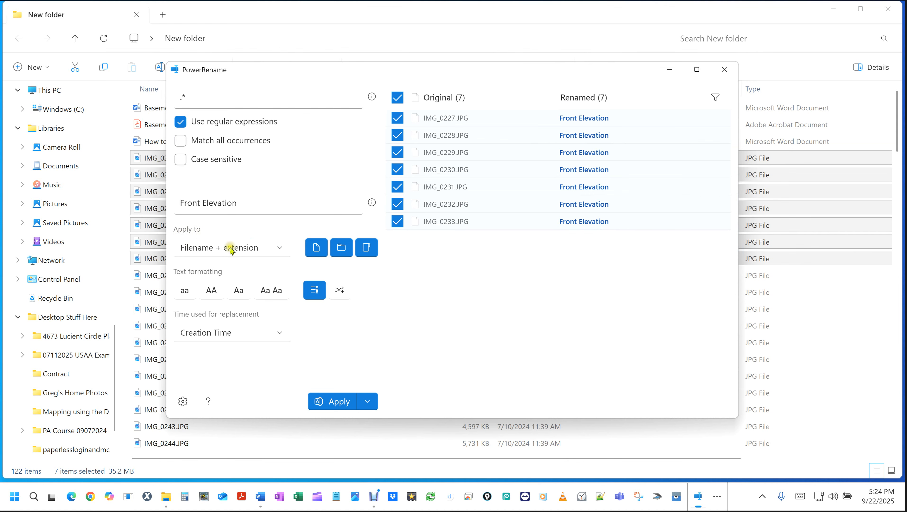
Preview the Extension only scope and set the rename to apply to Filename only.
{"action": "left_click", "coordinate": [257, 248]}
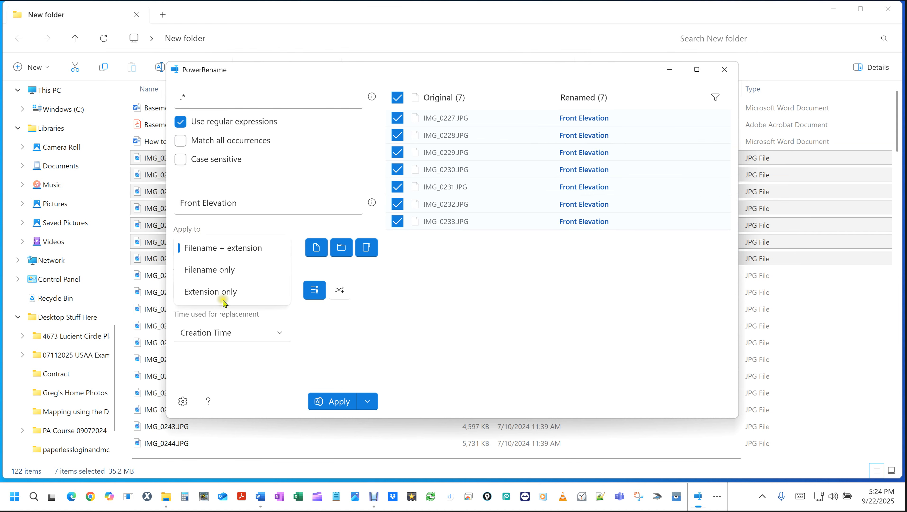
{"action": "left_click", "coordinate": [238, 270]}
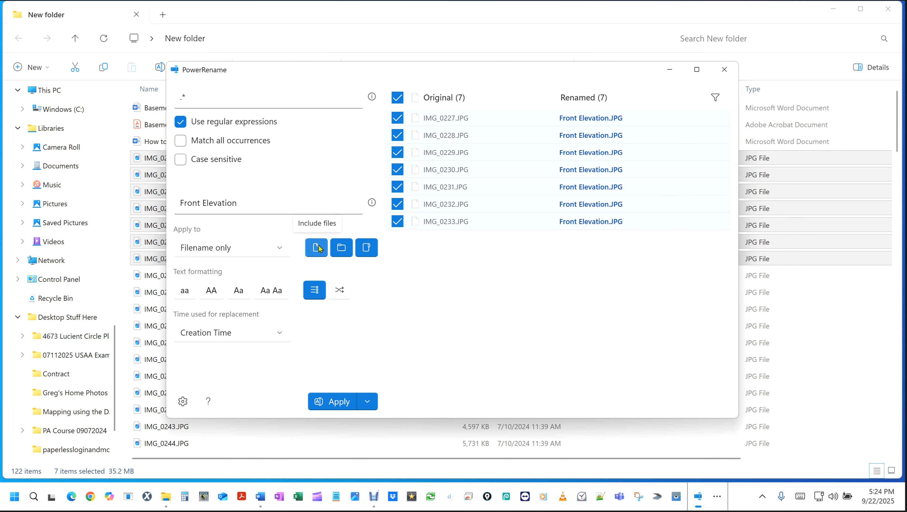
{"action": "left_click", "coordinate": [274, 249]}
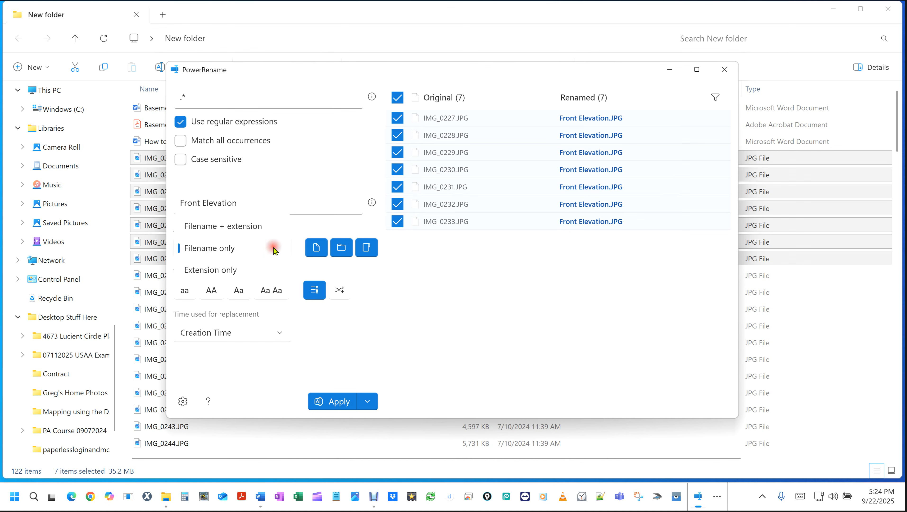
{"action": "left_click", "coordinate": [226, 270]}
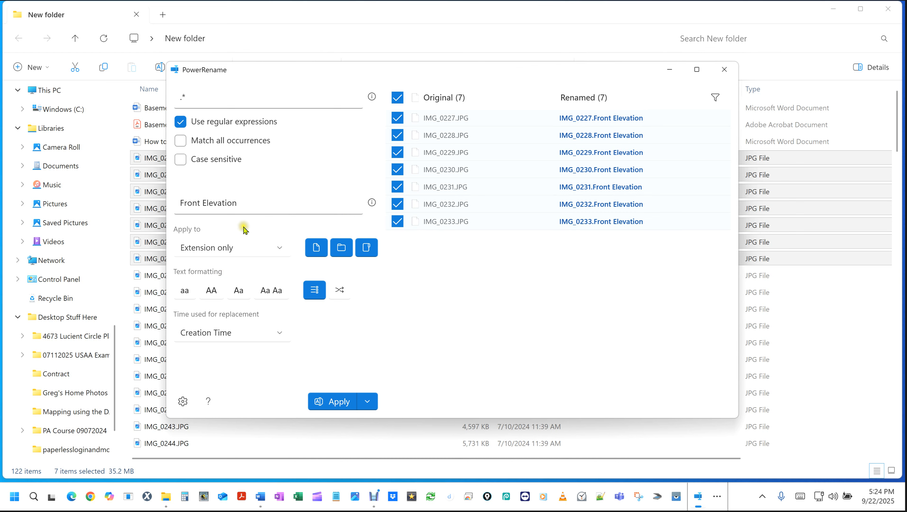
{"action": "left_click", "coordinate": [269, 253]}
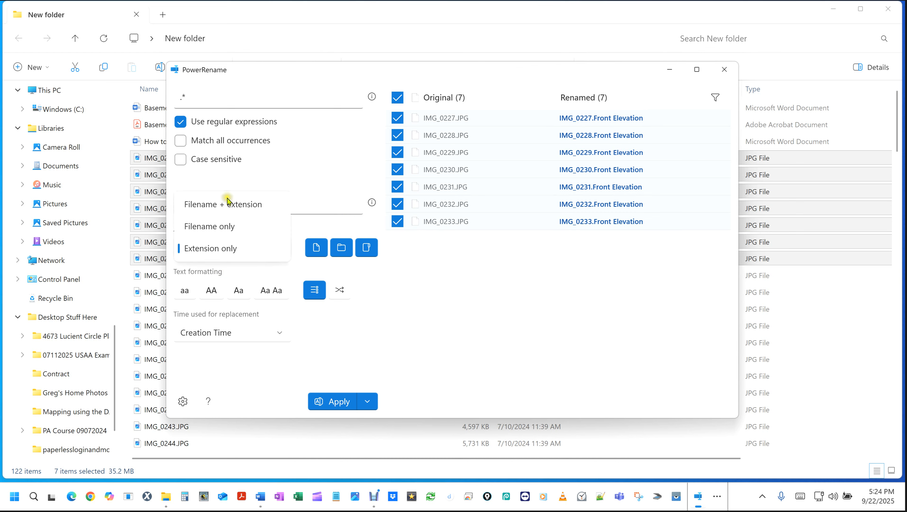
{"action": "left_click", "coordinate": [215, 227]}
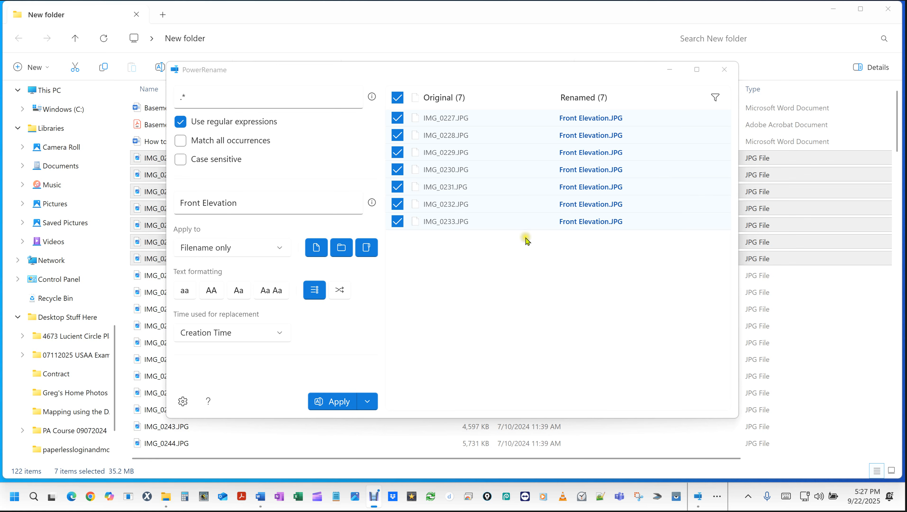
Clear the search term and turn off regular expressions.
{"action": "left_click_drag", "start_coordinate": [229, 96], "coordinate": [105, 77]}
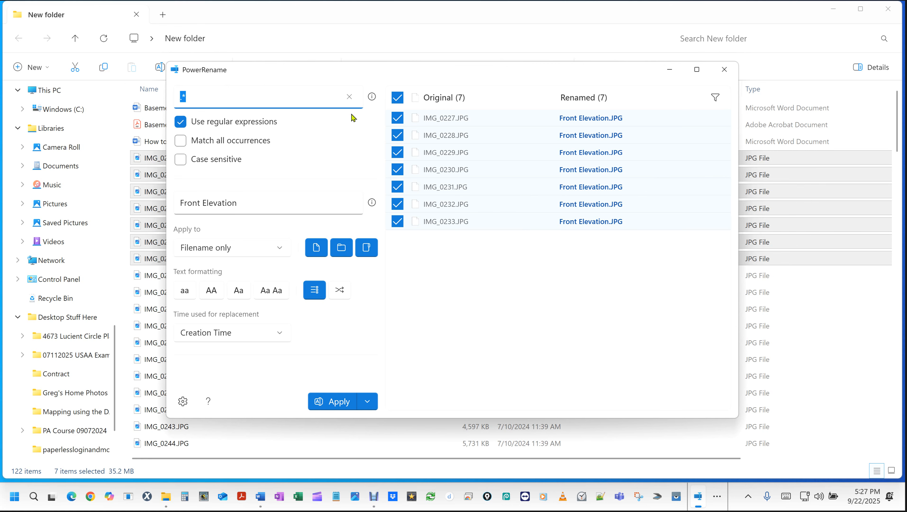
{"action": "key", "text": "BackSpace"}
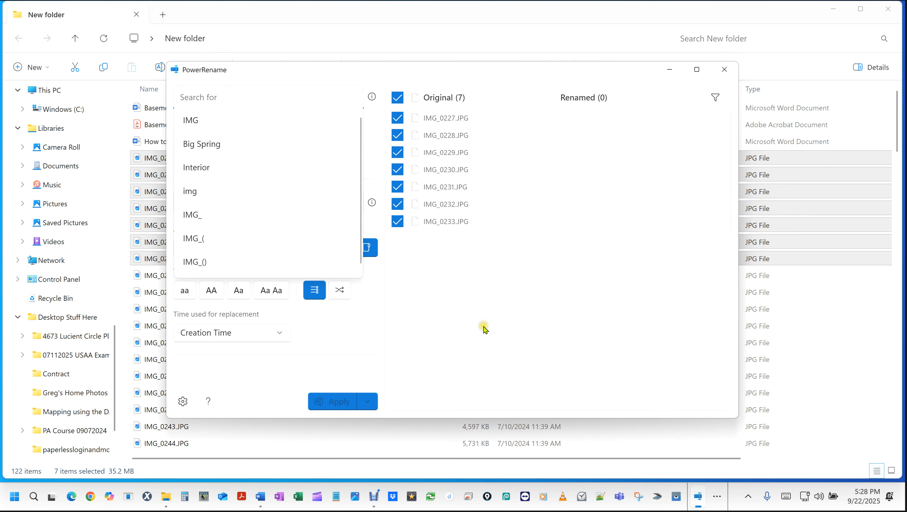
{"action": "left_click", "coordinate": [486, 328]}
{"action": "left_click", "coordinate": [184, 121]}
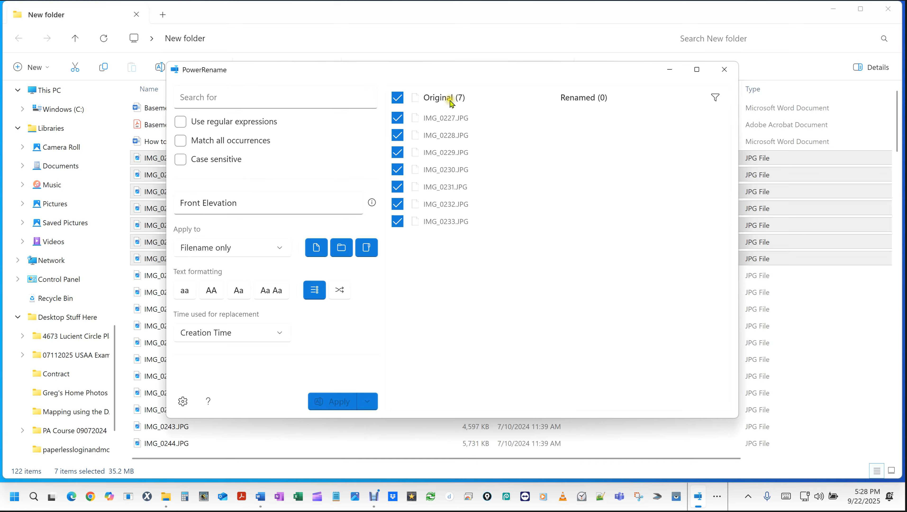
{"action": "key", "text": "ctrl"}
{"action": "key", "text": "ctrl"}
{"action": "left_click", "coordinate": [474, 297]}
{"action": "key", "text": "ctrl"}
{"action": "key", "text": "ctrl"}
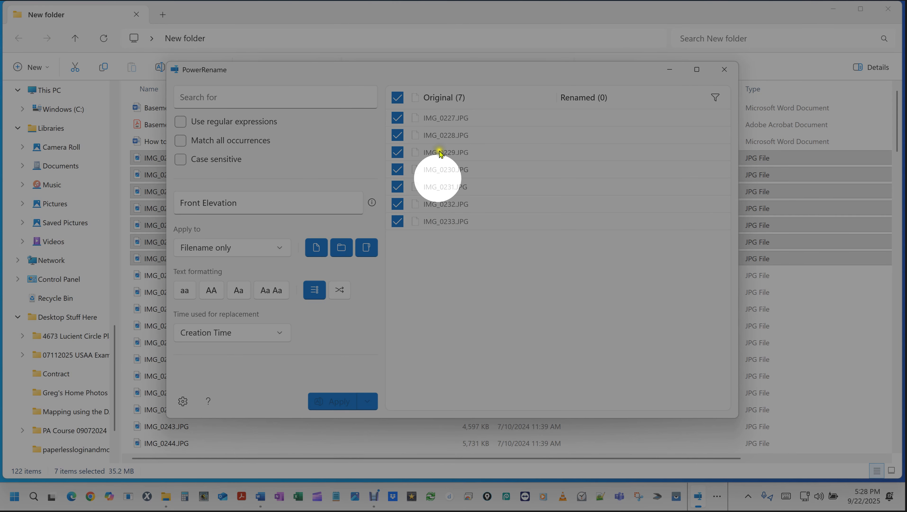
Enter img as the plain-text search term for the seven photos.
{"action": "left_click", "coordinate": [186, 100]}
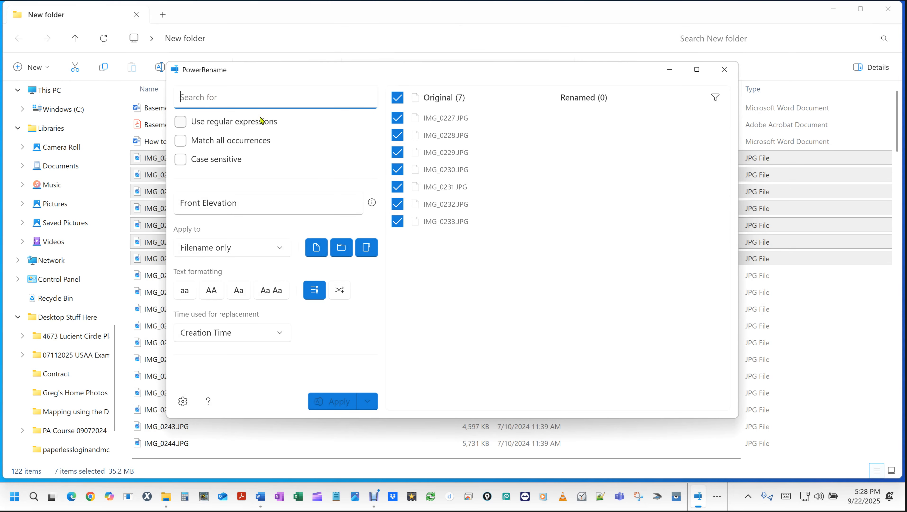
{"action": "type", "text": "i"}
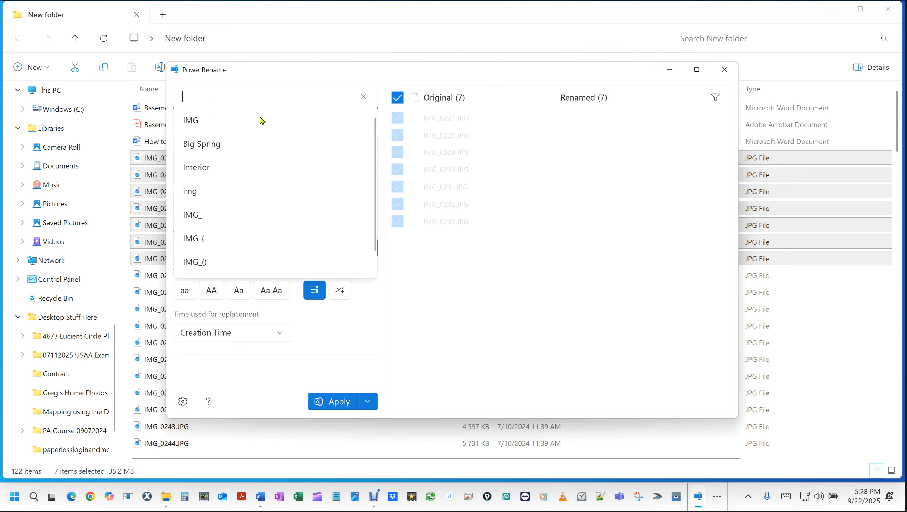
{"action": "type", "text": "mg"}
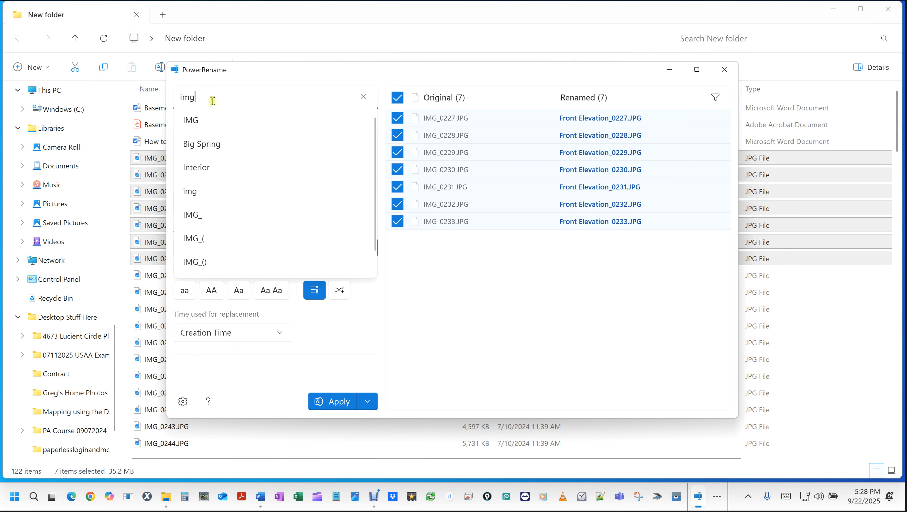
{"action": "left_click", "coordinate": [466, 370]}
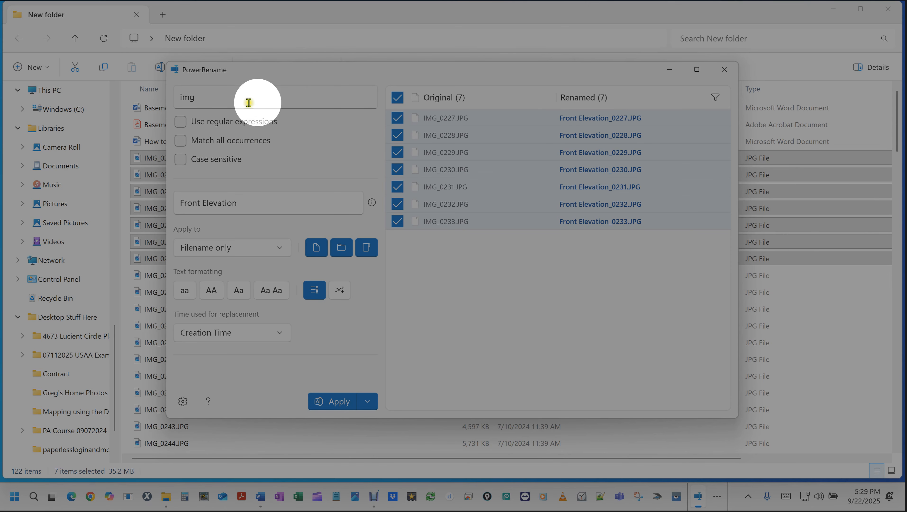
Try case-sensitive matching on the img search term and turn it off again.
{"action": "left_click", "coordinate": [204, 104]}
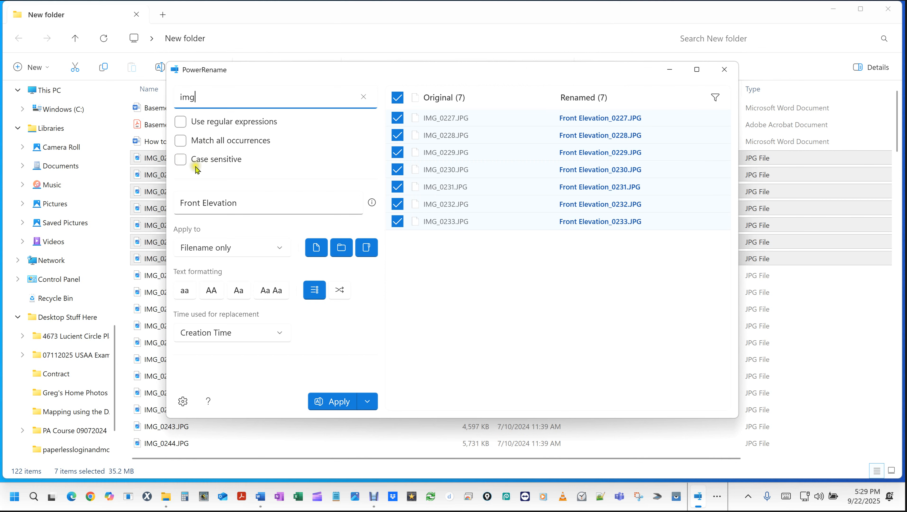
{"action": "left_click", "coordinate": [181, 160]}
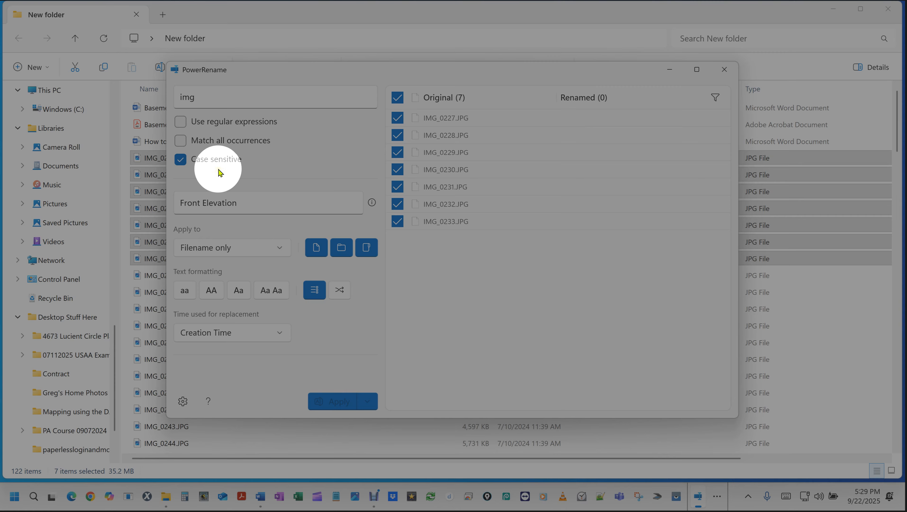
{"action": "left_click", "coordinate": [181, 160]}
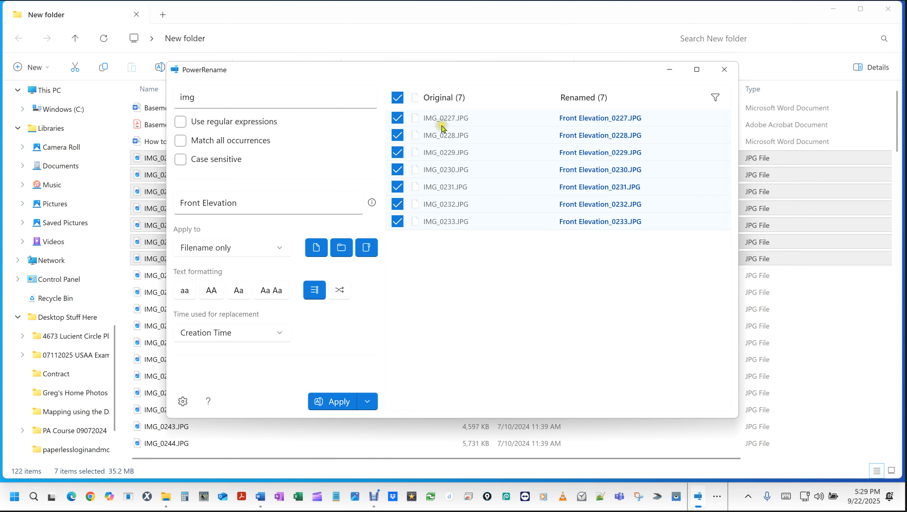
Extend the search term to img_ so the underscore is replaced as well.
{"action": "left_click", "coordinate": [200, 97]}
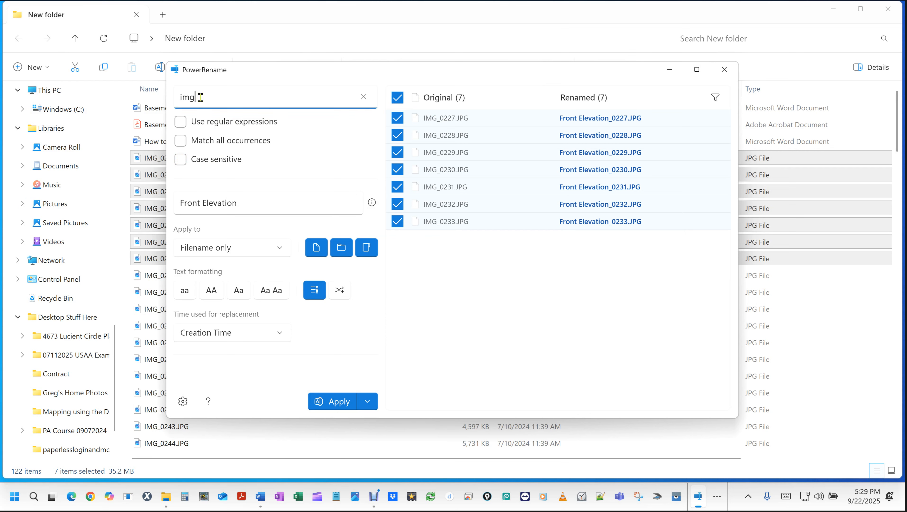
{"action": "type", "text": "_"}
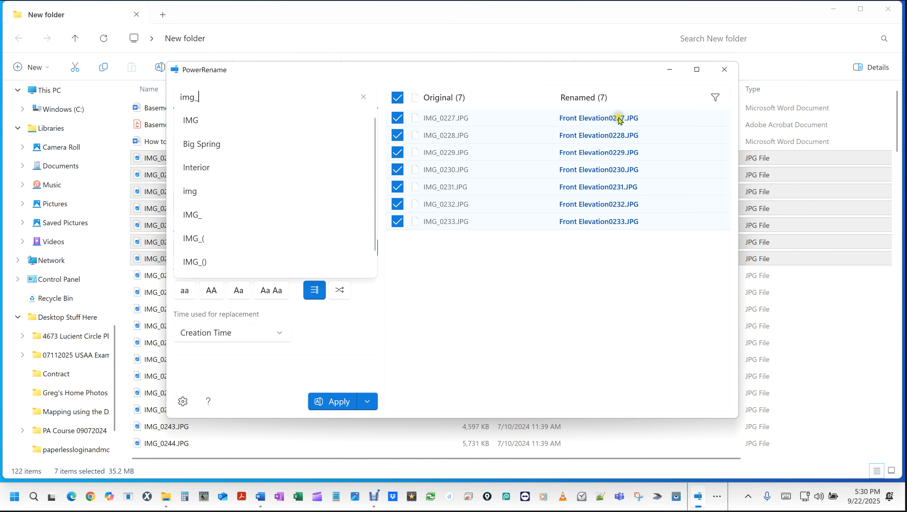
{"action": "left_click", "coordinate": [433, 322]}
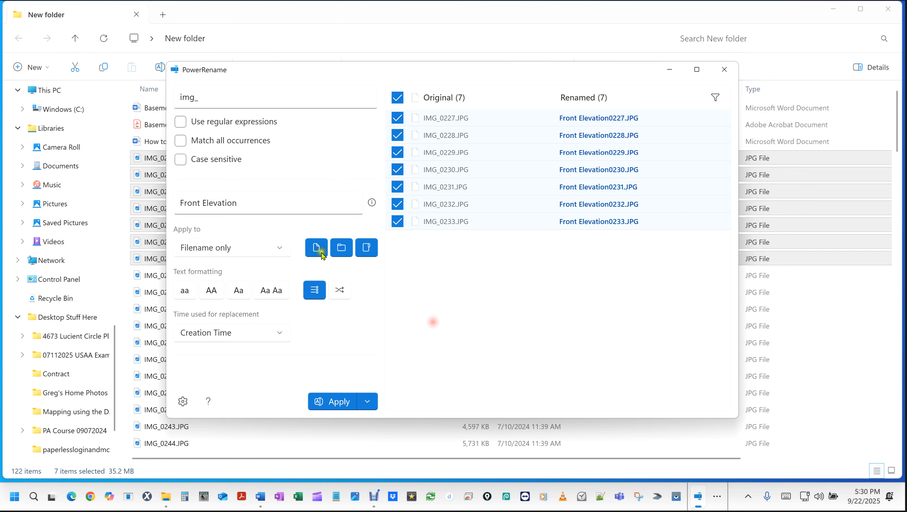
Add a trailing space to the Front Elevation replacement name and clear the whole replacement name.
{"action": "left_click", "coordinate": [245, 203]}
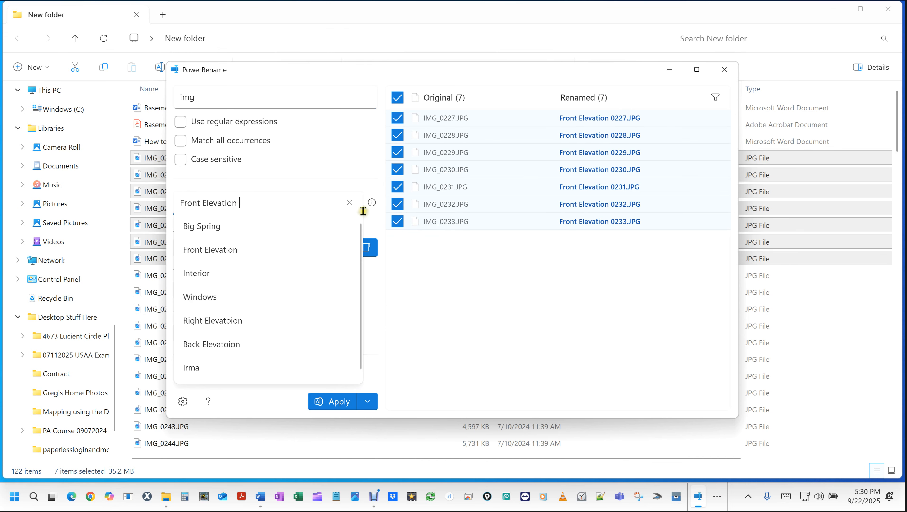
{"action": "left_click", "coordinate": [349, 205]}
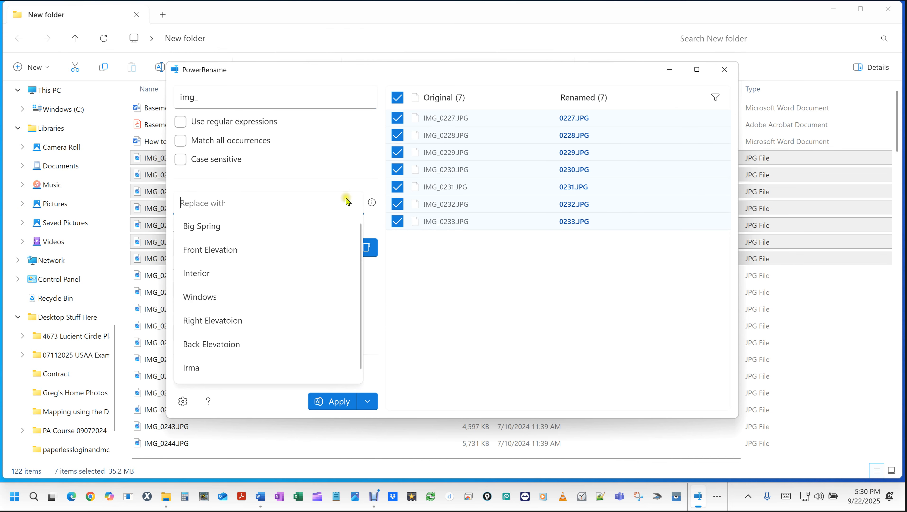
{"action": "left_click", "coordinate": [318, 176]}
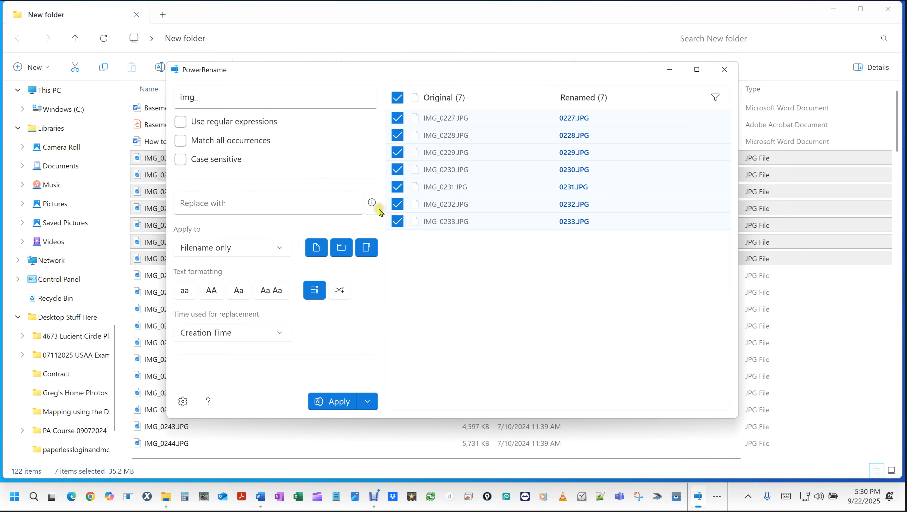
Review the replacement syntax reference for creation date and time, advanced counter and random value codes, and close it.
{"action": "left_click", "coordinate": [373, 204]}
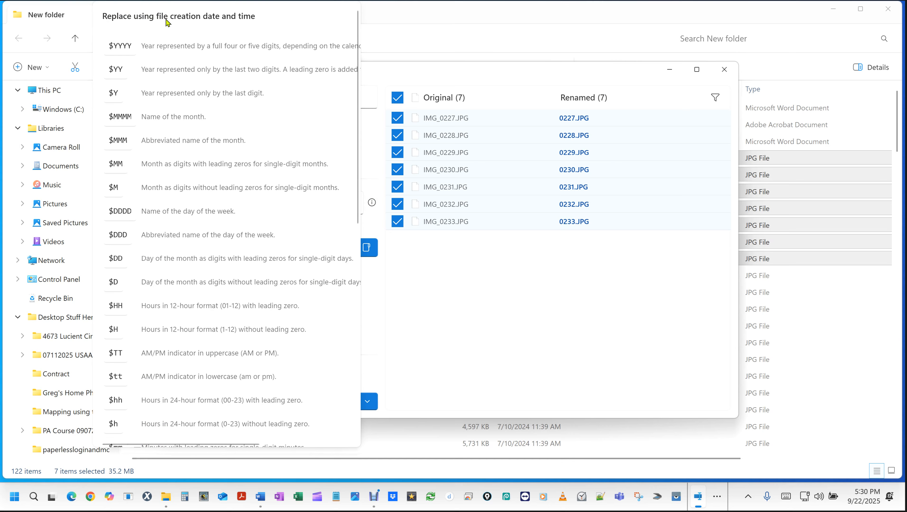
{"action": "scroll", "coordinate": [196, 134], "scroll_direction": "down", "scroll_amount": 5}
{"action": "scroll", "coordinate": [197, 137], "scroll_direction": "up", "scroll_amount": 5}
{"action": "scroll", "coordinate": [188, 85], "scroll_direction": "down", "scroll_amount": 10}
{"action": "scroll", "coordinate": [202, 194], "scroll_direction": "down", "scroll_amount": 2}
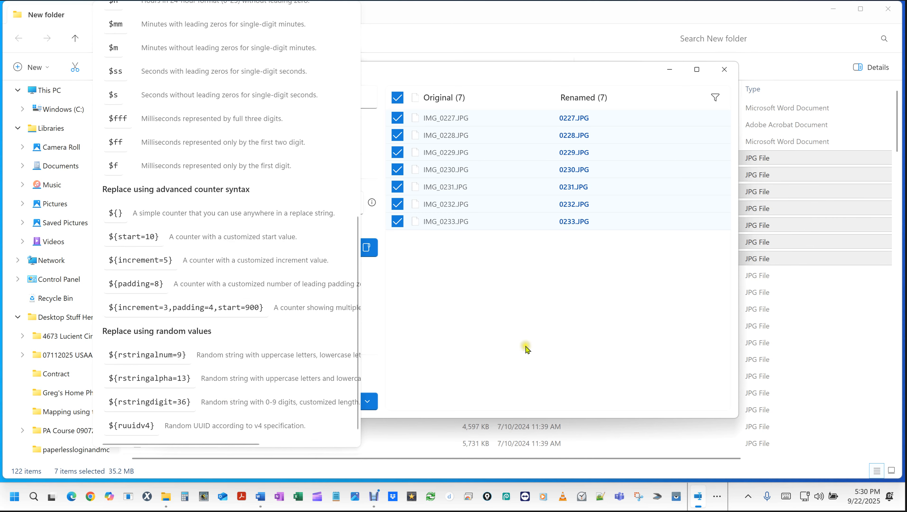
{"action": "left_click", "coordinate": [521, 339]}
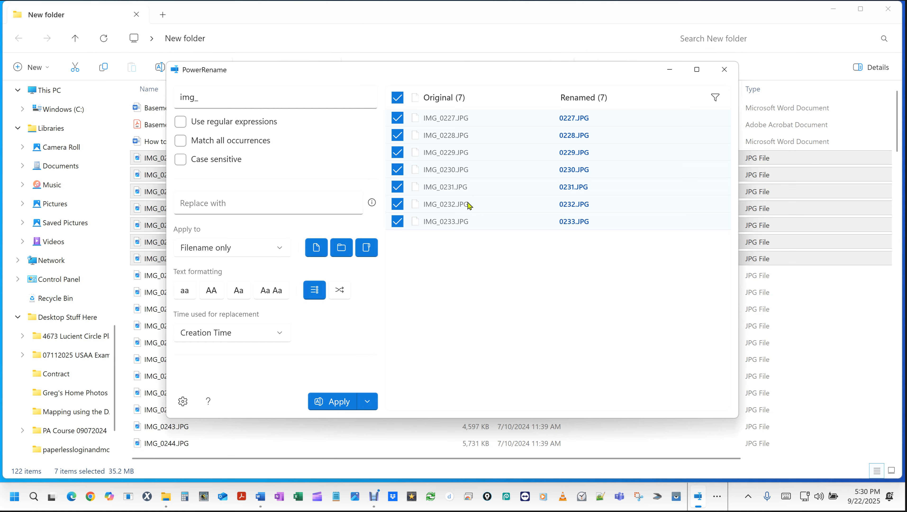
Review the replacement syntax reference for advanced counter and random value codes, close it and open the options for the time used for replacement.
{"action": "left_click", "coordinate": [238, 203]}
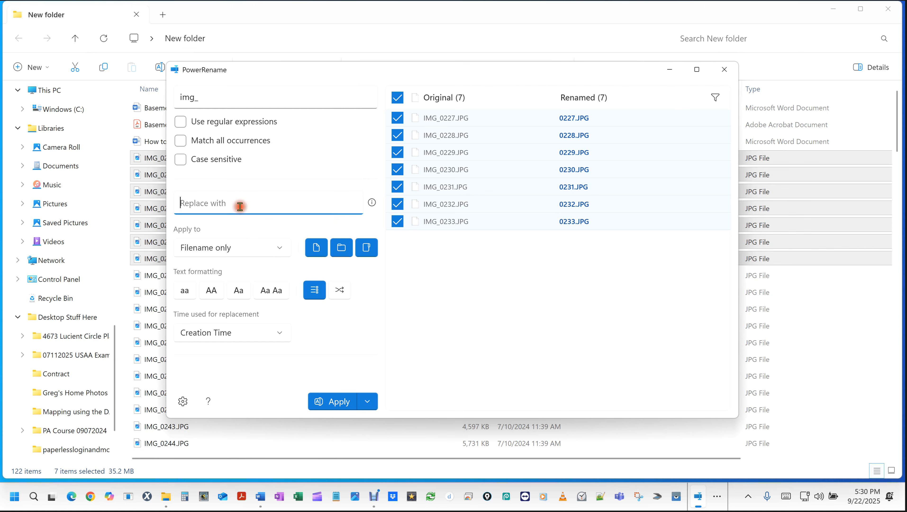
{"action": "left_click", "coordinate": [372, 203]}
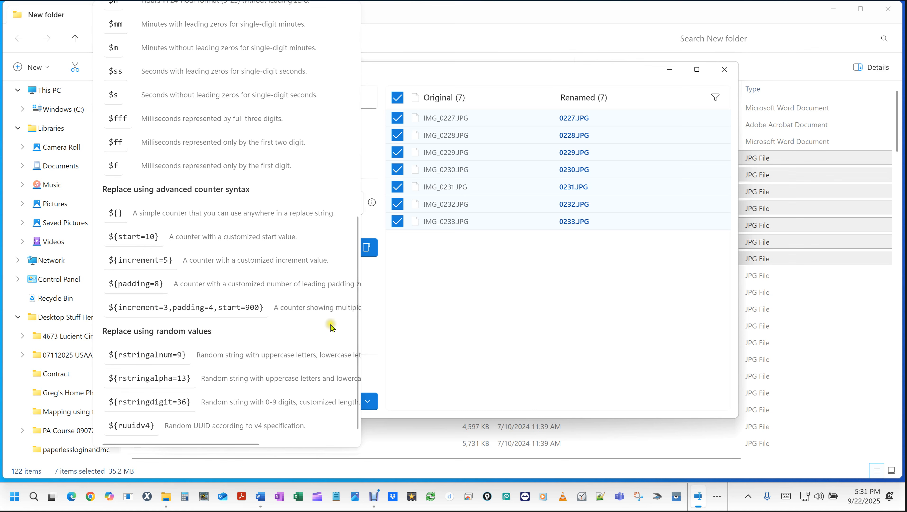
{"action": "left_click", "coordinate": [424, 320]}
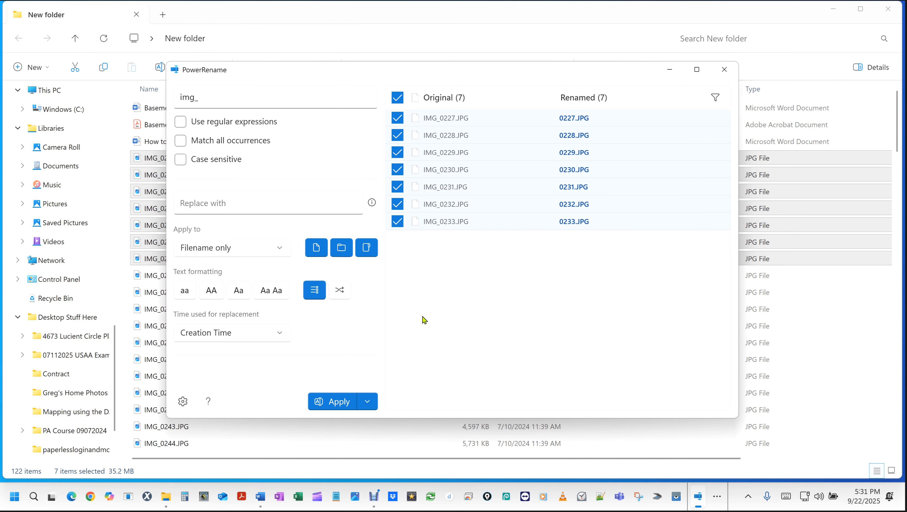
{"action": "left_click", "coordinate": [251, 335]}
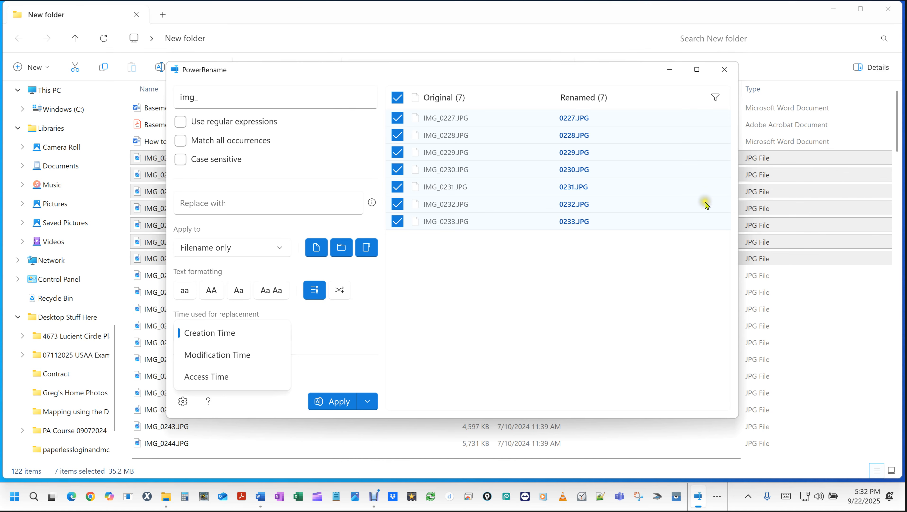
Minimize PowerRename and the photo folder window and create a second new folder on the desktop.
{"action": "left_click", "coordinate": [670, 70]}
{"action": "left_click", "coordinate": [827, 15]}
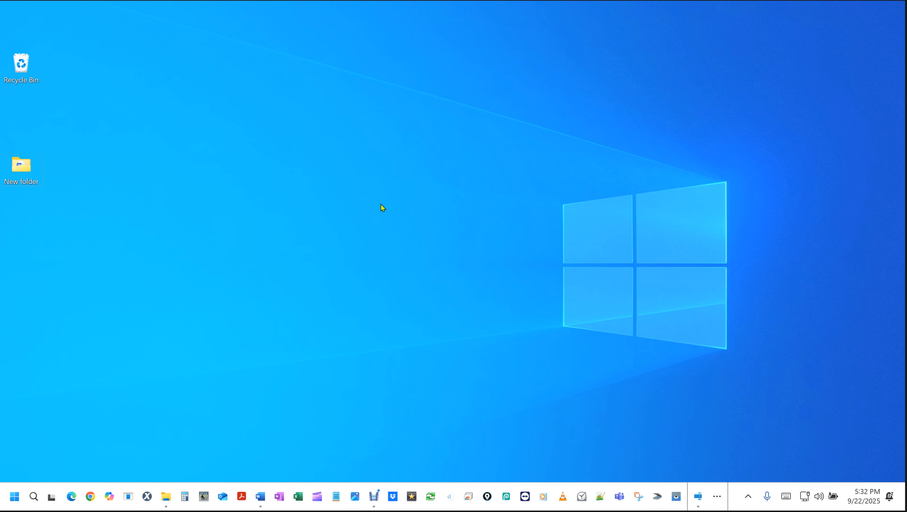
{"action": "key", "text": "ctrl+shift+n"}
Open New folder beside the desktop, copy photos IMG_0227 to IMG_0233 into New folder (2), and check the copies.
{"action": "double_click", "coordinate": [26, 172]}
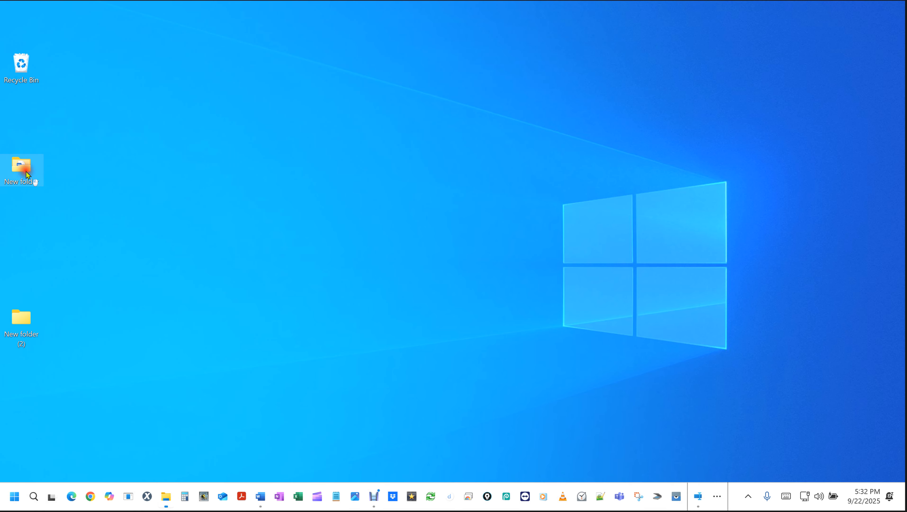
{"action": "key", "text": "super+Right"}
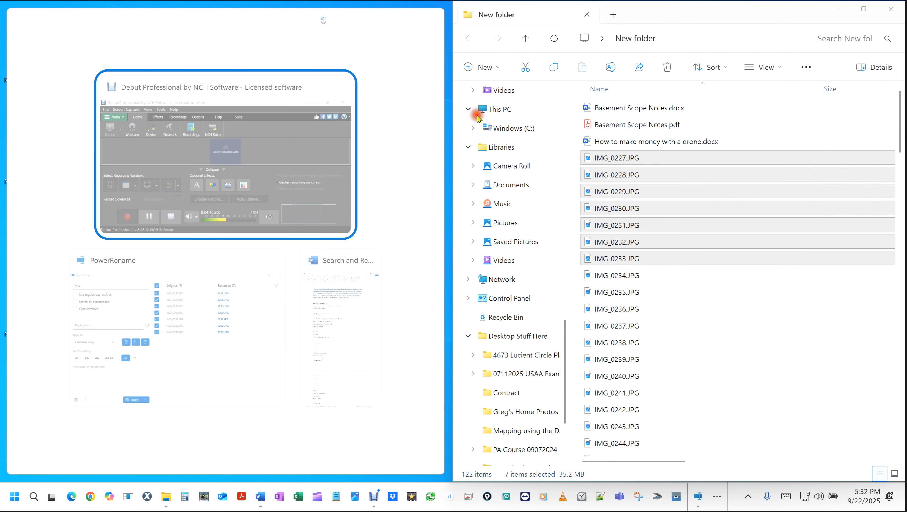
{"action": "left_click", "coordinate": [729, 11]}
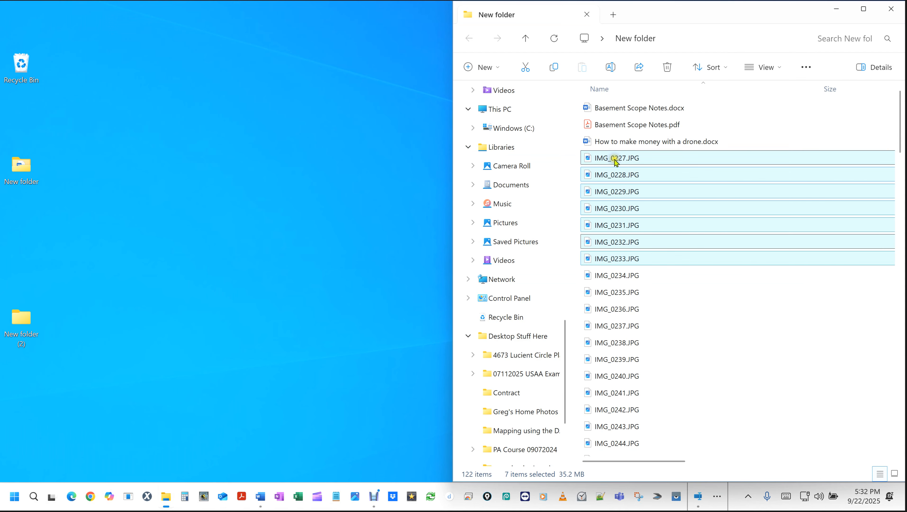
{"action": "left_click_drag", "start_coordinate": [617, 160], "coordinate": [27, 320]}
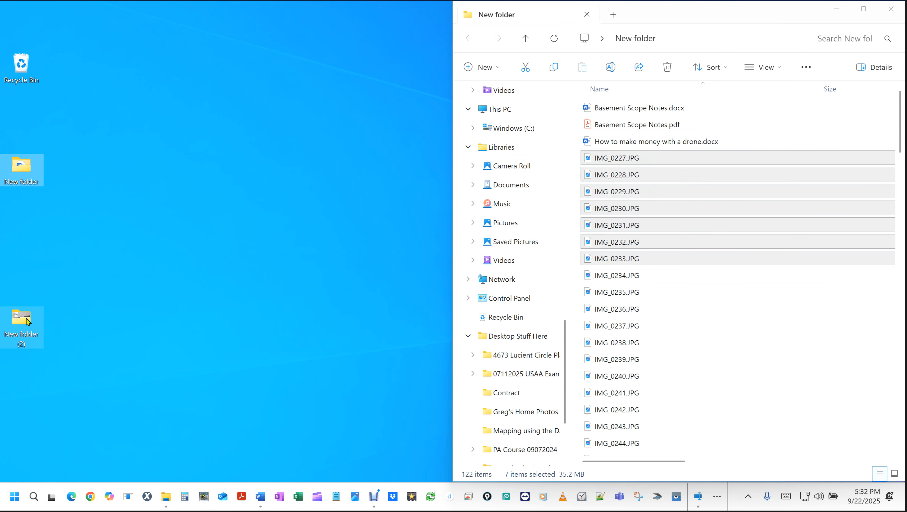
{"action": "double_click", "coordinate": [27, 320]}
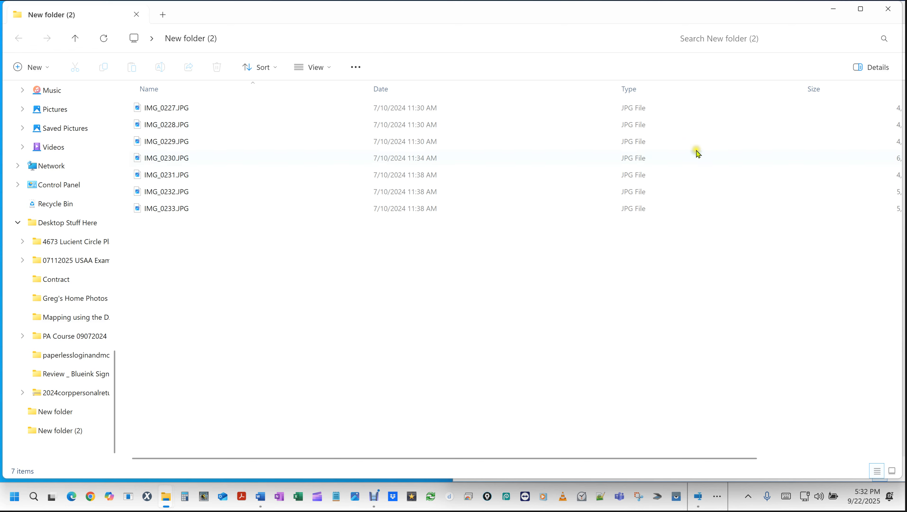
{"action": "left_click", "coordinate": [889, 10]}
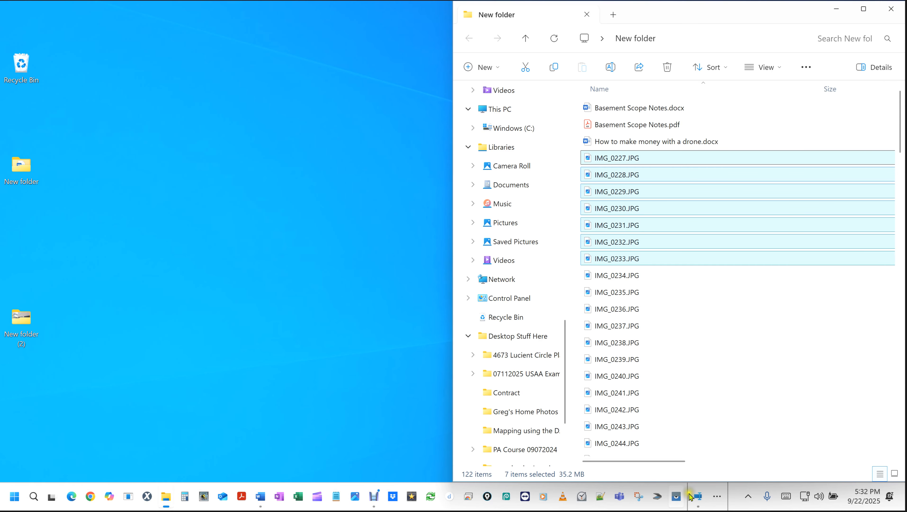
Open the Insurance Folder in a new File Explorer window and sort its contents by name.
{"action": "left_click", "coordinate": [699, 499]}
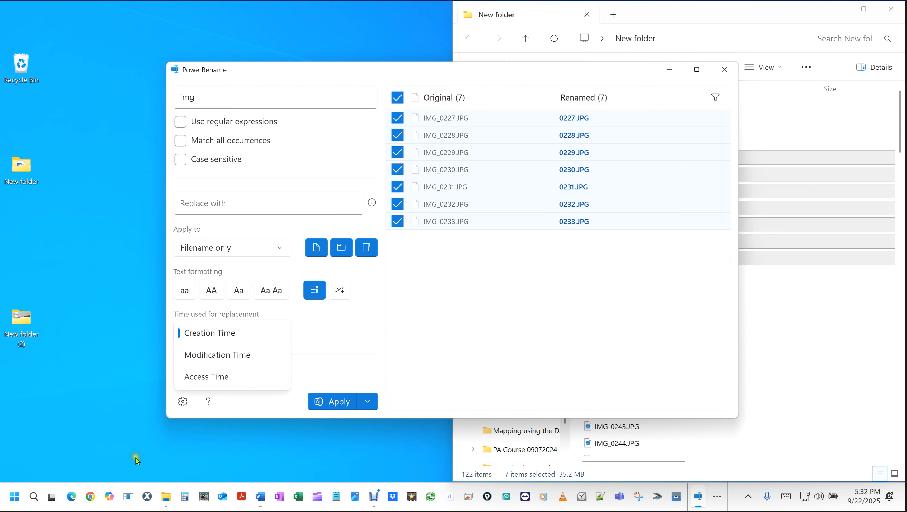
{"action": "left_click", "coordinate": [170, 496]}
{"action": "left_click", "coordinate": [703, 396]}
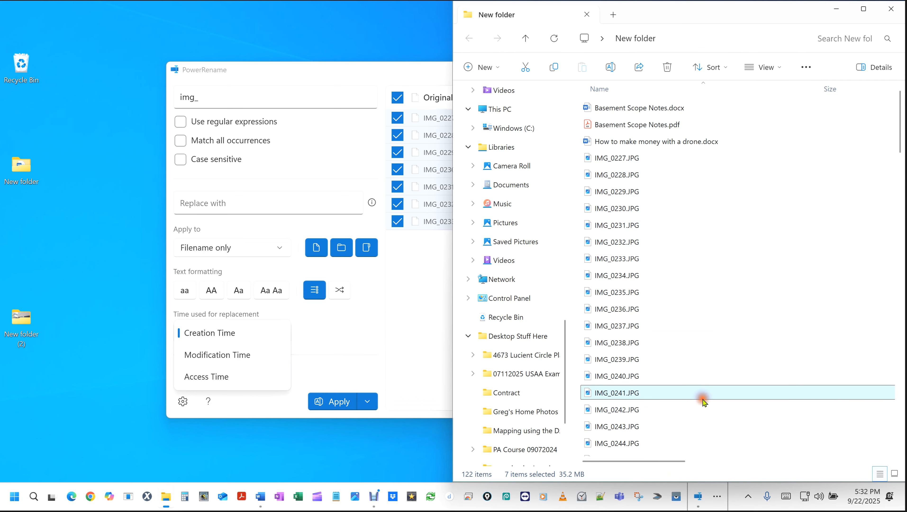
{"action": "key", "text": "super+e"}
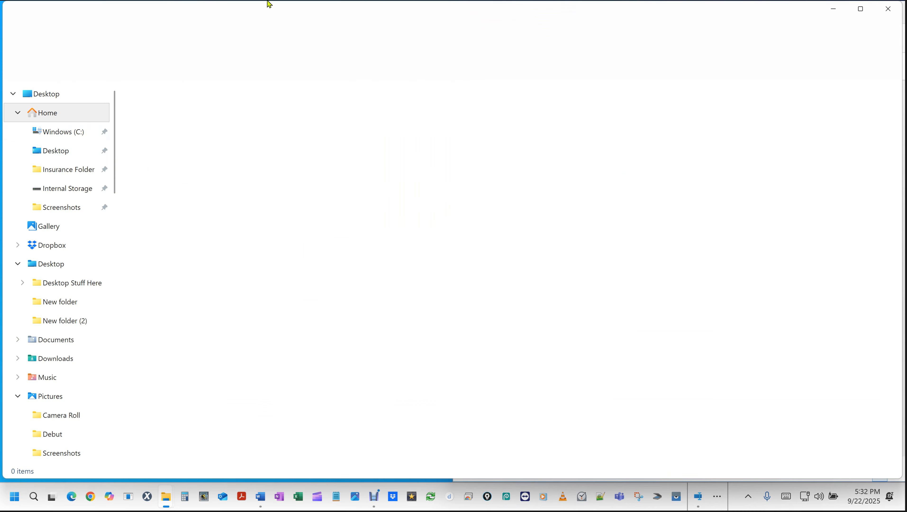
{"action": "left_click", "coordinate": [67, 170]}
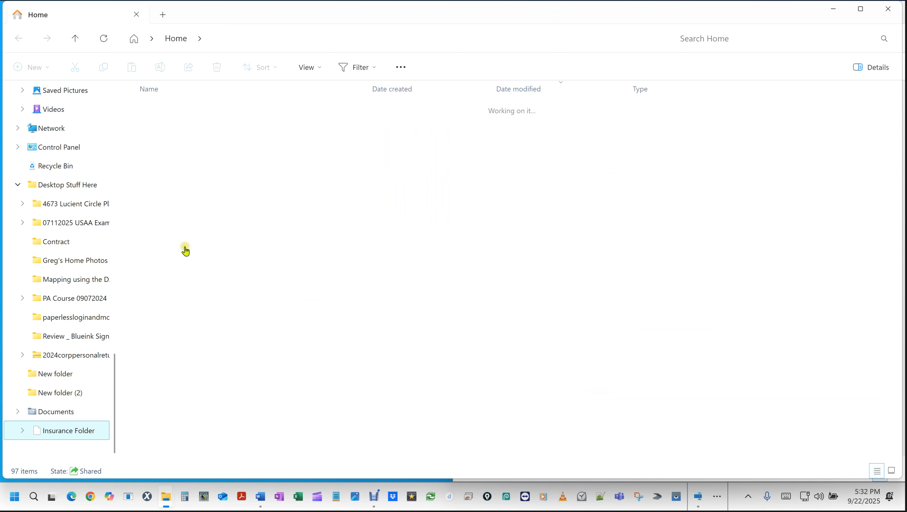
{"action": "scroll", "coordinate": [199, 240], "scroll_direction": "down", "scroll_amount": 4}
{"action": "scroll", "coordinate": [199, 240], "scroll_direction": "down", "scroll_amount": 2}
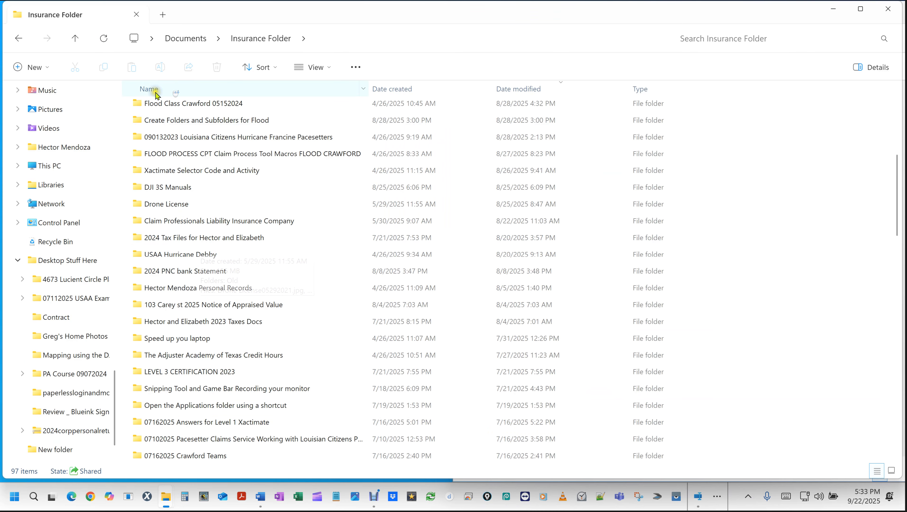
{"action": "left_click", "coordinate": [145, 89]}
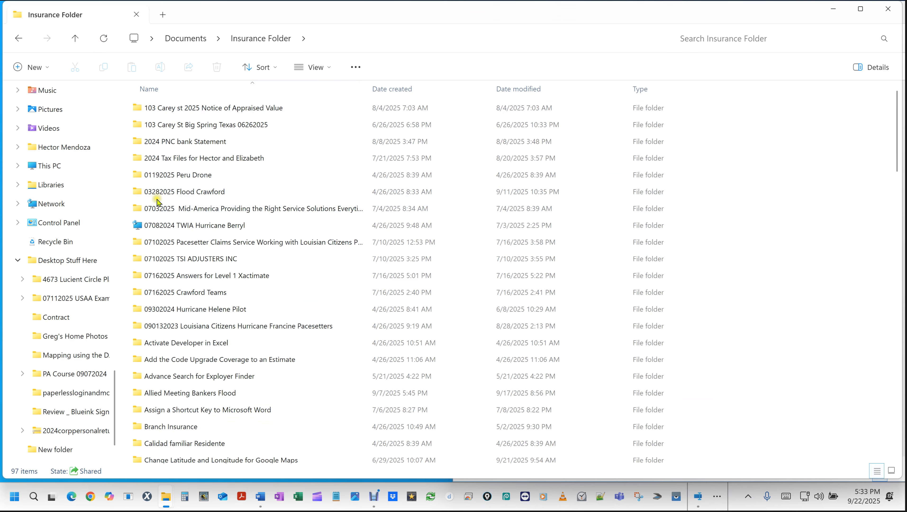
Open the 03282025 Flood Crawford folder's name for editing and leave it without entering a new name.
{"action": "left_click", "coordinate": [151, 192]}
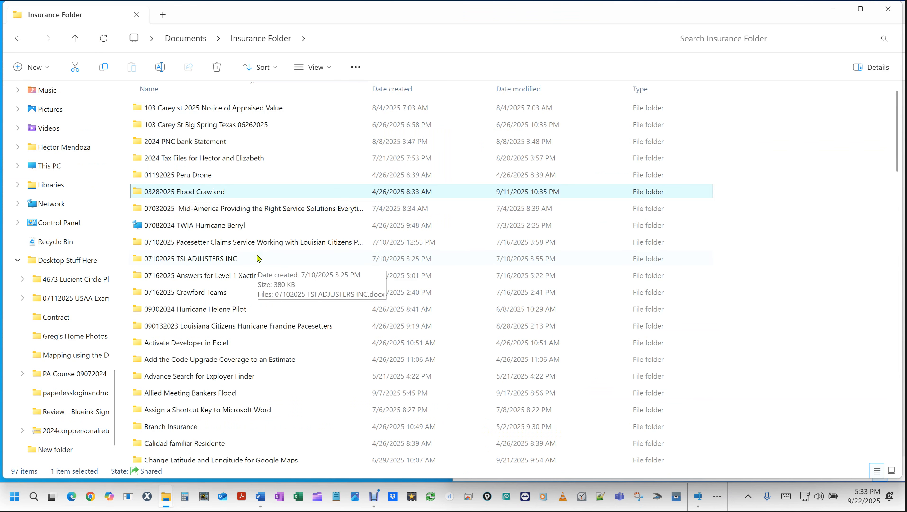
{"action": "left_click", "coordinate": [150, 191]}
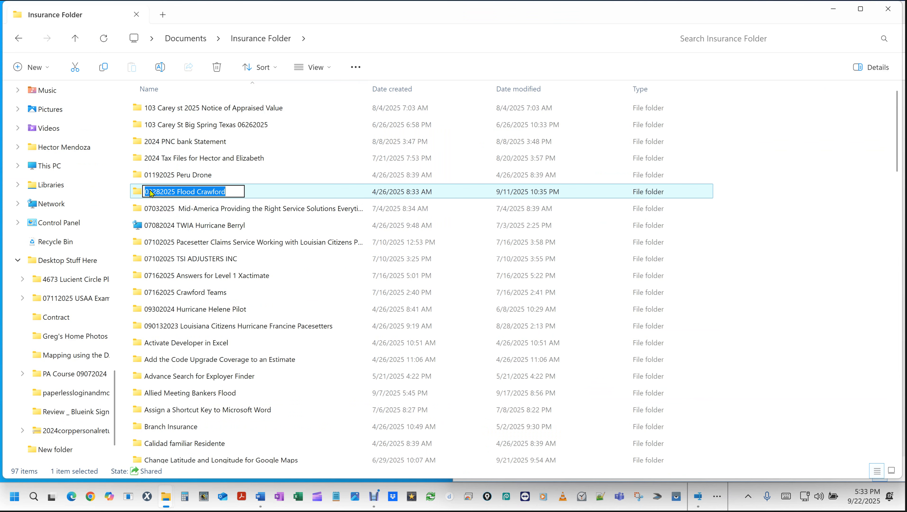
{"action": "left_click", "coordinate": [233, 190]}
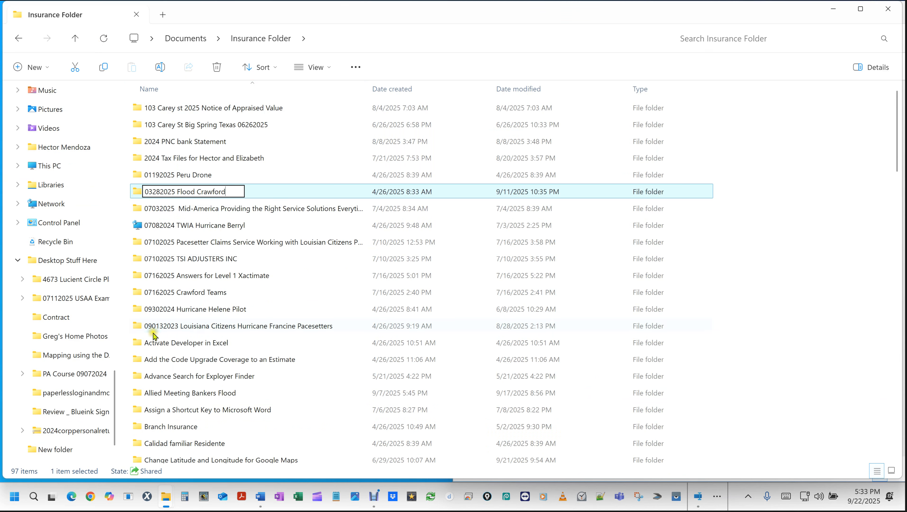
{"action": "left_click", "coordinate": [158, 310]}
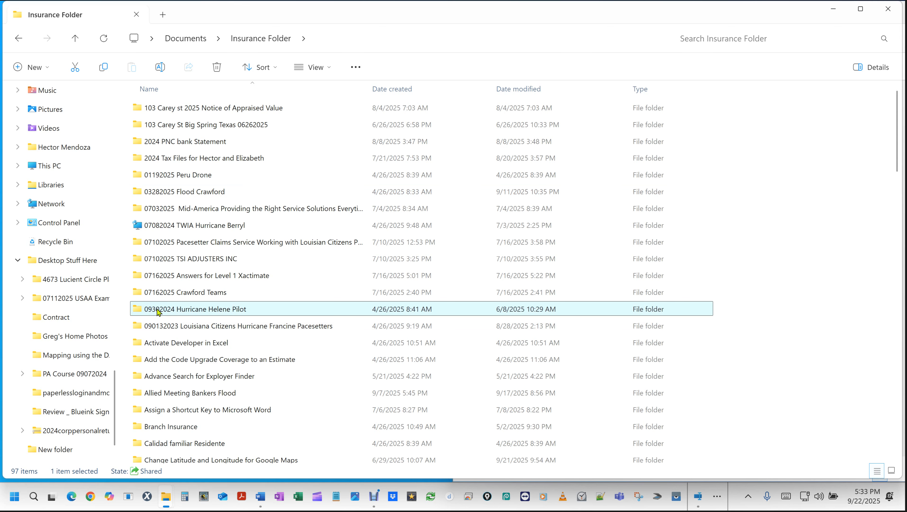
Look through the Insurance Folder's list to compare date-prefixed and plain folder names, and close the window.
{"action": "scroll", "coordinate": [215, 244], "scroll_direction": "down", "scroll_amount": 2}
{"action": "scroll", "coordinate": [240, 276], "scroll_direction": "up", "scroll_amount": 2}
{"action": "scroll", "coordinate": [219, 192], "scroll_direction": "down", "scroll_amount": 8}
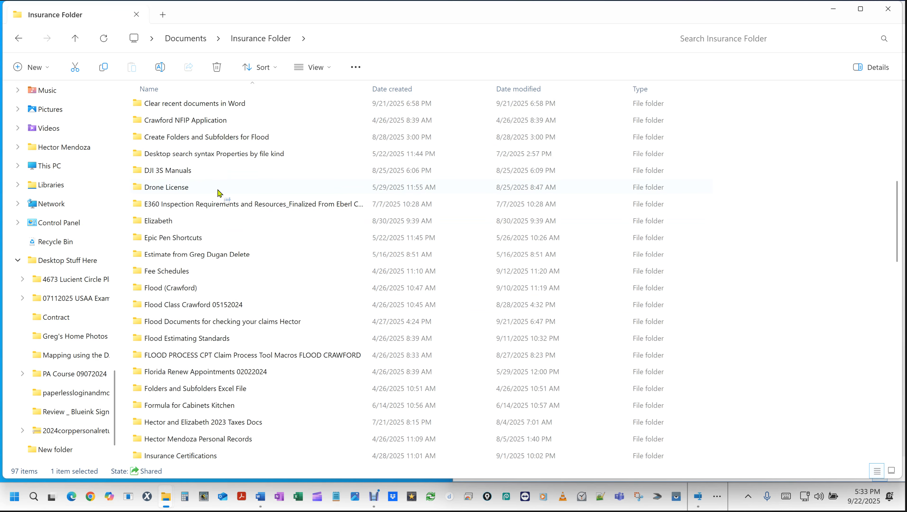
{"action": "scroll", "coordinate": [219, 194], "scroll_direction": "down", "scroll_amount": 4}
{"action": "scroll", "coordinate": [219, 204], "scroll_direction": "down", "scroll_amount": 3}
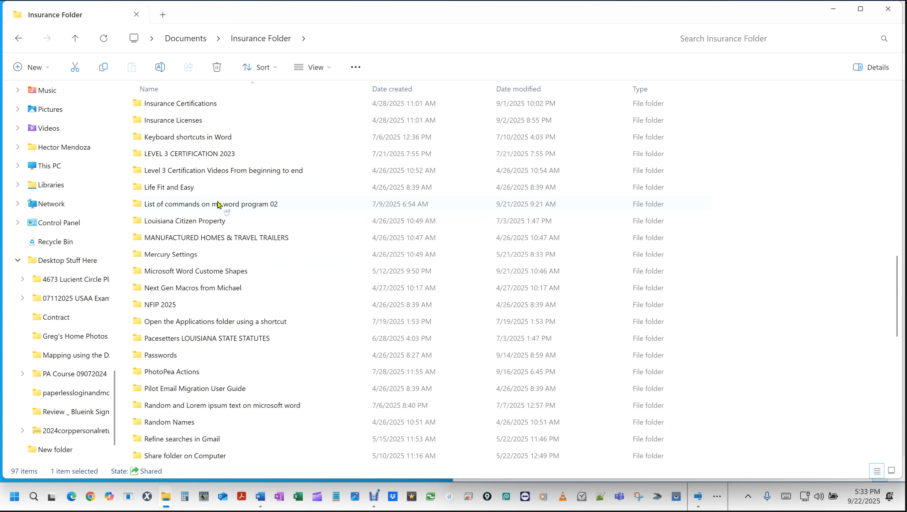
{"action": "scroll", "coordinate": [219, 203], "scroll_direction": "down", "scroll_amount": 2}
{"action": "scroll", "coordinate": [219, 204], "scroll_direction": "up", "scroll_amount": 4}
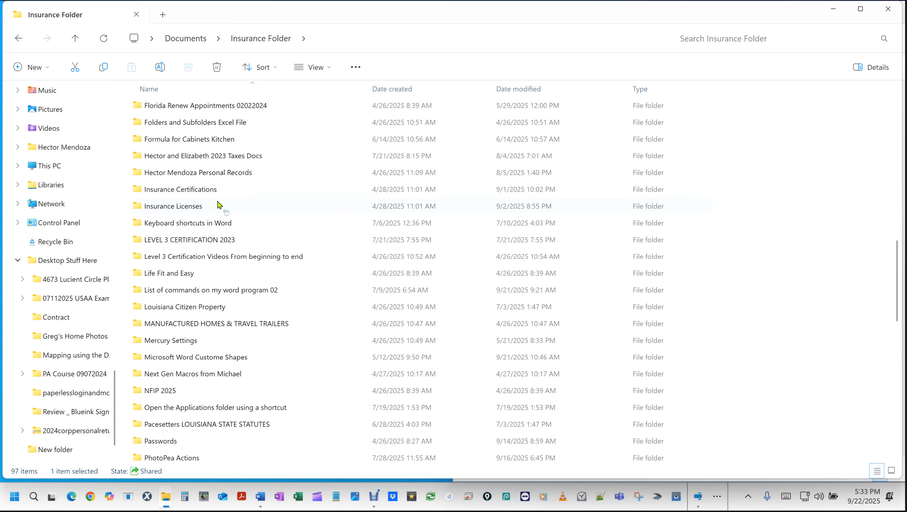
{"action": "scroll", "coordinate": [219, 204], "scroll_direction": "up", "scroll_amount": 4}
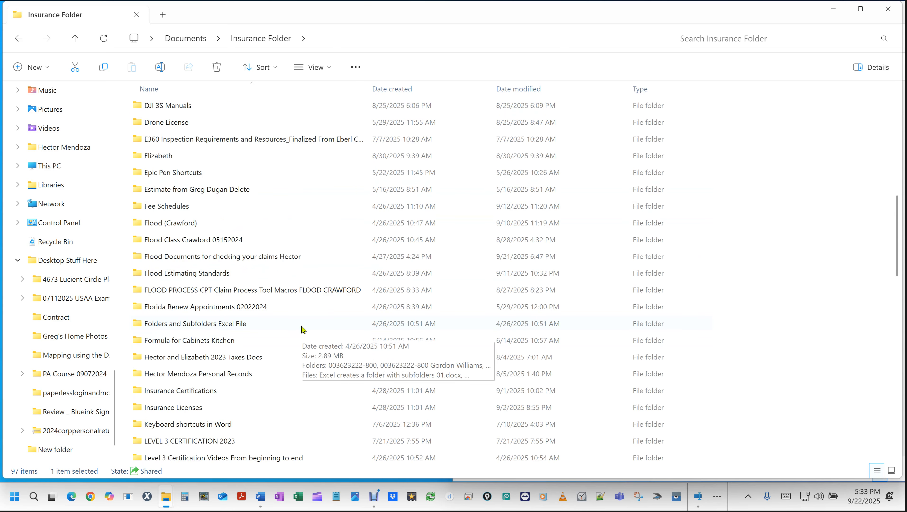
{"action": "scroll", "coordinate": [303, 329], "scroll_direction": "up", "scroll_amount": 10}
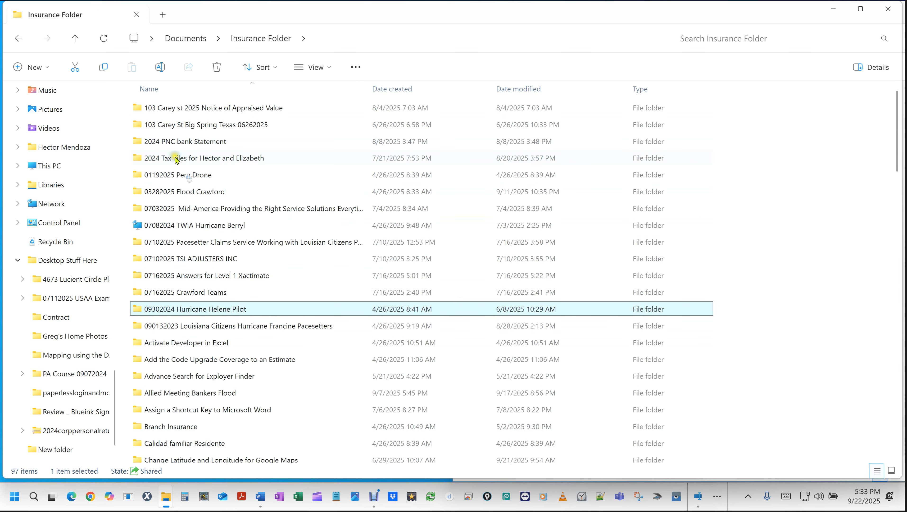
{"action": "left_click", "coordinate": [181, 281]}
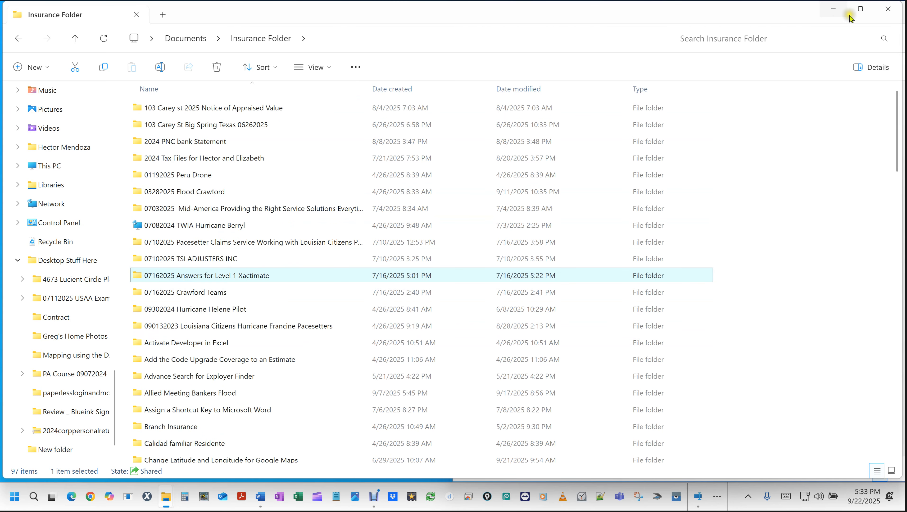
{"action": "left_click", "coordinate": [888, 8]}
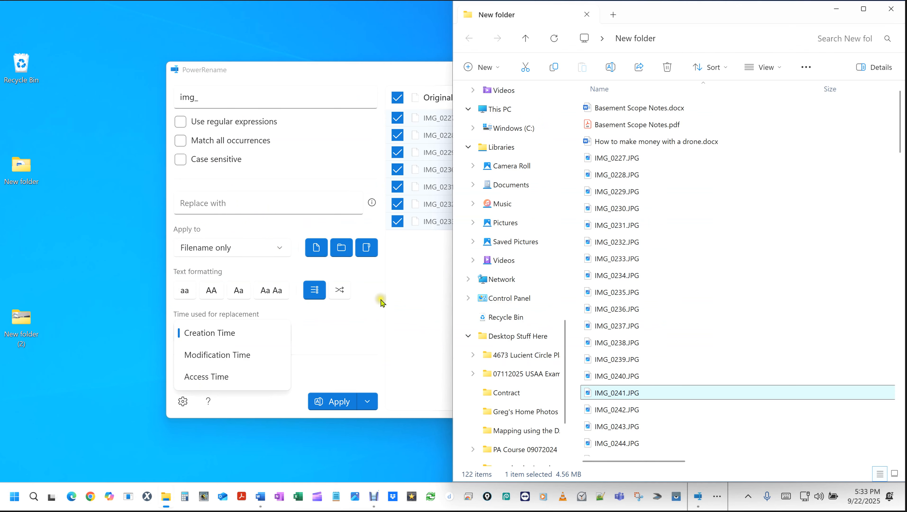
Return to PowerRename and clear the search term, leaving the recent search suggestions unused.
{"action": "left_click", "coordinate": [411, 299]}
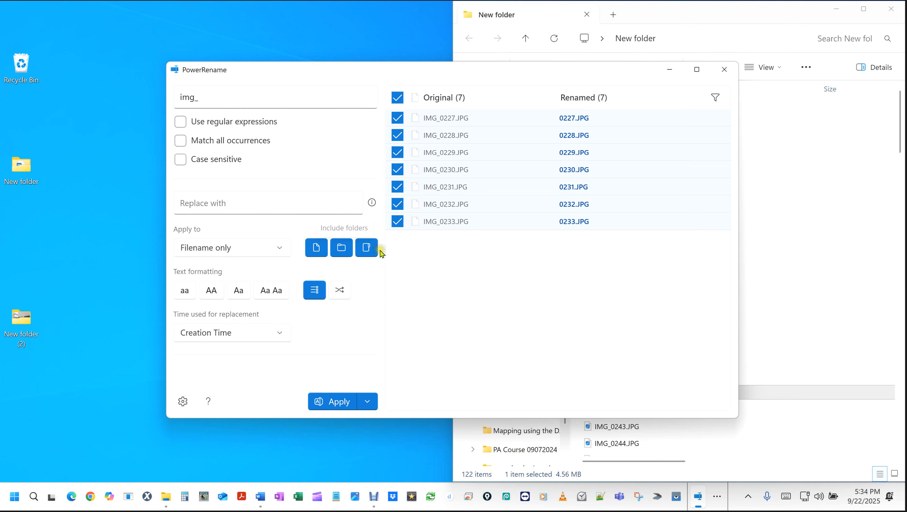
{"action": "left_click", "coordinate": [334, 341]}
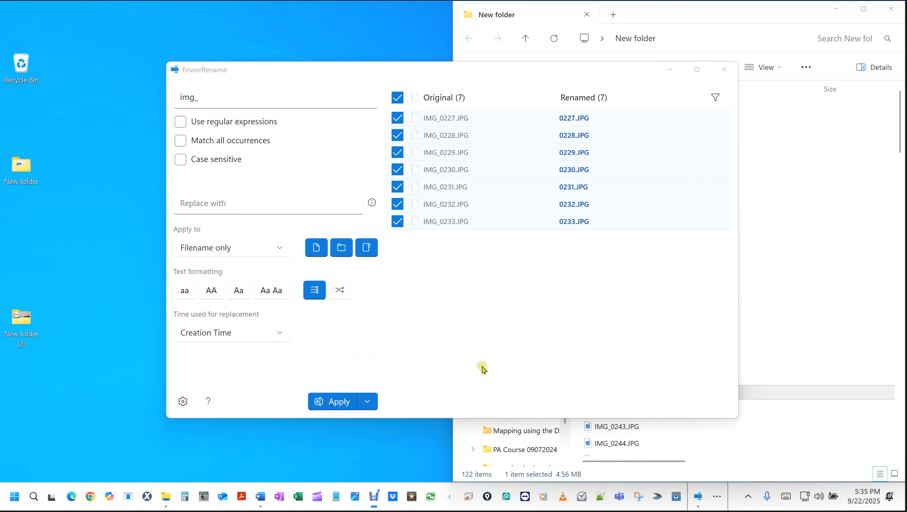
{"action": "double_click", "coordinate": [228, 97]}
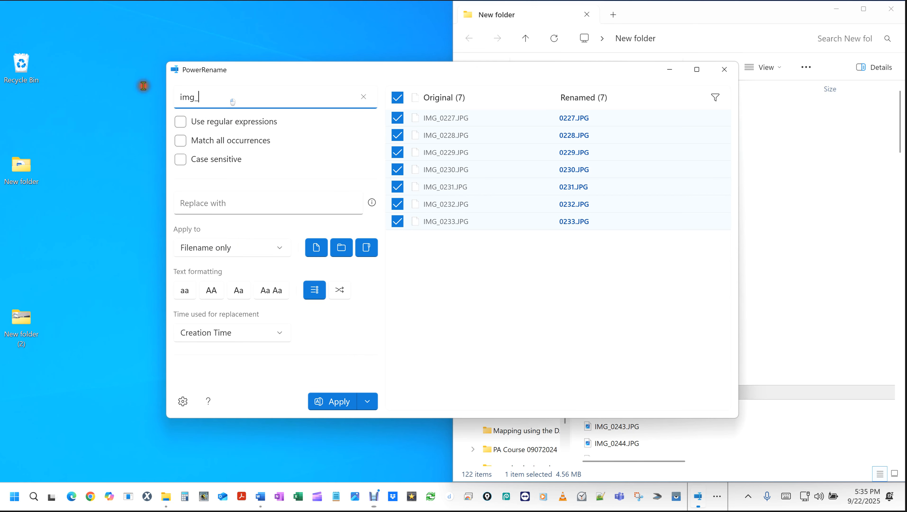
{"action": "key", "text": "BackSpace"}
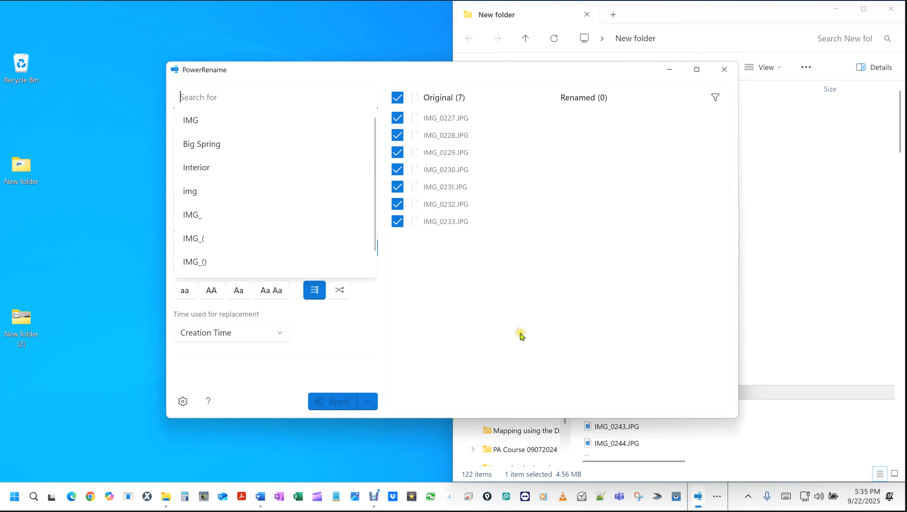
{"action": "left_click", "coordinate": [515, 333]}
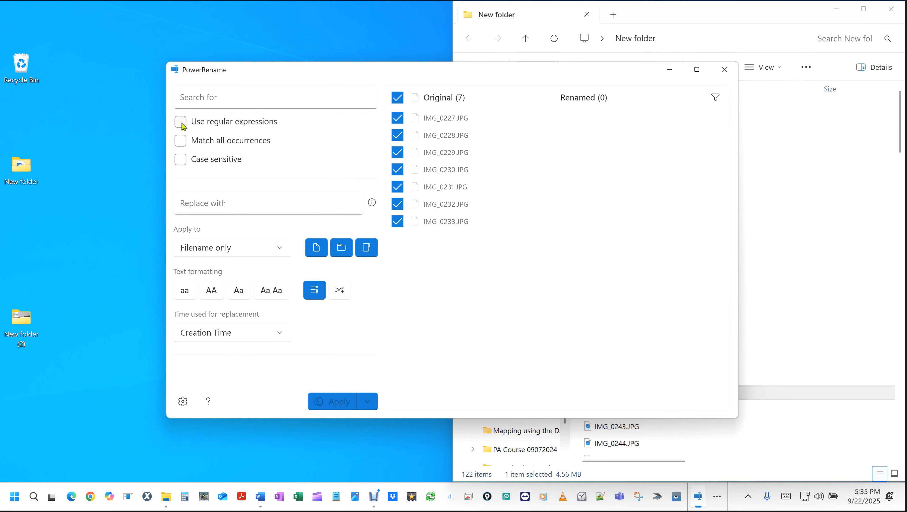
Enable regular expressions and set the search text to img for the seven image files.
{"action": "left_click", "coordinate": [183, 126]}
{"action": "left_click", "coordinate": [221, 97]}
{"action": "type", "text": "img"}
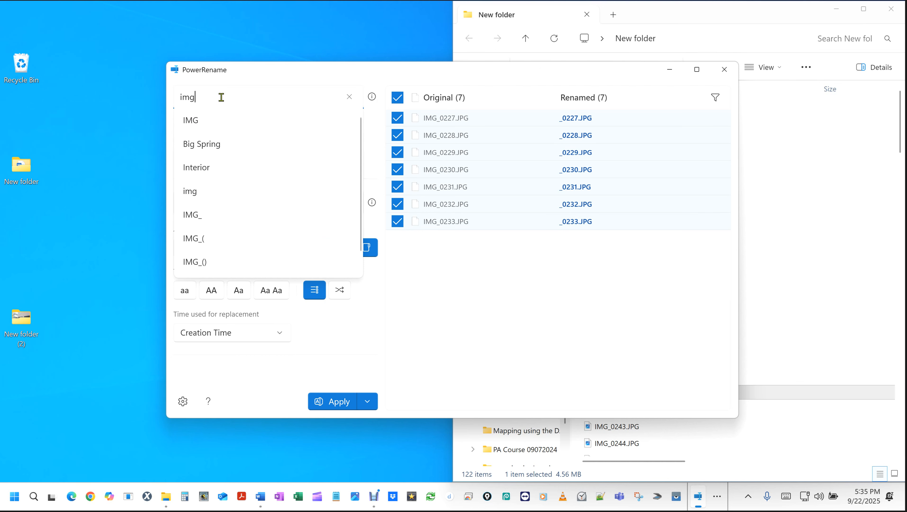
{"action": "left_click", "coordinate": [442, 312]}
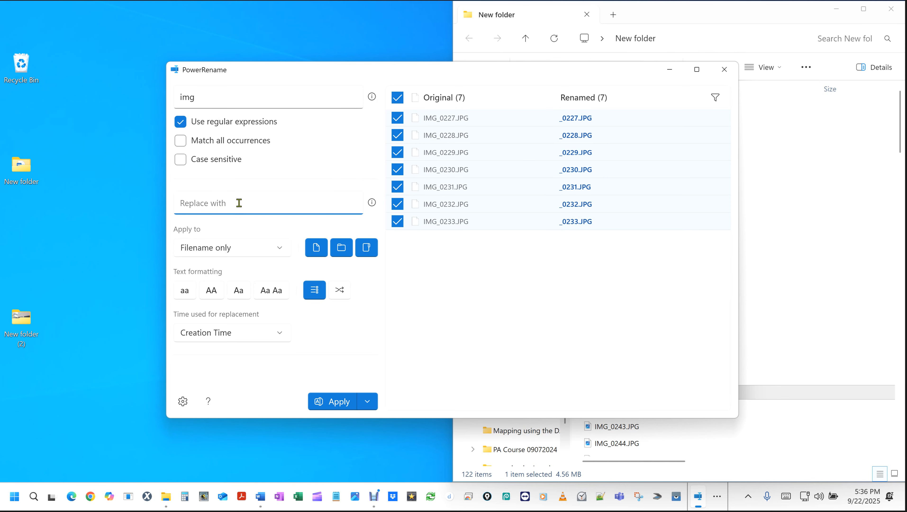
{"action": "key", "text": "ctrl"}
{"action": "key", "text": "ctrl"}
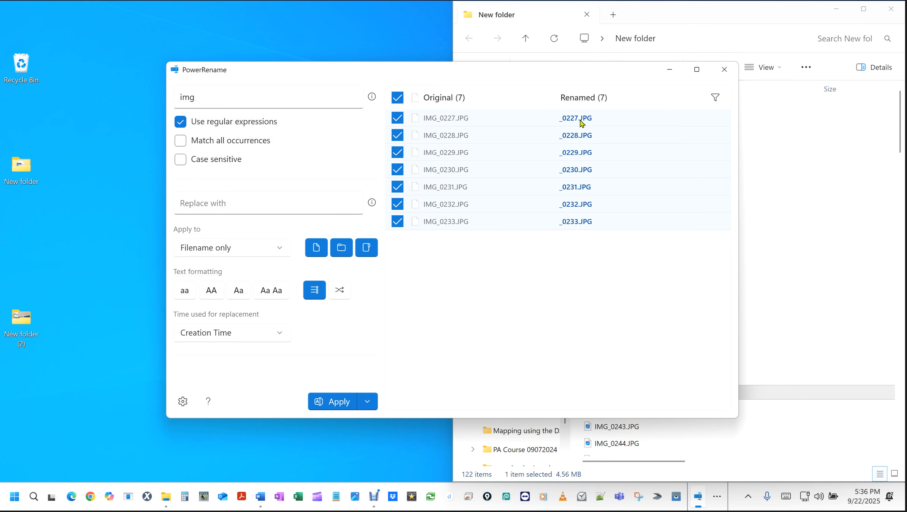
Set the replacement text to Today and check the previewed file names.
{"action": "left_click", "coordinate": [208, 202]}
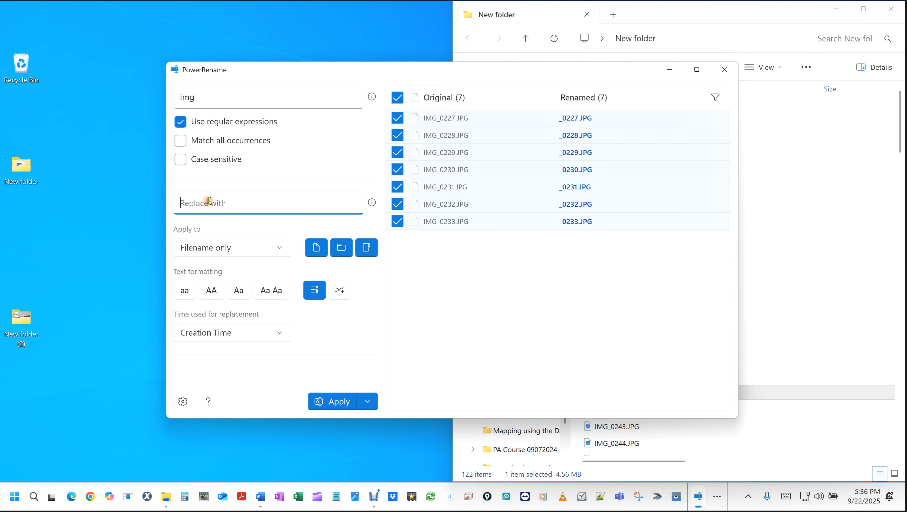
{"action": "type", "text": "Today"}
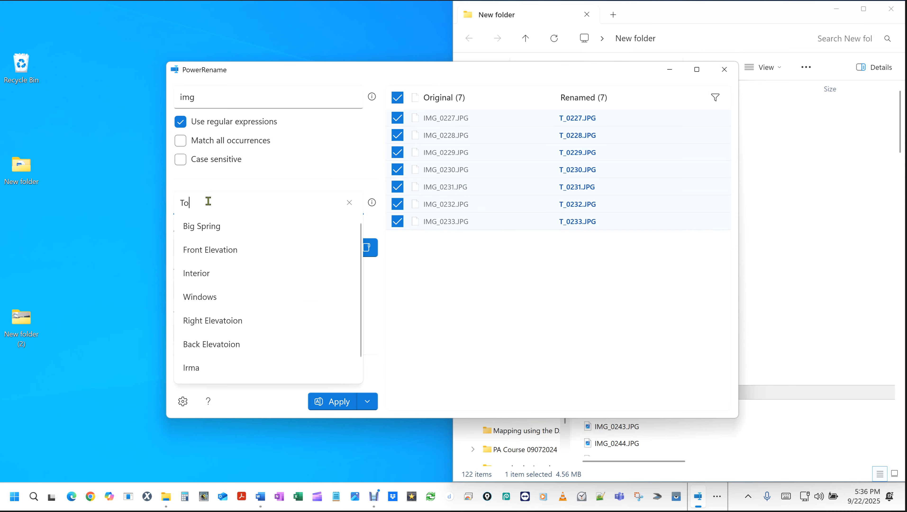
{"action": "left_click", "coordinate": [576, 121]}
{"action": "key", "text": "ctrl"}
{"action": "key", "text": "ctrl"}
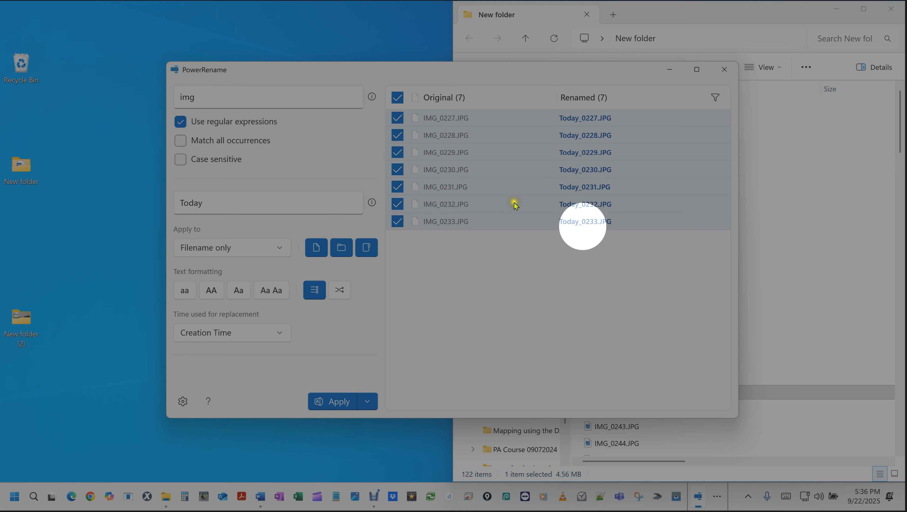
Extend the search text to img_ so the underscore is replaced as well.
{"action": "left_click", "coordinate": [204, 99]}
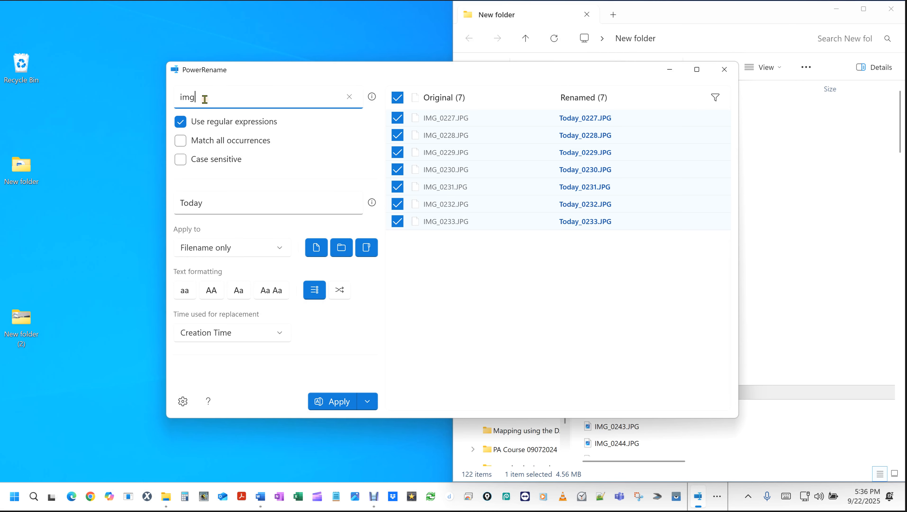
{"action": "type", "text": "_"}
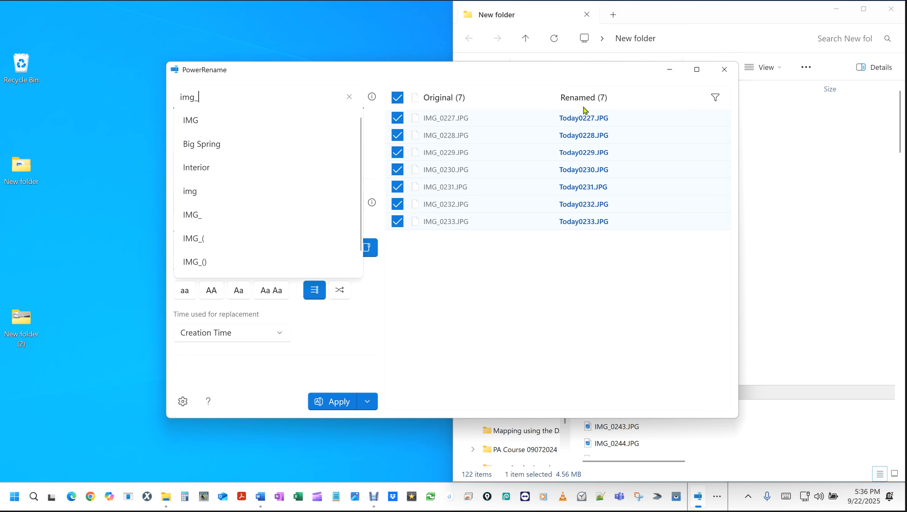
{"action": "left_click", "coordinate": [626, 169]}
{"action": "left_click", "coordinate": [583, 123]}
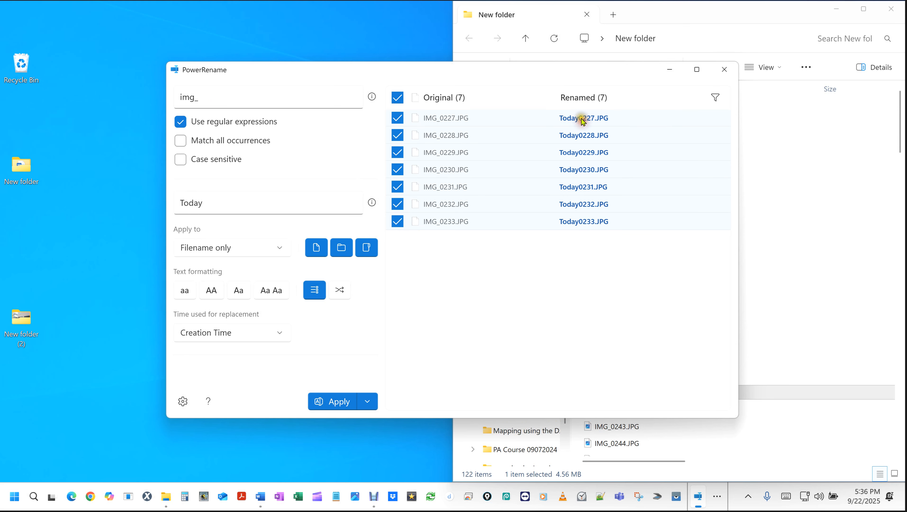
{"action": "left_click", "coordinate": [579, 118]}
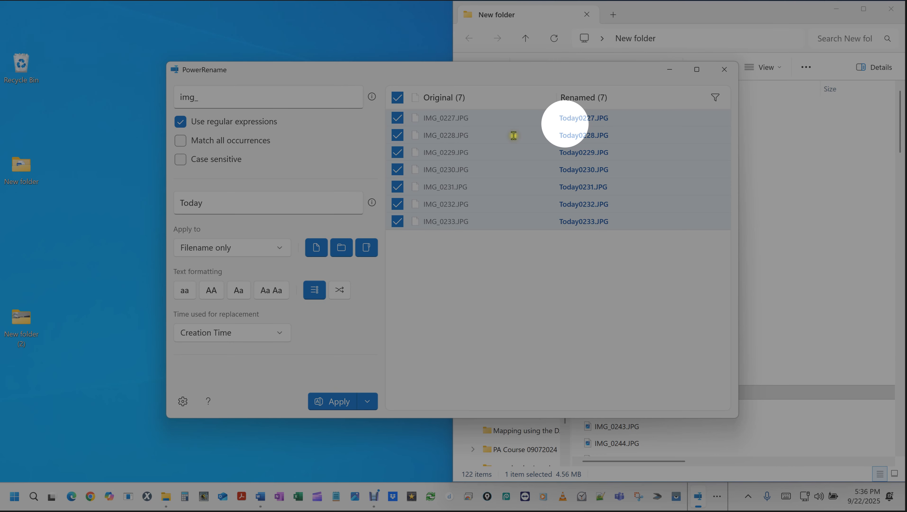
Add a trailing space after Today in the replacement text to separate it from the file numbers.
{"action": "left_click", "coordinate": [214, 203]}
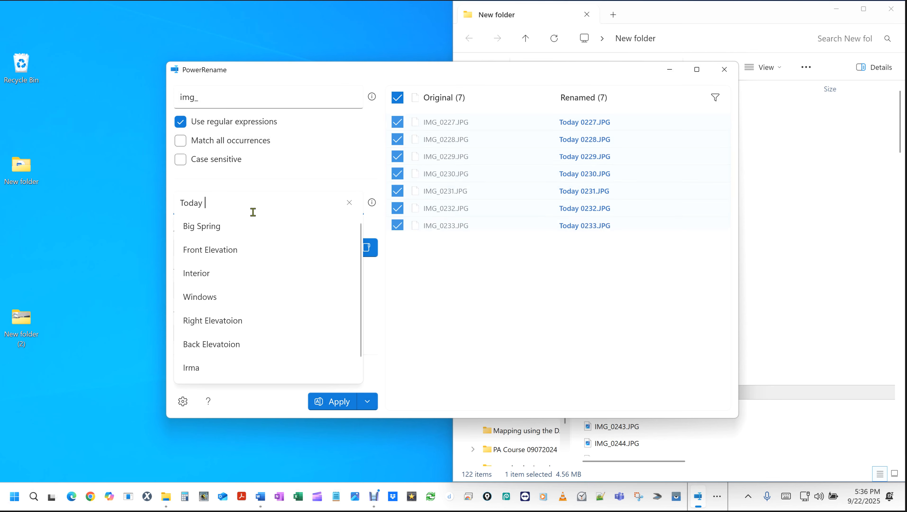
{"action": "left_click", "coordinate": [586, 122]}
{"action": "key", "text": "ctrl"}
{"action": "key", "text": "ctrl"}
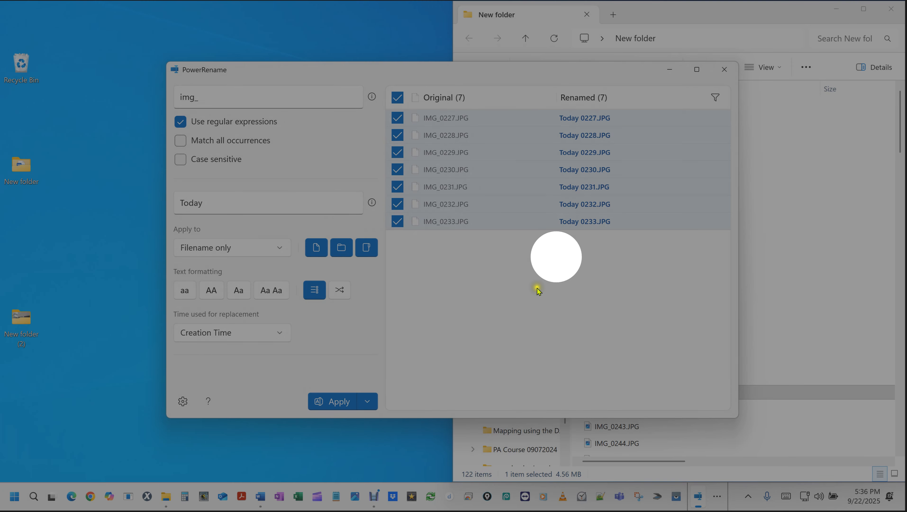
{"action": "left_click", "coordinate": [529, 296]}
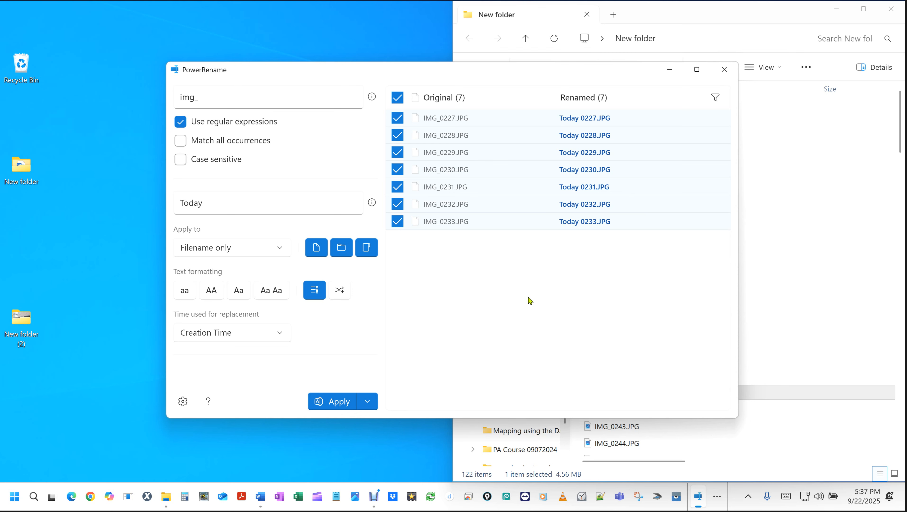
Clear the img_ search text.
{"action": "left_click", "coordinate": [180, 122]}
{"action": "double_click", "coordinate": [226, 94]}
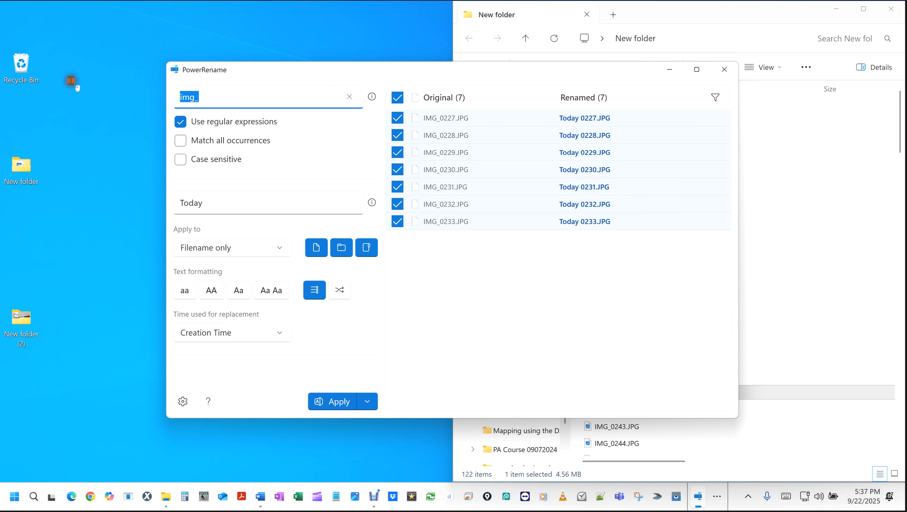
{"action": "key", "text": "BackSpace"}
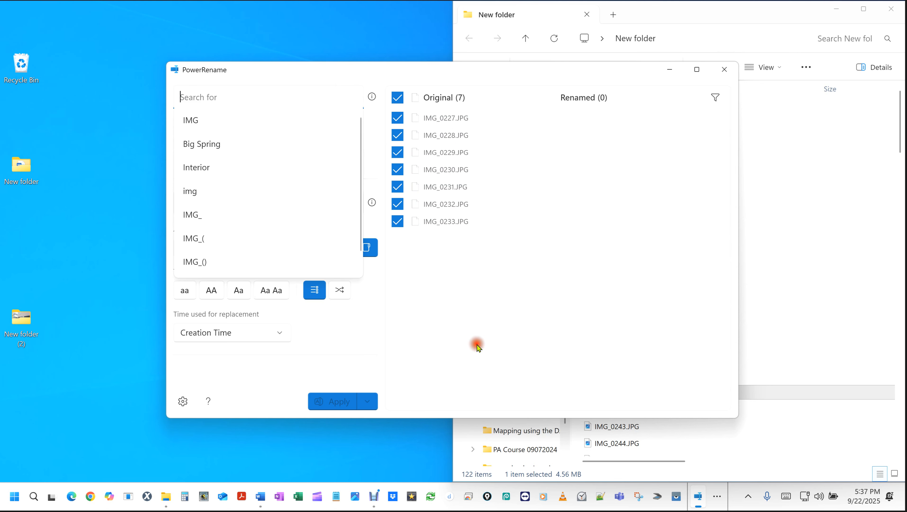
{"action": "left_click", "coordinate": [476, 344]}
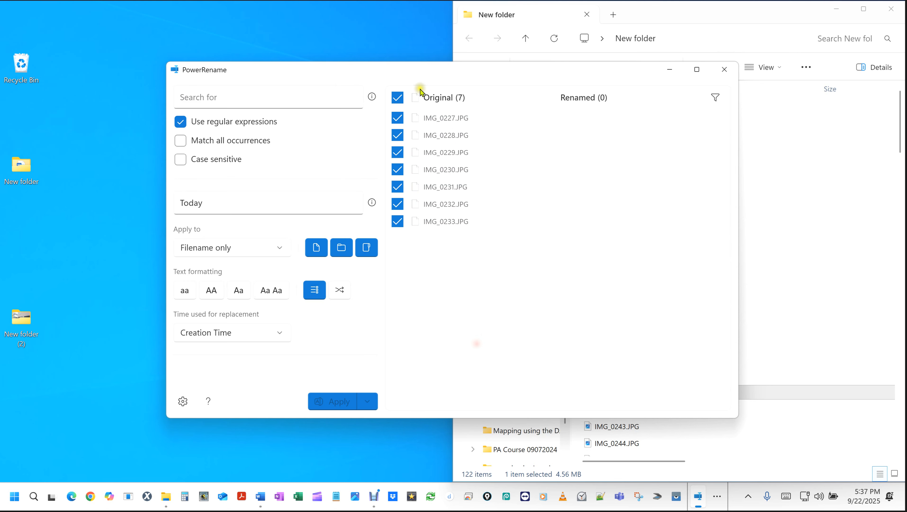
Consult the RegEx help and enter ^ as the search pattern so the replacement text is placed before each original file name.
{"action": "left_click", "coordinate": [373, 97]}
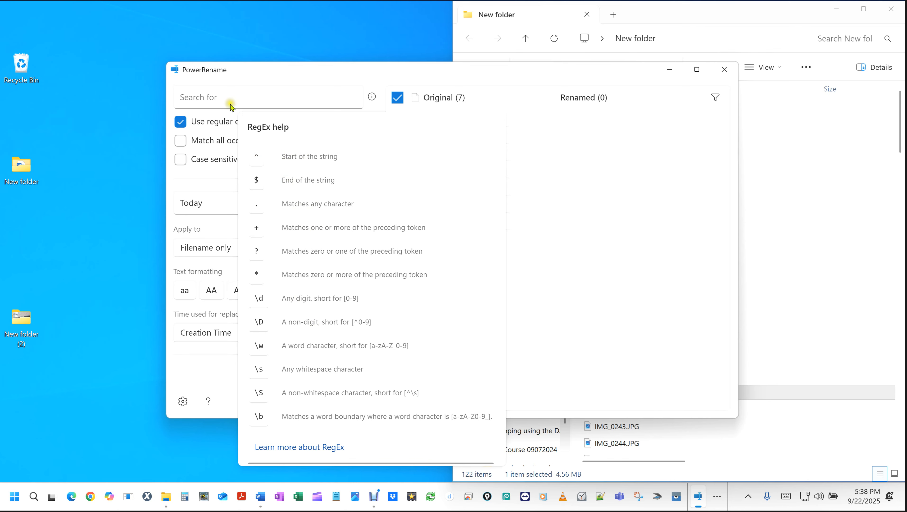
{"action": "left_click", "coordinate": [202, 95]}
{"action": "left_click", "coordinate": [203, 96]}
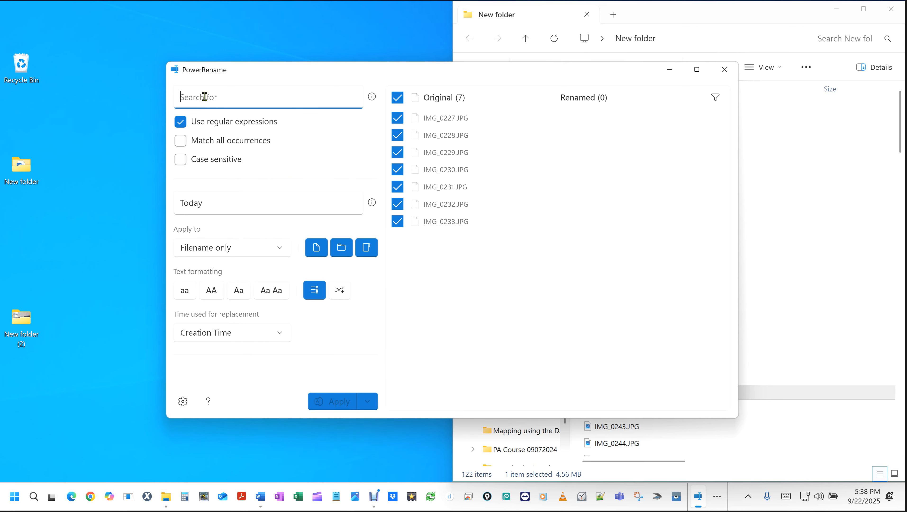
{"action": "type", "text": "^"}
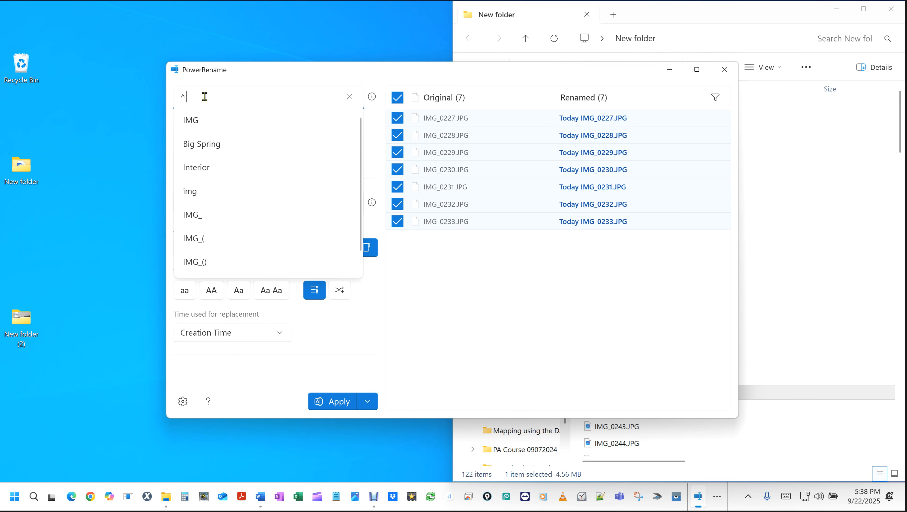
{"action": "left_click", "coordinate": [443, 357]}
{"action": "left_click", "coordinate": [219, 206]}
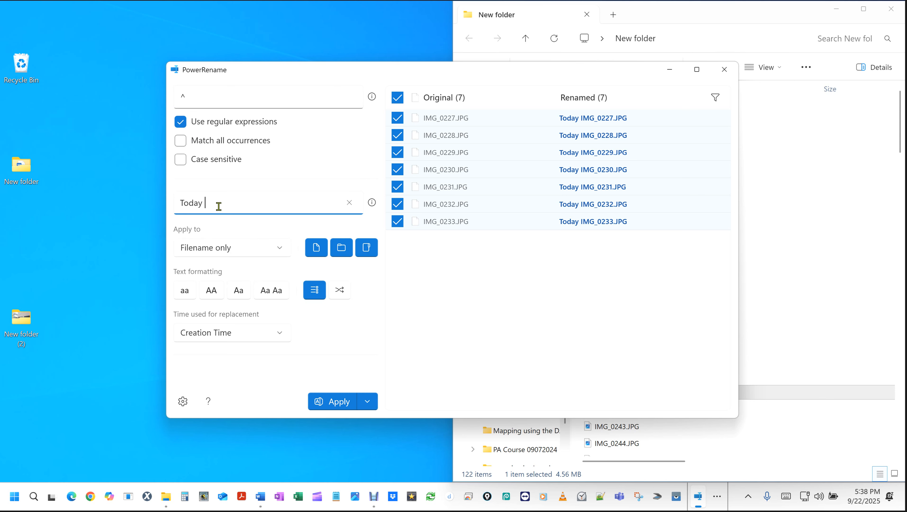
{"action": "left_click", "coordinate": [240, 205]}
{"action": "left_click", "coordinate": [453, 119]}
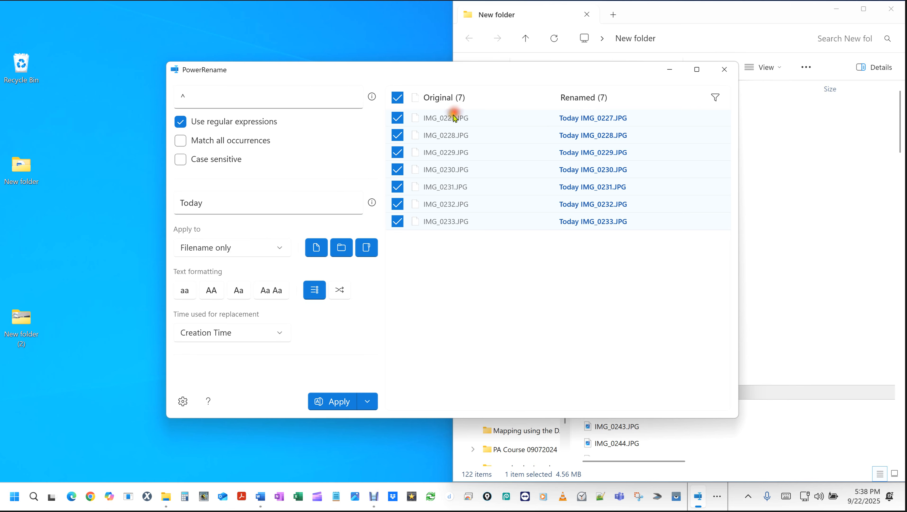
{"action": "left_click", "coordinate": [584, 122]}
{"action": "left_click", "coordinate": [435, 121]}
Remove the ^ pattern from the search text.
{"action": "left_click", "coordinate": [220, 98]}
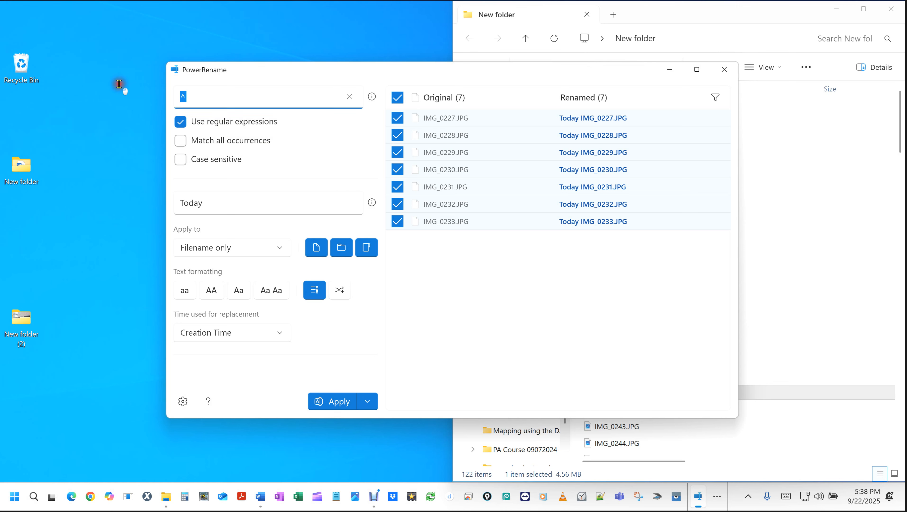
{"action": "left_click", "coordinate": [373, 97]}
{"action": "left_click", "coordinate": [210, 96]}
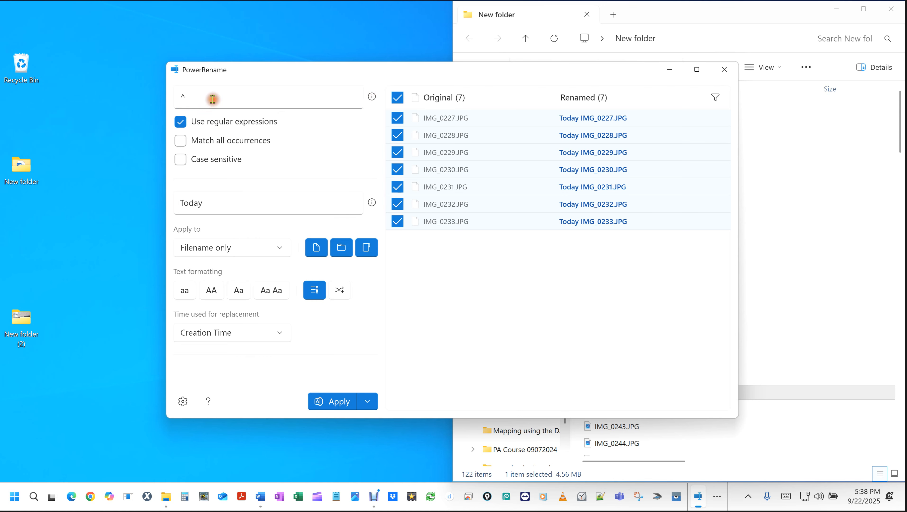
{"action": "key", "text": "BackSpace"}
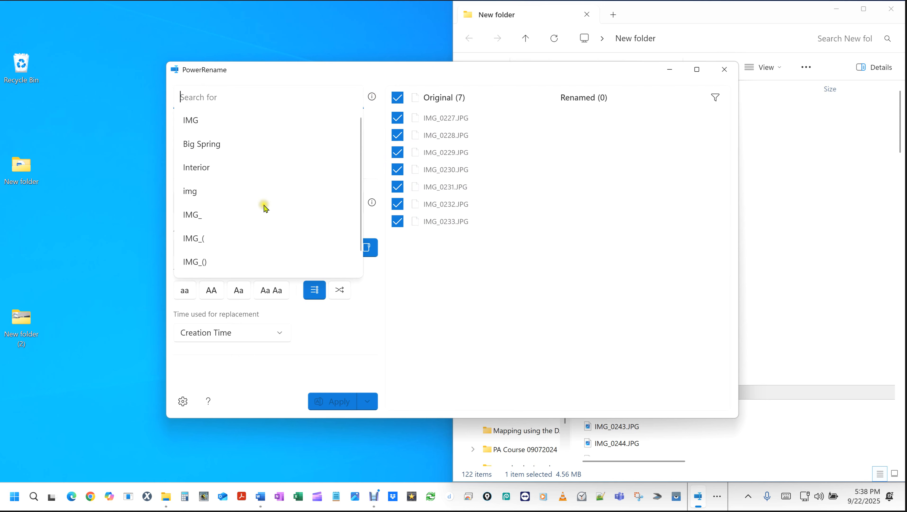
{"action": "left_click", "coordinate": [480, 353]}
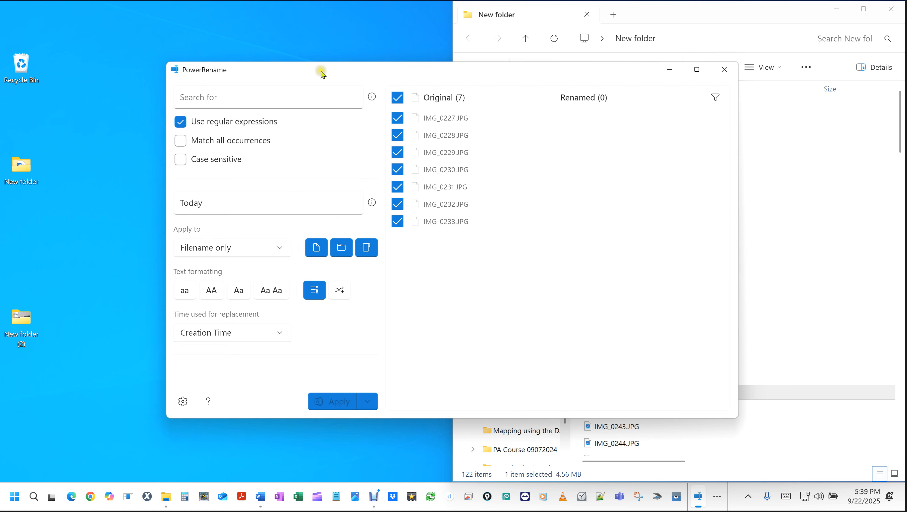
Insert the start-of-string pattern ^ into the search text from the RegEx help list.
{"action": "left_click", "coordinate": [372, 97]}
{"action": "left_click", "coordinate": [274, 156]}
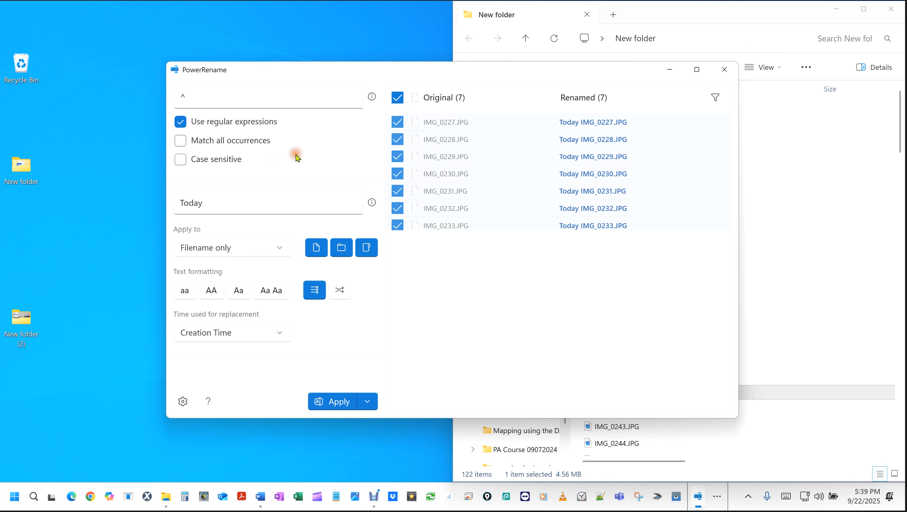
{"action": "left_click", "coordinate": [214, 101]}
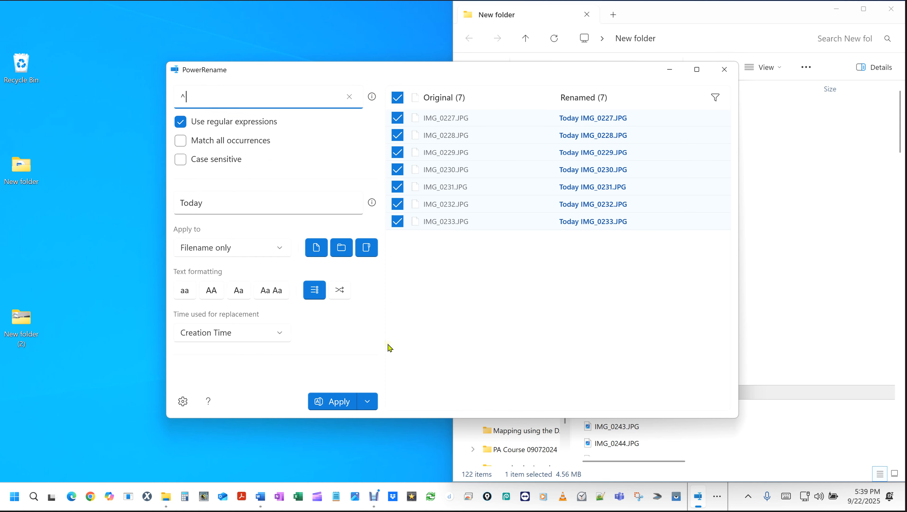
{"action": "left_click", "coordinate": [521, 301]}
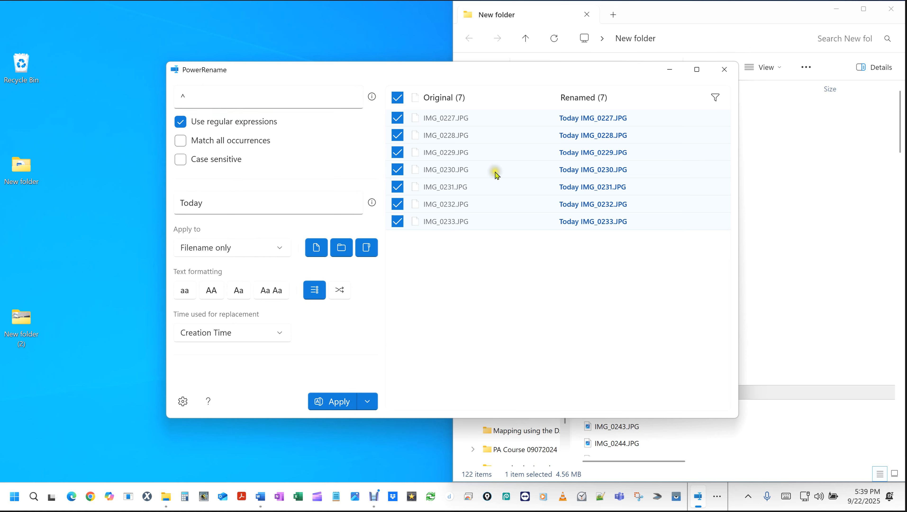
Replace the search pattern with $ to append the replacement text at the end of each file name.
{"action": "left_click_drag", "start_coordinate": [209, 91], "coordinate": [150, 92]}
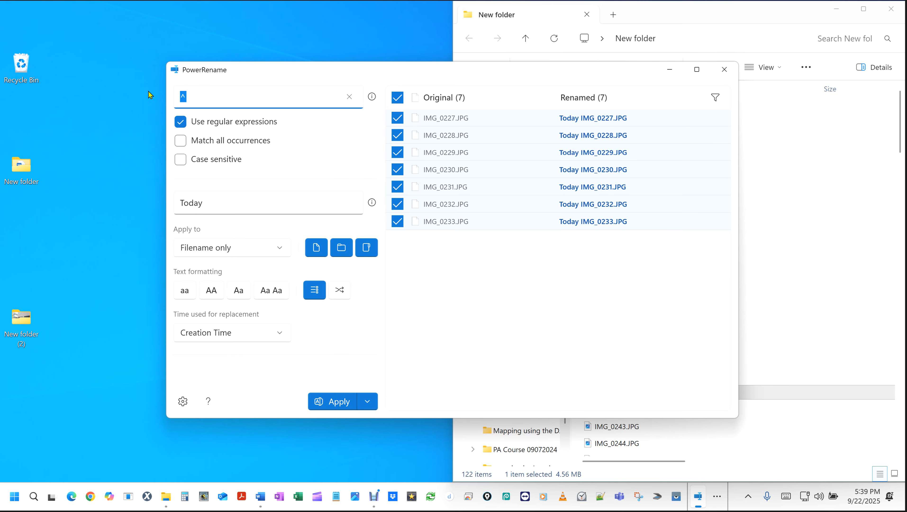
{"action": "type", "text": "$"}
{"action": "left_click", "coordinate": [585, 332]}
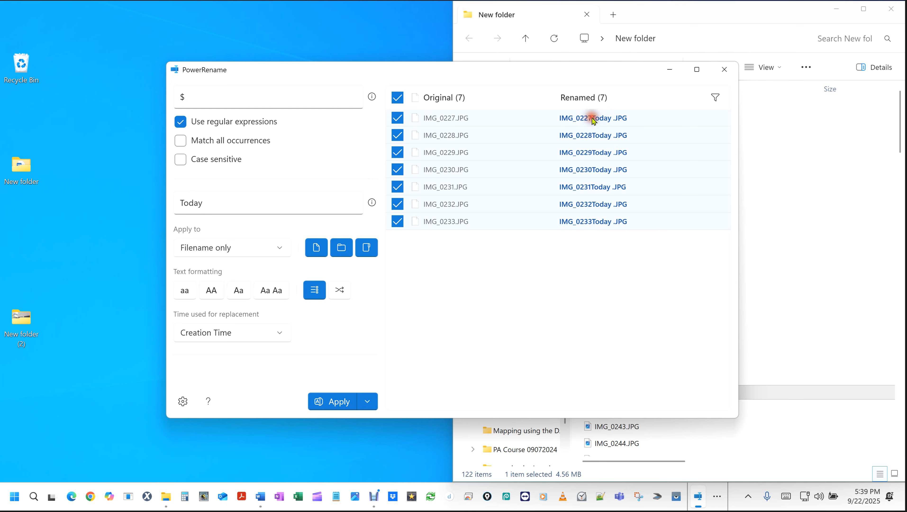
{"action": "key", "text": "ctrl"}
{"action": "key", "text": "ctrl"}
Remove the trailing space after Today in the replacement text and check the previewed names.
{"action": "left_click", "coordinate": [242, 202]}
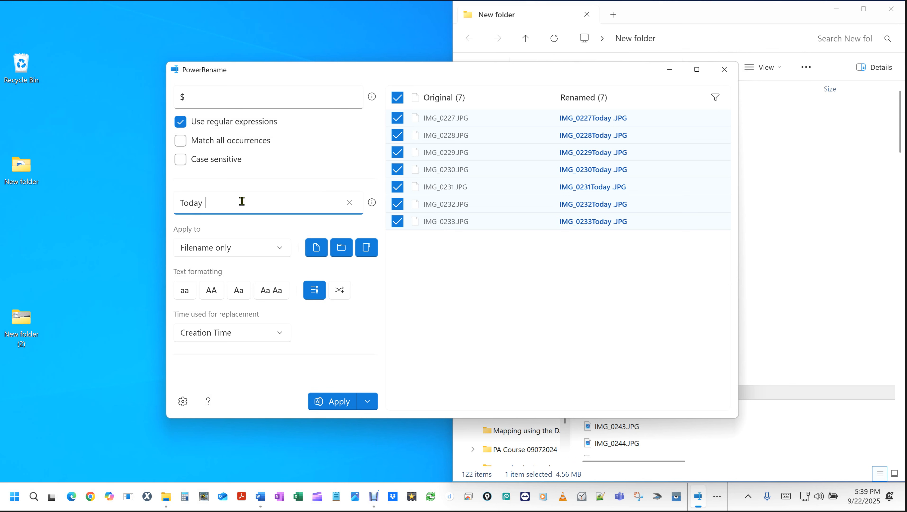
{"action": "key", "text": "BackSpace"}
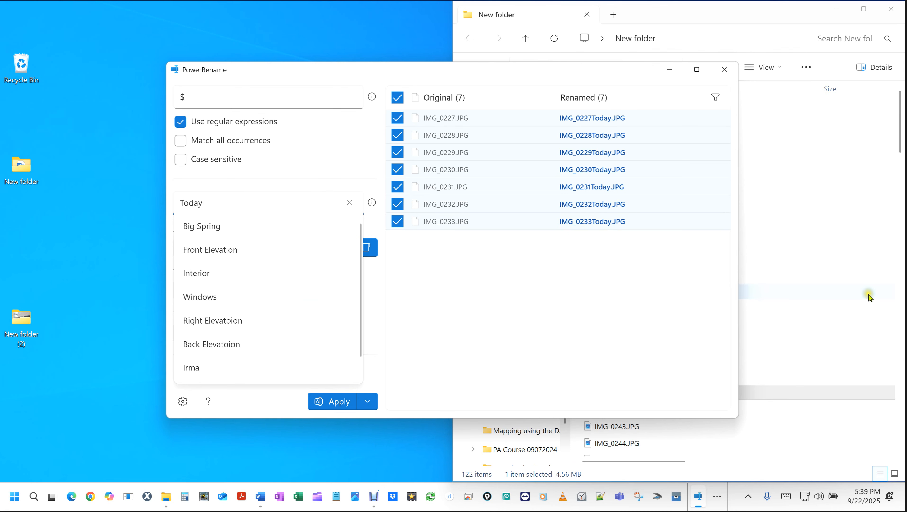
{"action": "left_click", "coordinate": [591, 118]}
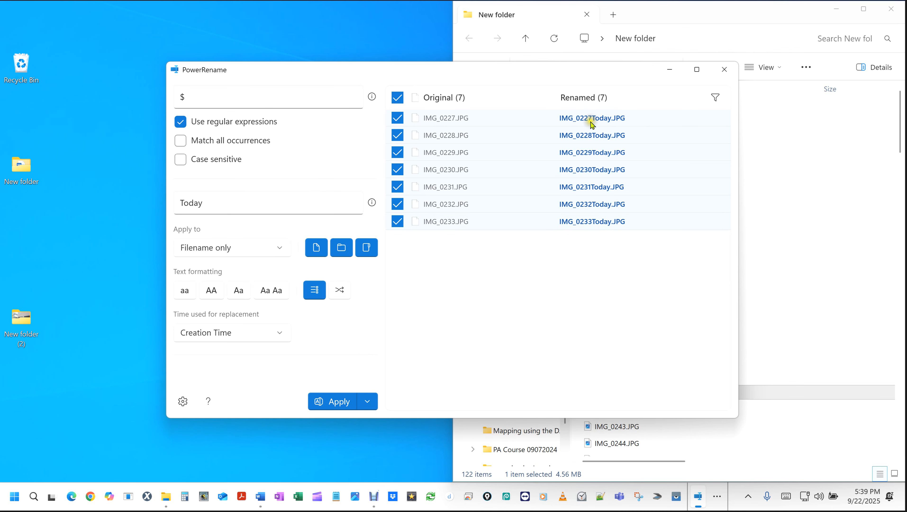
{"action": "key", "text": "ctrl"}
{"action": "key", "text": "ctrl"}
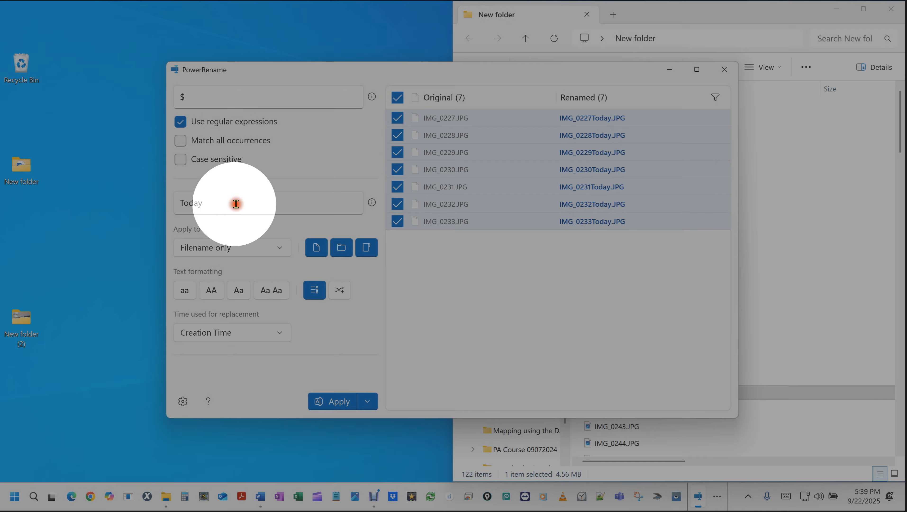
Insert a space before Today in the replacement text and check the previewed names.
{"action": "left_click", "coordinate": [181, 205]}
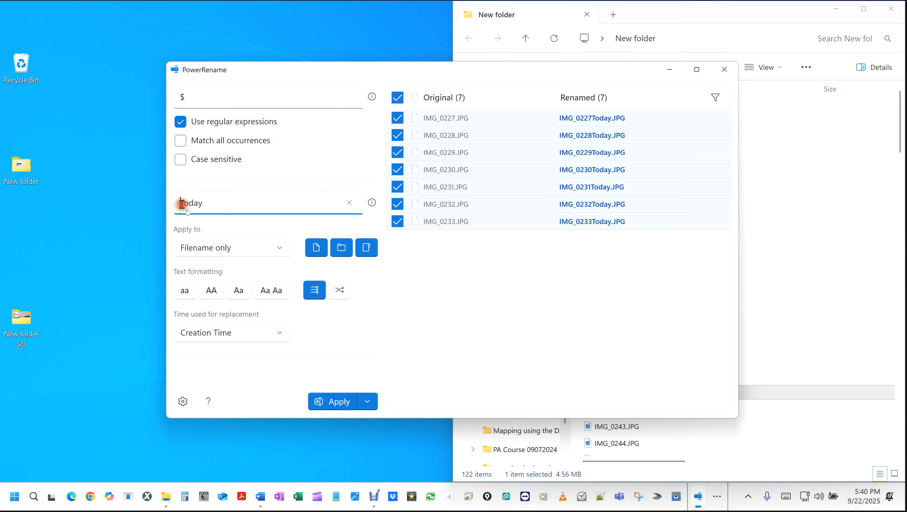
{"action": "left_click", "coordinate": [658, 167]}
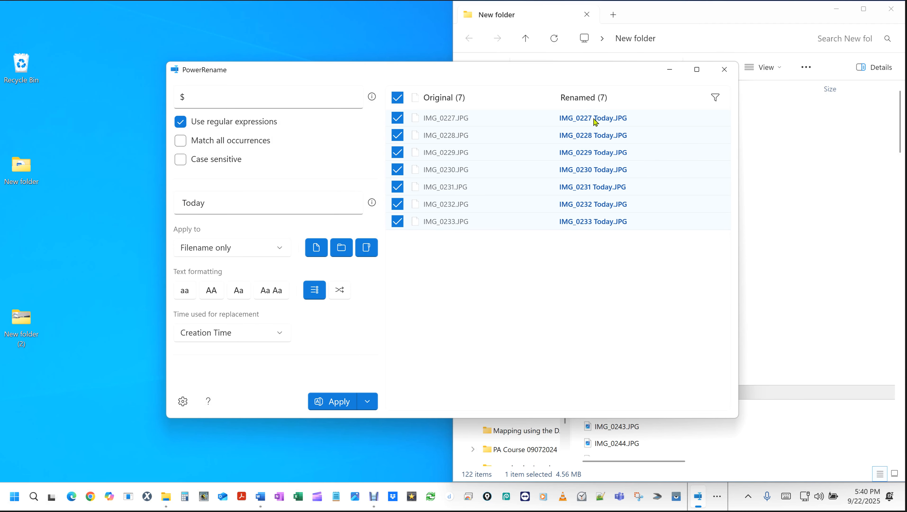
{"action": "key", "text": "ctrl"}
{"action": "key", "text": "ctrl"}
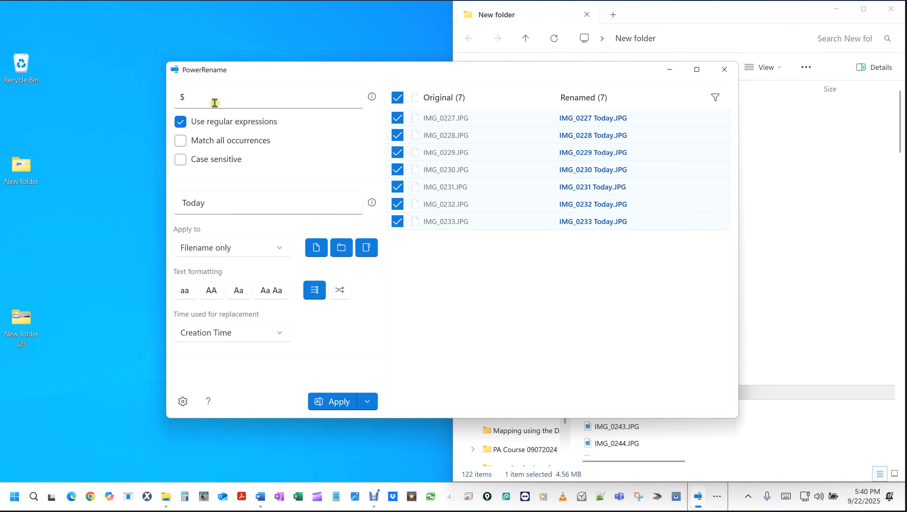
Examine the end-of-string search pattern and compare the original file names with the previewed ones.
{"action": "double_click", "coordinate": [214, 103]}
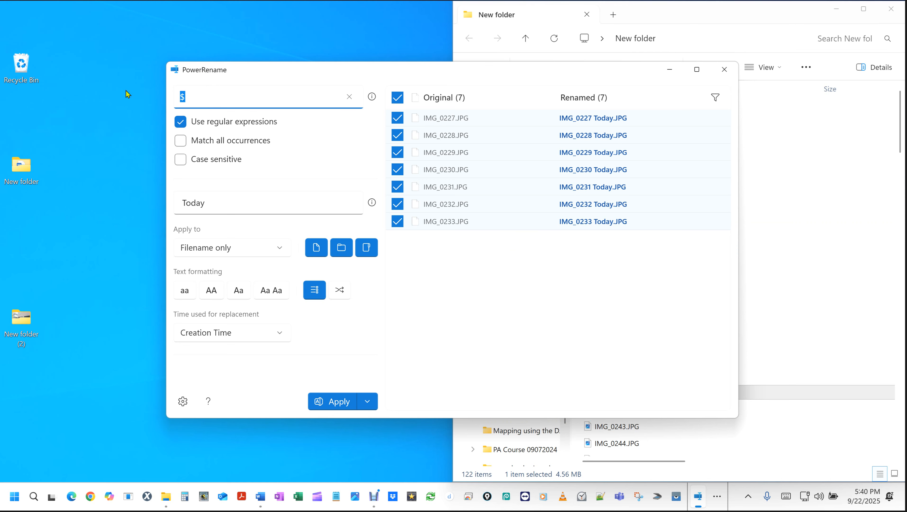
{"action": "left_click", "coordinate": [624, 328]}
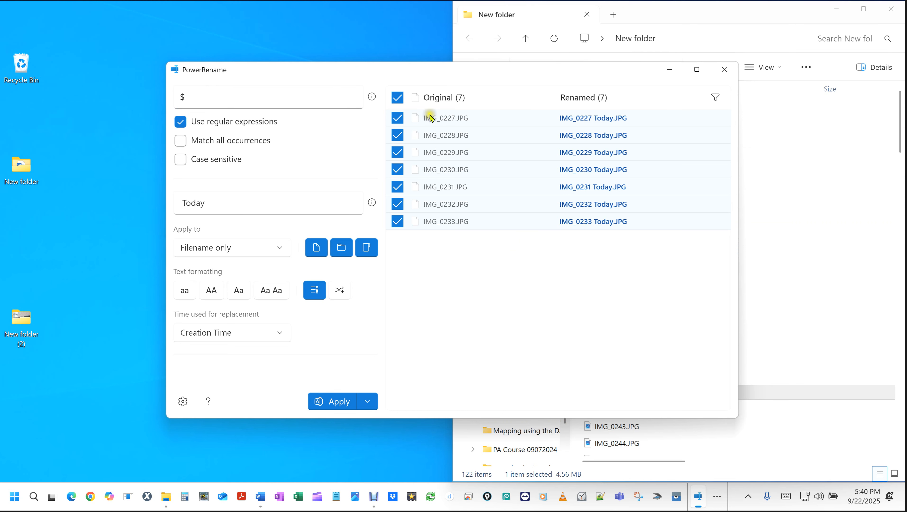
{"action": "key", "text": "ctrl"}
{"action": "key", "text": "ctrl"}
{"action": "left_click", "coordinate": [436, 119]}
{"action": "key", "text": "ctrl"}
{"action": "key", "text": "ctrl"}
{"action": "left_click", "coordinate": [600, 247]}
{"action": "key", "text": "ctrl"}
{"action": "key", "text": "ctrl"}
Replace the search pattern with the any-character token . and add a space after Today in the replacement text.
{"action": "left_click", "coordinate": [373, 97]}
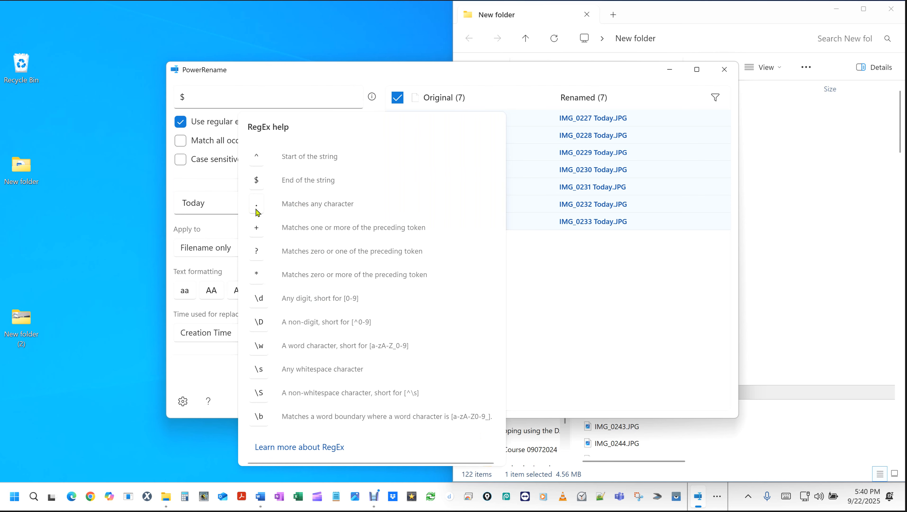
{"action": "left_click", "coordinate": [209, 96]}
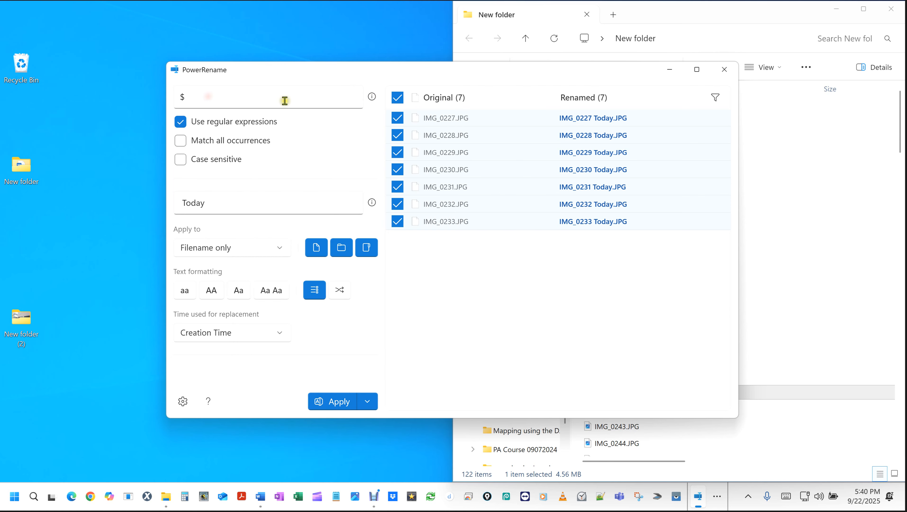
{"action": "key", "text": "BackSpace"}
{"action": "type", "text": "."}
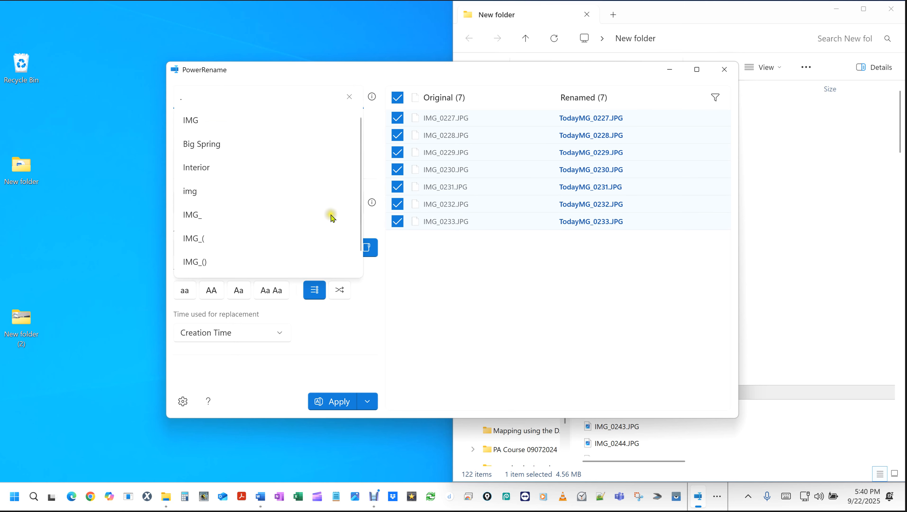
{"action": "left_click", "coordinate": [523, 309]}
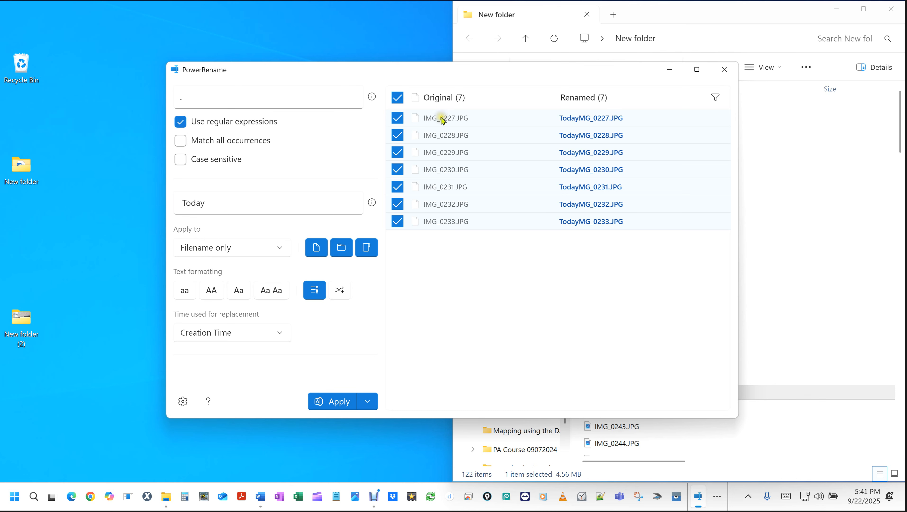
{"action": "left_click", "coordinate": [231, 205]}
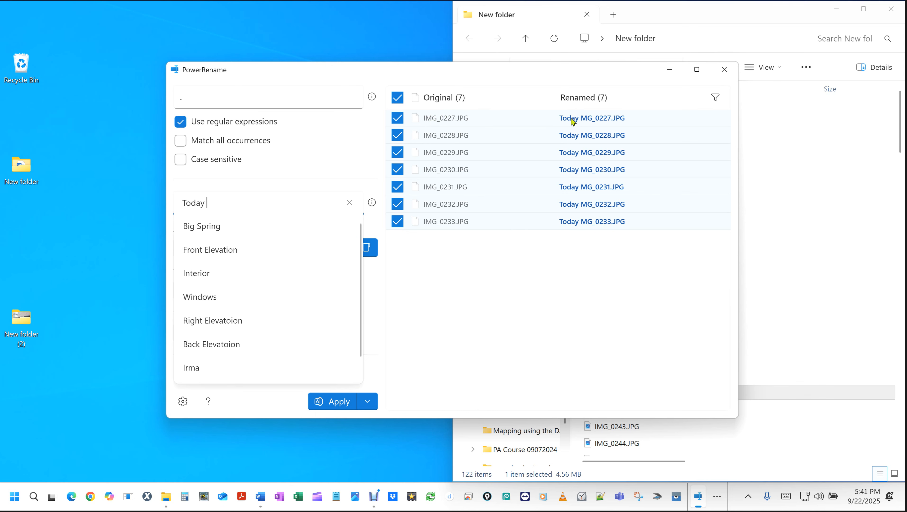
Set the search pattern to .* to match the whole of each file name.
{"action": "left_click", "coordinate": [208, 97]}
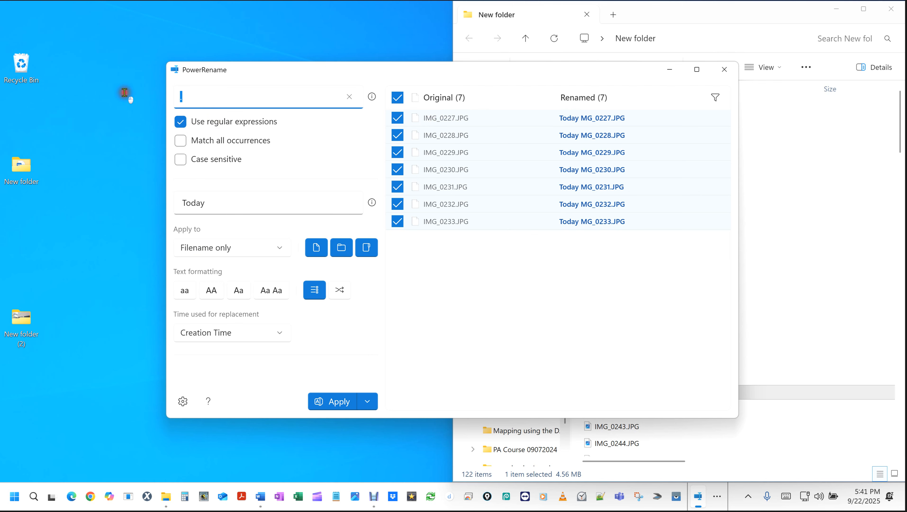
{"action": "type", "text": "."}
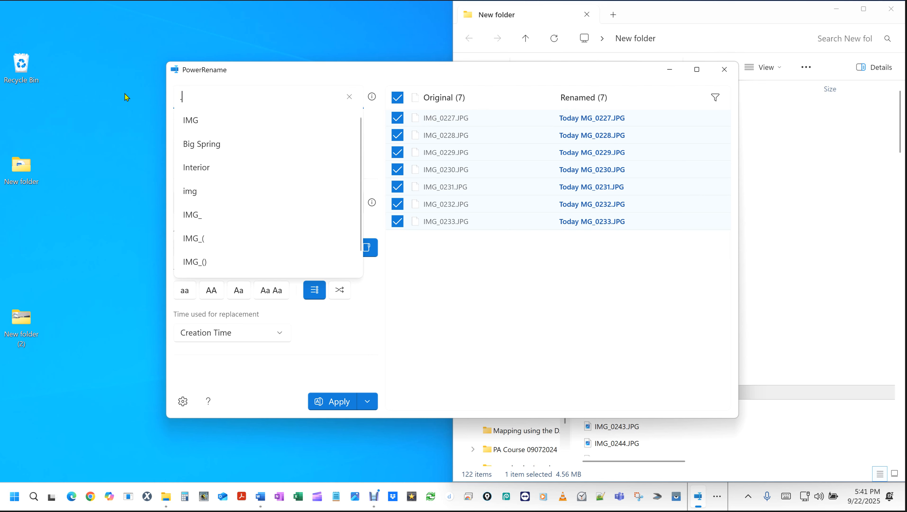
{"action": "type", "text": "*"}
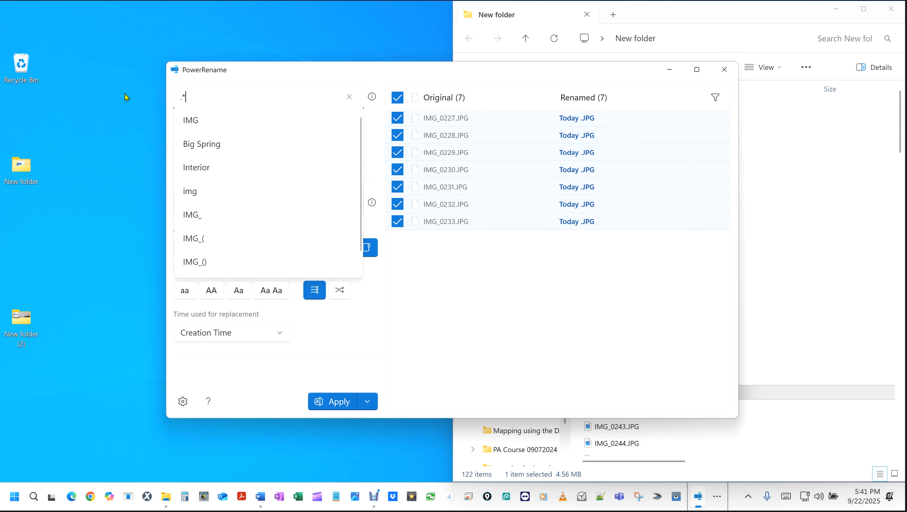
{"action": "left_click", "coordinate": [504, 291]}
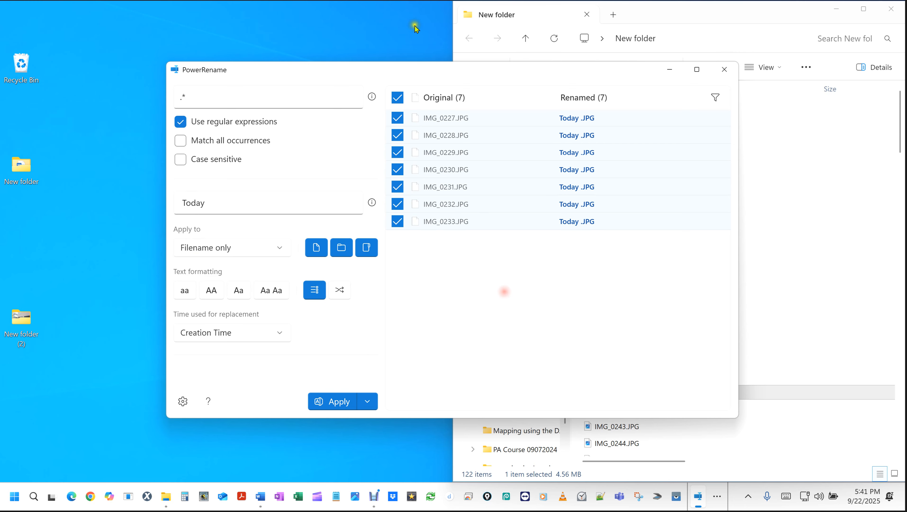
{"action": "left_click", "coordinate": [429, 118]}
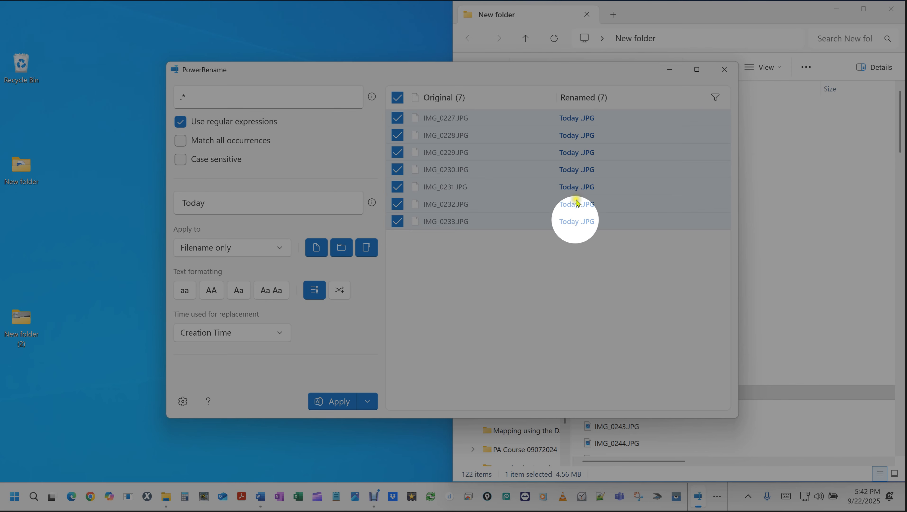
Change the replacement text from Today to What ever.
{"action": "left_click", "coordinate": [223, 203]}
{"action": "double_click", "coordinate": [231, 203]}
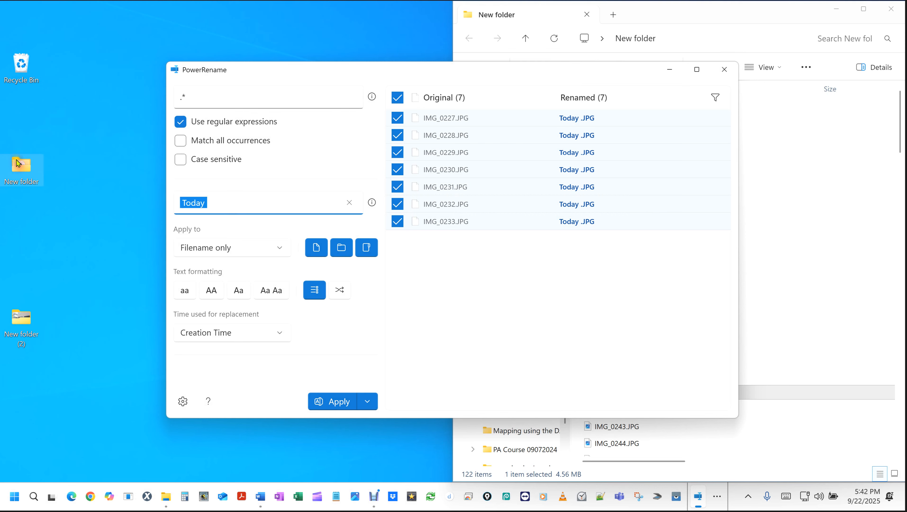
{"action": "type", "text": "Wa"}
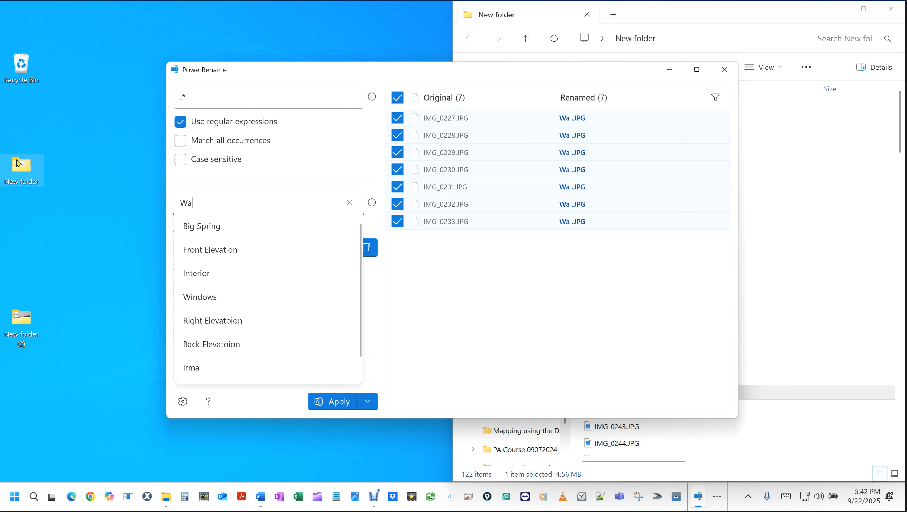
{"action": "type", "text": "hat "}
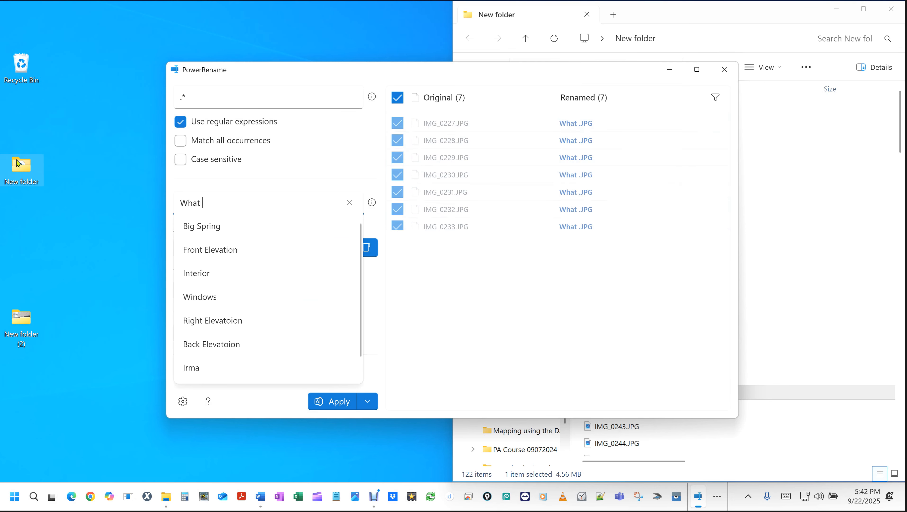
{"action": "type", "text": "ever"}
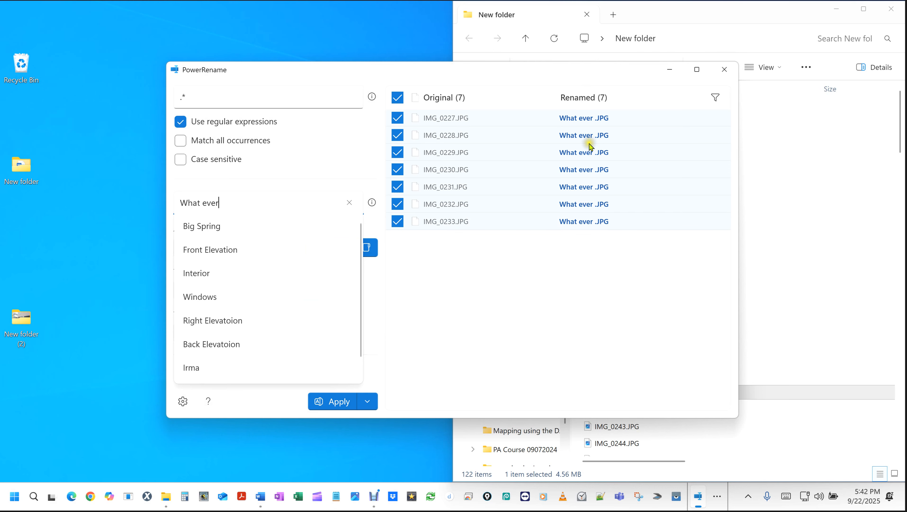
{"action": "left_click", "coordinate": [587, 143]}
{"action": "left_click", "coordinate": [585, 122]}
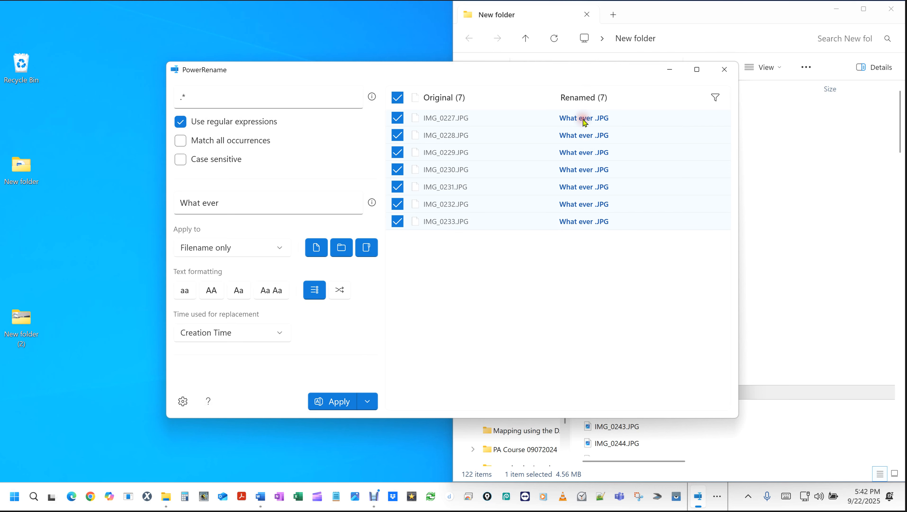
Examine the previewed names and the tokens in the RegEx help list for the search text.
{"action": "left_click", "coordinate": [582, 119]}
{"action": "key", "text": "ctrl"}
{"action": "key", "text": "ctrl"}
{"action": "left_click", "coordinate": [593, 126]}
{"action": "left_click", "coordinate": [373, 97]}
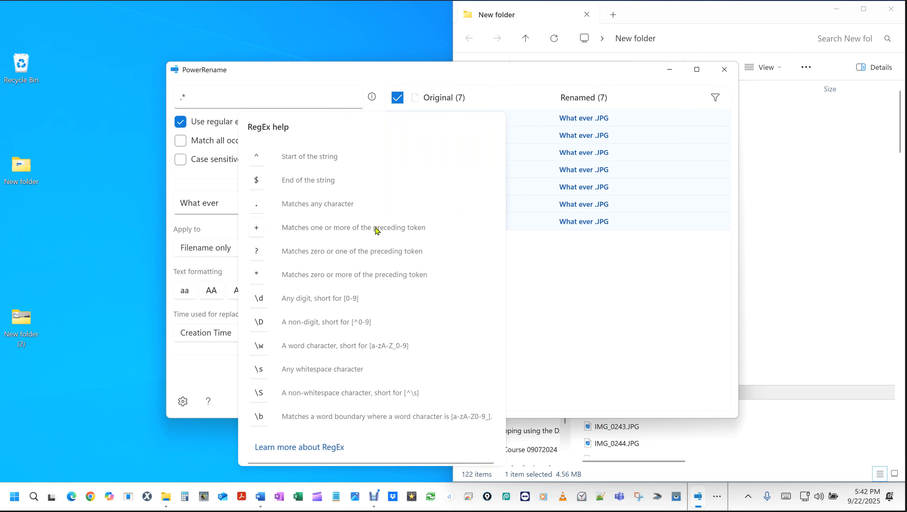
{"action": "left_click", "coordinate": [283, 324]}
{"action": "left_click", "coordinate": [544, 322]}
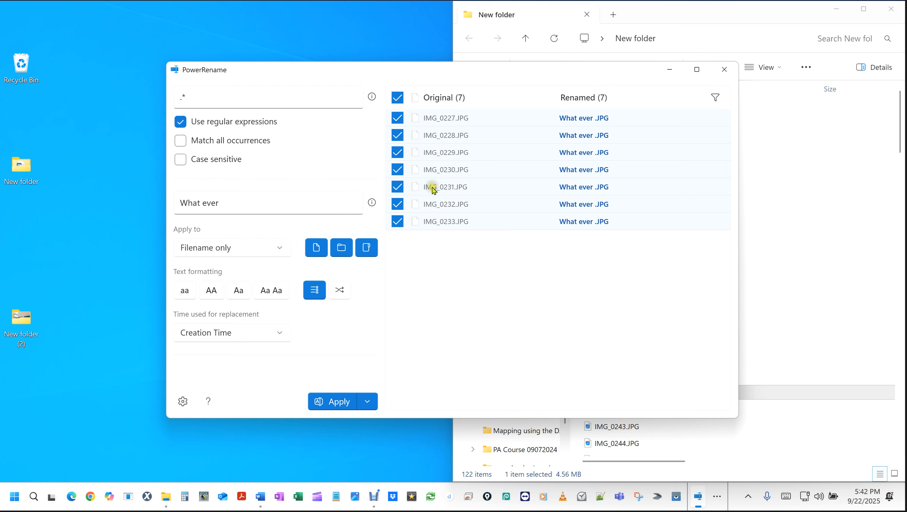
{"action": "left_click", "coordinate": [372, 97]}
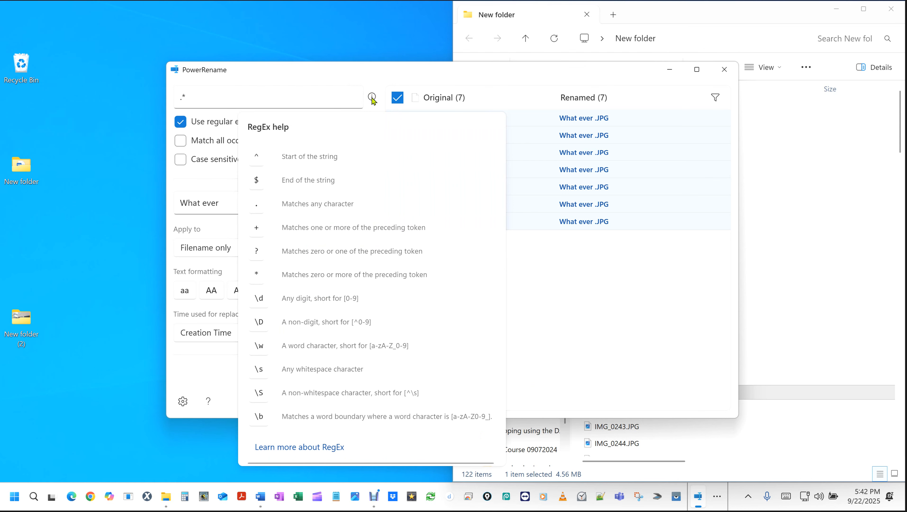
{"action": "left_click", "coordinate": [561, 330]}
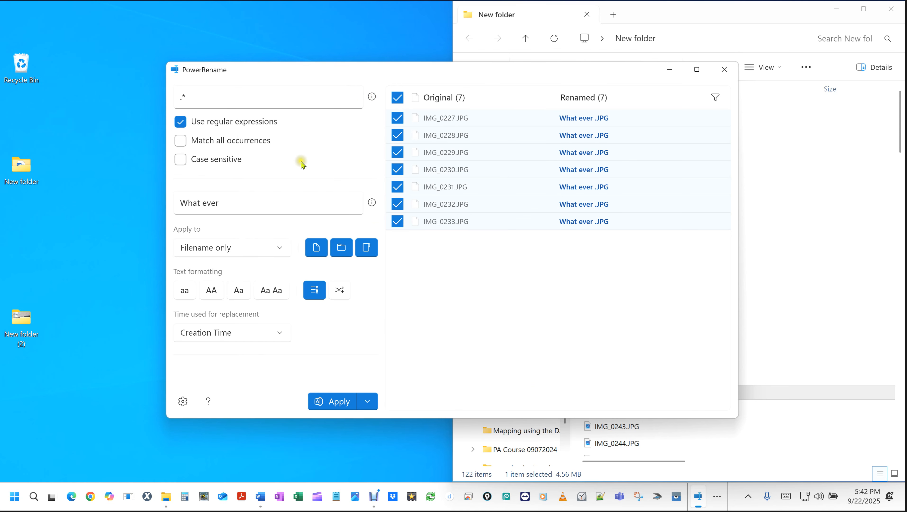
Replace the search pattern with img_ to match the prefix of each file name.
{"action": "left_click_drag", "start_coordinate": [241, 97], "coordinate": [133, 92]}
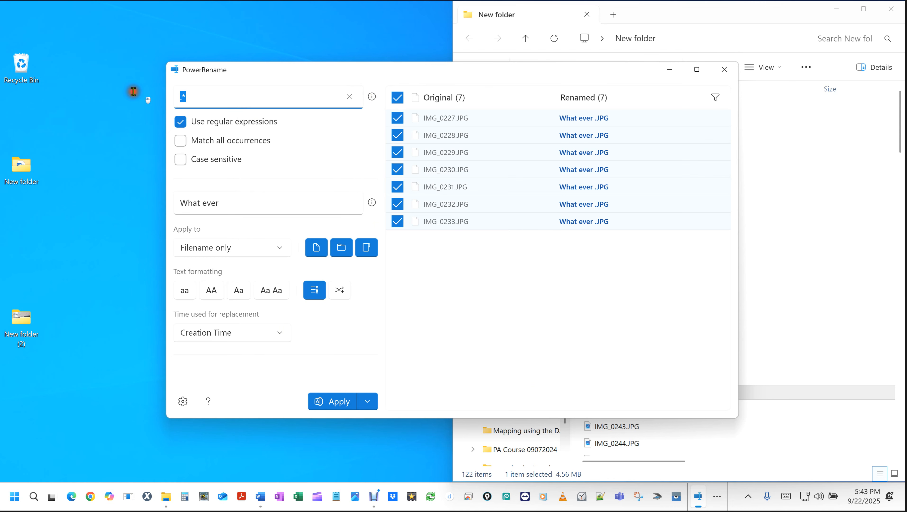
{"action": "type", "text": "i"}
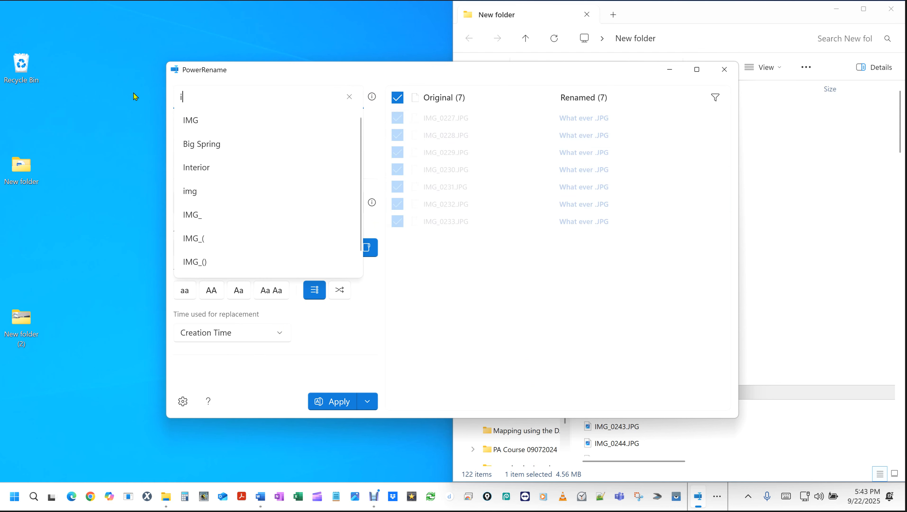
{"action": "type", "text": "mg)("}
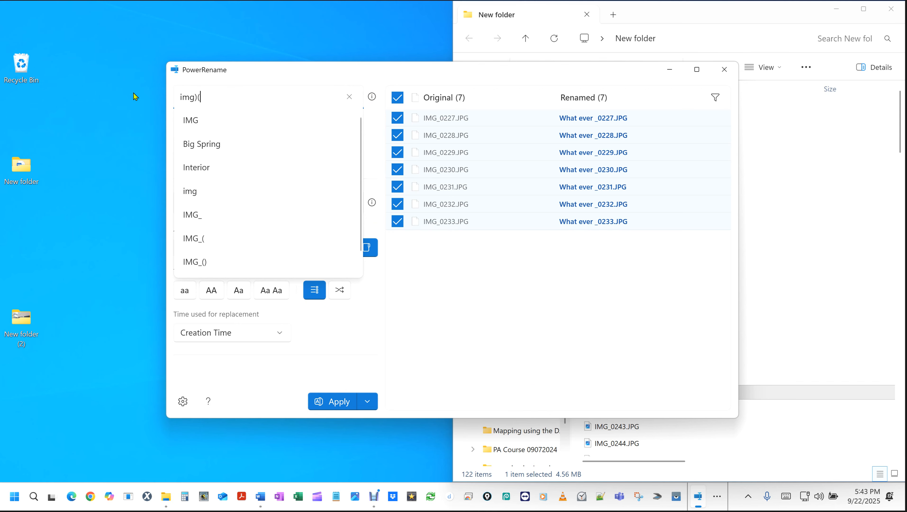
{"action": "key", "text": "BackSpace"}
{"action": "key", "text": "BackSpace"}
{"action": "type", "text": "_"}
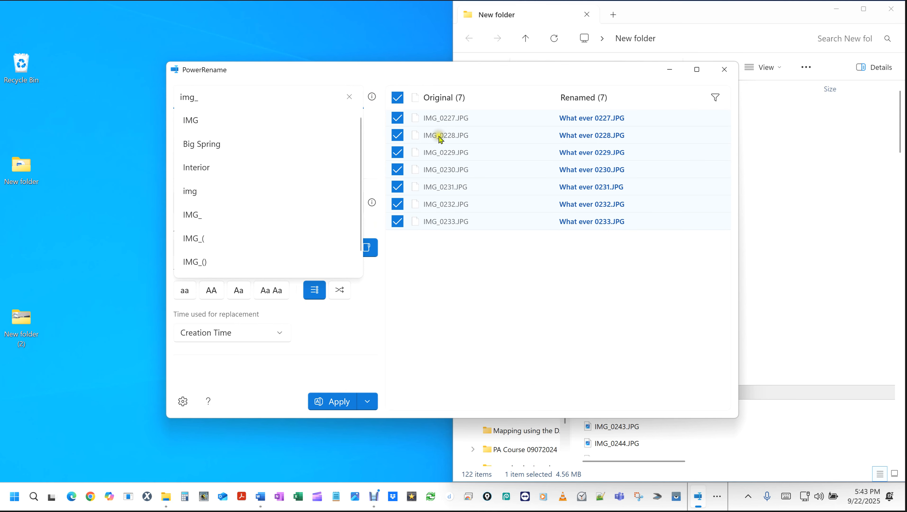
{"action": "left_click", "coordinate": [451, 123]}
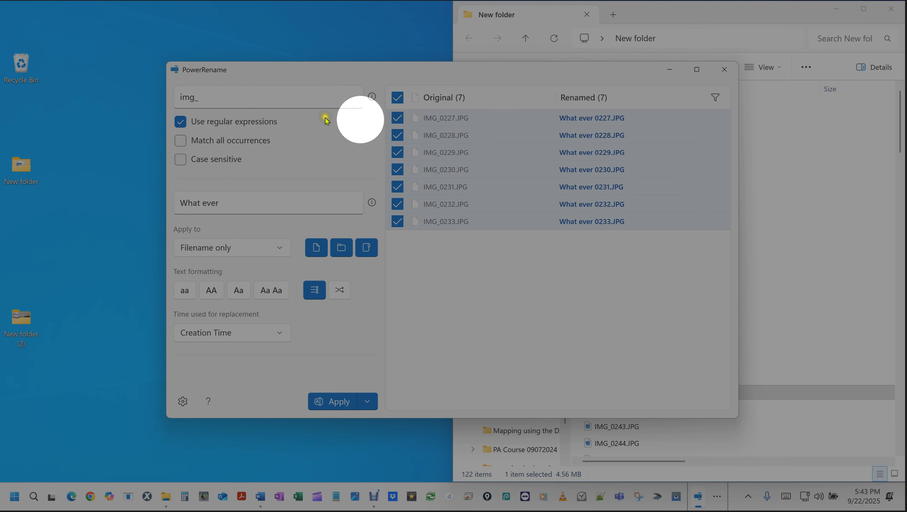
Consult the RegEx help list and append the digit token \d to the img_ search pattern.
{"action": "left_click", "coordinate": [210, 101]}
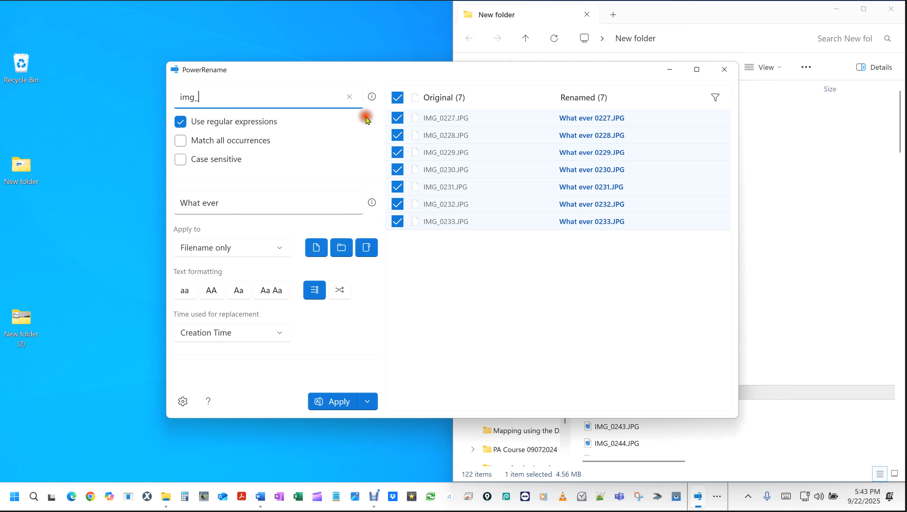
{"action": "left_click", "coordinate": [372, 96]}
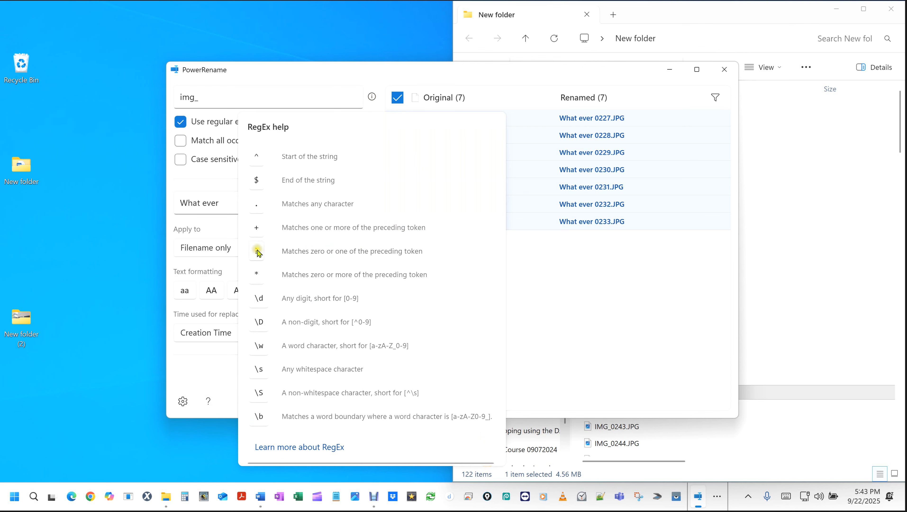
{"action": "left_click", "coordinate": [217, 99]}
{"action": "left_click", "coordinate": [219, 95]}
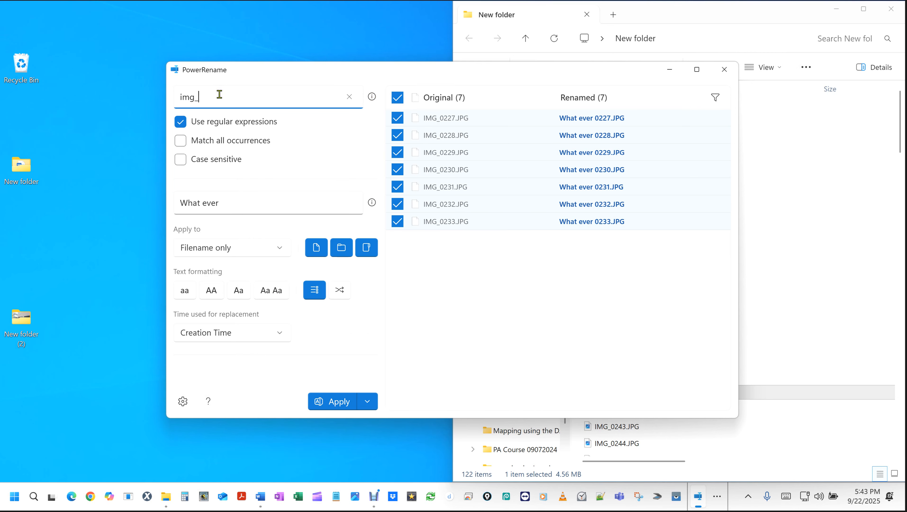
{"action": "type", "text": "\\"}
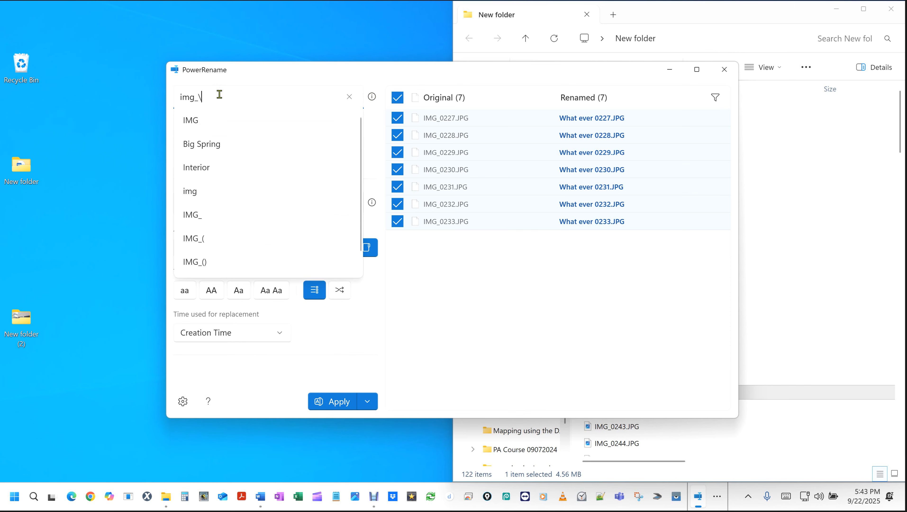
{"action": "type", "text": "d"}
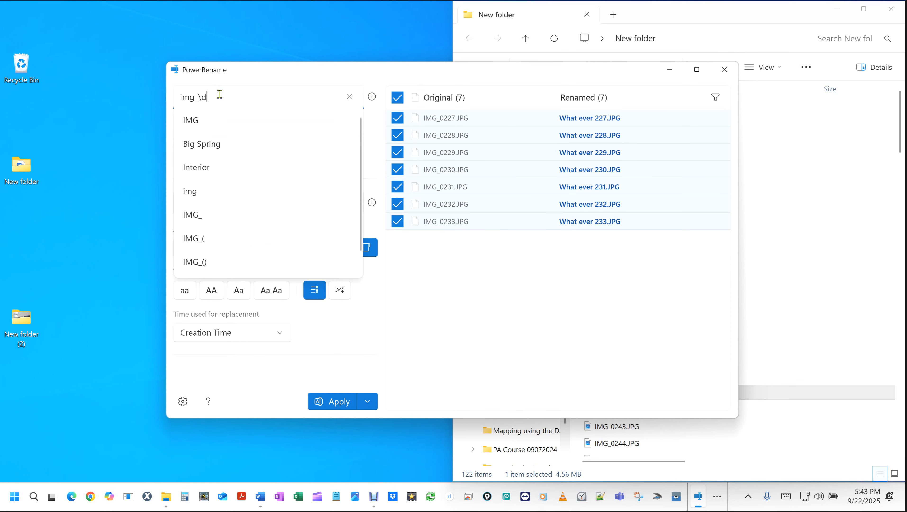
{"action": "left_click", "coordinate": [489, 331]}
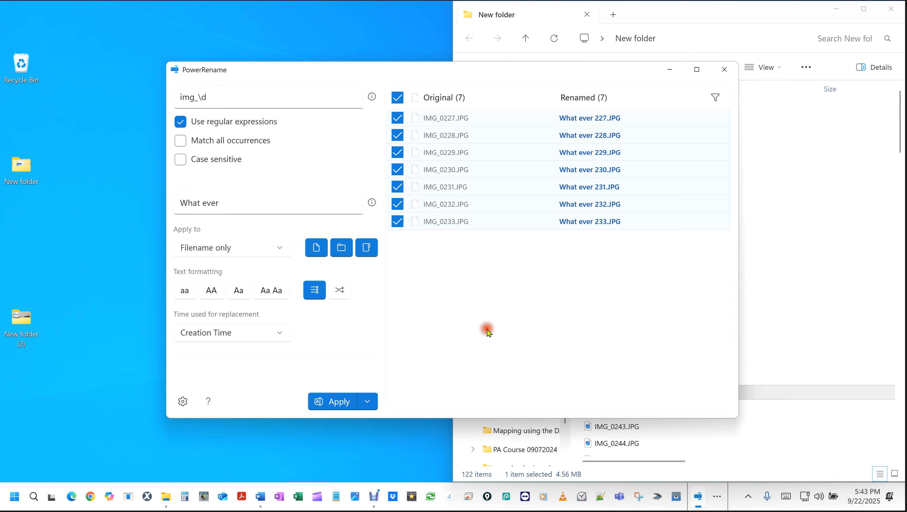
Append a second digit token to the search pattern, making it img_\d\d, and compare the previewed names with the originals.
{"action": "key", "text": "ctrl"}
{"action": "key", "text": "ctrl"}
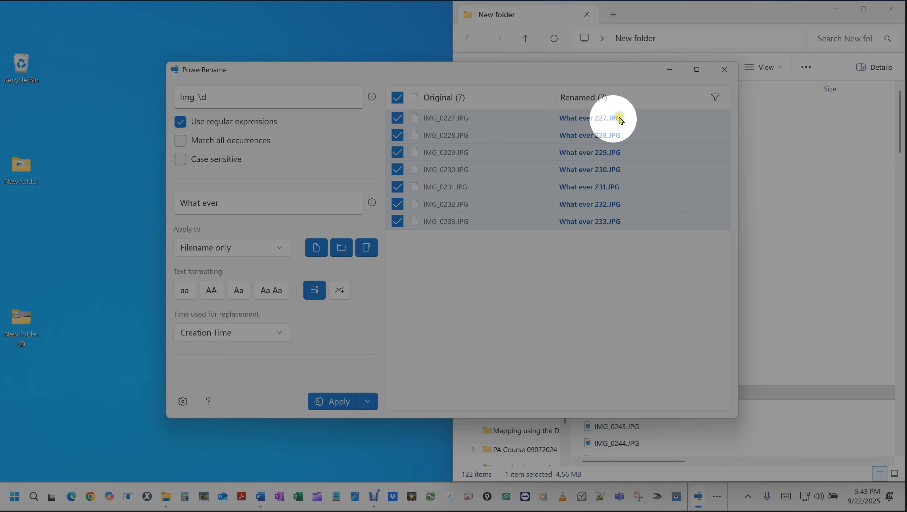
{"action": "left_click", "coordinate": [599, 121]}
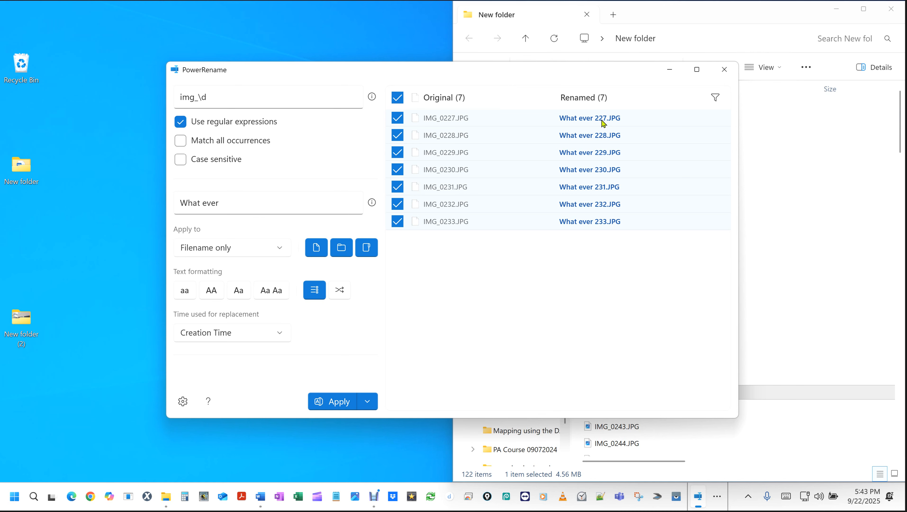
{"action": "left_click", "coordinate": [227, 98]}
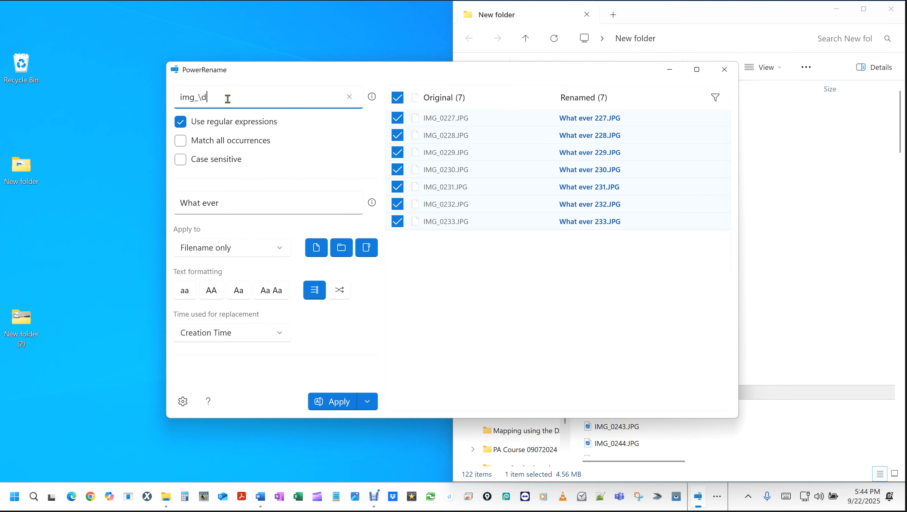
{"action": "type", "text": "\\d"}
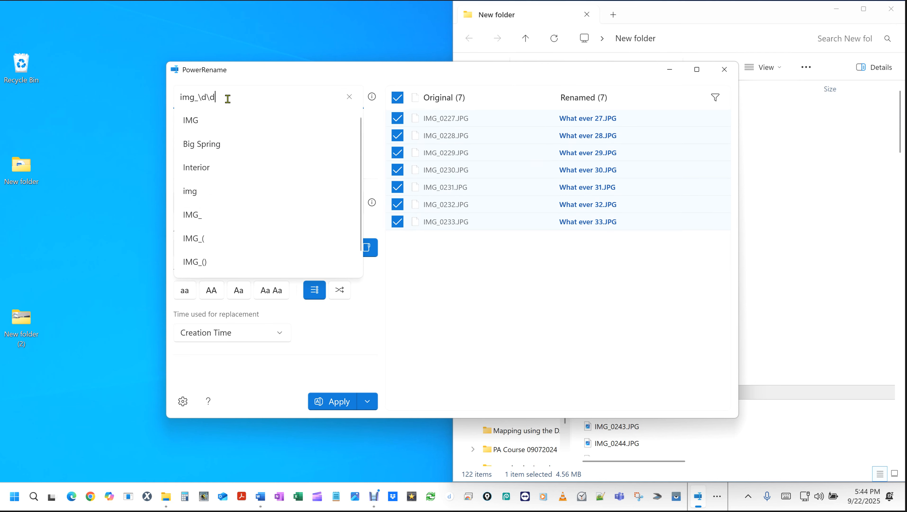
{"action": "left_click", "coordinate": [497, 307]}
{"action": "left_click", "coordinate": [451, 120]}
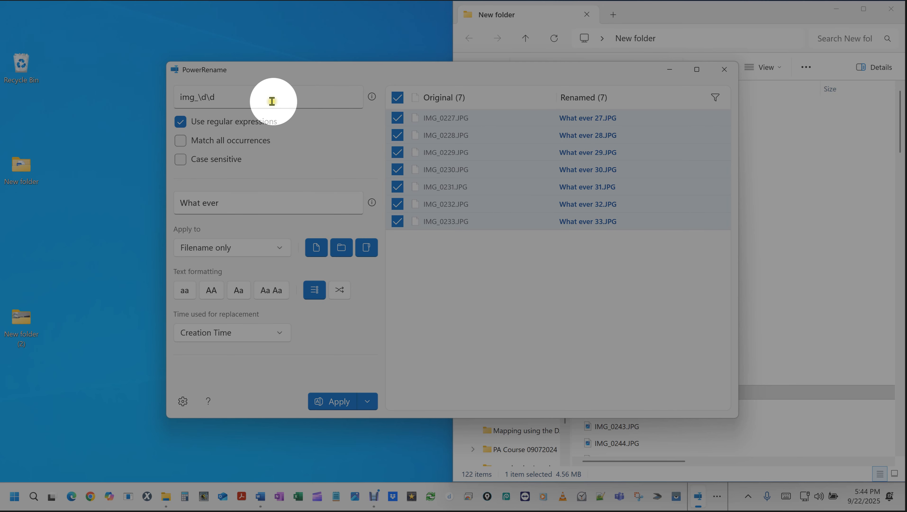
Clear the search pattern and review the available tokens in the RegEx help list.
{"action": "left_click", "coordinate": [261, 97]}
{"action": "left_click_drag", "start_coordinate": [260, 97], "coordinate": [154, 102]}
{"action": "key", "text": "BackSpace"}
{"action": "left_click", "coordinate": [463, 356]}
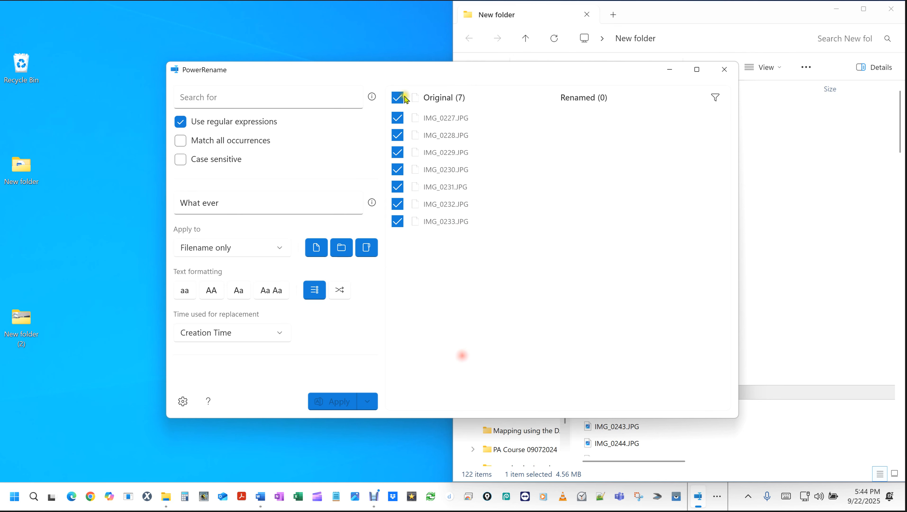
{"action": "left_click", "coordinate": [373, 96]}
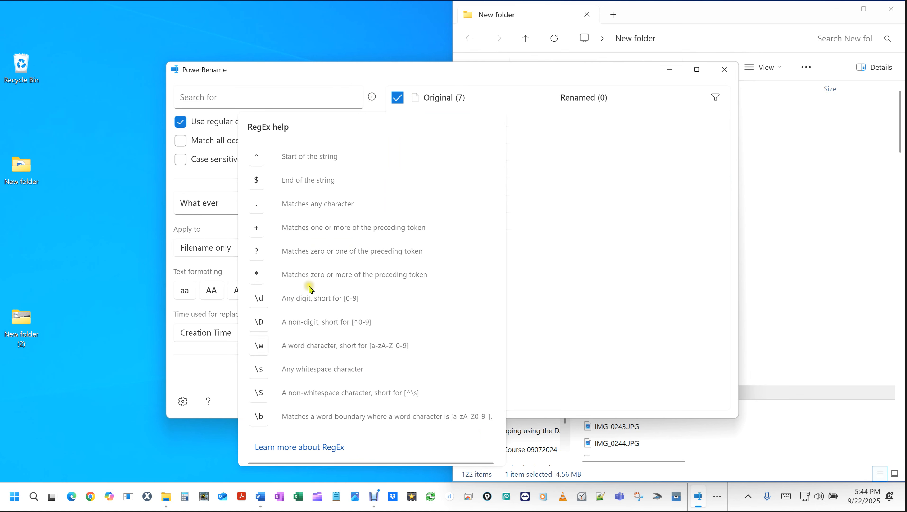
{"action": "left_click", "coordinate": [544, 354]}
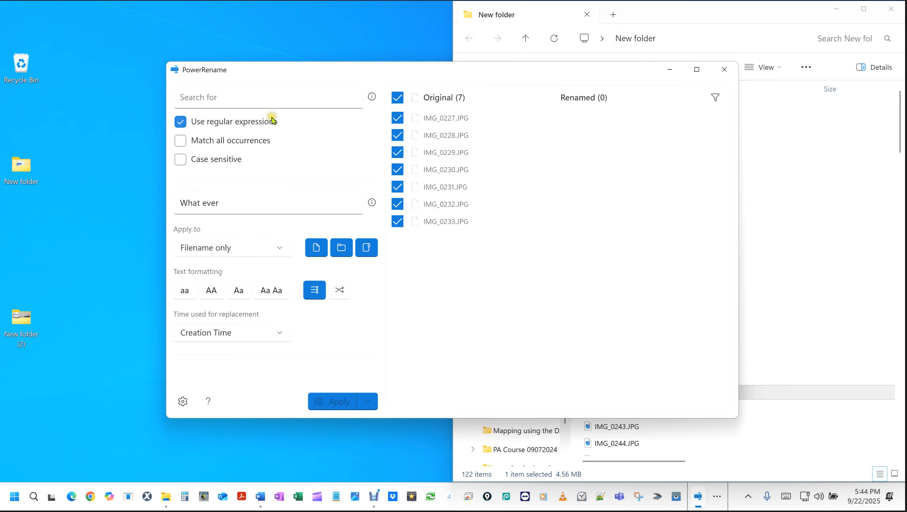
{"action": "left_click", "coordinate": [372, 97]}
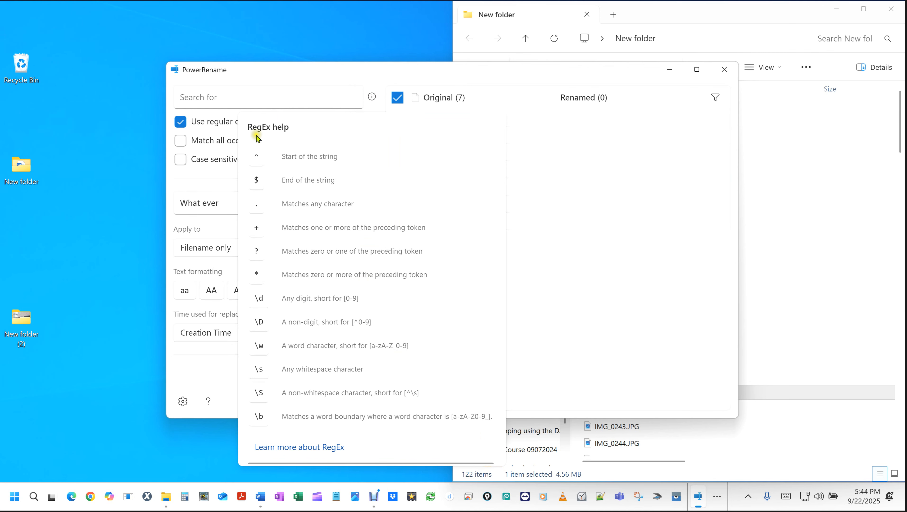
{"action": "left_click", "coordinate": [569, 299]}
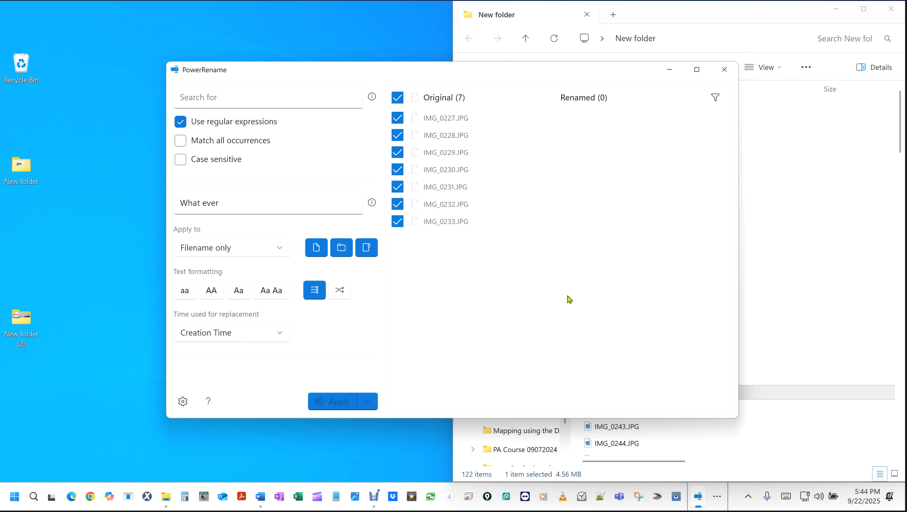
{"action": "left_click", "coordinate": [570, 300]}
Close the PowerRename window without applying anything and open the desktop folder New folder (2) in File Explorer.
{"action": "left_click", "coordinate": [186, 126]}
{"action": "left_click", "coordinate": [183, 123]}
{"action": "left_click", "coordinate": [184, 123]}
{"action": "left_click", "coordinate": [723, 69]}
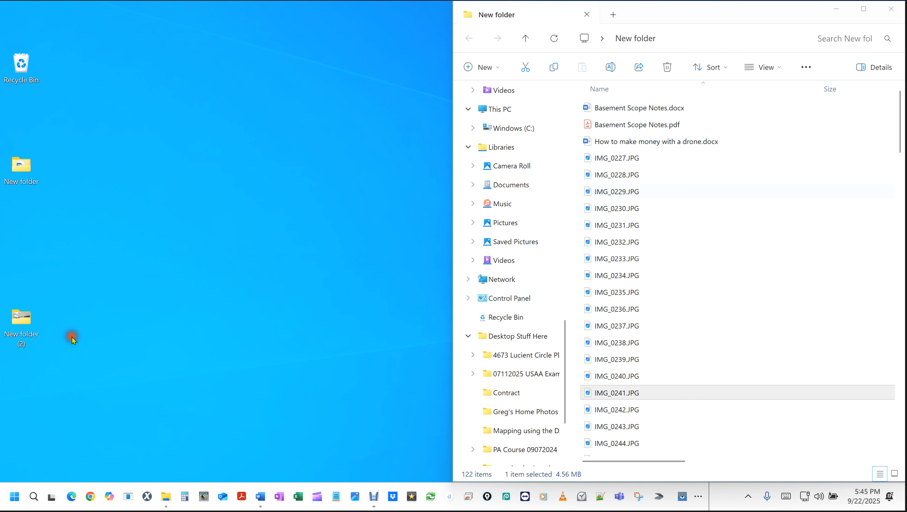
{"action": "double_click", "coordinate": [31, 329]}
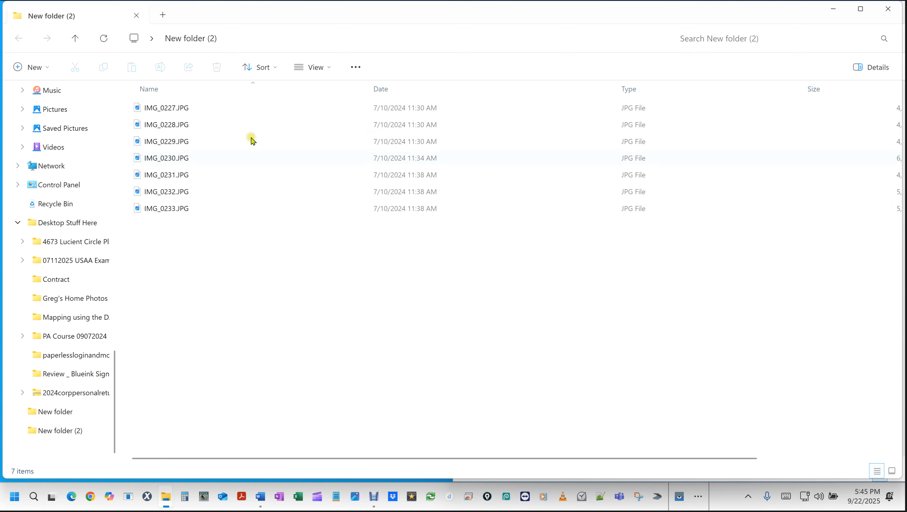
{"action": "left_click", "coordinate": [177, 108]}
{"action": "left_click", "coordinate": [177, 108]}
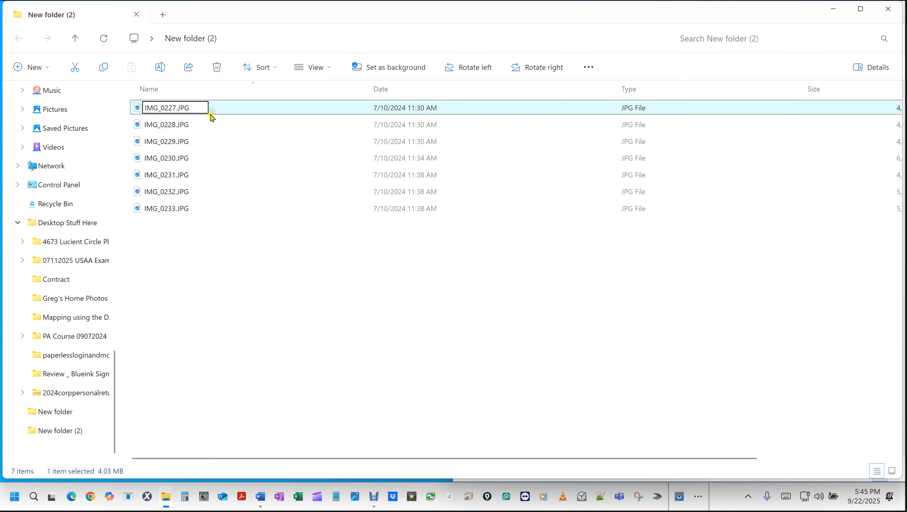
{"action": "type", "text": "IMG"}
{"action": "left_click_drag", "start_coordinate": [179, 108], "coordinate": [191, 108]}
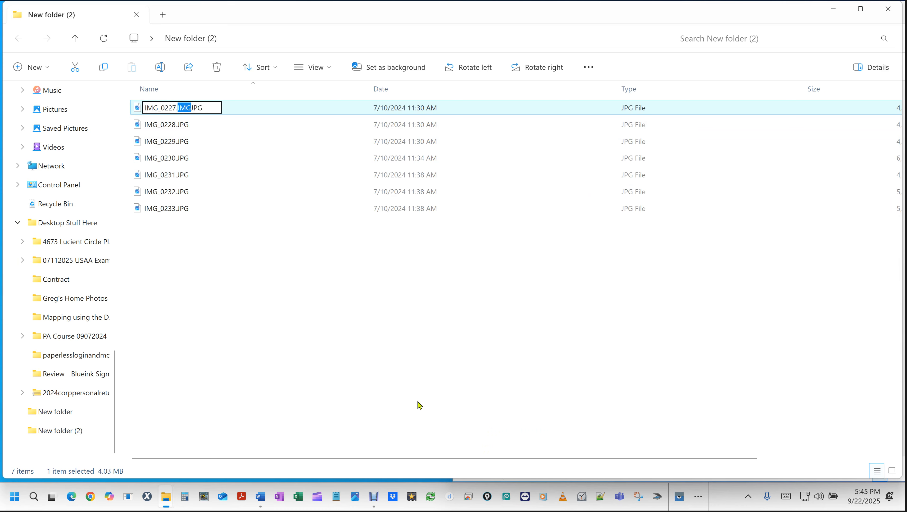
{"action": "left_click", "coordinate": [173, 123]}
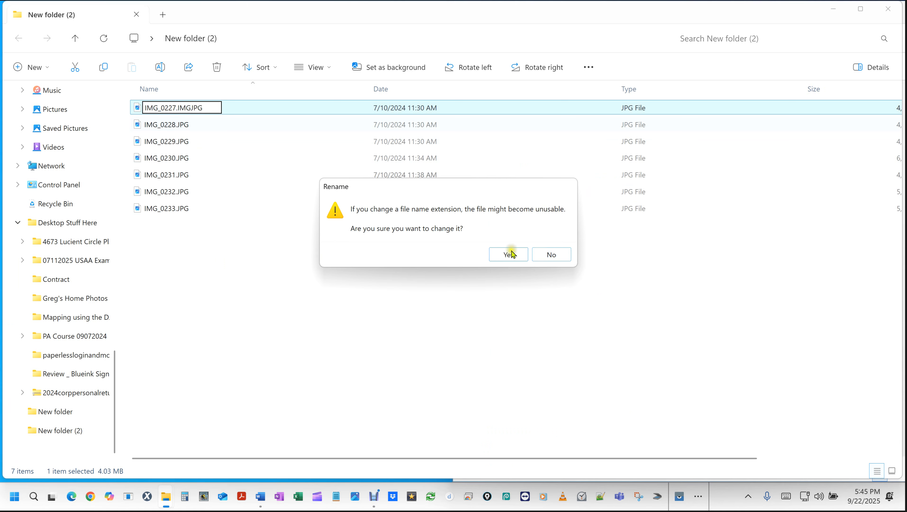
{"action": "left_click", "coordinate": [548, 255]}
{"action": "left_click", "coordinate": [221, 124]}
Rename IMG_0227.JPG as IMG_0227IMG.JPG by adding IMG before the extension.
{"action": "left_click", "coordinate": [175, 109]}
{"action": "left_click", "coordinate": [176, 108]}
{"action": "left_click", "coordinate": [176, 108]}
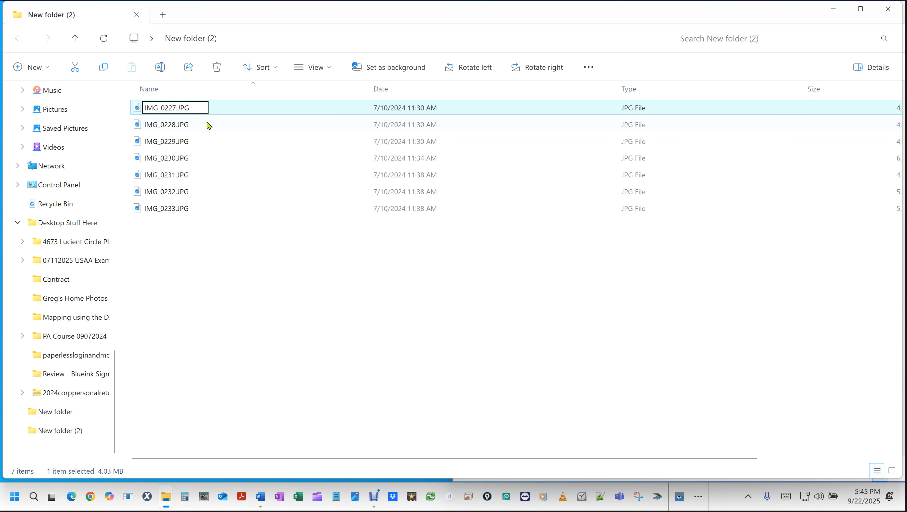
{"action": "type", "text": "IMG"}
{"action": "key", "text": "shift+Left"}
{"action": "key", "text": "shift+Left"}
{"action": "key", "text": "Return"}
Add IMG before the extension of IMG_0228.JPG and IMG_0229.JPG, naming them IMG_0228IMG.JPG and IMG_0229IMG.JPG.
{"action": "left_click", "coordinate": [173, 126]}
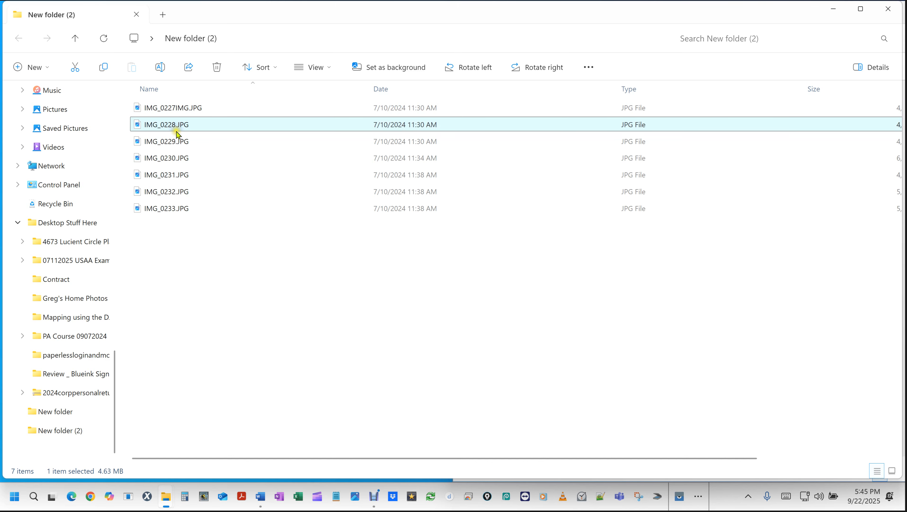
{"action": "left_click", "coordinate": [176, 126]}
{"action": "left_click", "coordinate": [176, 125]}
{"action": "type", "text": "IMG"}
{"action": "left_click", "coordinate": [177, 144]}
{"action": "left_click", "coordinate": [177, 142]}
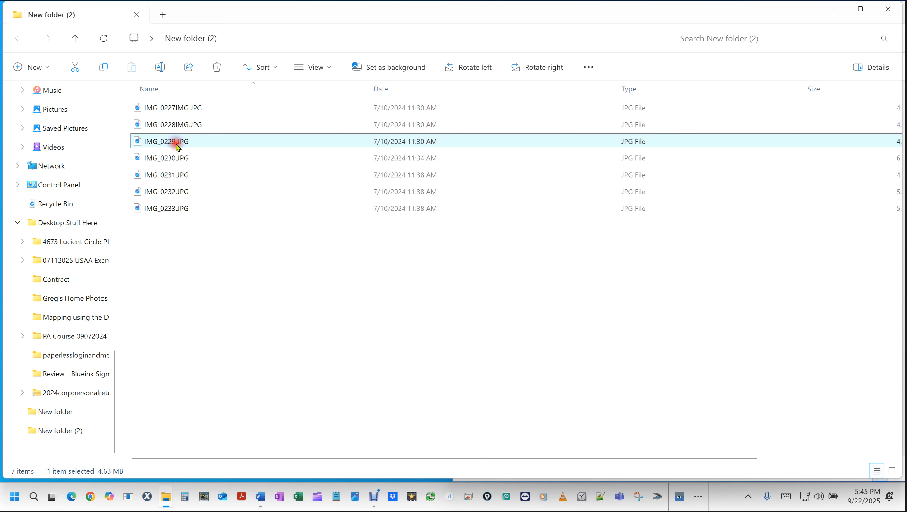
{"action": "left_click", "coordinate": [177, 141]}
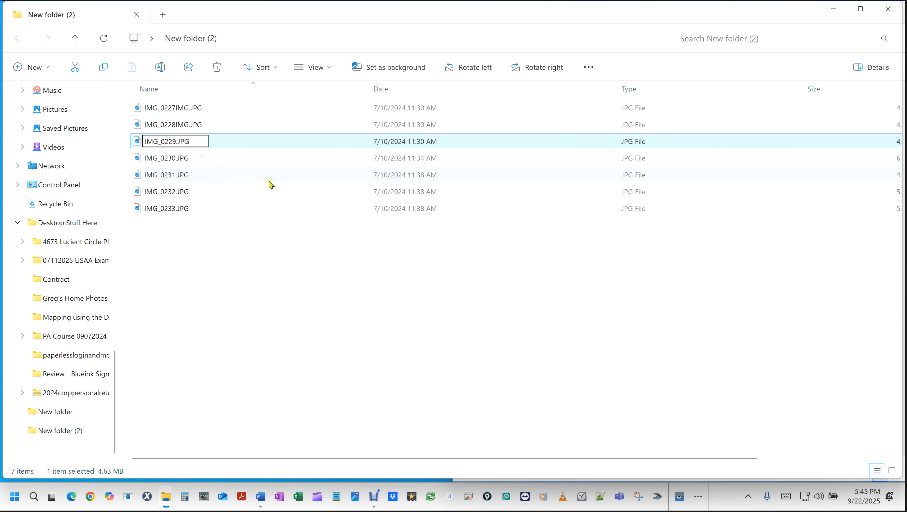
{"action": "type", "text": "IMG"}
{"action": "left_click", "coordinate": [238, 289]}
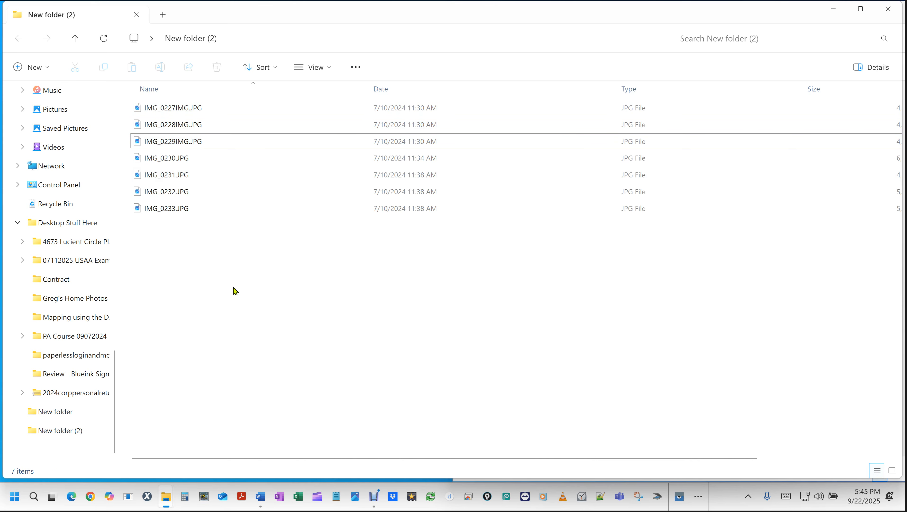
Select the three files whose names end in IMG and open them in PowerRename.
{"action": "left_click", "coordinate": [177, 107]}
{"action": "left_click", "coordinate": [180, 142], "text": "shift"}
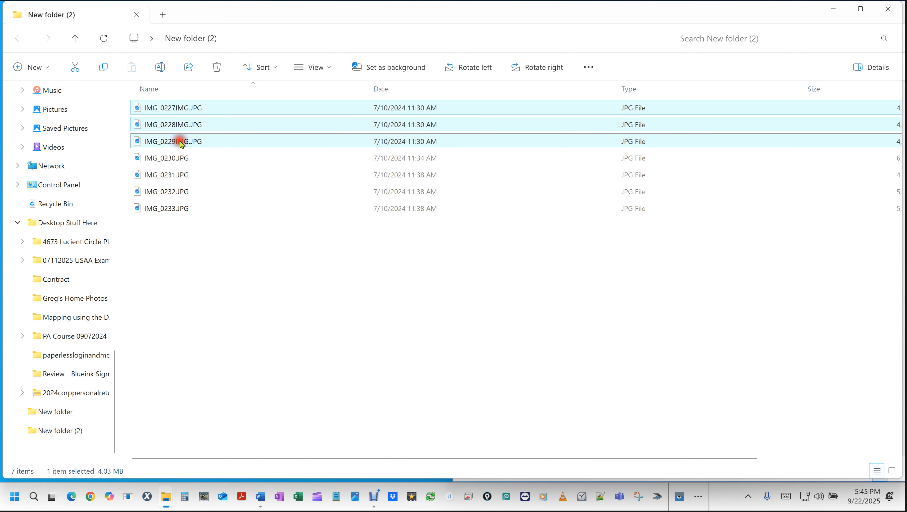
{"action": "right_click", "coordinate": [172, 132]}
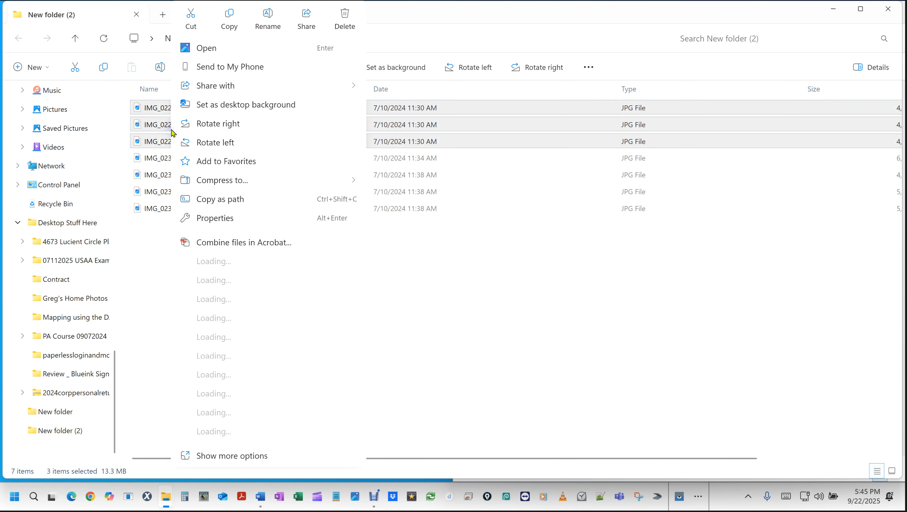
{"action": "left_click", "coordinate": [223, 413]}
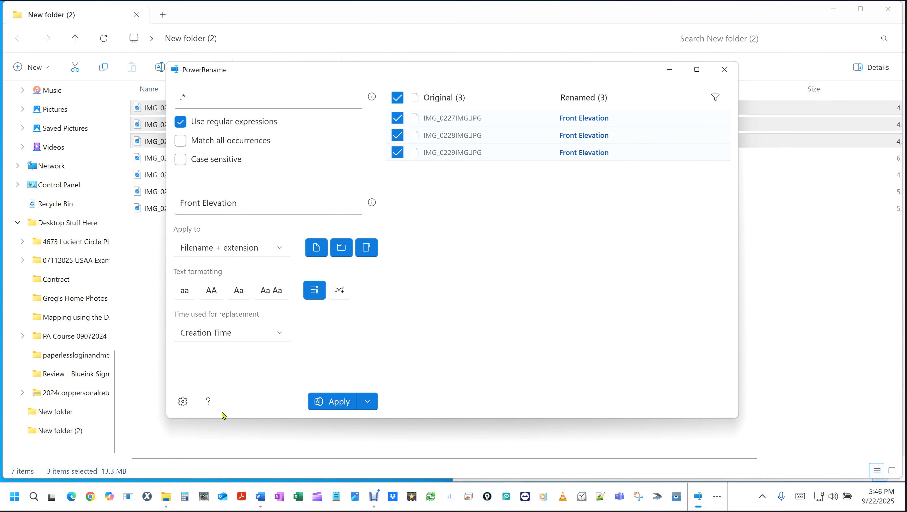
Replace the search pattern with img and compare the original and previewed names of the three files.
{"action": "left_click", "coordinate": [239, 97]}
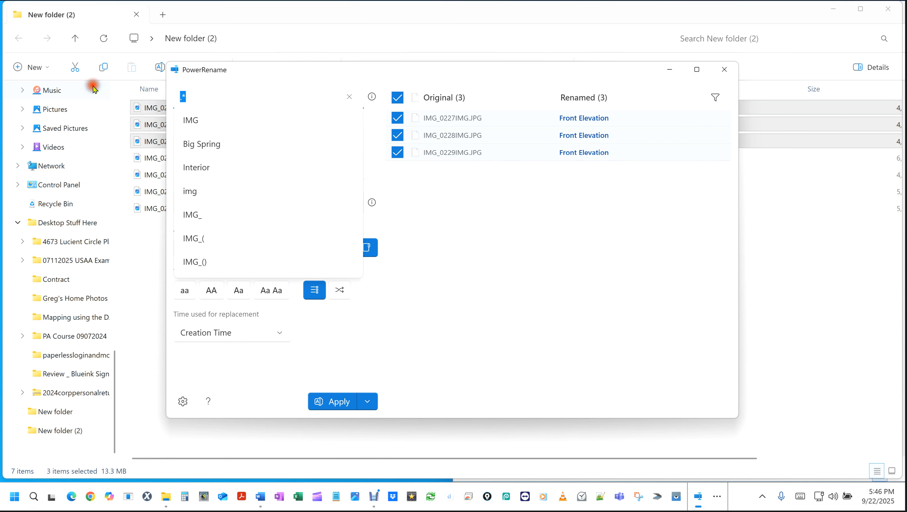
{"action": "type", "text": "img"}
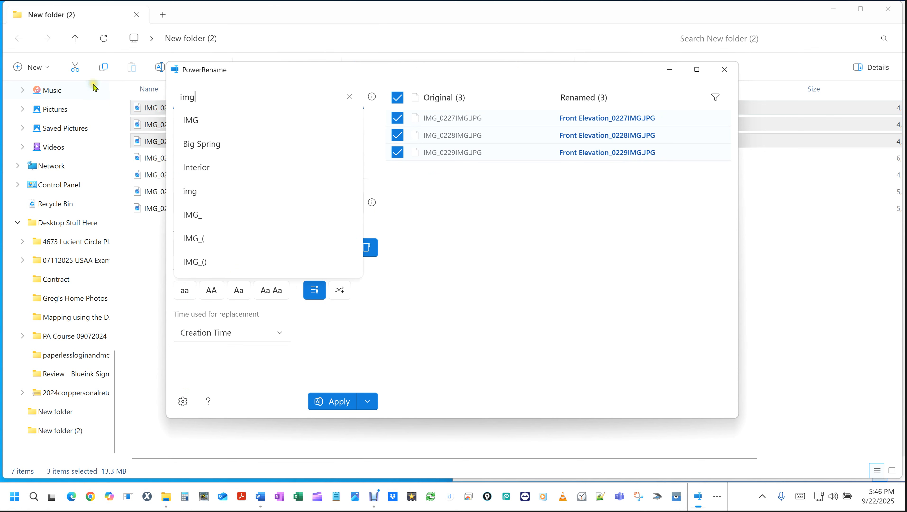
{"action": "left_click", "coordinate": [515, 251]}
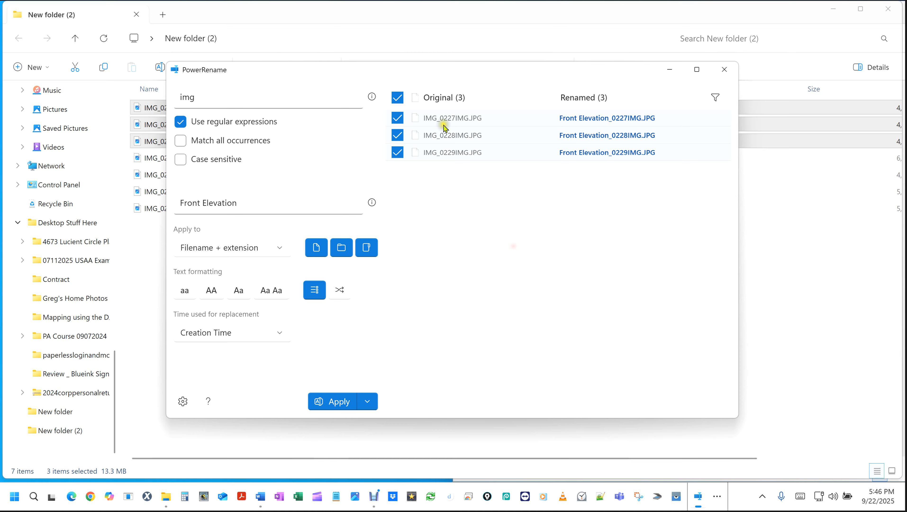
{"action": "left_click", "coordinate": [432, 118]}
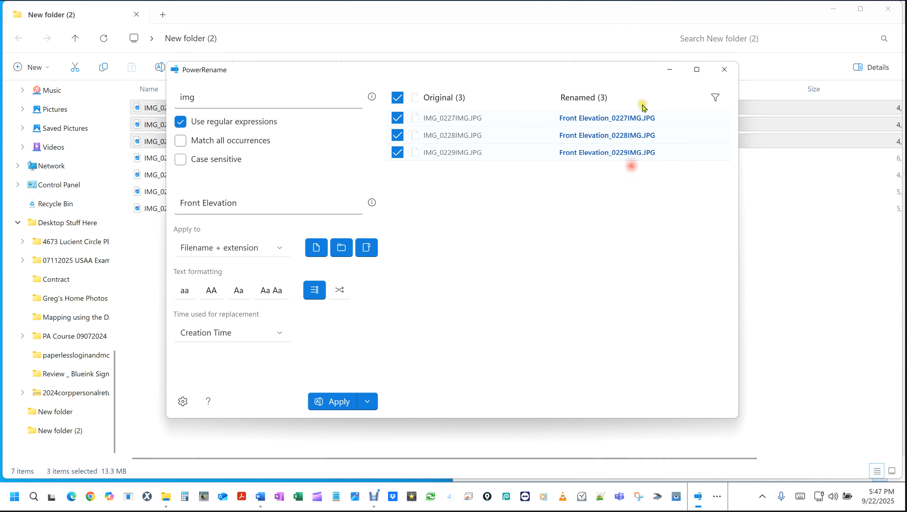
{"action": "left_click", "coordinate": [638, 121]}
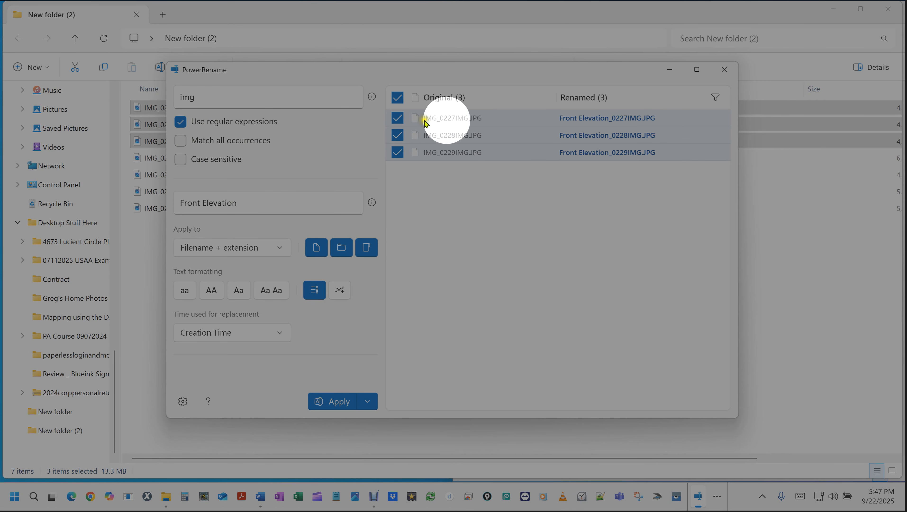
Turn off regular expressions and enable matching of all occurrences of img in the file names.
{"action": "left_click", "coordinate": [180, 122]}
{"action": "left_click", "coordinate": [180, 141]}
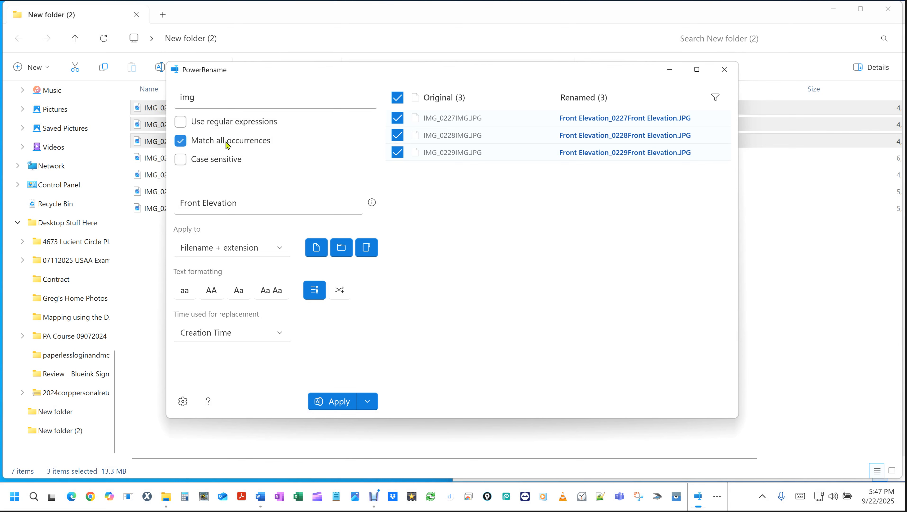
{"action": "left_click", "coordinate": [428, 118]}
Clear the Front Elevation replacement text so every img match is replaced with nothing.
{"action": "left_click", "coordinate": [256, 203]}
{"action": "key", "text": "BackSpace"}
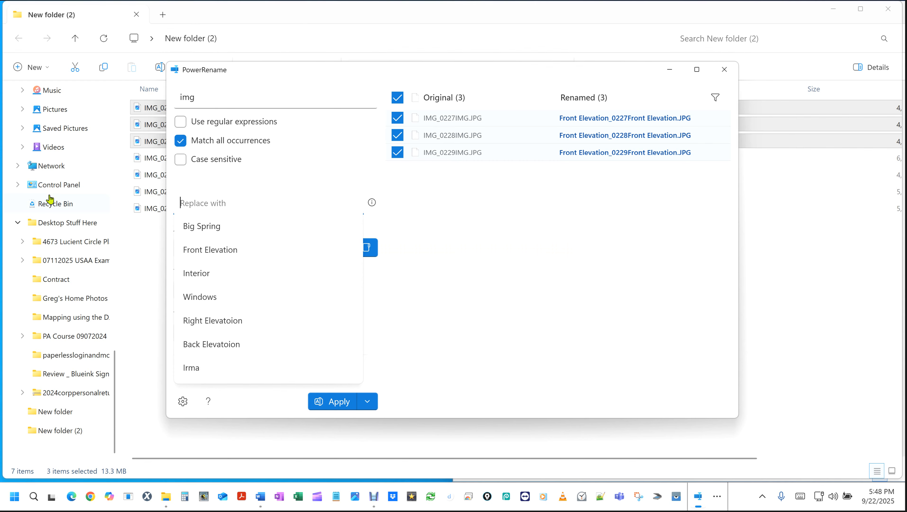
{"action": "left_click", "coordinate": [580, 123]}
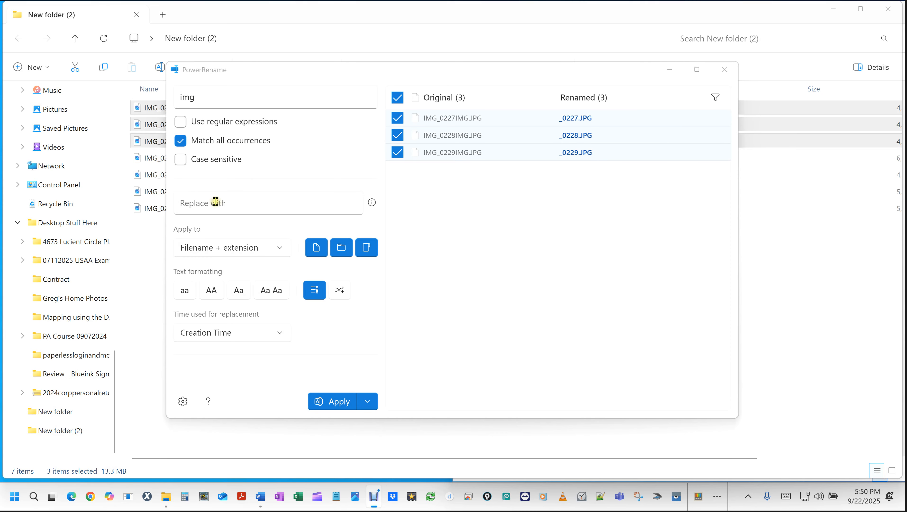
{"action": "left_click", "coordinate": [216, 202]}
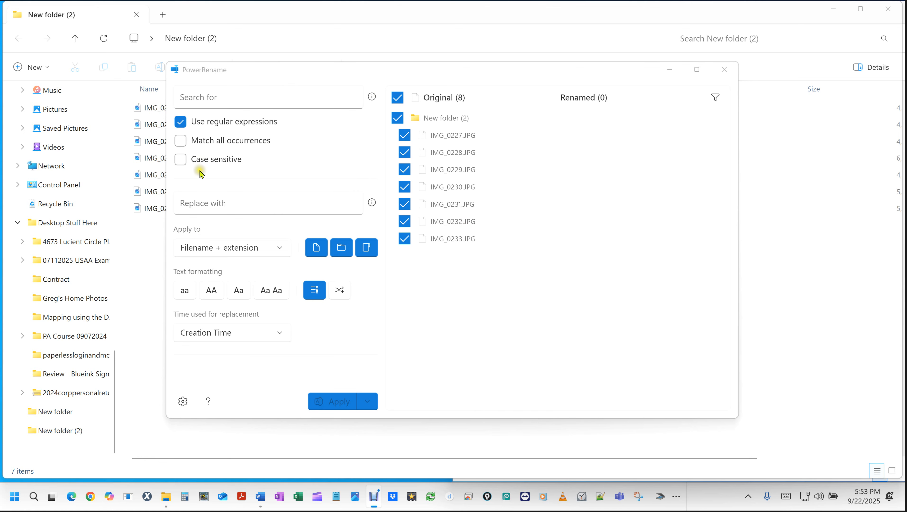
Set the search options for the New folder (2) files to case-sensitive matching only, with regular expressions and match all occurrences off.
{"action": "left_click", "coordinate": [203, 124]}
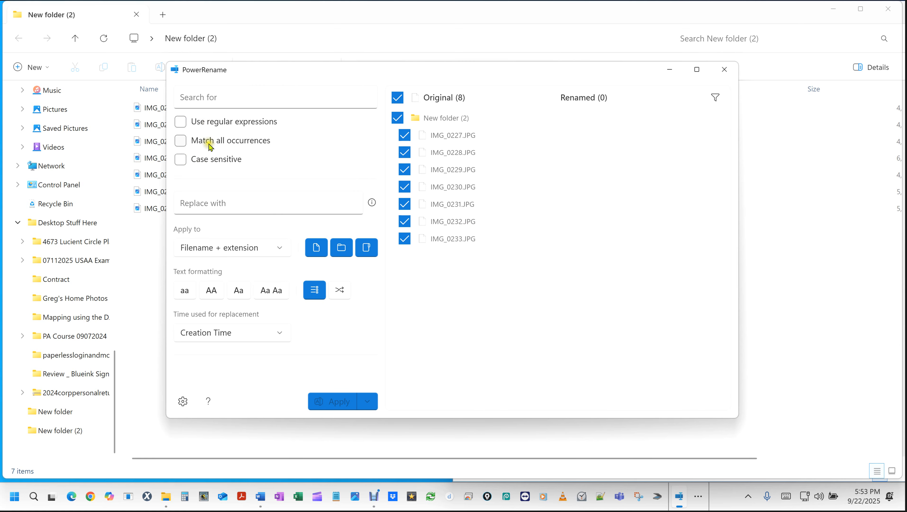
{"action": "left_click", "coordinate": [202, 142]}
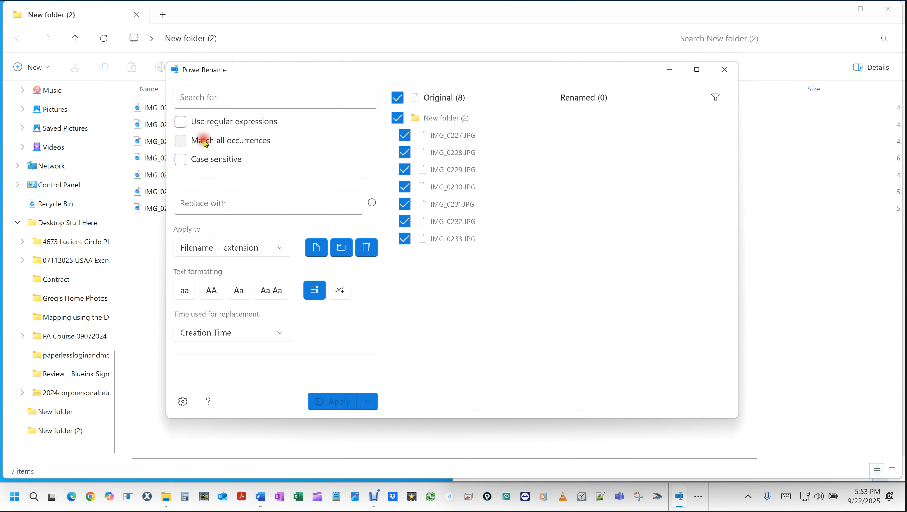
{"action": "left_click", "coordinate": [180, 160]}
{"action": "left_click", "coordinate": [180, 141]}
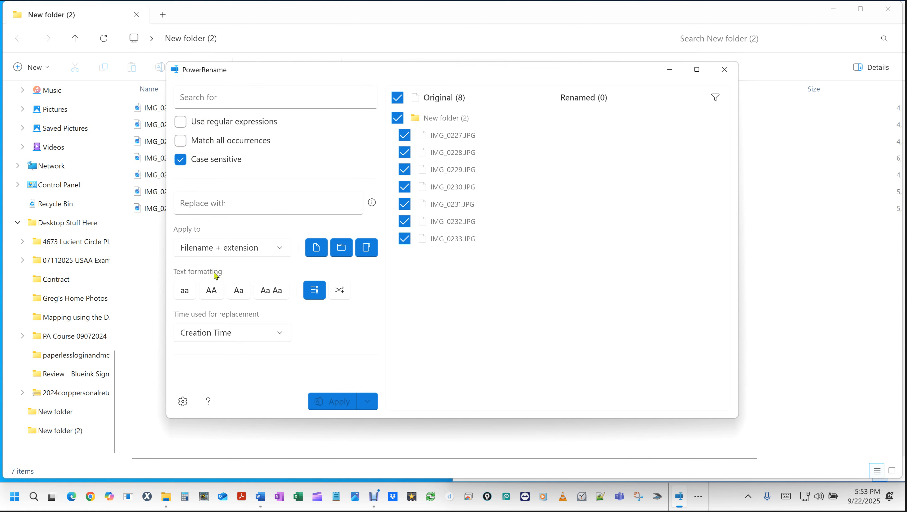
{"action": "left_click", "coordinate": [180, 140]}
{"action": "left_click", "coordinate": [181, 121]}
{"action": "left_click", "coordinate": [180, 122]}
{"action": "left_click", "coordinate": [181, 141]}
Set the search text to lowercase img and the replacement text to Replace.
{"action": "left_click", "coordinate": [228, 99]}
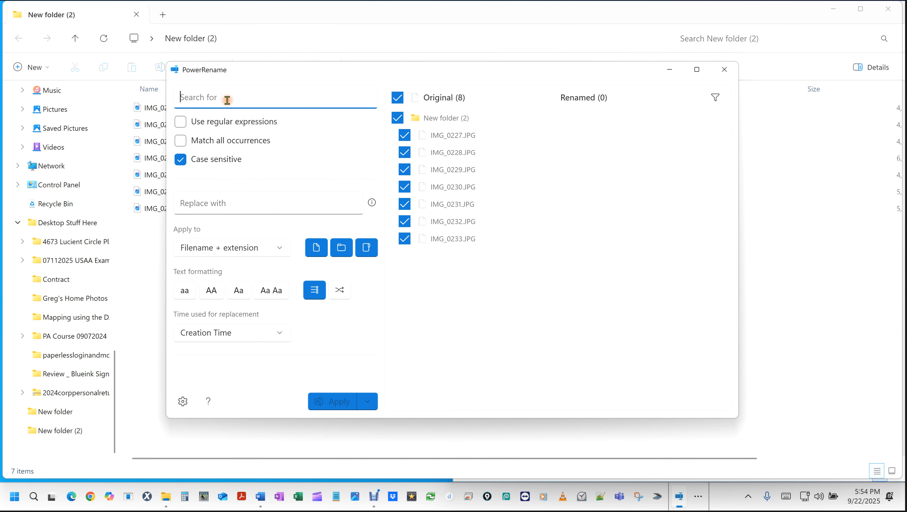
{"action": "type", "text": "mg"}
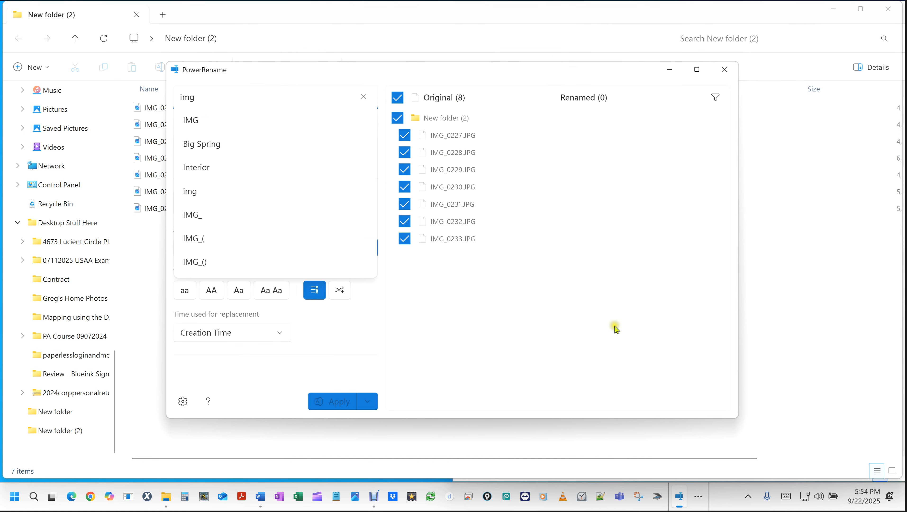
{"action": "left_click", "coordinate": [304, 303]}
{"action": "left_click", "coordinate": [204, 205]}
{"action": "type", "text": "Replace"}
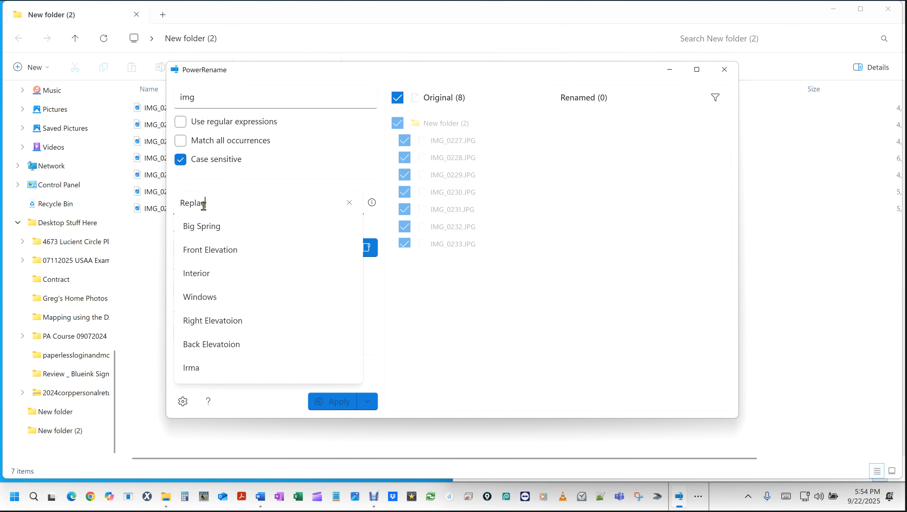
Replace the search text with uppercase IMG and compare the original and previewed file names.
{"action": "left_click", "coordinate": [231, 97]}
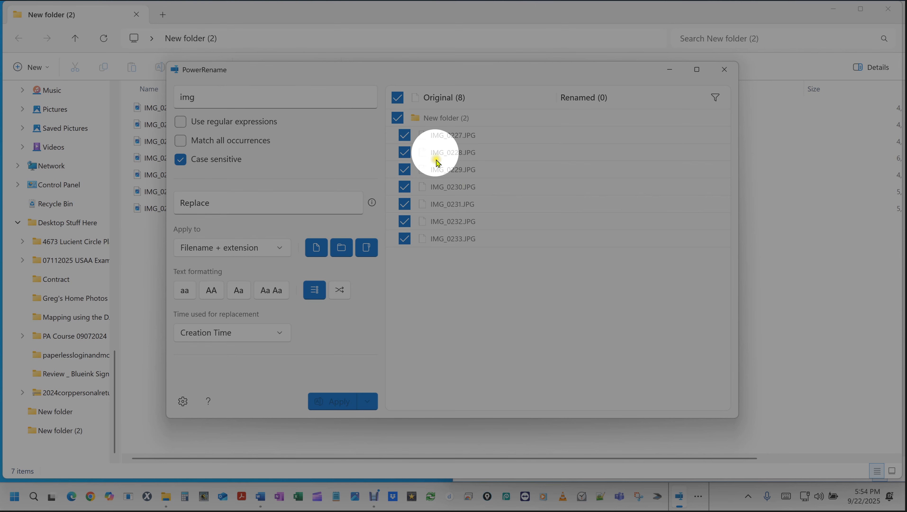
{"action": "left_click", "coordinate": [199, 99]}
{"action": "double_click", "coordinate": [236, 98]}
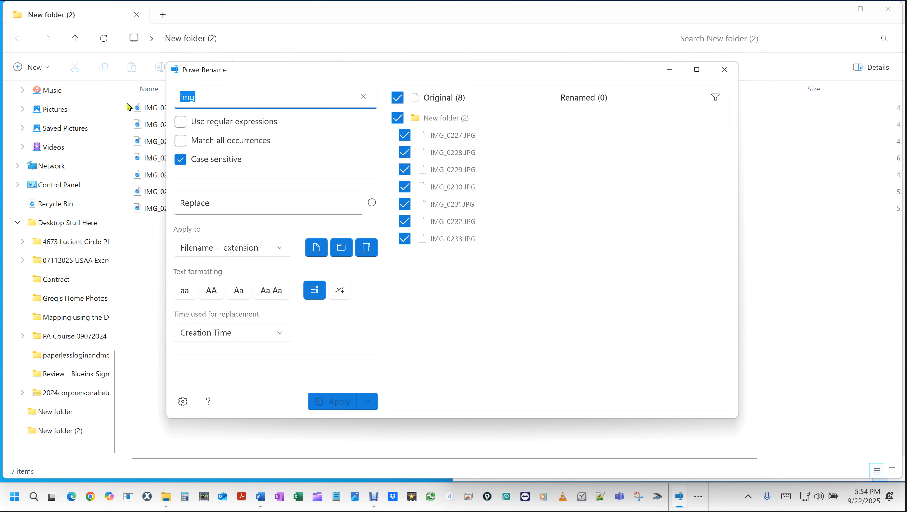
{"action": "type", "text": "IMG"}
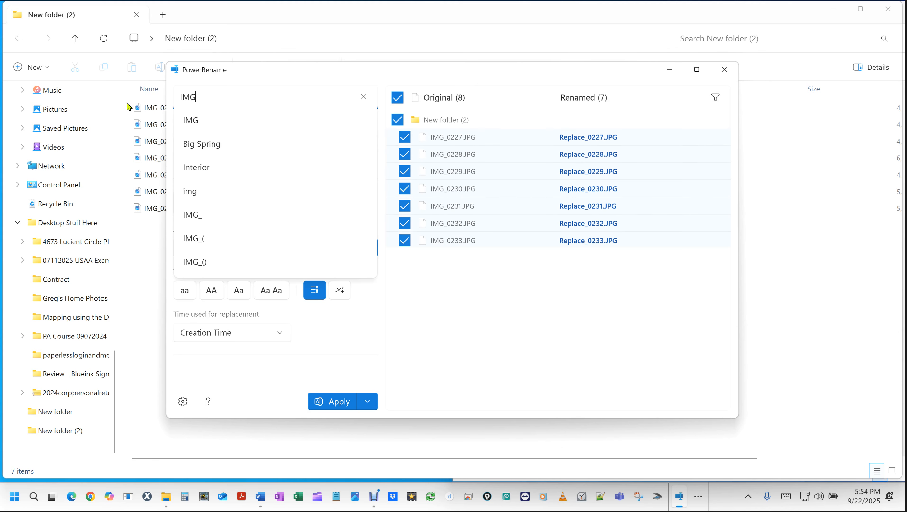
{"action": "left_click", "coordinate": [510, 350]}
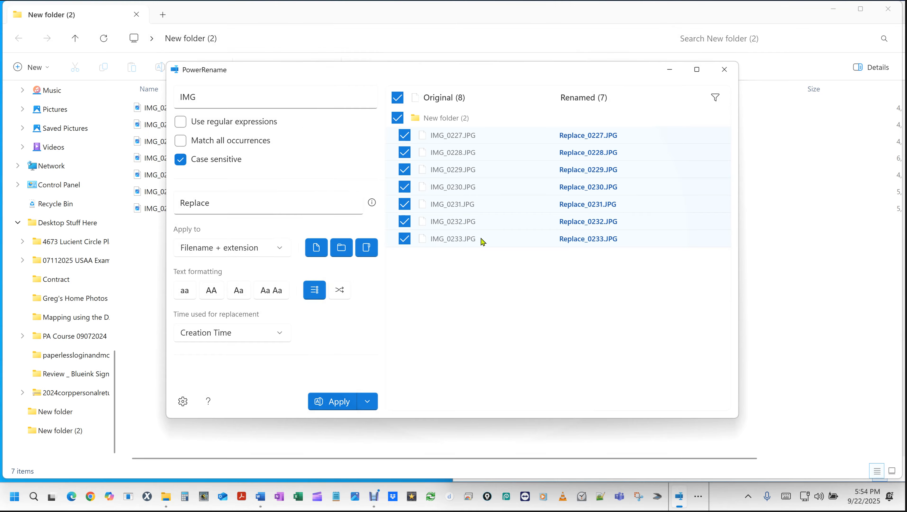
{"action": "left_click", "coordinate": [482, 237]}
{"action": "key", "text": "ctrl"}
{"action": "key", "text": "ctrl"}
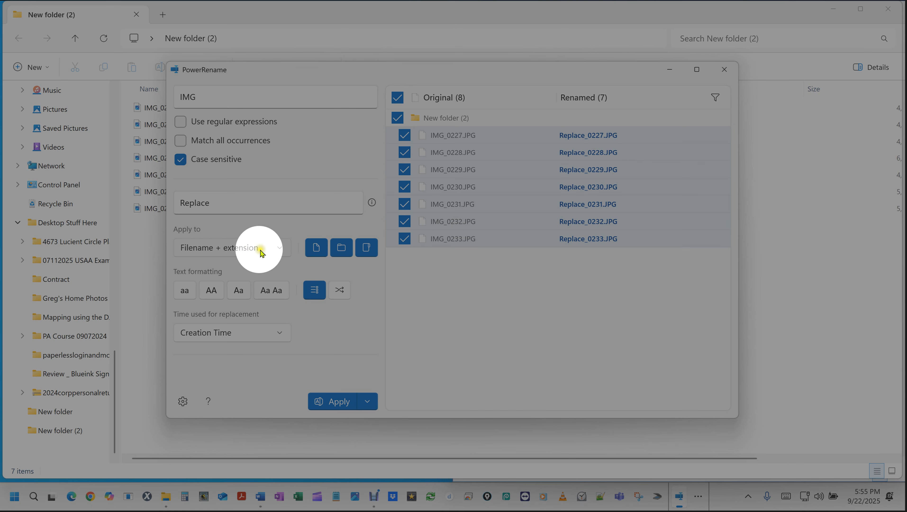
Turn off case-sensitive matching and clear both the replacement text and the search text.
{"action": "left_click", "coordinate": [181, 160]}
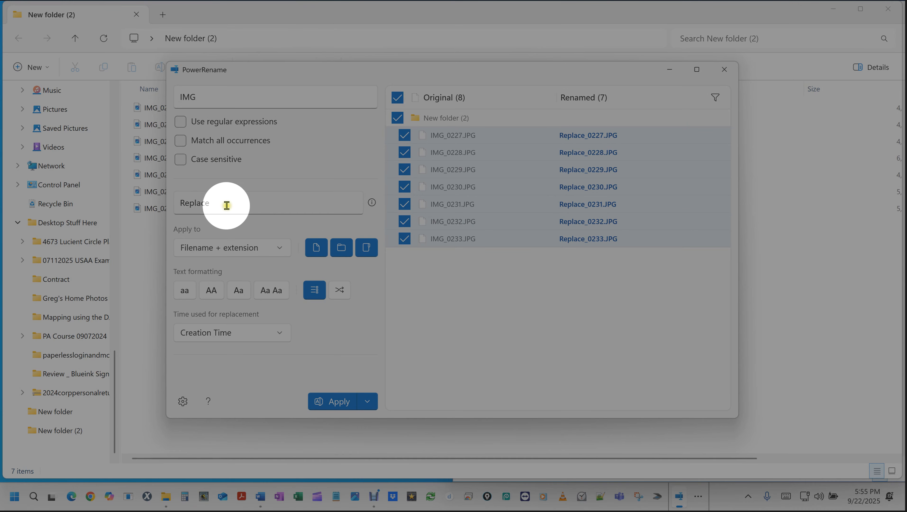
{"action": "left_click_drag", "start_coordinate": [220, 203], "coordinate": [161, 198]}
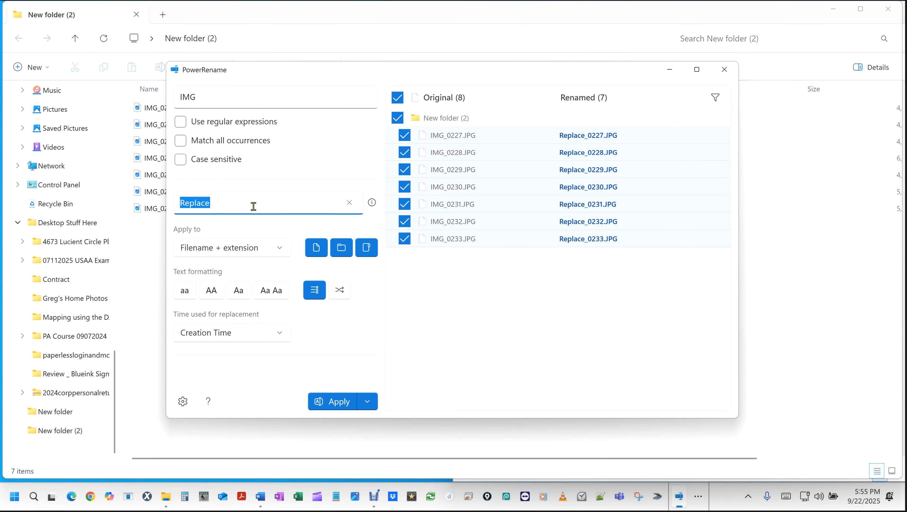
{"action": "key", "text": "BackSpace"}
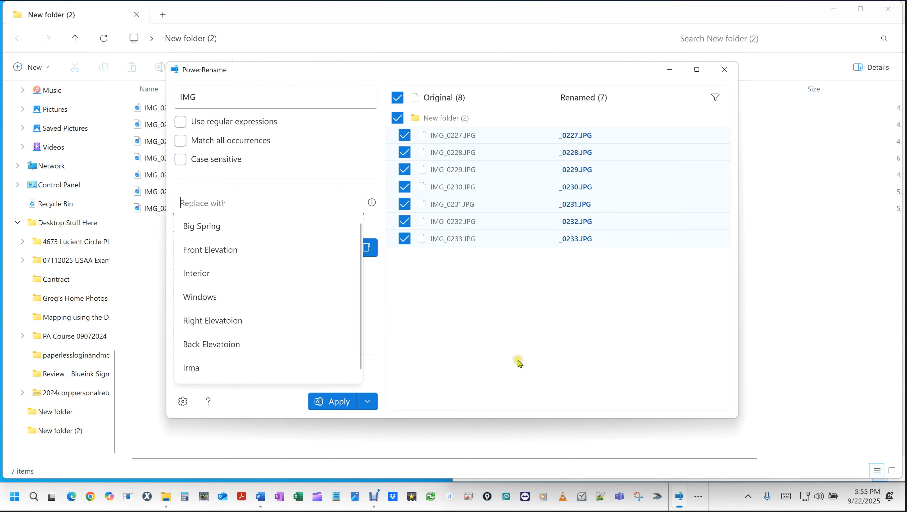
{"action": "left_click", "coordinate": [490, 342]}
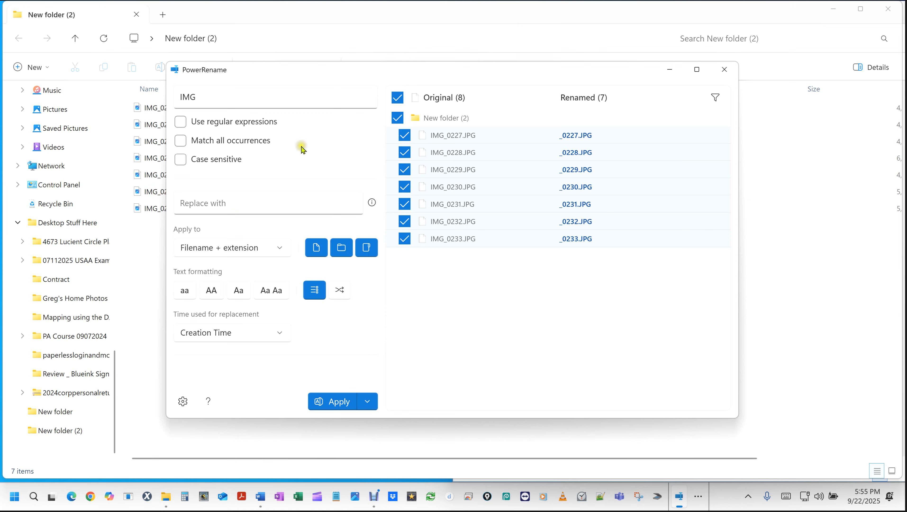
{"action": "double_click", "coordinate": [239, 92]}
{"action": "key", "text": "BackSpace"}
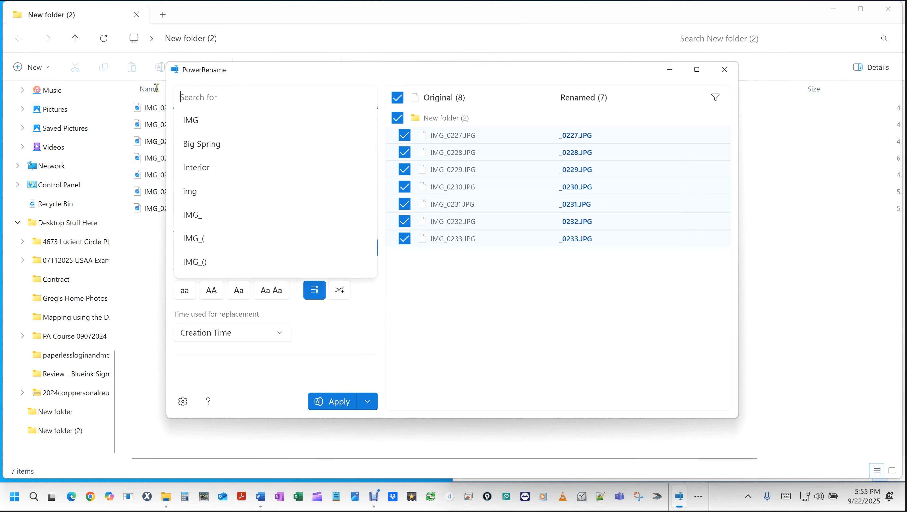
{"action": "left_click", "coordinate": [477, 371]}
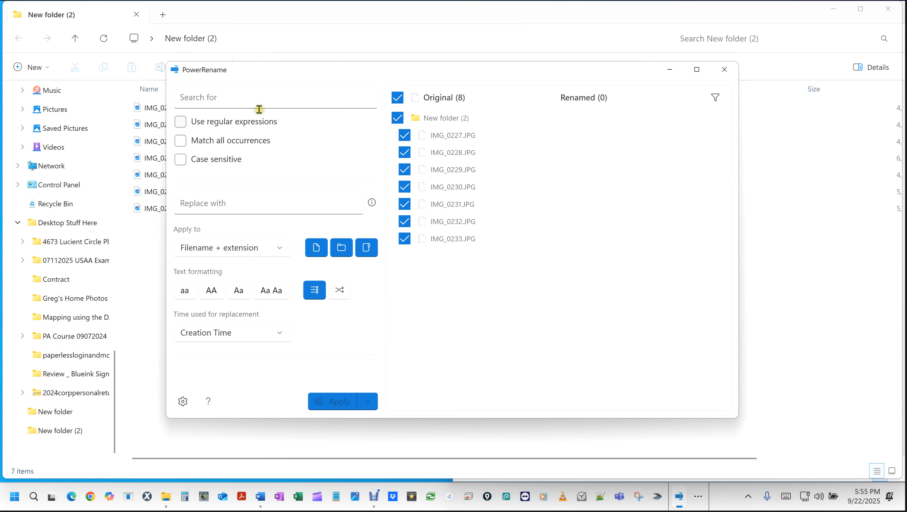
Enable regular expressions and use the start-of-string token ^ as the search pattern.
{"action": "left_click", "coordinate": [182, 123]}
{"action": "left_click", "coordinate": [372, 98]}
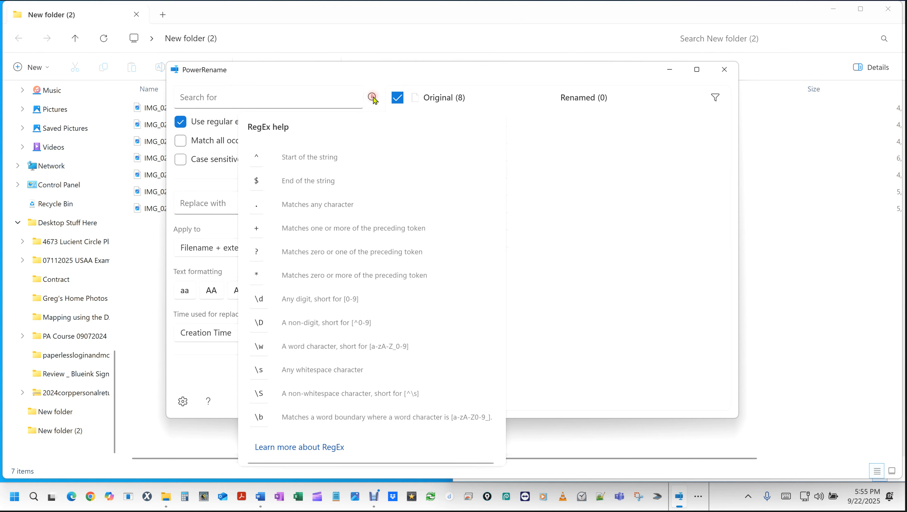
{"action": "left_click", "coordinate": [302, 158]}
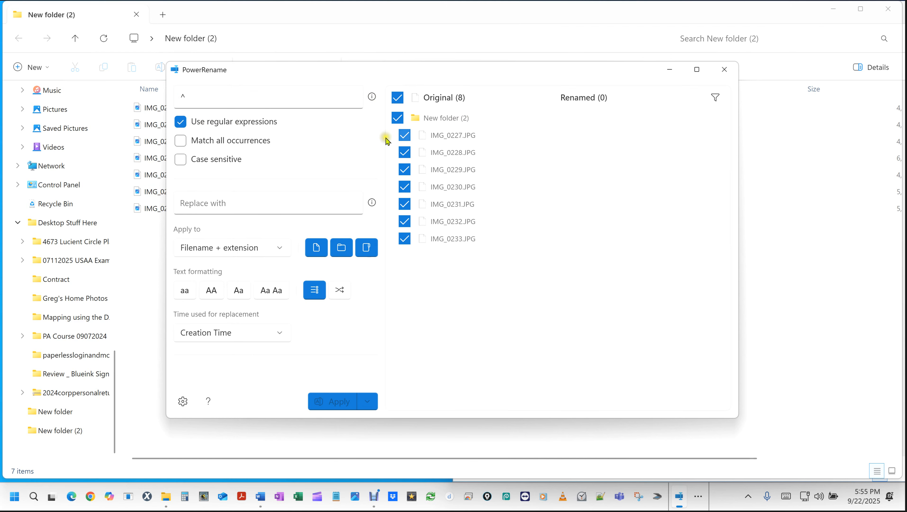
Set the replacement to the month-name token $MMMM followed by a space.
{"action": "left_click", "coordinate": [222, 202]}
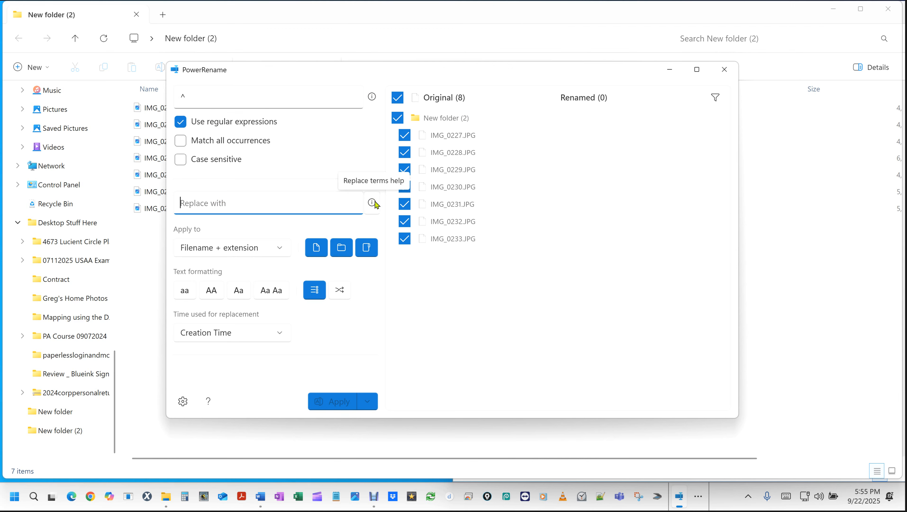
{"action": "left_click", "coordinate": [372, 203]}
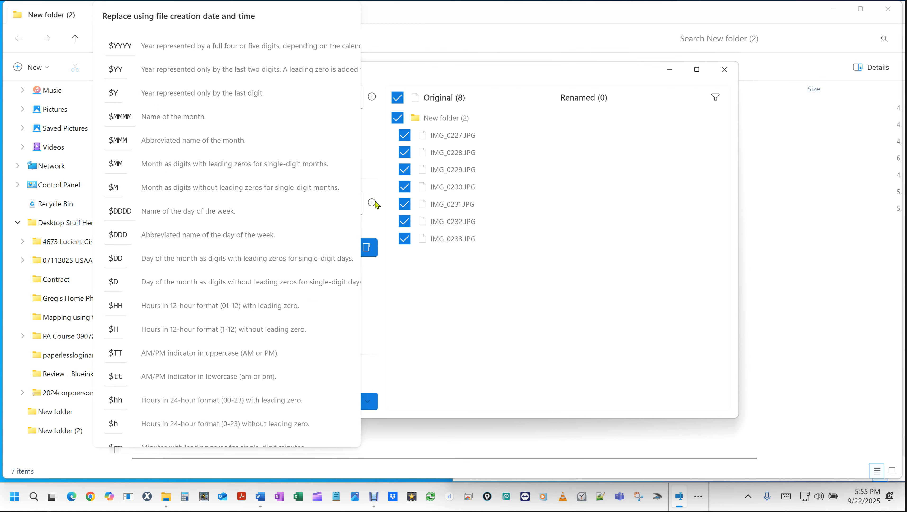
{"action": "left_click", "coordinate": [166, 119]}
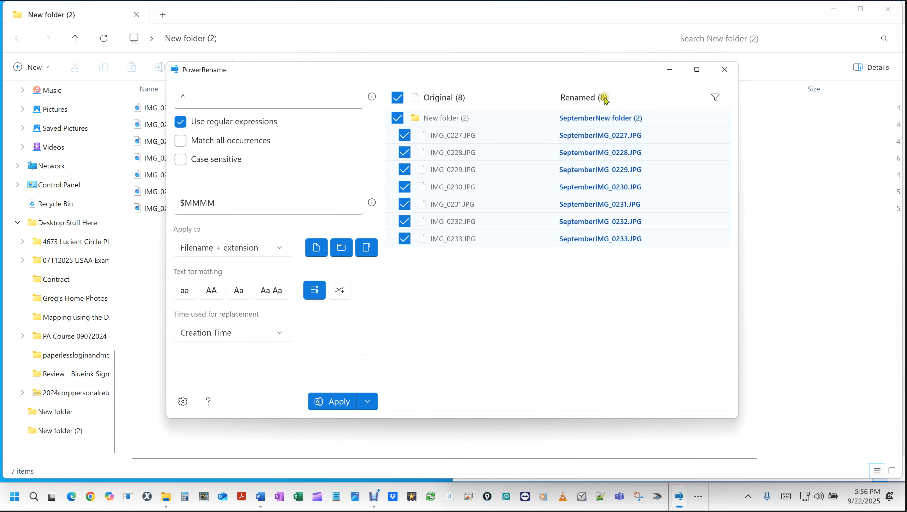
{"action": "left_click", "coordinate": [632, 133]}
{"action": "left_click", "coordinate": [226, 203]}
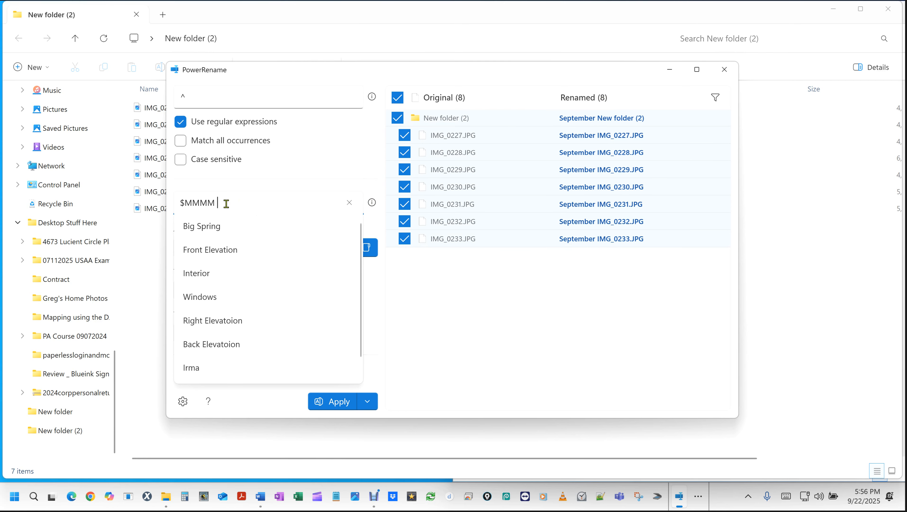
{"action": "left_click", "coordinate": [608, 139]}
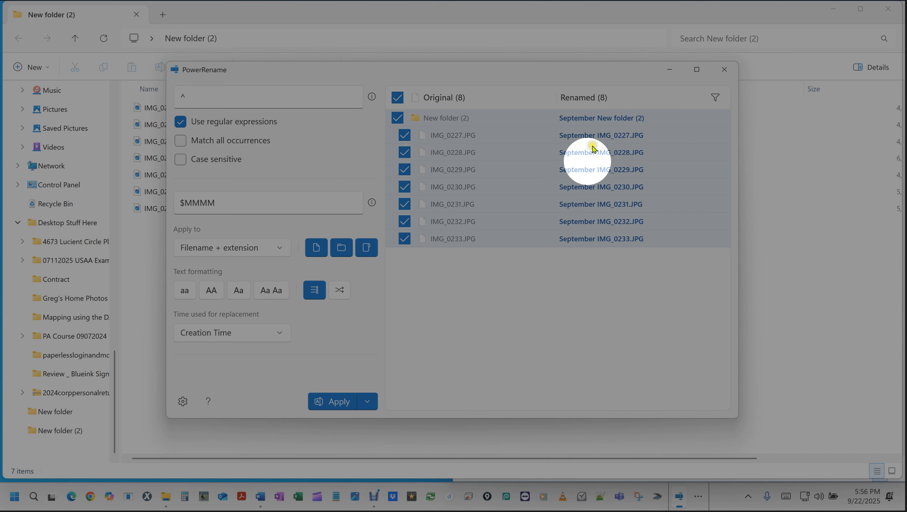
Append the leading-zero day token $DD after $MMMM in the replacement and check the previewed names.
{"action": "left_click", "coordinate": [243, 206]}
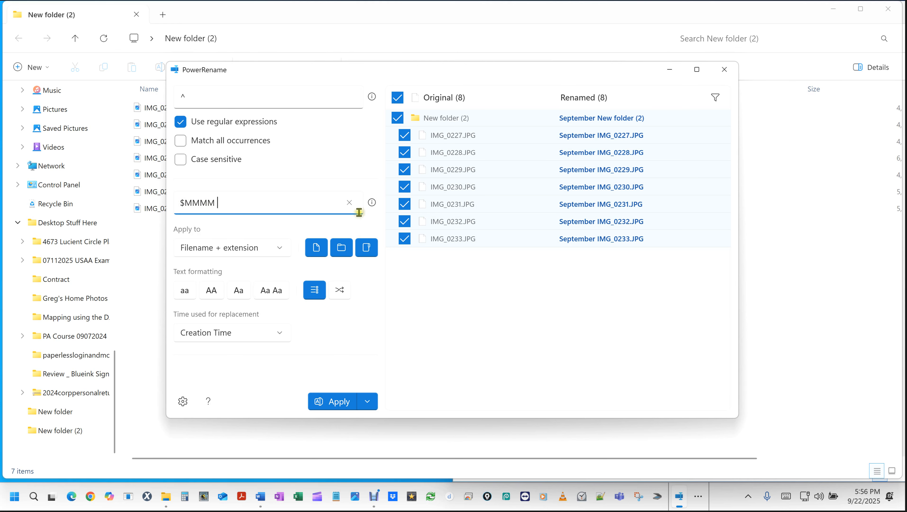
{"action": "left_click", "coordinate": [373, 203]}
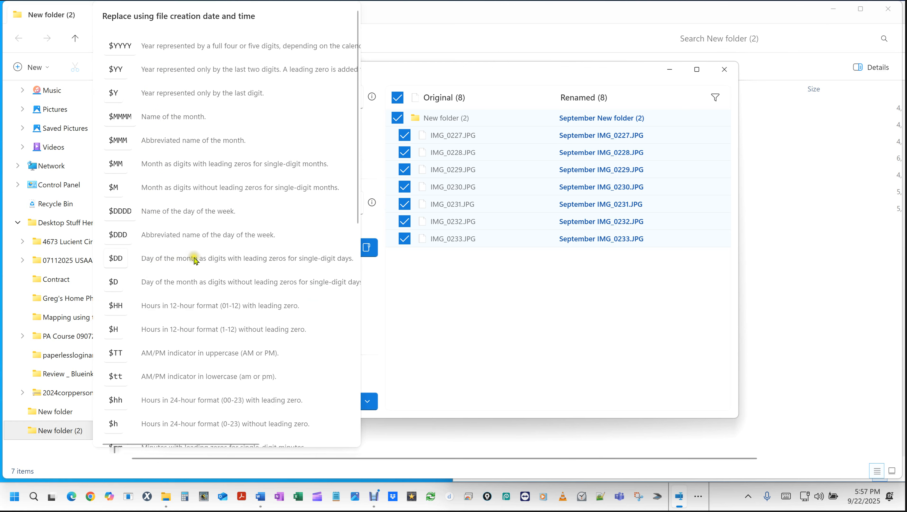
{"action": "left_click", "coordinate": [116, 258]}
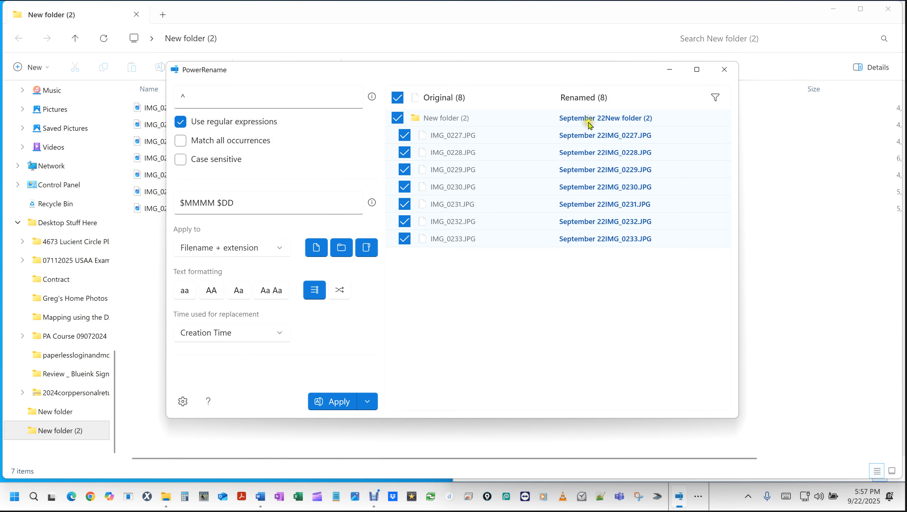
{"action": "left_click", "coordinate": [598, 125]}
{"action": "left_click", "coordinate": [582, 120]}
{"action": "left_click", "coordinate": [583, 123]}
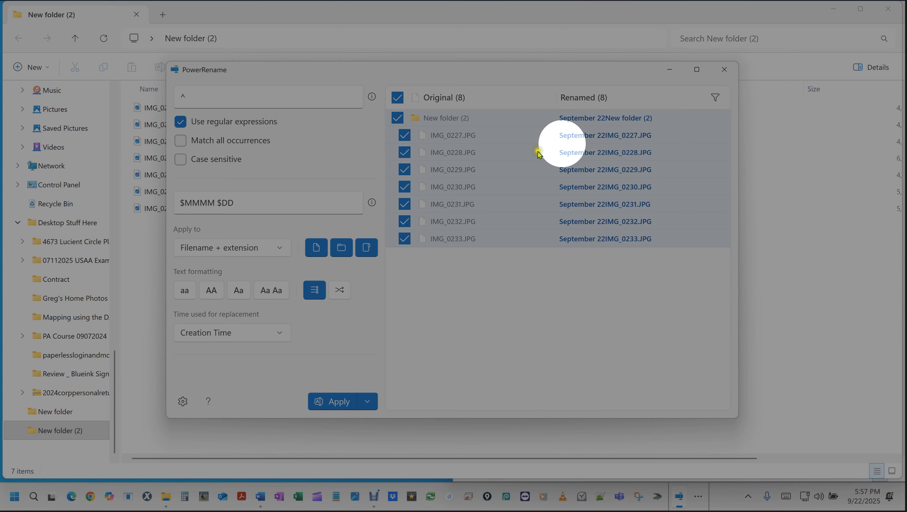
Append a comma, a space and the full-year token $YYYY to the replacement, ending with a space before the original name.
{"action": "left_click", "coordinate": [240, 205]}
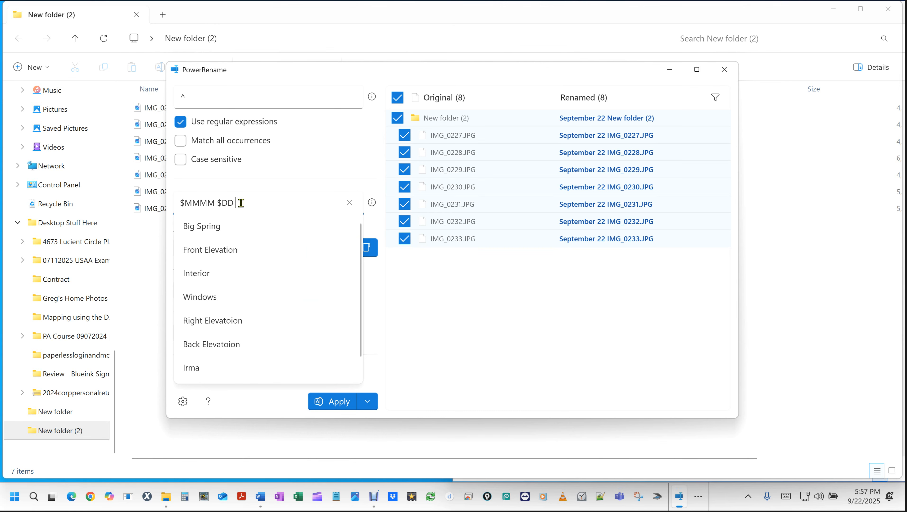
{"action": "key", "text": "BackSpace"}
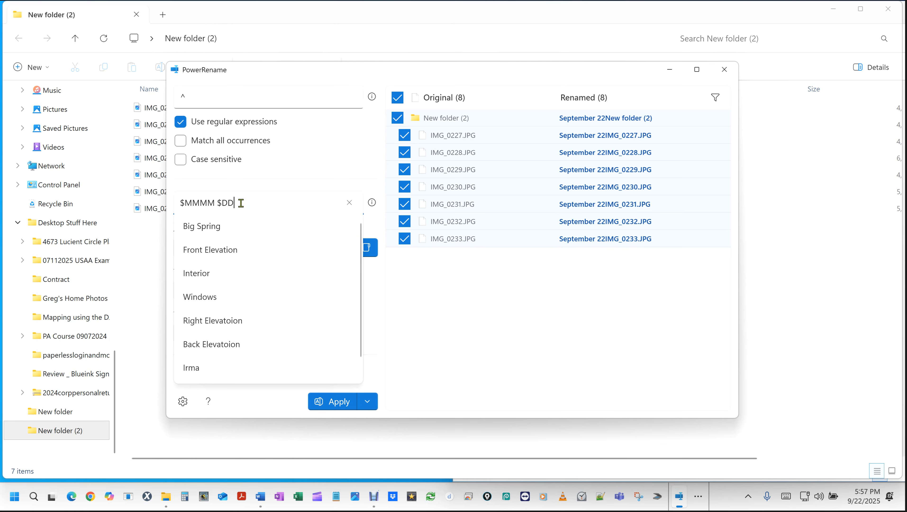
{"action": "type", "text": ","}
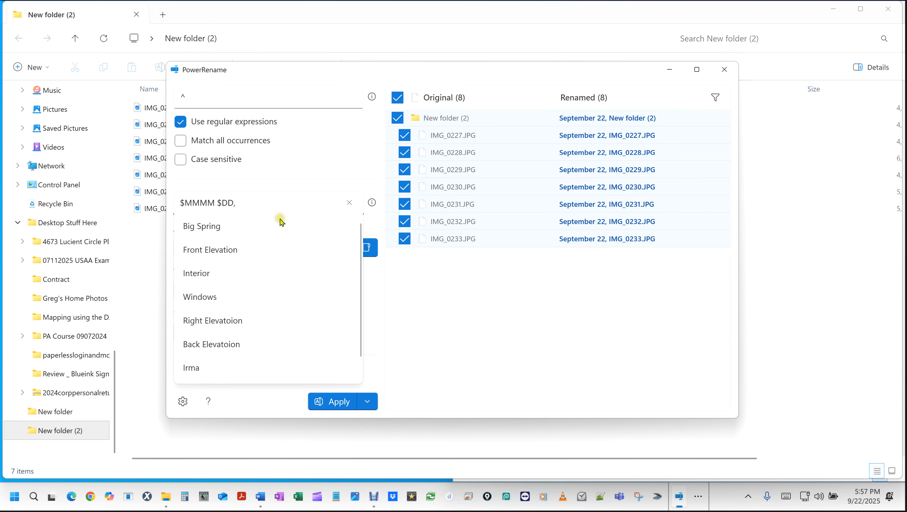
{"action": "left_click", "coordinate": [372, 203]}
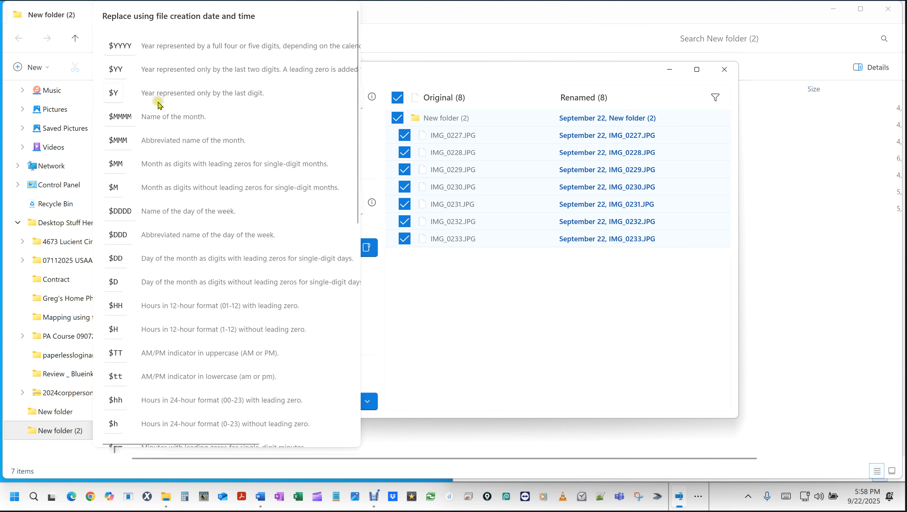
{"action": "left_click", "coordinate": [182, 48]}
{"action": "left_click", "coordinate": [184, 50]}
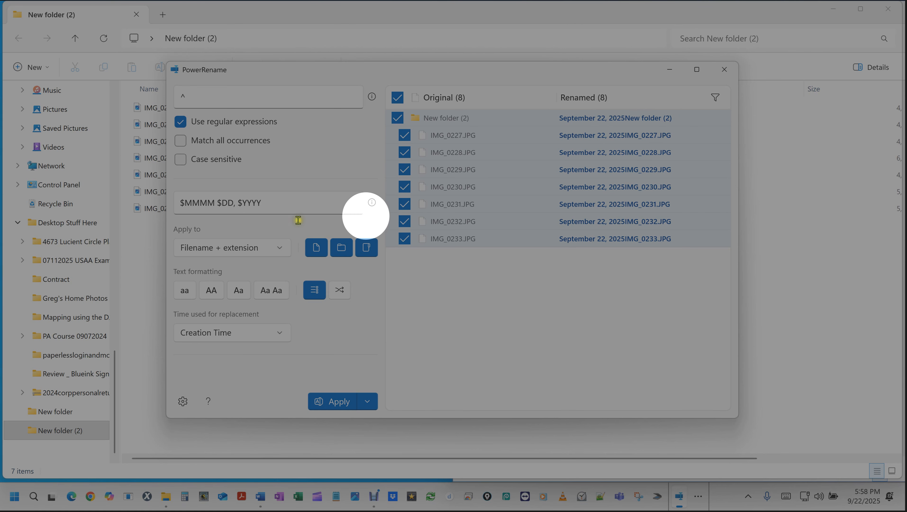
{"action": "left_click", "coordinate": [276, 203]}
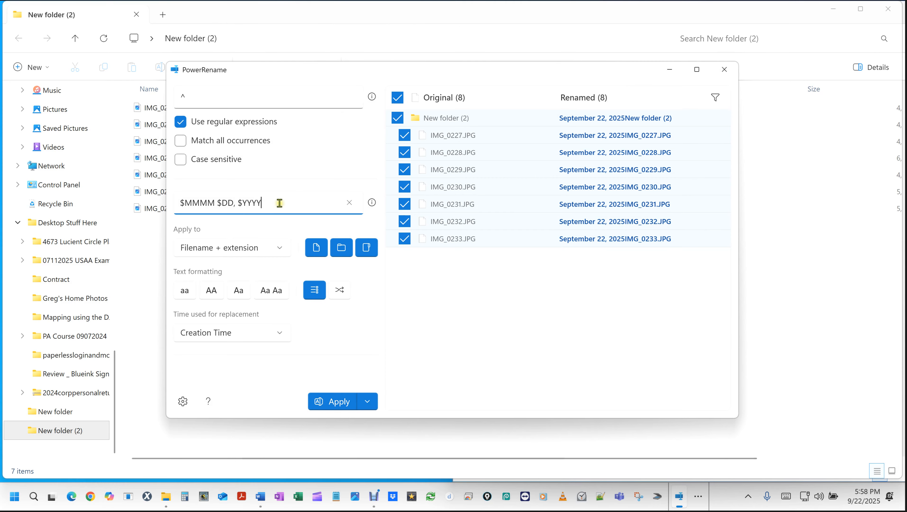
{"action": "left_click", "coordinate": [642, 280]}
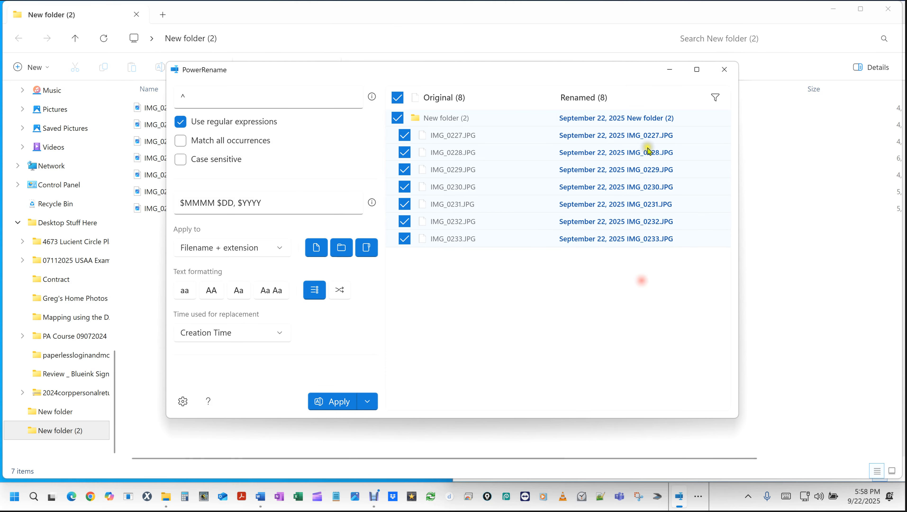
Review the previewed names with the date prefix and the list of available date and time replacement terms.
{"action": "left_click", "coordinate": [633, 136]}
{"action": "key", "text": "ctrl"}
{"action": "key", "text": "ctrl"}
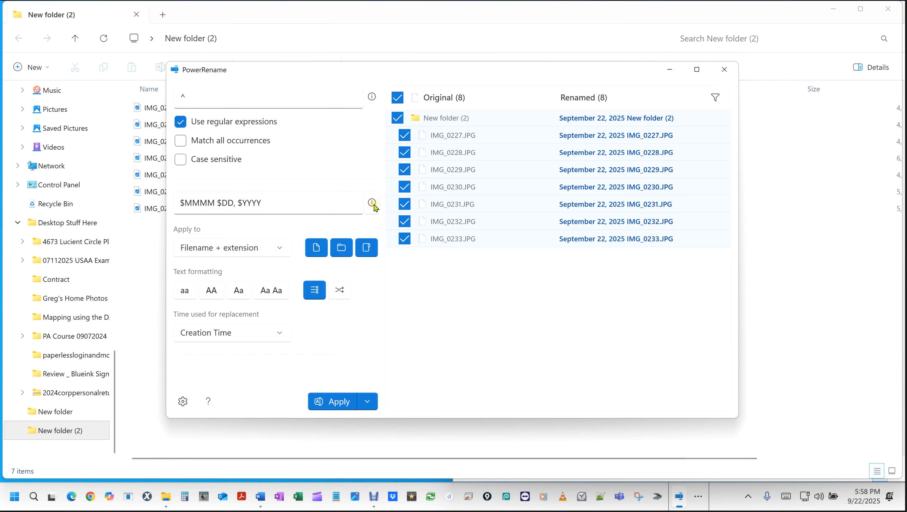
{"action": "left_click", "coordinate": [372, 203]}
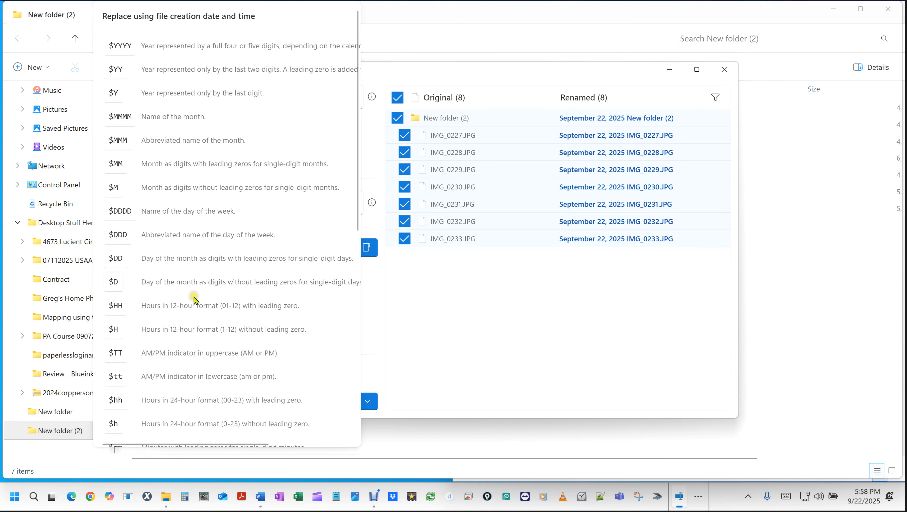
{"action": "left_click", "coordinate": [473, 349]}
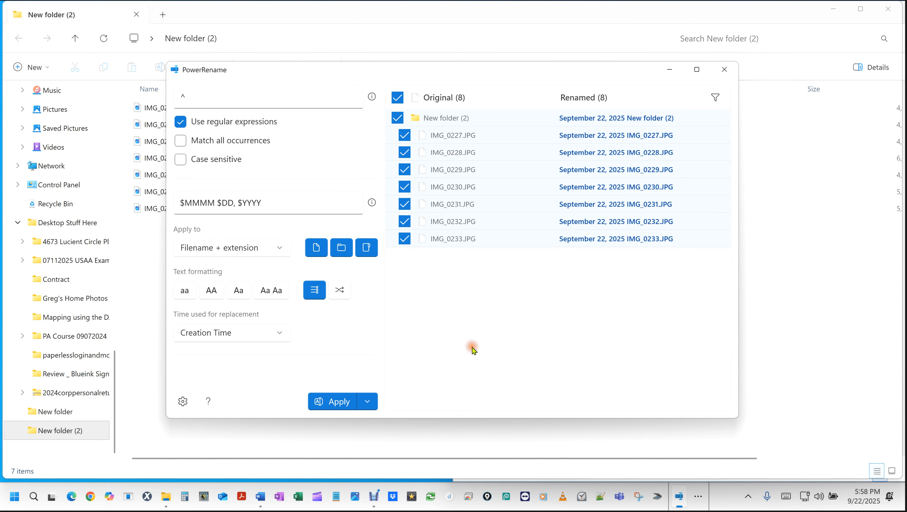
Restrict the renaming to the filename only and compare the original names with the previewed ones.
{"action": "left_click", "coordinate": [477, 333]}
{"action": "left_click", "coordinate": [283, 249]}
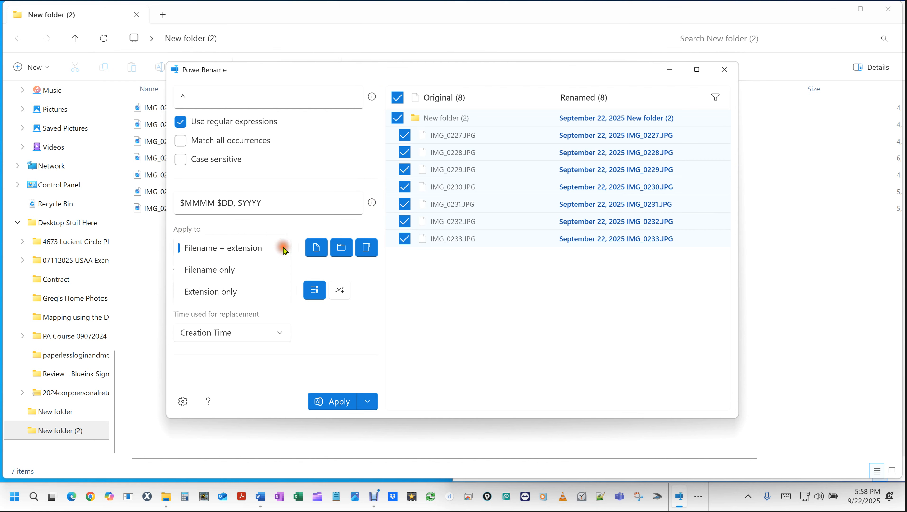
{"action": "left_click", "coordinate": [224, 276]}
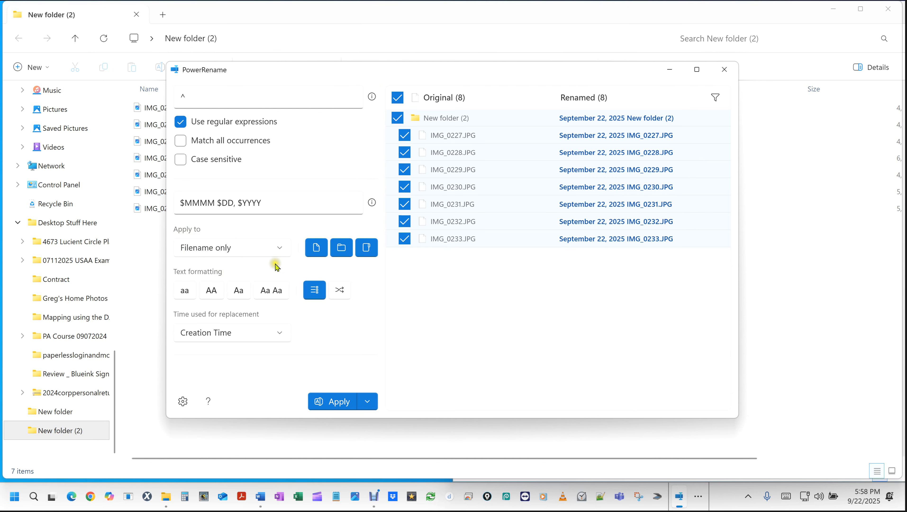
{"action": "left_click", "coordinate": [281, 248]}
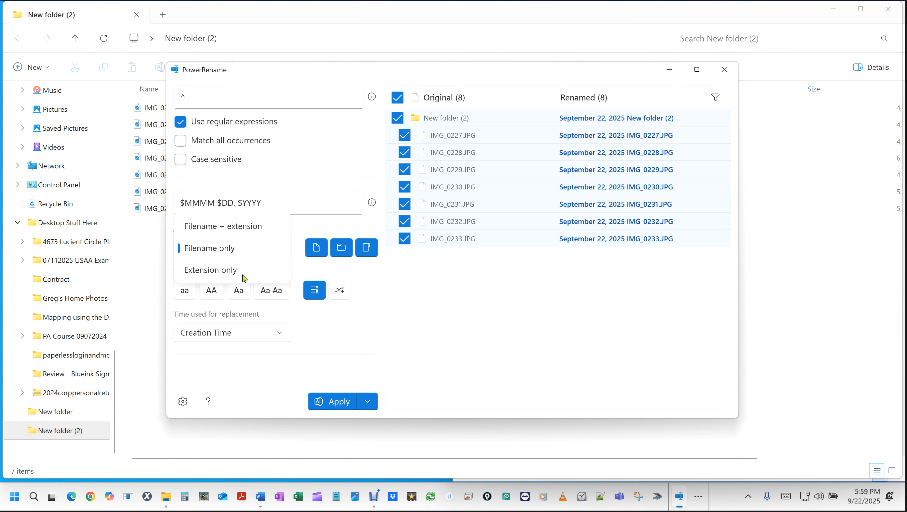
{"action": "left_click", "coordinate": [539, 311]}
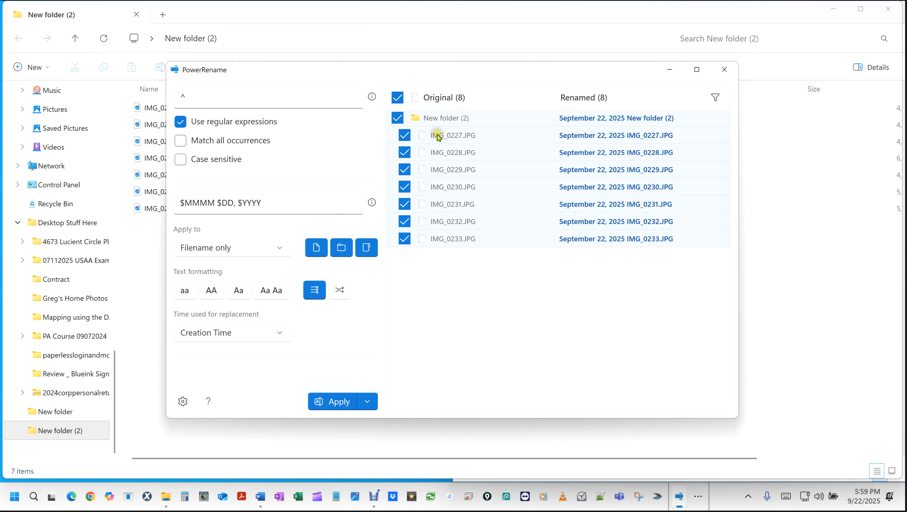
{"action": "left_click", "coordinate": [434, 136]}
{"action": "key", "text": "ctrl"}
{"action": "key", "text": "ctrl"}
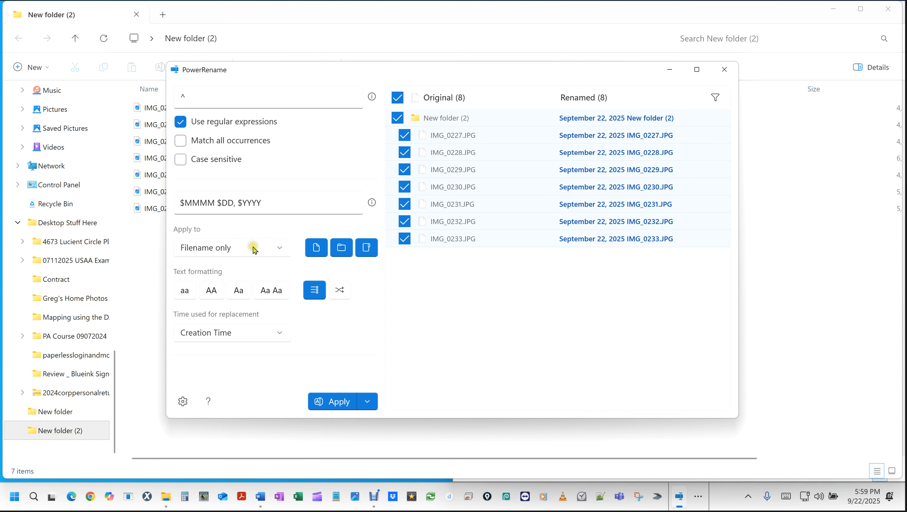
Restrict the renaming to the extension only and check where the date lands in the previewed names.
{"action": "left_click", "coordinate": [251, 248]}
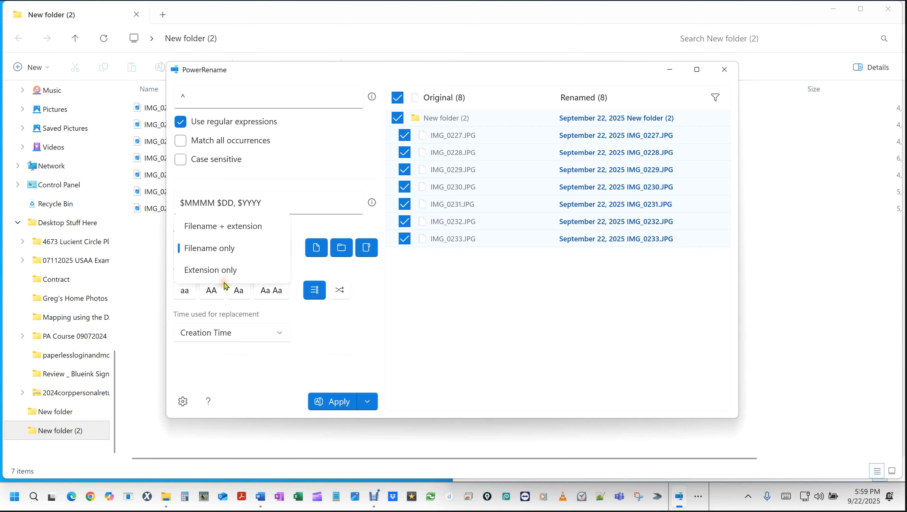
{"action": "left_click", "coordinate": [214, 270]}
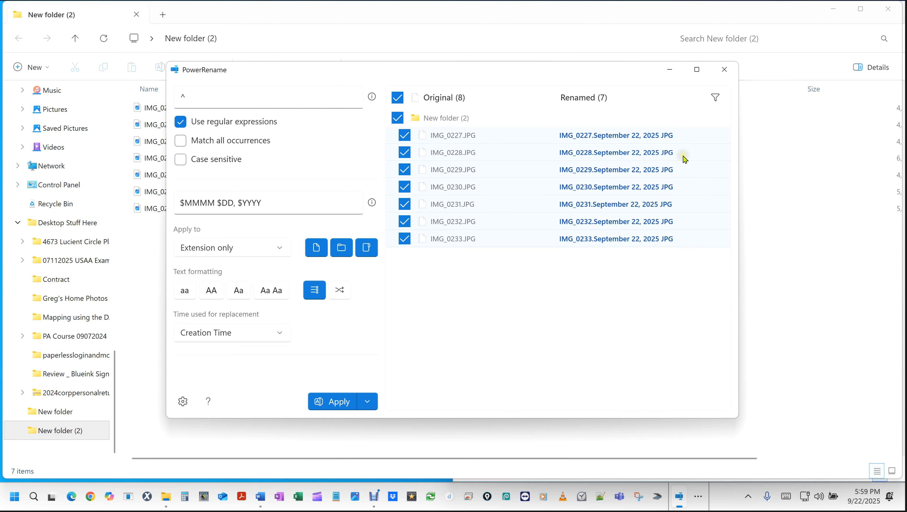
{"action": "left_click", "coordinate": [640, 157]}
{"action": "left_click", "coordinate": [581, 276]}
{"action": "left_click", "coordinate": [589, 217]}
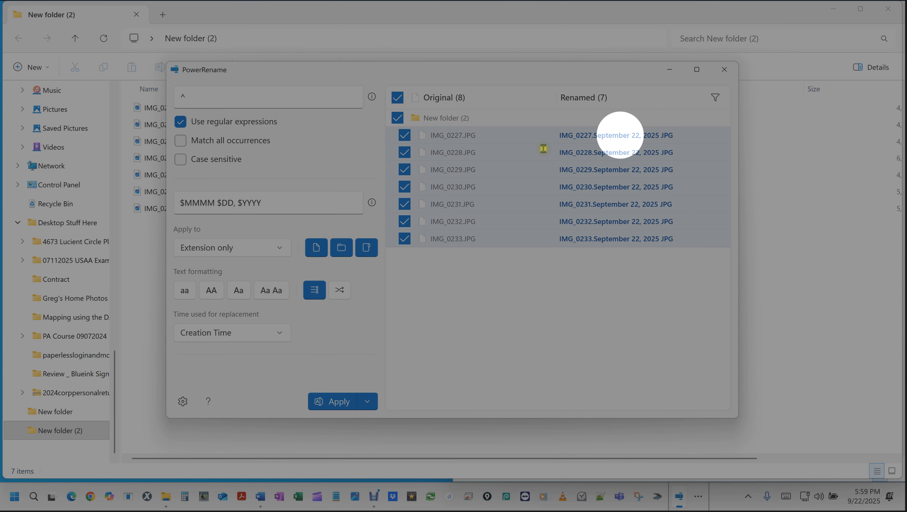
Apply the renaming to filename + extension again.
{"action": "left_click", "coordinate": [282, 250]}
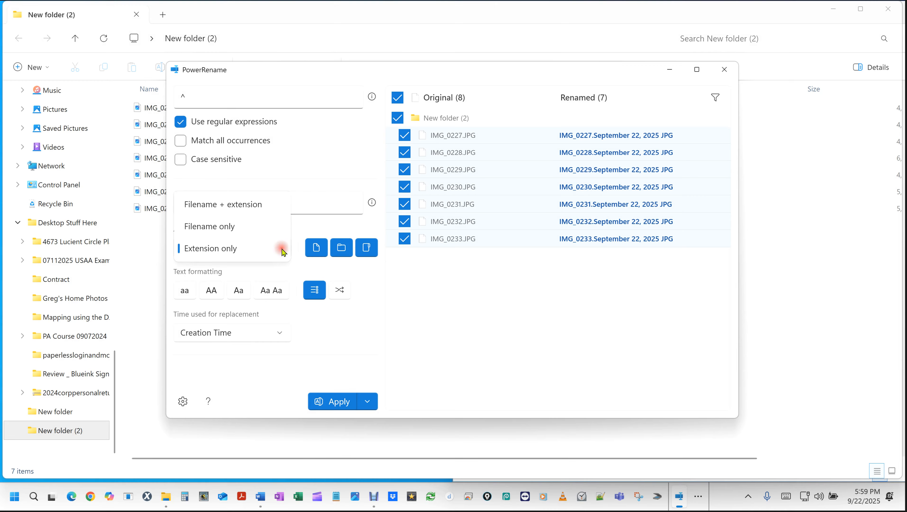
{"action": "left_click", "coordinate": [256, 208]}
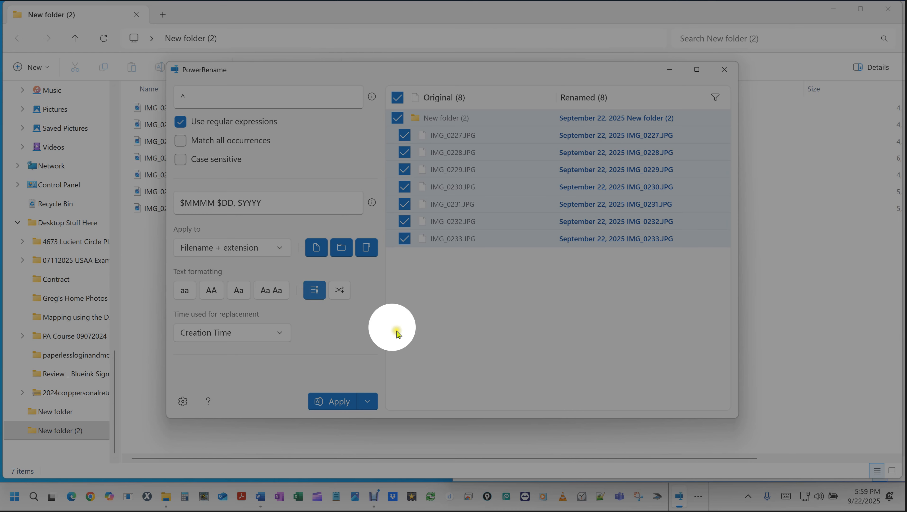
{"action": "left_click", "coordinate": [399, 328]}
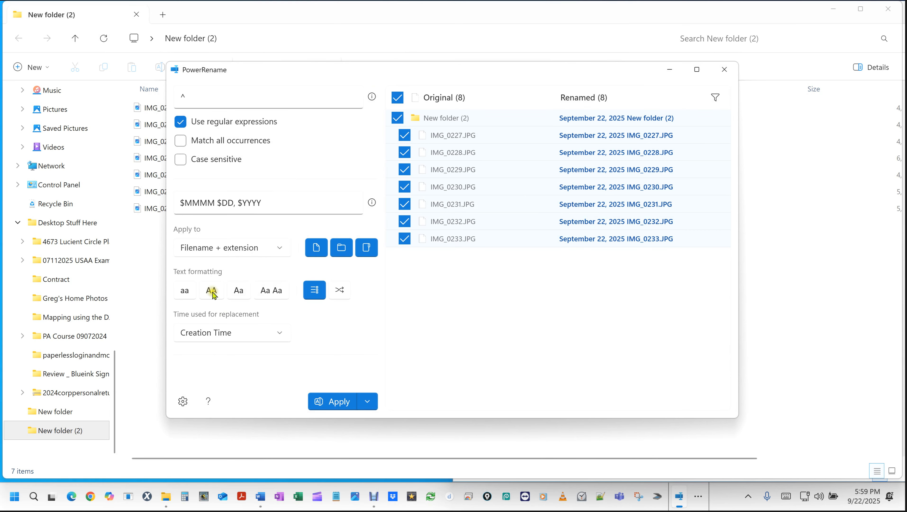
Try the uppercase (AA) and title-case (Aa) text formatting on the previewed names, leaving no case formatting applied.
{"action": "left_click", "coordinate": [212, 291]}
{"action": "left_click", "coordinate": [596, 287]}
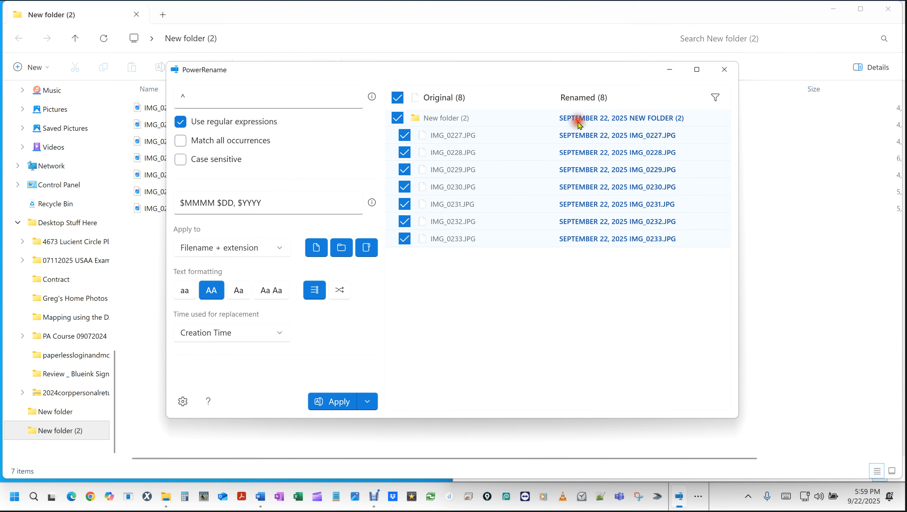
{"action": "left_click", "coordinate": [579, 123]}
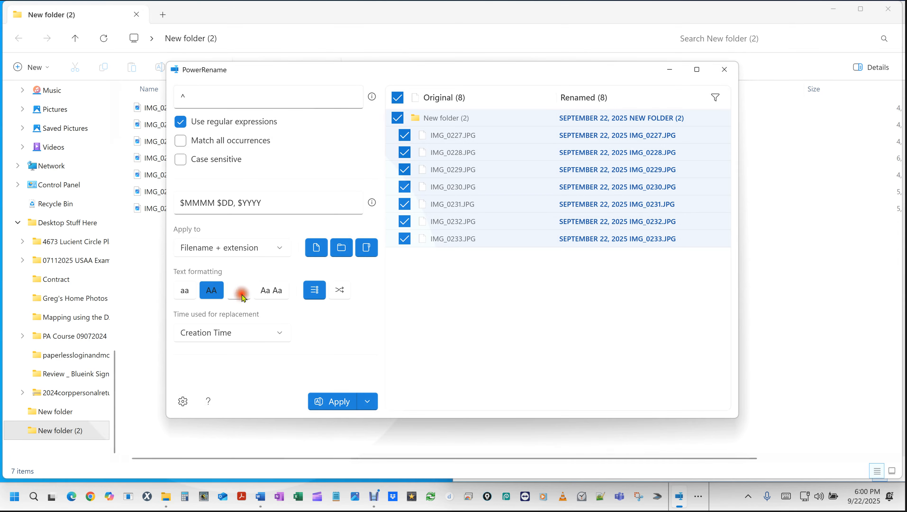
{"action": "left_click", "coordinate": [239, 290]}
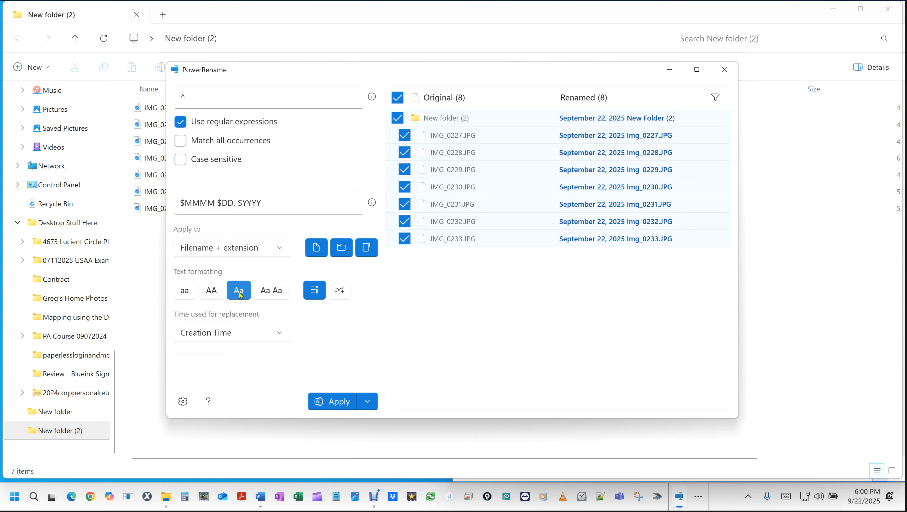
{"action": "left_click", "coordinate": [239, 290]}
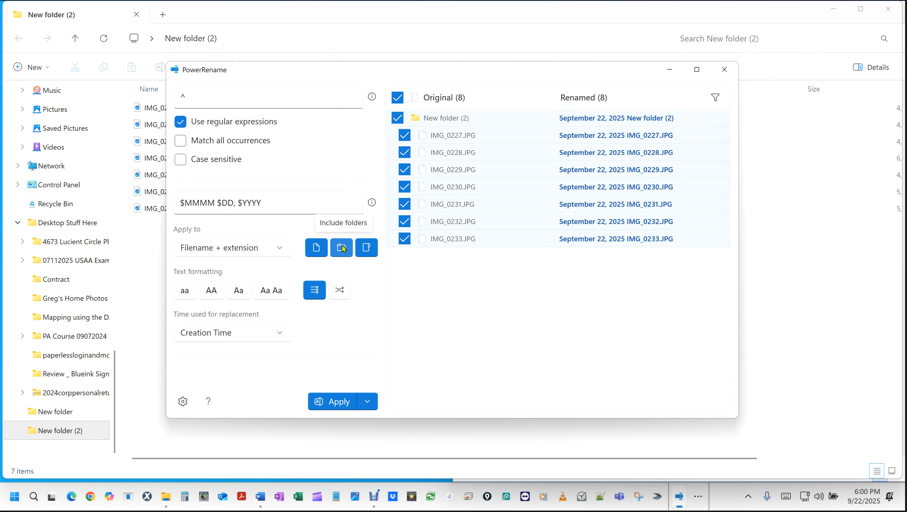
Keep files, folders and subfolders included, turn off item enumeration and turn on random string values.
{"action": "left_click", "coordinate": [369, 249]}
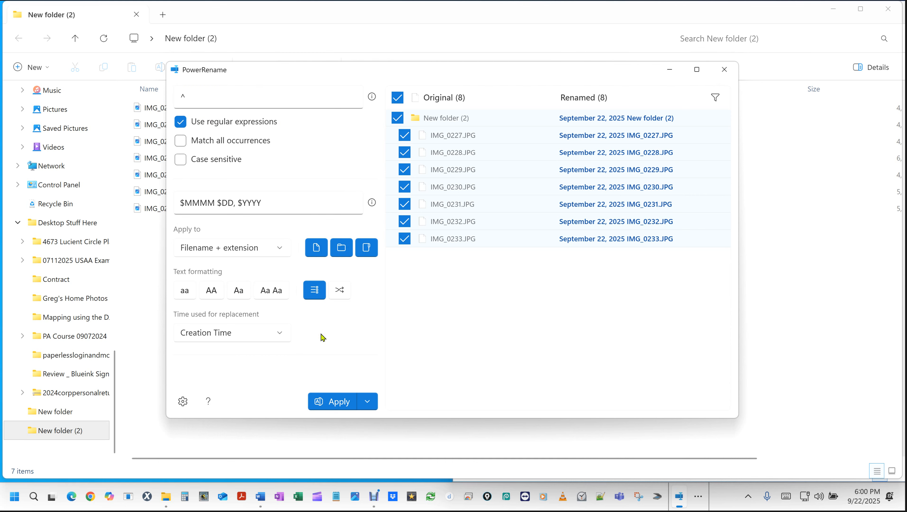
{"action": "left_click", "coordinate": [340, 292]}
{"action": "left_click", "coordinate": [316, 290]}
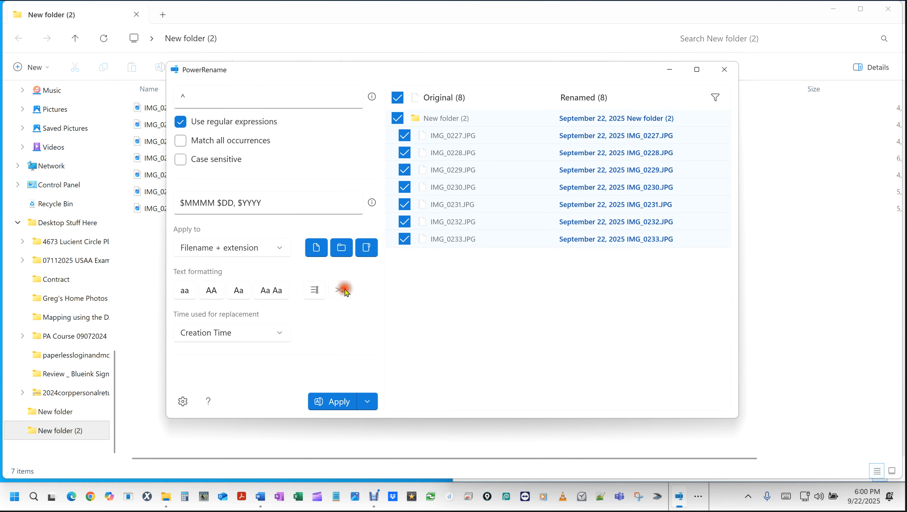
{"action": "left_click", "coordinate": [315, 290]}
{"action": "left_click", "coordinate": [324, 297]}
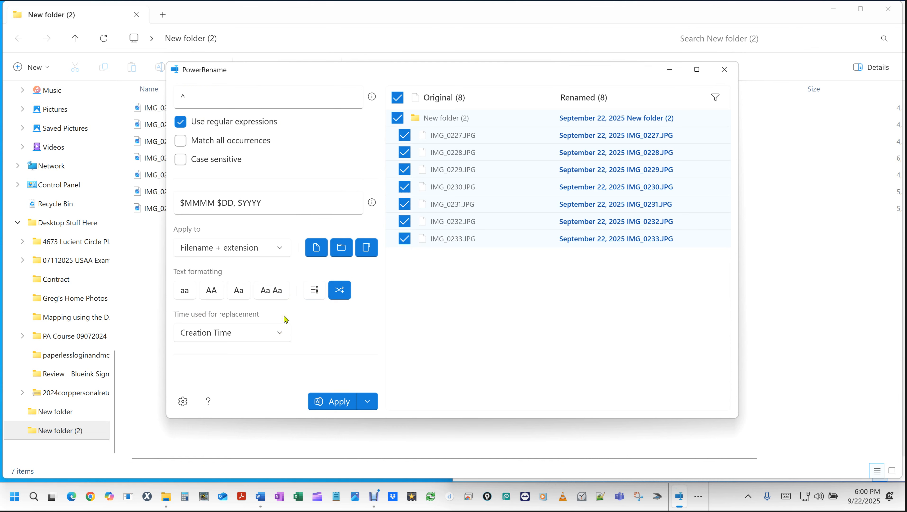
{"action": "left_click", "coordinate": [480, 307]}
Replace the date tokens in the replacement with the fixed date 09_22_2025 followed by a space.
{"action": "triple_click", "coordinate": [275, 208]}
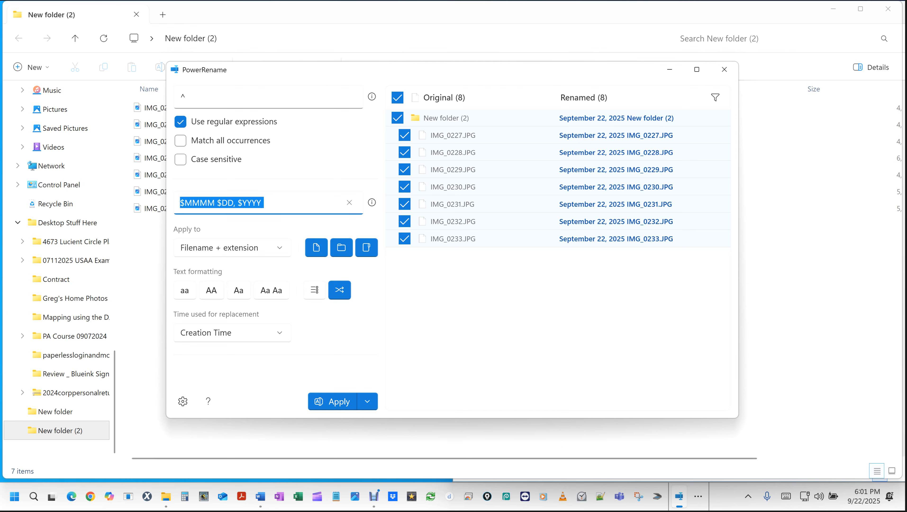
{"action": "type", "text": "09"}
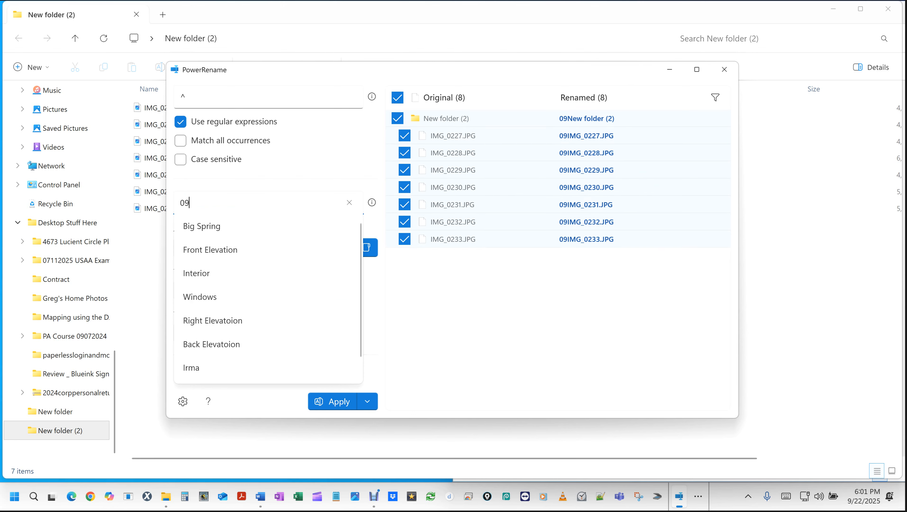
{"action": "type", "text": "/2"}
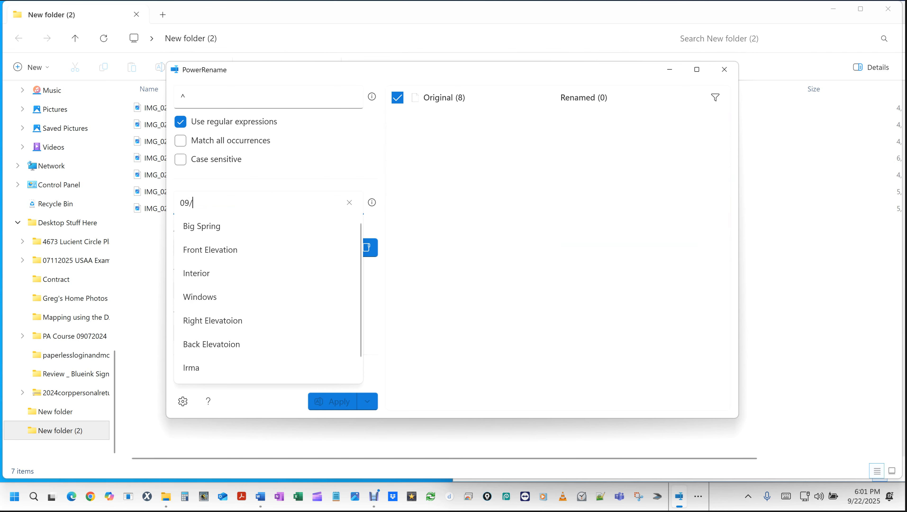
{"action": "key", "text": "BackSpace"}
{"action": "key", "text": "BackSpace"}
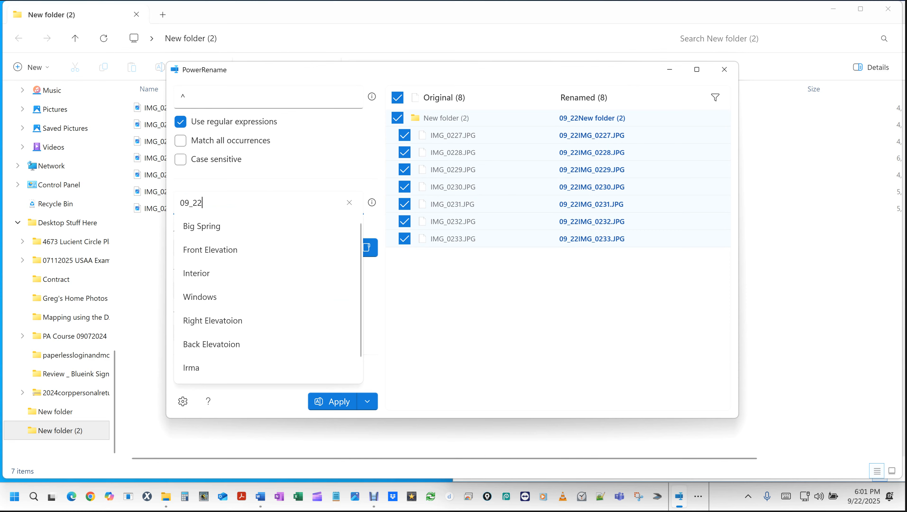
{"action": "type", "text": "_2025"}
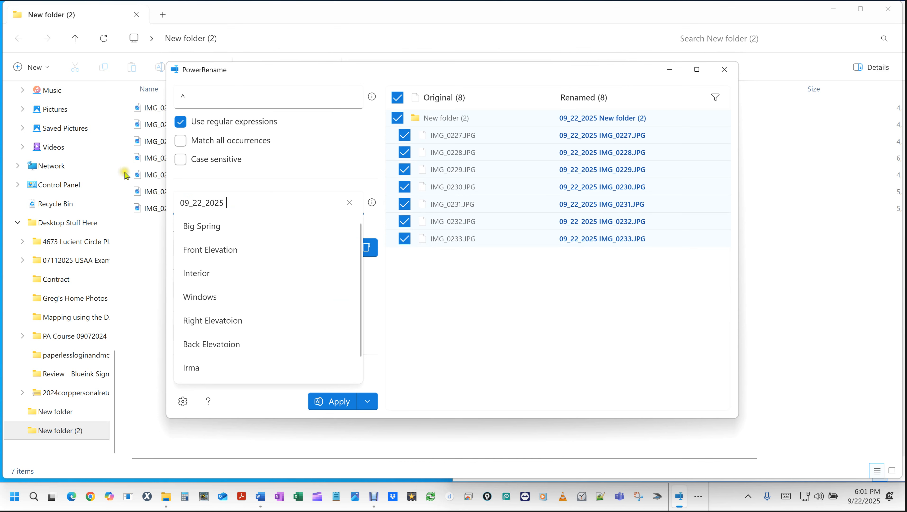
Review the list of replacement terms based on the file creation date and time.
{"action": "left_click", "coordinate": [371, 203]}
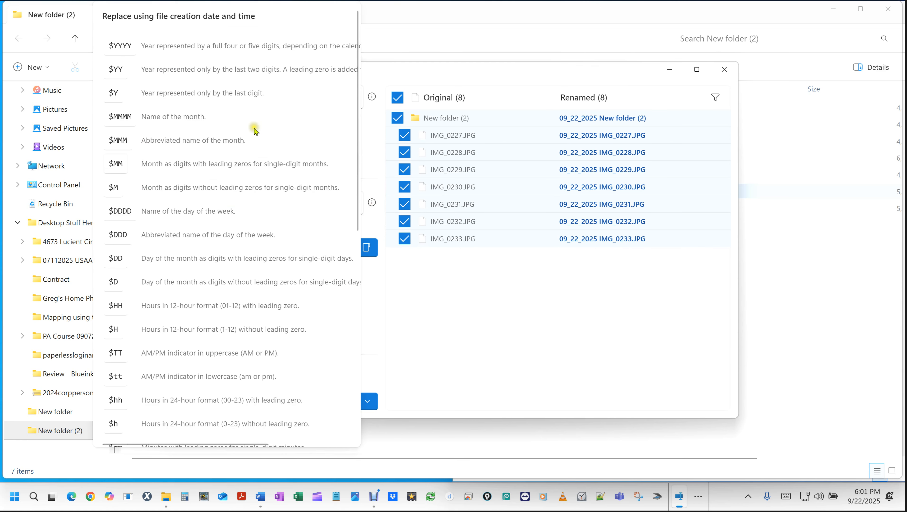
{"action": "left_click", "coordinate": [439, 384]}
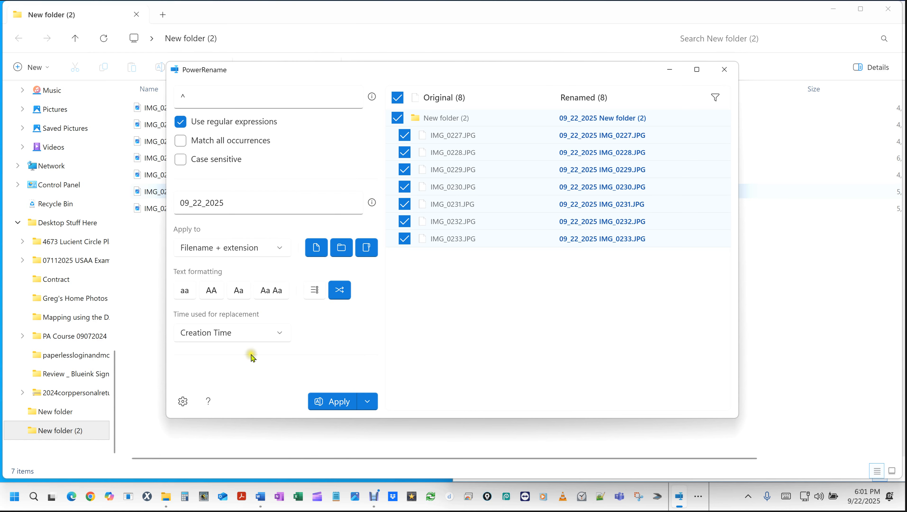
{"action": "left_click", "coordinate": [371, 203]}
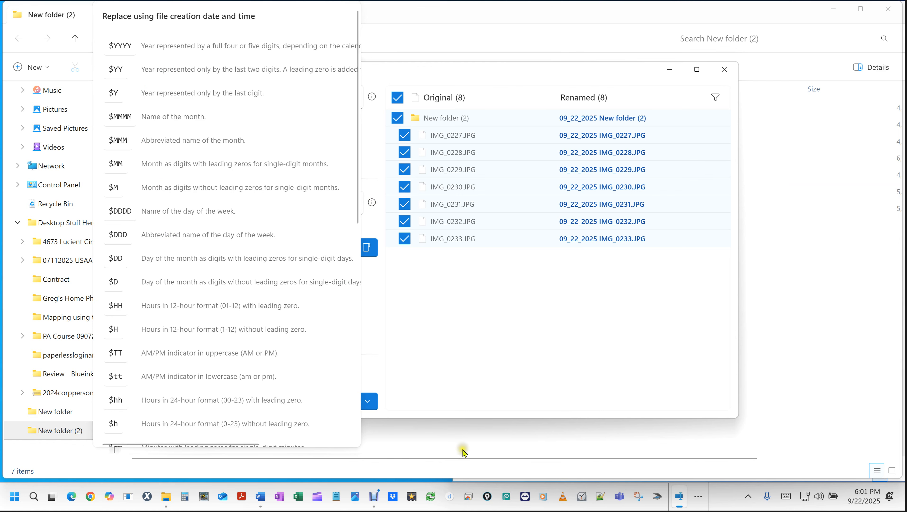
{"action": "left_click", "coordinate": [441, 360]}
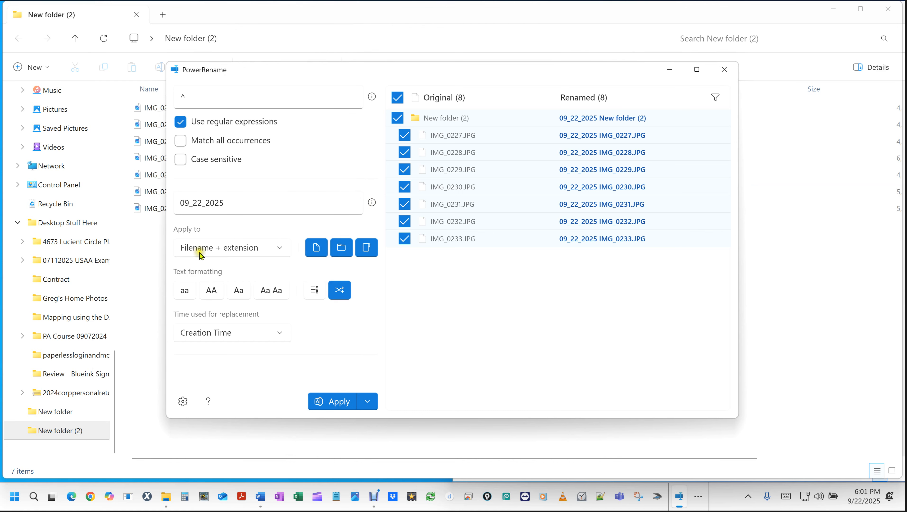
Change the date in the replacement to "Jan, 1, 2025", keeping the trailing space.
{"action": "left_click_drag", "start_coordinate": [194, 201], "coordinate": [201, 202]}
{"action": "double_click", "coordinate": [186, 202]}
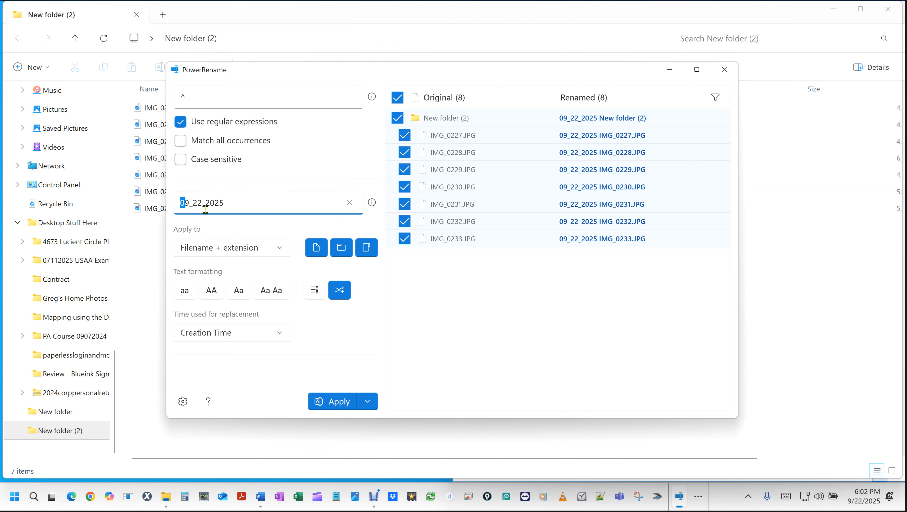
{"action": "type", "text": "jAN"}
{"action": "key", "text": "BackSpace"}
{"action": "key", "text": "BackSpace"}
{"action": "key", "text": "BackSpace"}
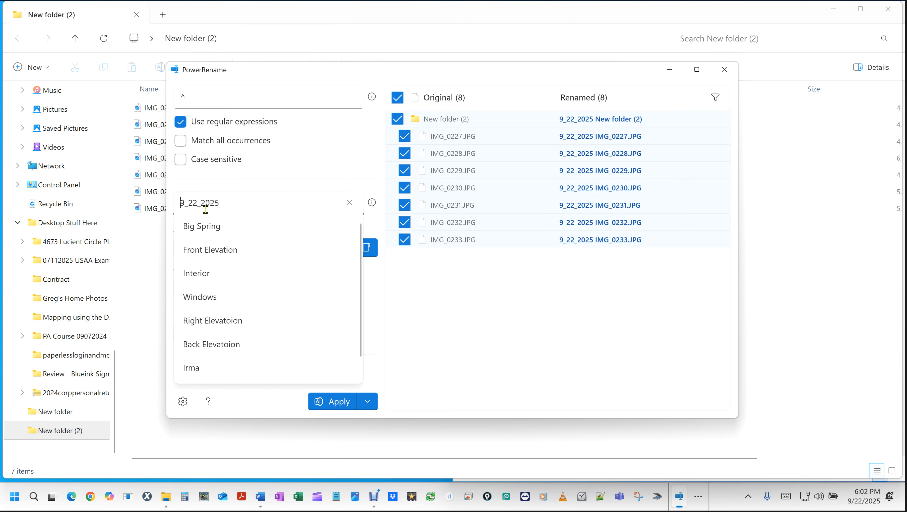
{"action": "type", "text": "Jan, 1"}
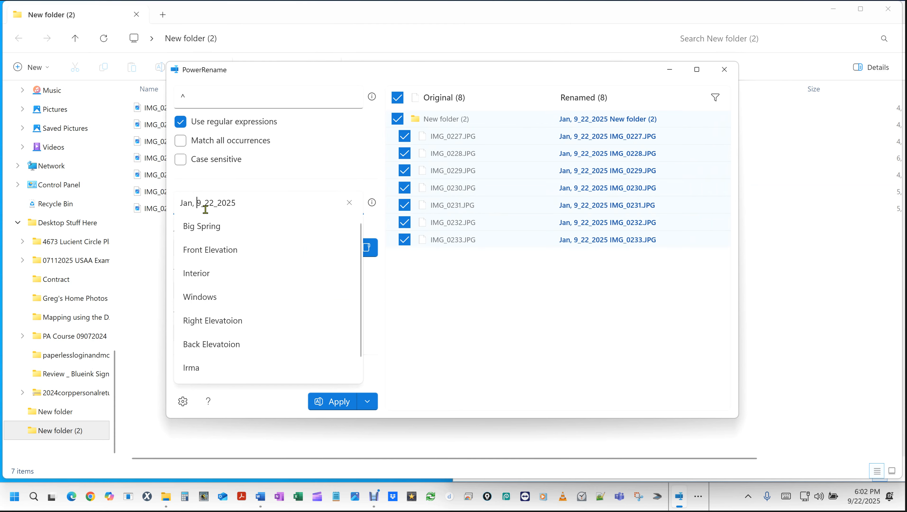
{"action": "key", "text": "Delete"}
{"action": "type", "text": ","}
{"action": "key", "text": "Delete"}
{"action": "key", "text": "Delete"}
{"action": "key", "text": "Delete"}
{"action": "key", "text": "Delete"}
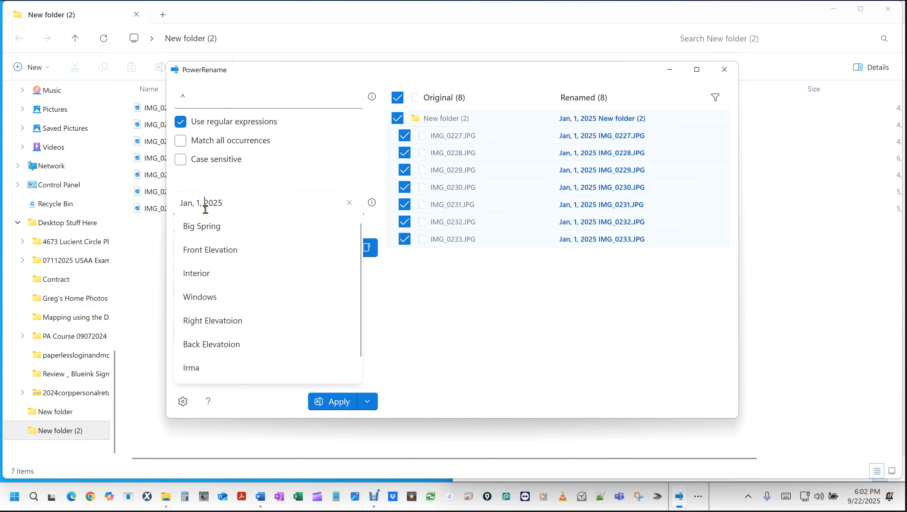
{"action": "left_click", "coordinate": [537, 351]}
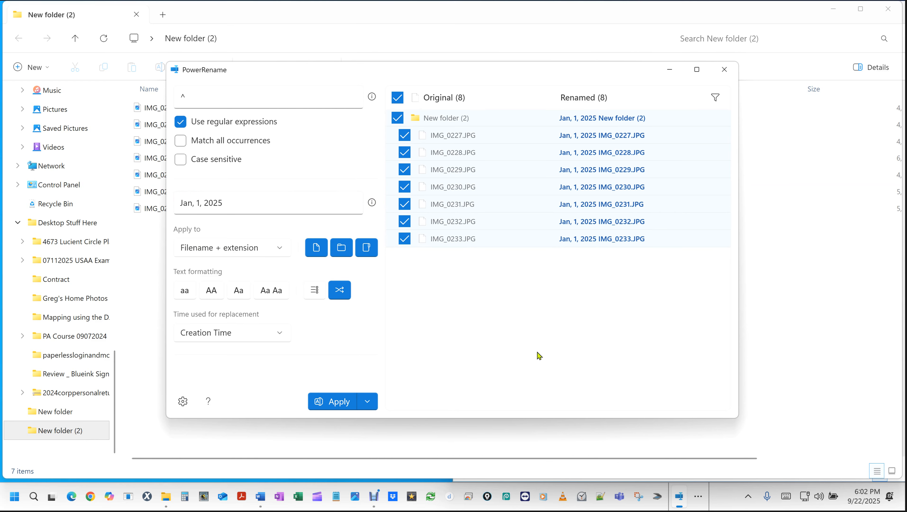
{"action": "left_click", "coordinate": [588, 153]}
{"action": "key", "text": "ctrl"}
{"action": "key", "text": "ctrl"}
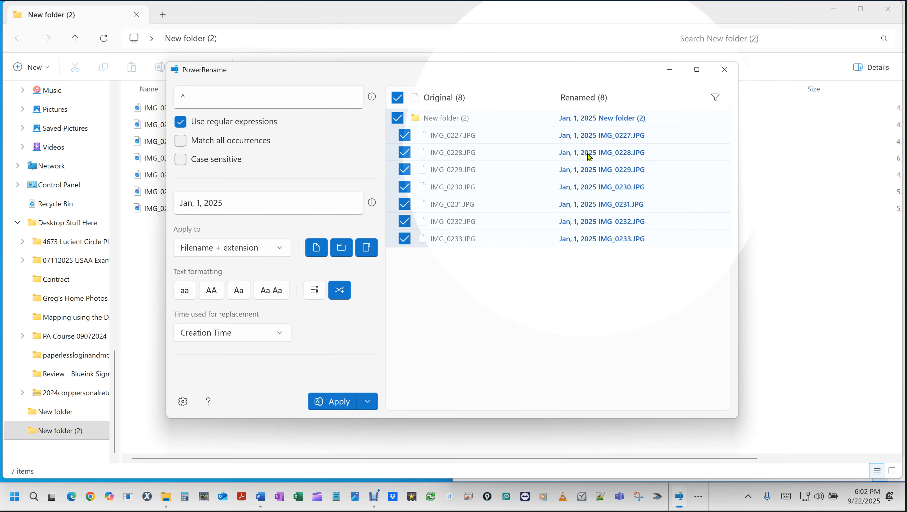
{"action": "left_click", "coordinate": [589, 155]}
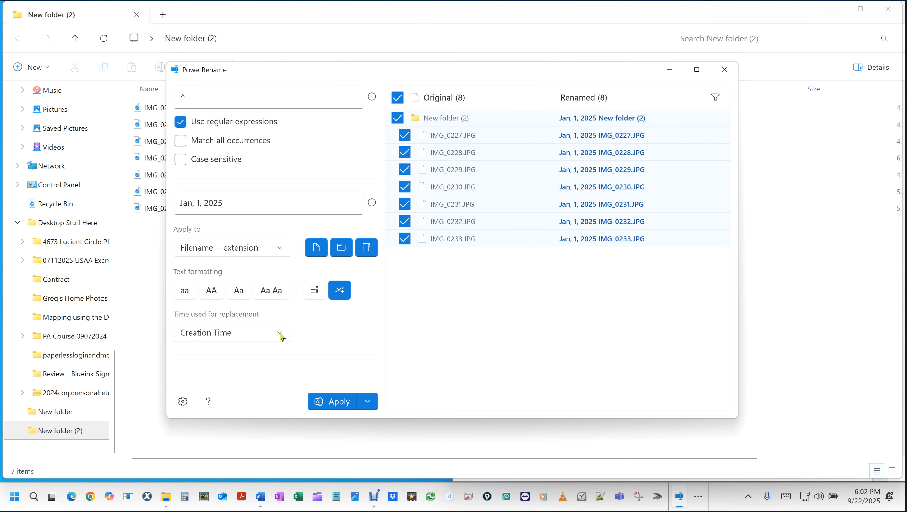
Try Modification Time as the time used for replacement, and set it to Access Time.
{"action": "left_click", "coordinate": [280, 334]}
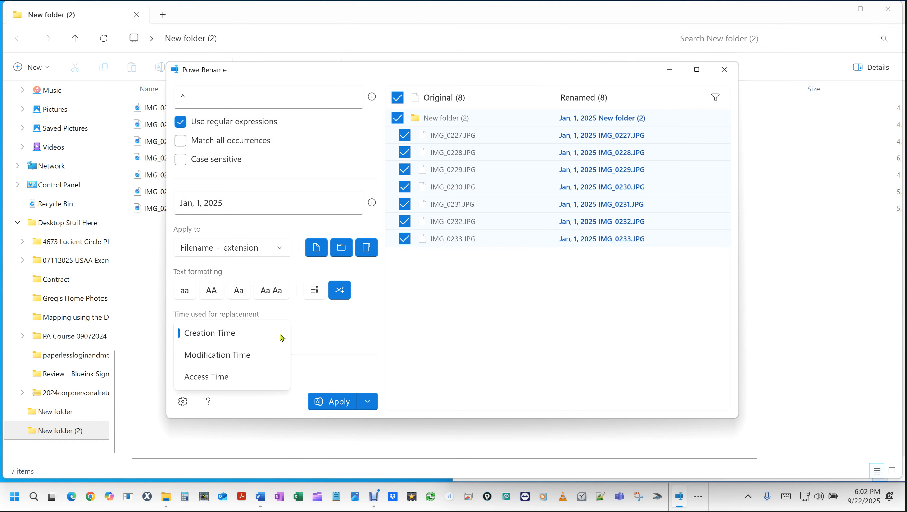
{"action": "left_click", "coordinate": [234, 353]}
{"action": "left_click", "coordinate": [227, 334]}
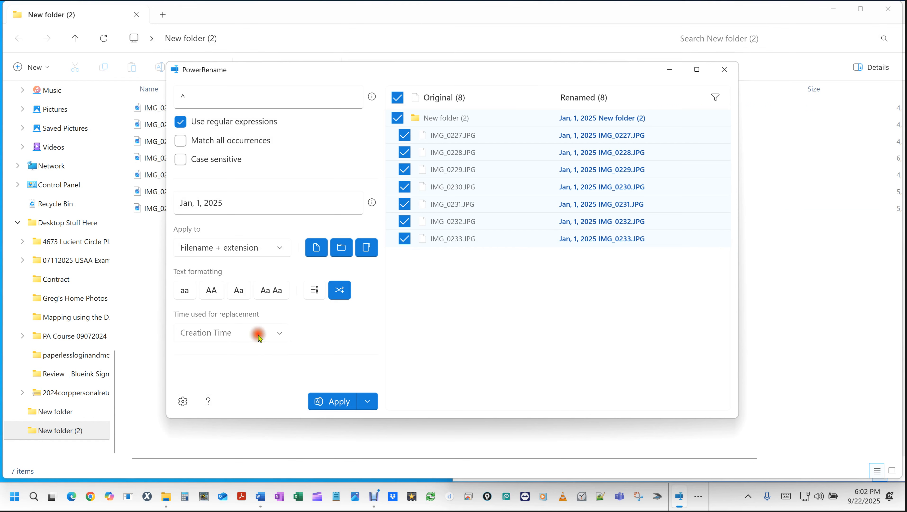
{"action": "left_click", "coordinate": [260, 338]}
{"action": "left_click", "coordinate": [245, 356]}
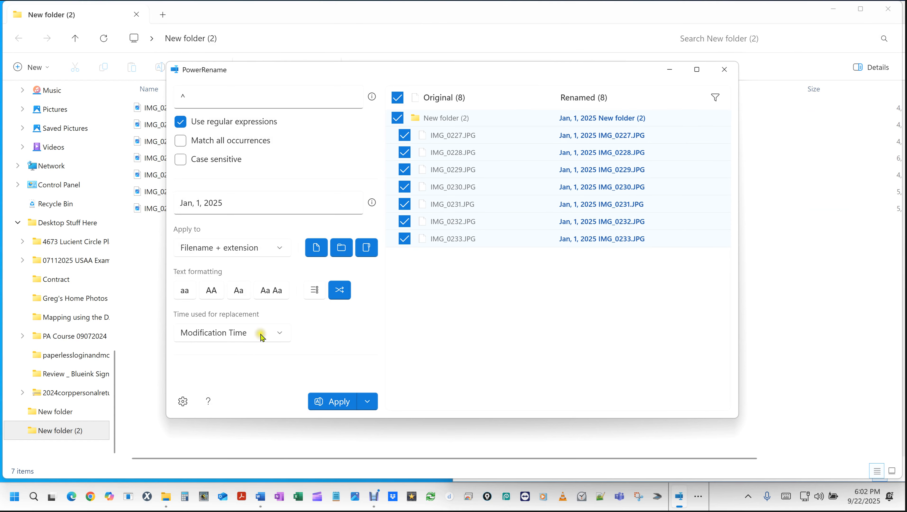
{"action": "left_click", "coordinate": [261, 337]}
{"action": "left_click", "coordinate": [222, 356]}
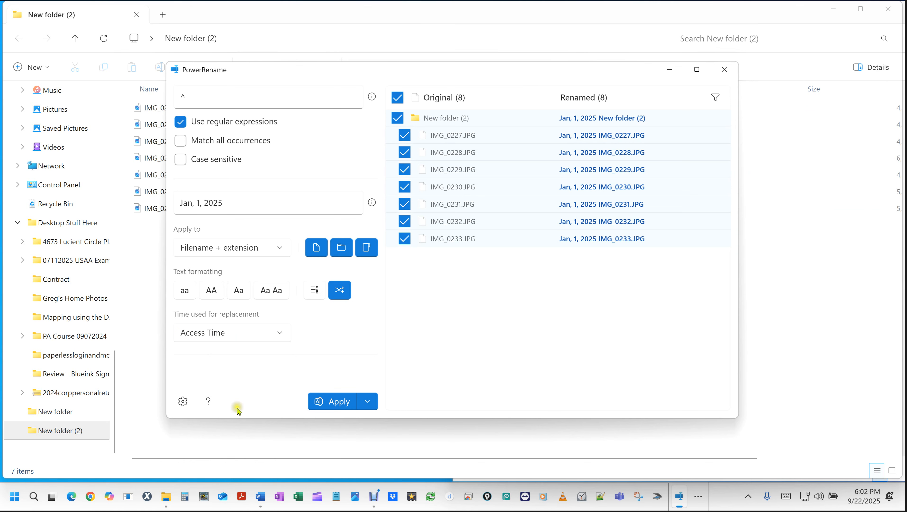
Open PowerRename's settings page, review its shell integration, auto-complete and behavior options, and close it.
{"action": "left_click", "coordinate": [179, 402]}
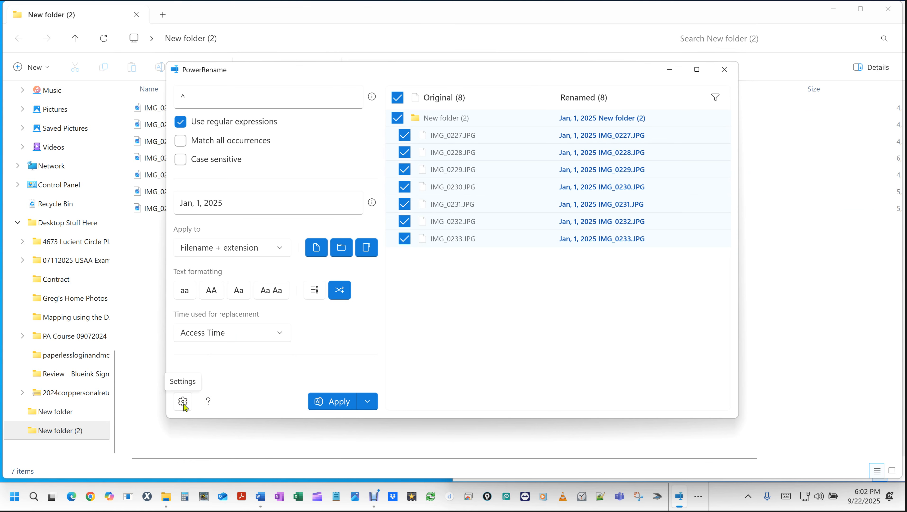
{"action": "left_click", "coordinate": [183, 405]}
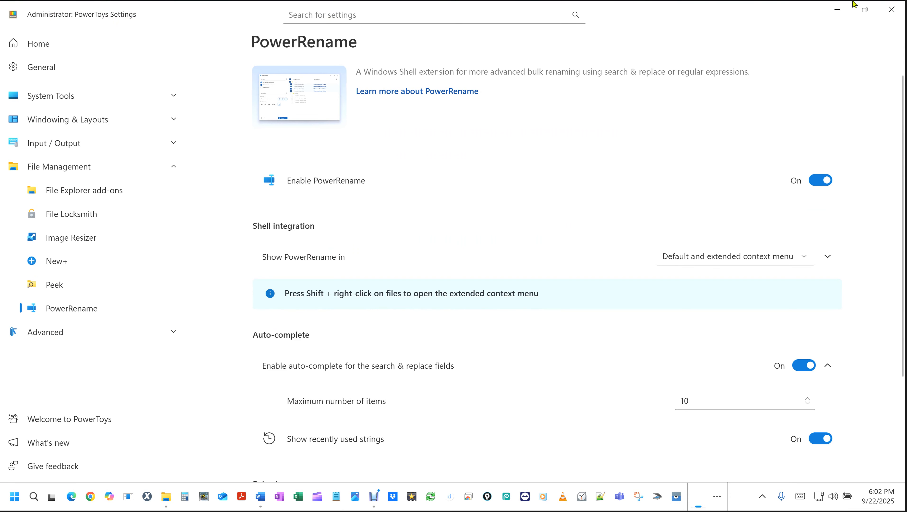
{"action": "scroll", "coordinate": [552, 321], "scroll_direction": "down", "scroll_amount": 3}
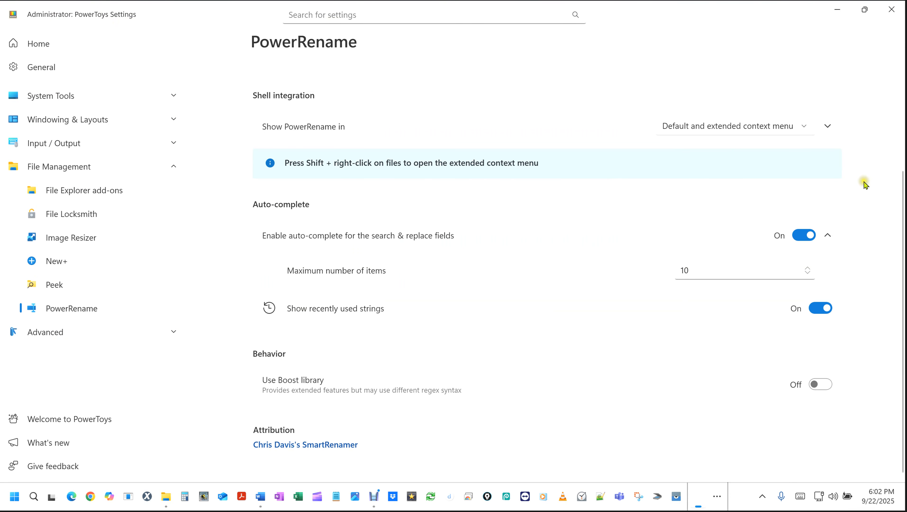
{"action": "left_click", "coordinate": [891, 9]}
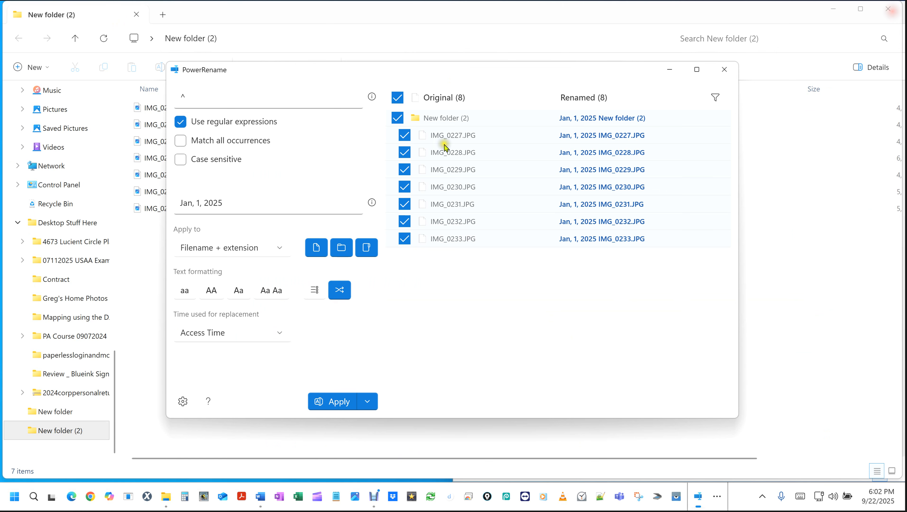
Open the PowerRename online documentation page in the browser.
{"action": "left_click", "coordinate": [209, 402]}
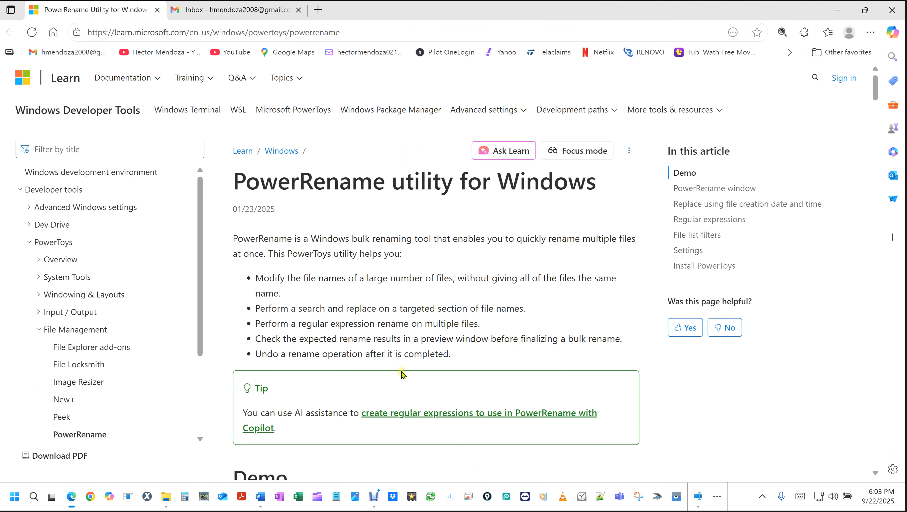
{"action": "left_click", "coordinate": [893, 10]}
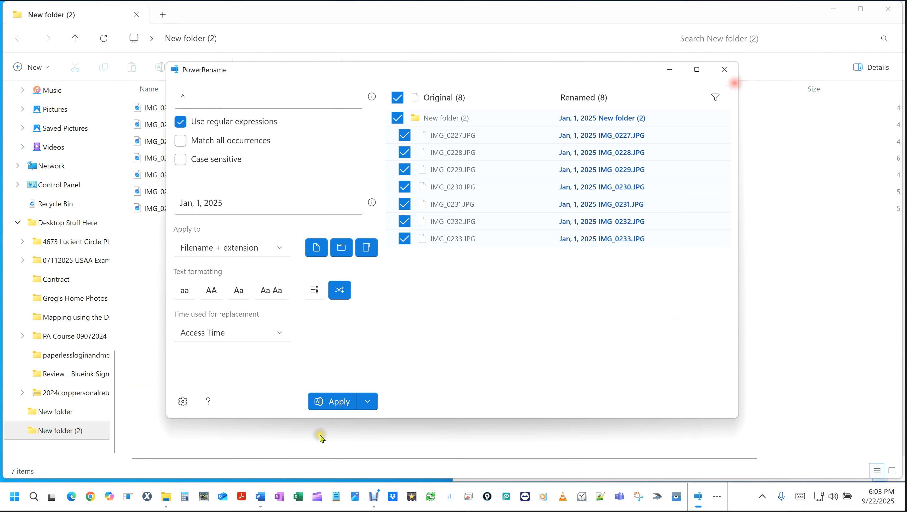
{"action": "left_click", "coordinate": [208, 401]}
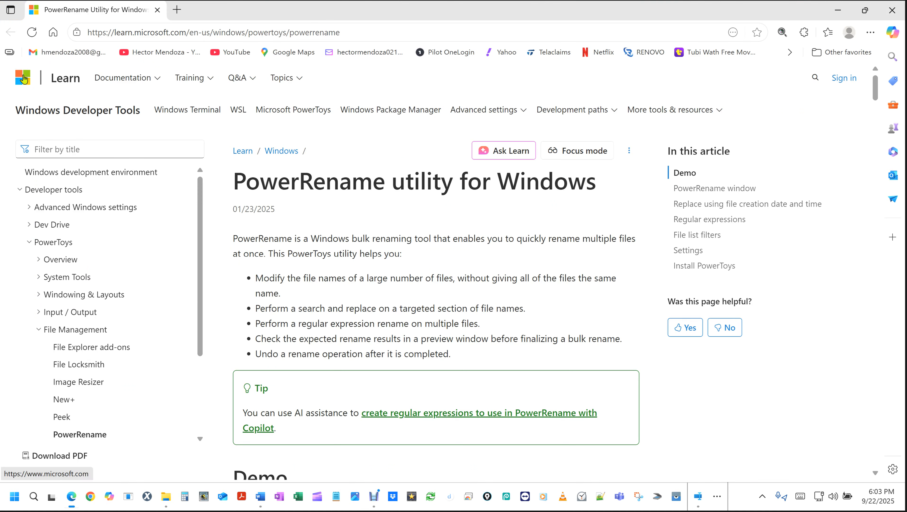
{"action": "key", "text": "ctrl"}
{"action": "key", "text": "ctrl"}
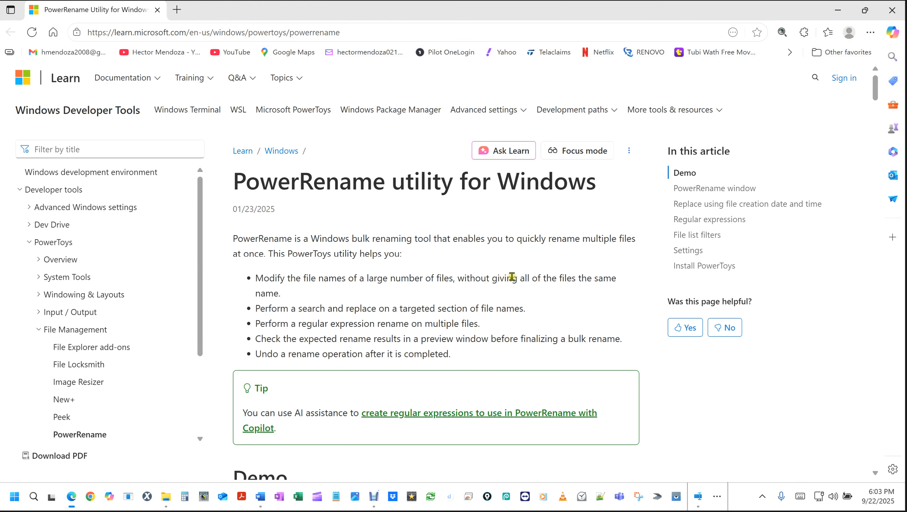
Read through the documentation's demo and PowerRename window sections as far as text formatting and item enumeration.
{"action": "scroll", "coordinate": [515, 283], "scroll_direction": "down", "scroll_amount": 6}
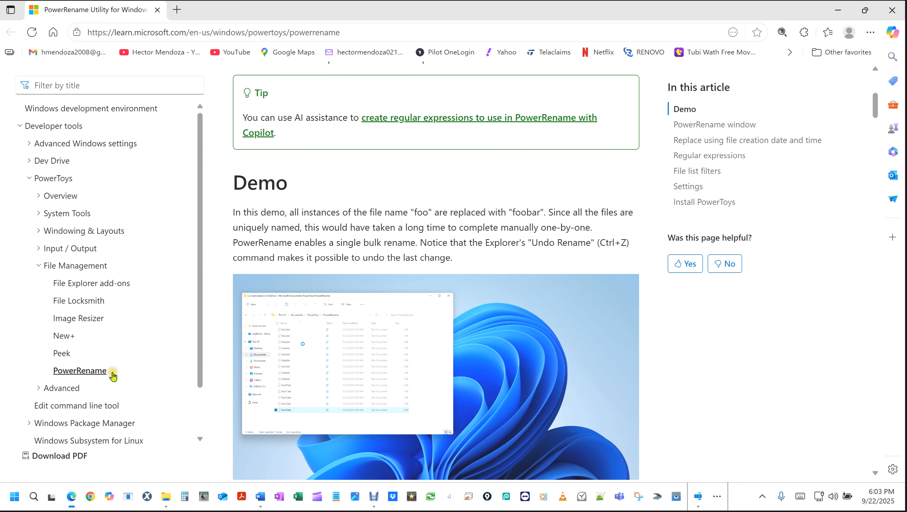
{"action": "scroll", "coordinate": [434, 213], "scroll_direction": "down", "scroll_amount": 8}
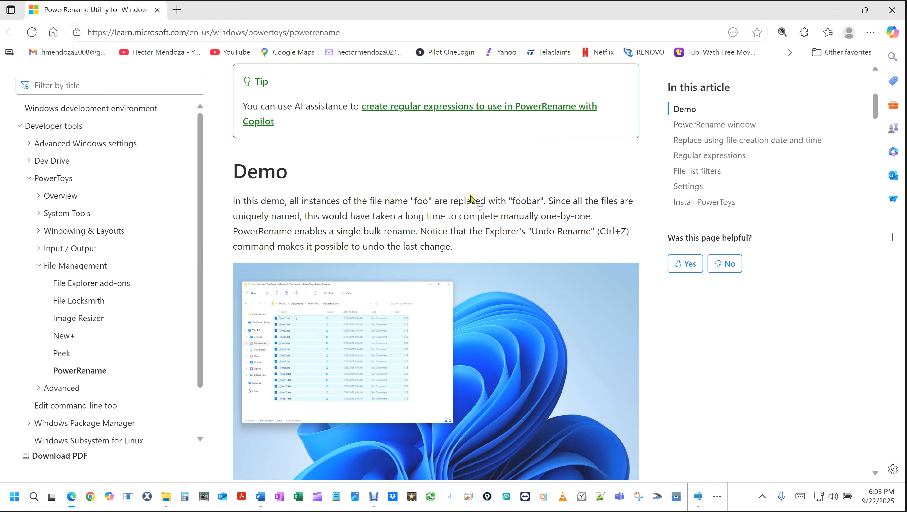
{"action": "scroll", "coordinate": [472, 198], "scroll_direction": "down", "scroll_amount": 8}
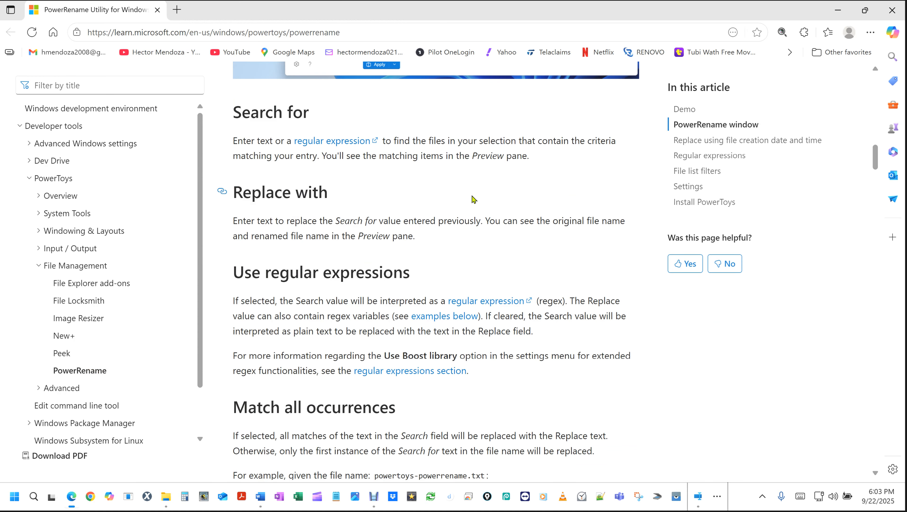
{"action": "scroll", "coordinate": [473, 199], "scroll_direction": "down", "scroll_amount": 7}
{"action": "scroll", "coordinate": [472, 199], "scroll_direction": "down", "scroll_amount": 4}
{"action": "scroll", "coordinate": [372, 293], "scroll_direction": "down", "scroll_amount": 5}
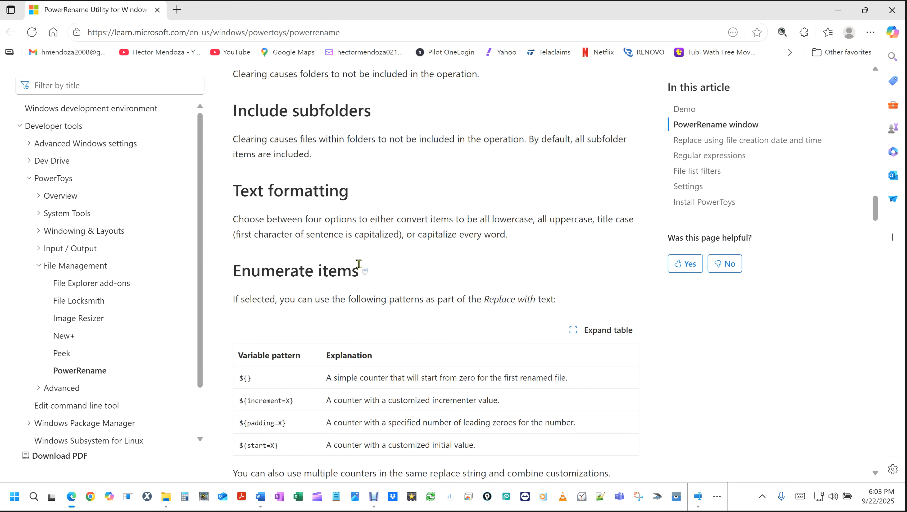
Examine the documentation's counter and random string patterns, the creation date and time variables, and the regular expressions section.
{"action": "scroll", "coordinate": [359, 264], "scroll_direction": "down", "scroll_amount": 3}
{"action": "scroll", "coordinate": [359, 264], "scroll_direction": "down", "scroll_amount": 10}
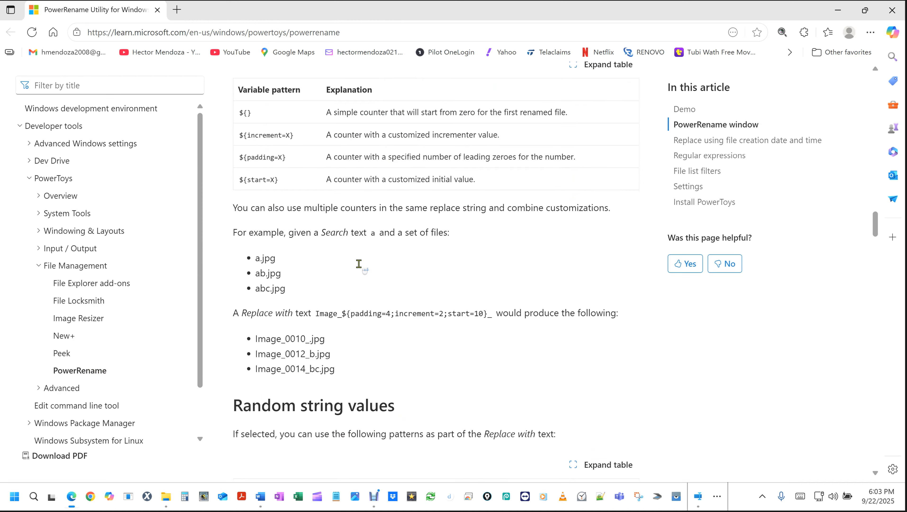
{"action": "scroll", "coordinate": [360, 261], "scroll_direction": "down", "scroll_amount": 2}
{"action": "scroll", "coordinate": [325, 208], "scroll_direction": "down", "scroll_amount": 7}
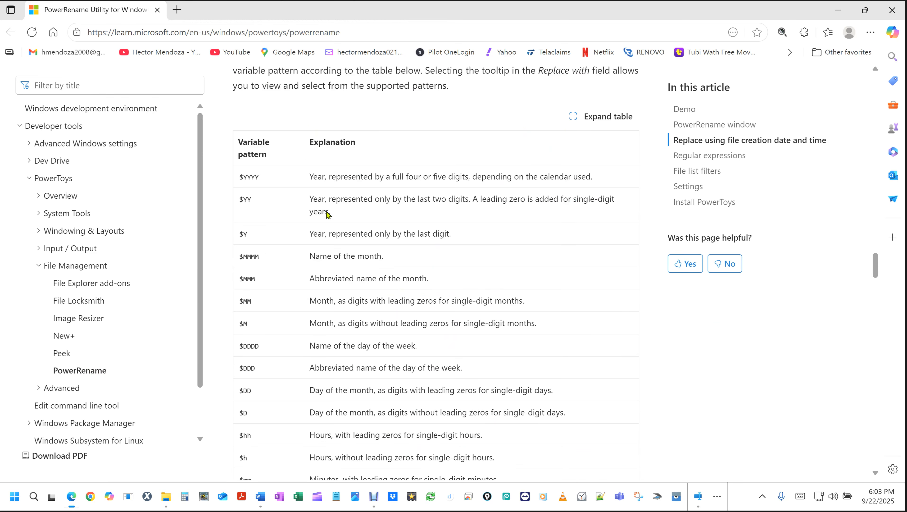
{"action": "scroll", "coordinate": [336, 211], "scroll_direction": "down", "scroll_amount": 3}
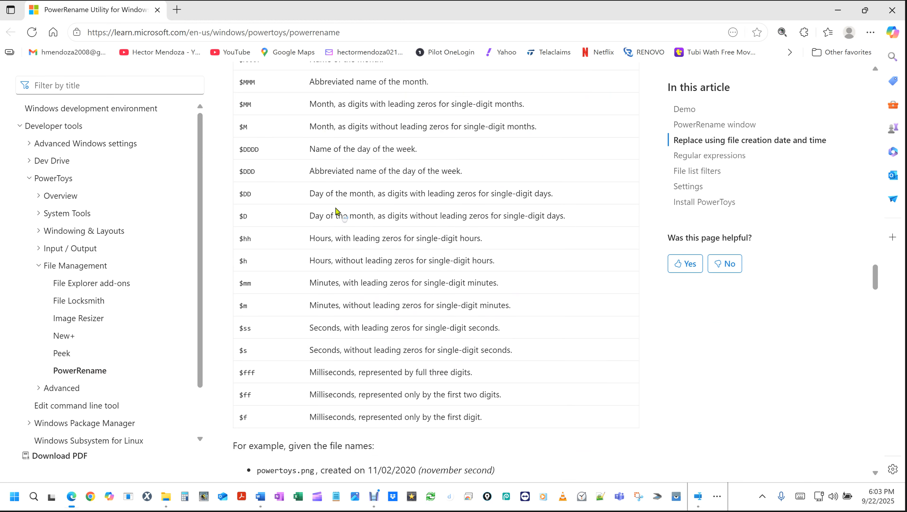
{"action": "scroll", "coordinate": [337, 210], "scroll_direction": "down", "scroll_amount": 4}
{"action": "scroll", "coordinate": [336, 209], "scroll_direction": "down", "scroll_amount": 7}
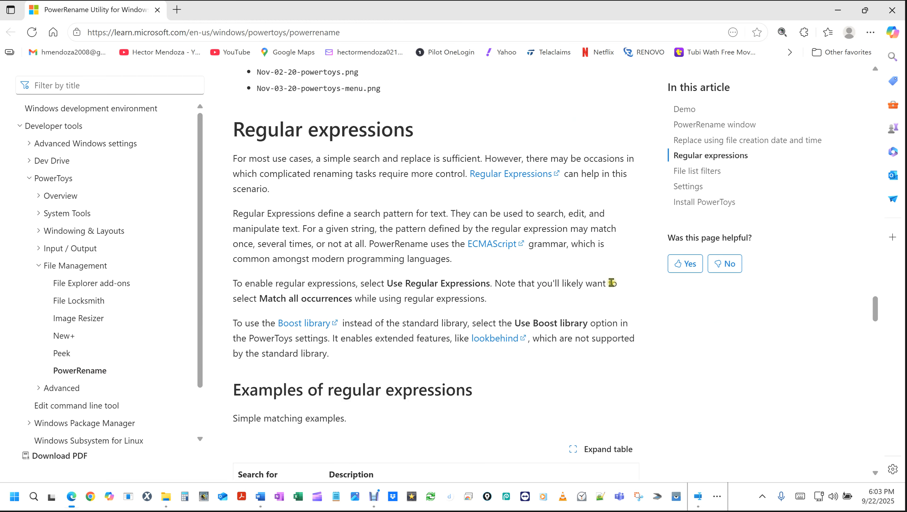
Close the documentation, PowerRename without applying the rename, and the New folder (2) window.
{"action": "left_click", "coordinate": [893, 10]}
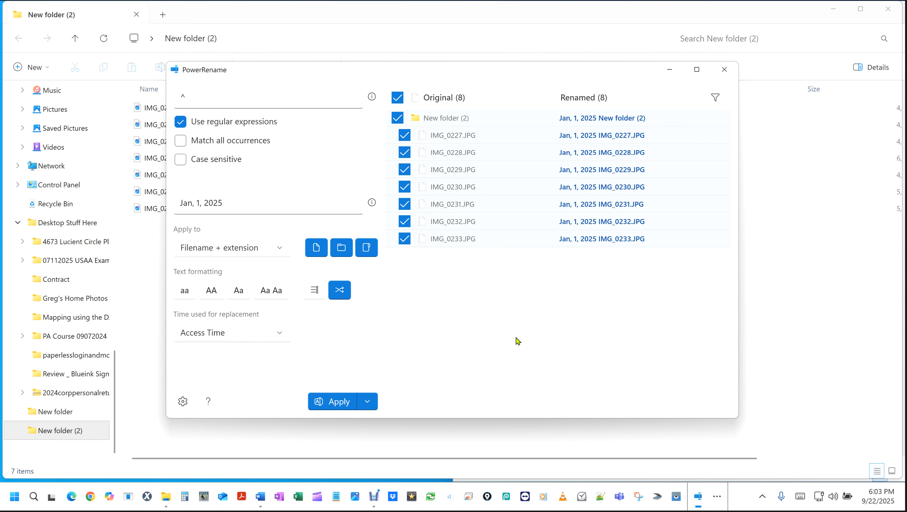
{"action": "left_click", "coordinate": [725, 70]}
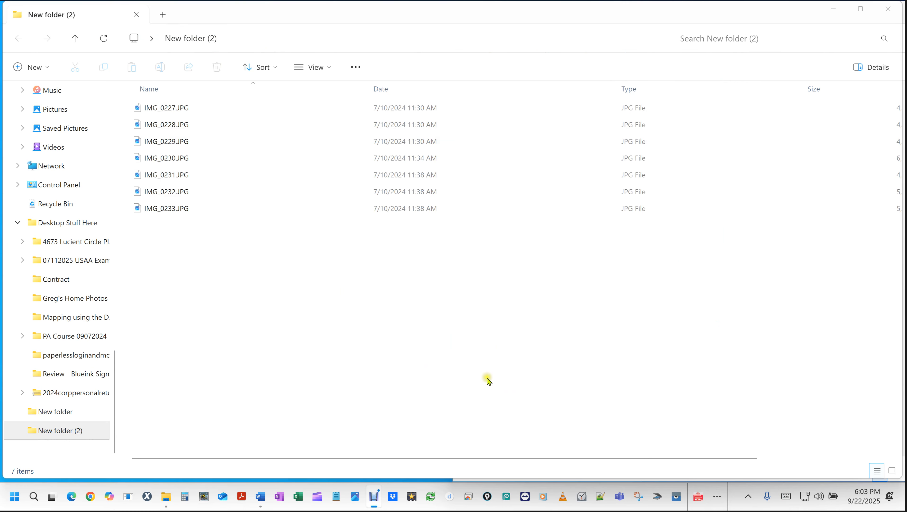
{"action": "left_click", "coordinate": [888, 8]}
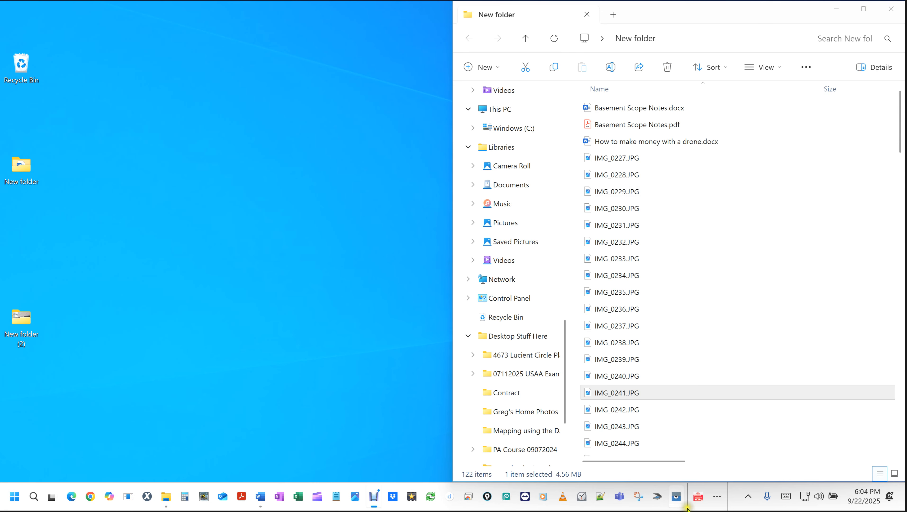
Switch to PowerToys Settings on its Home page.
{"action": "left_click", "coordinate": [703, 507]}
{"action": "left_click", "coordinate": [717, 496]}
{"action": "left_click", "coordinate": [728, 461]}
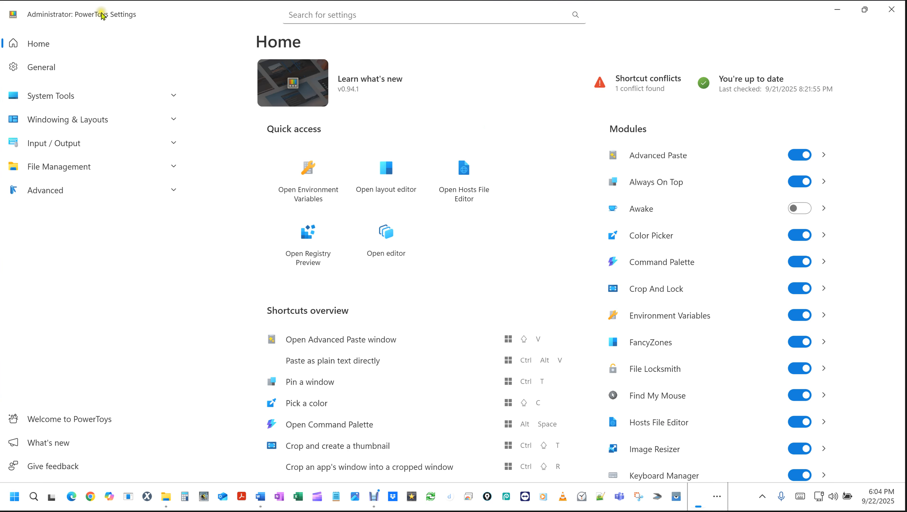
{"action": "key", "text": "ctrl"}
{"action": "key", "text": "ctrl"}
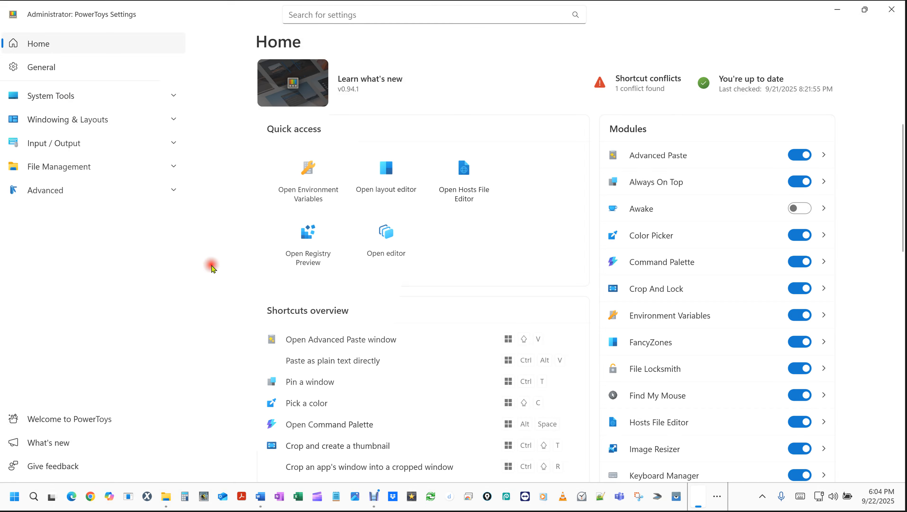
Look through the utilities grouped under System Tools, Windowing & Layouts and Input / Output, collapsing each group again.
{"action": "left_click", "coordinate": [59, 97]}
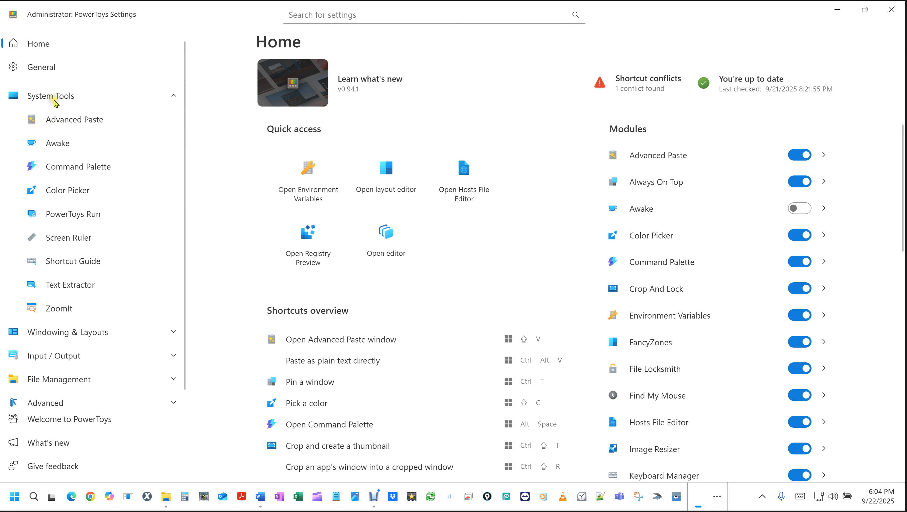
{"action": "left_click", "coordinate": [56, 97]}
{"action": "left_click", "coordinate": [53, 120]}
{"action": "left_click", "coordinate": [53, 120]}
{"action": "left_click", "coordinate": [33, 143]}
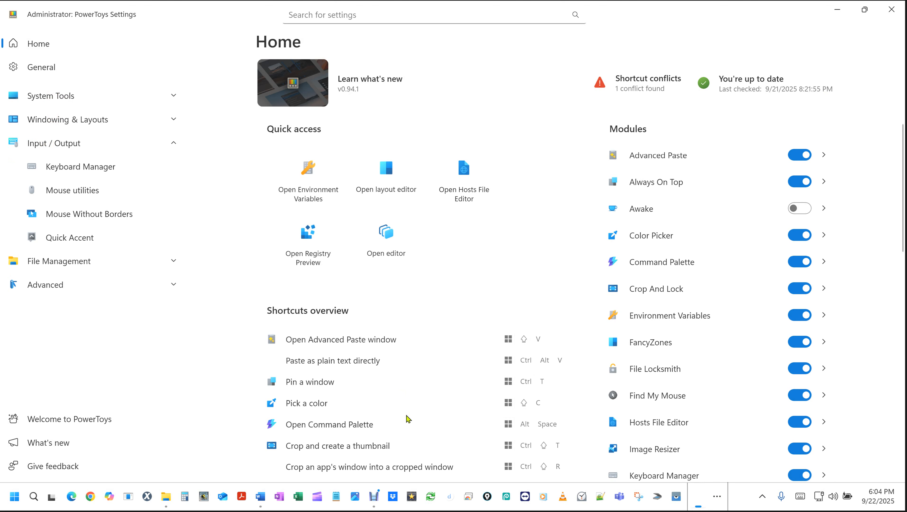
{"action": "left_click", "coordinate": [58, 139]}
{"action": "left_click", "coordinate": [54, 143]}
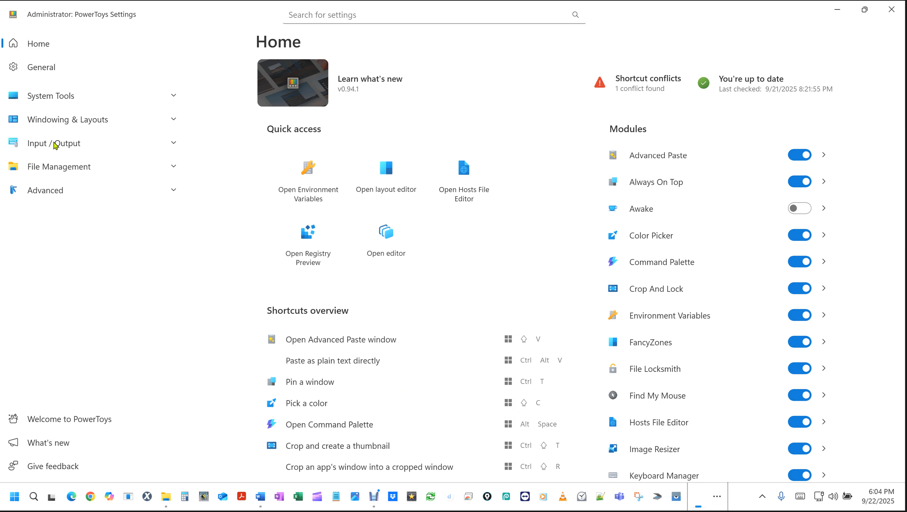